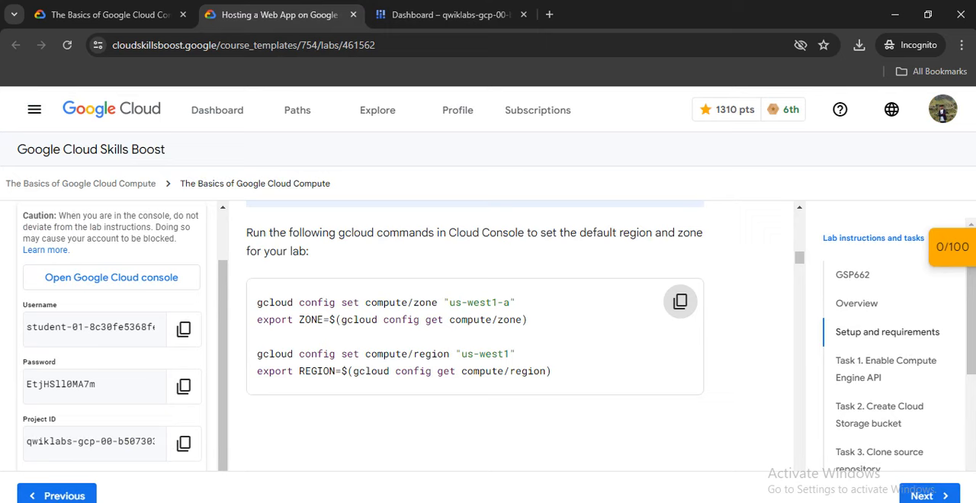
Run the lab's gcloud commands in Cloud Shell to set and export zone us-west1-a and region us-west1, authorizing Cloud Shell.
left_click_drag(256, 302, 515, 302)
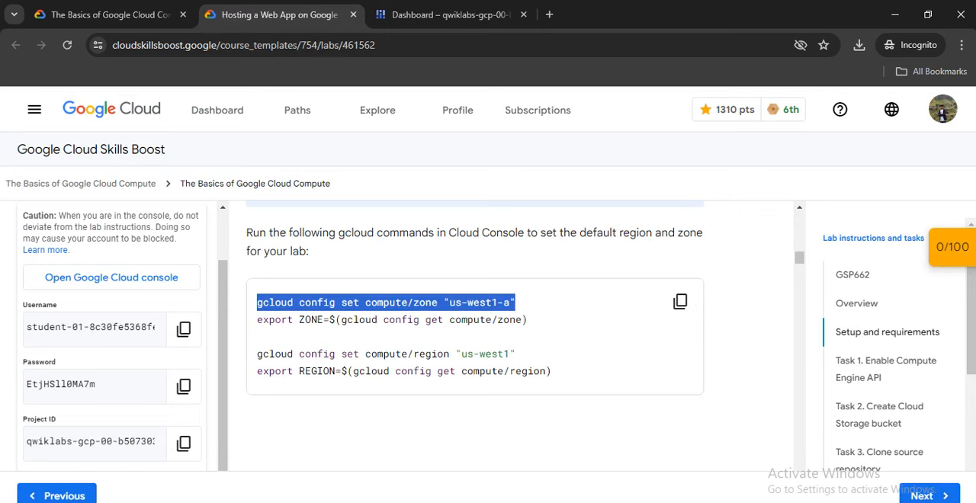
left_click(679, 301)
left_click(449, 14)
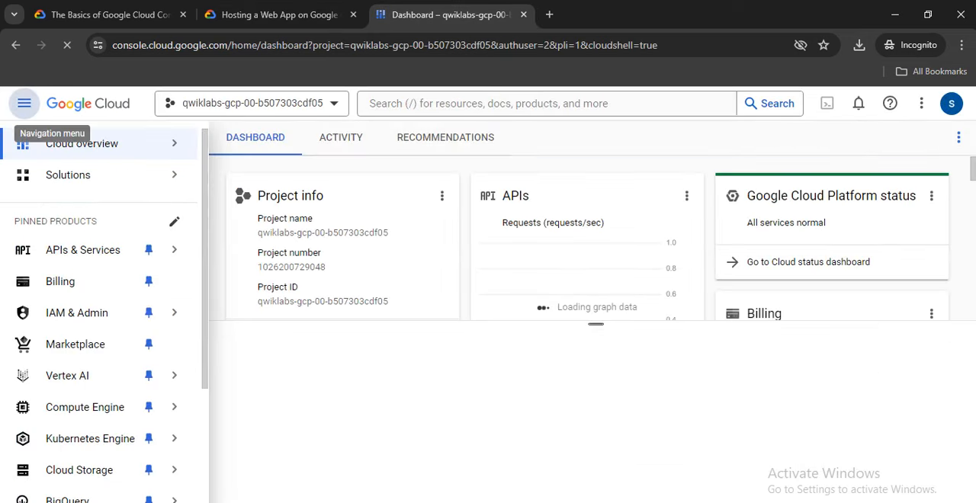
left_click(23, 102)
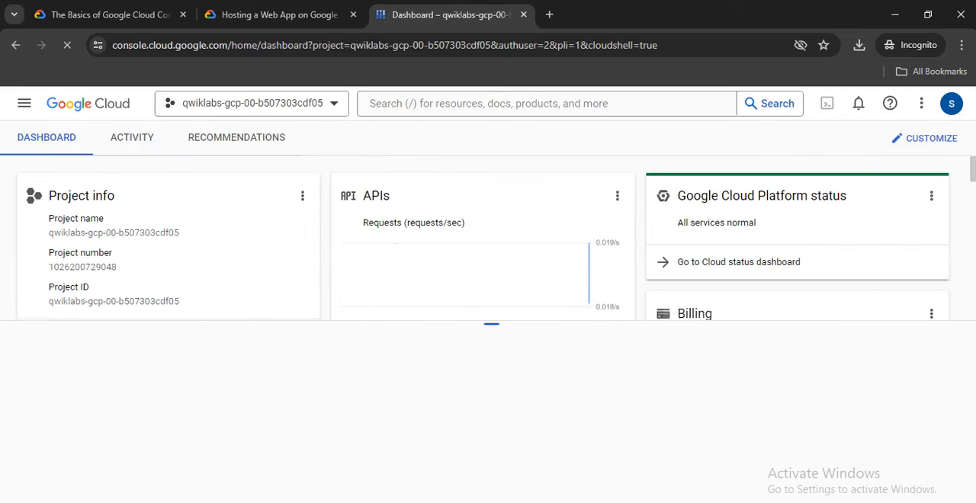
left_click_drag(491, 324, 491, 252)
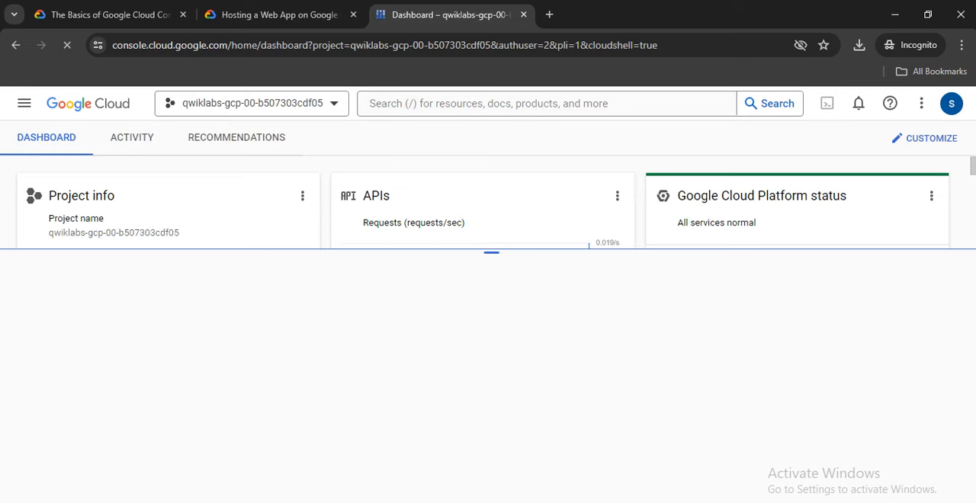
key("alt+Tab")
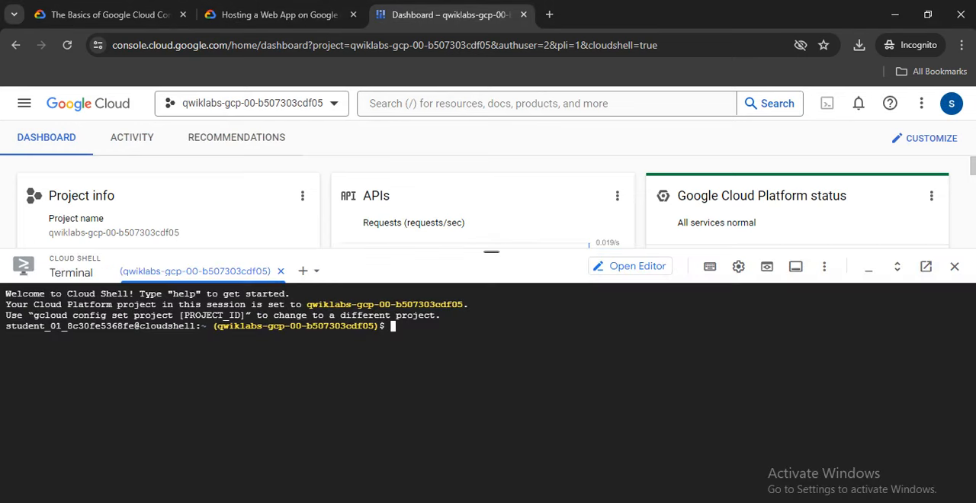
right_click(459, 296)
left_click(488, 175)
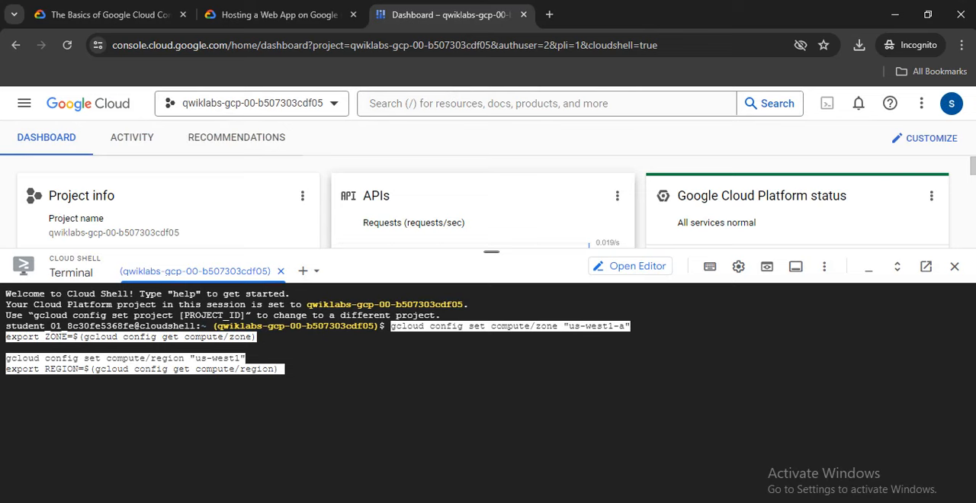
key("Return")
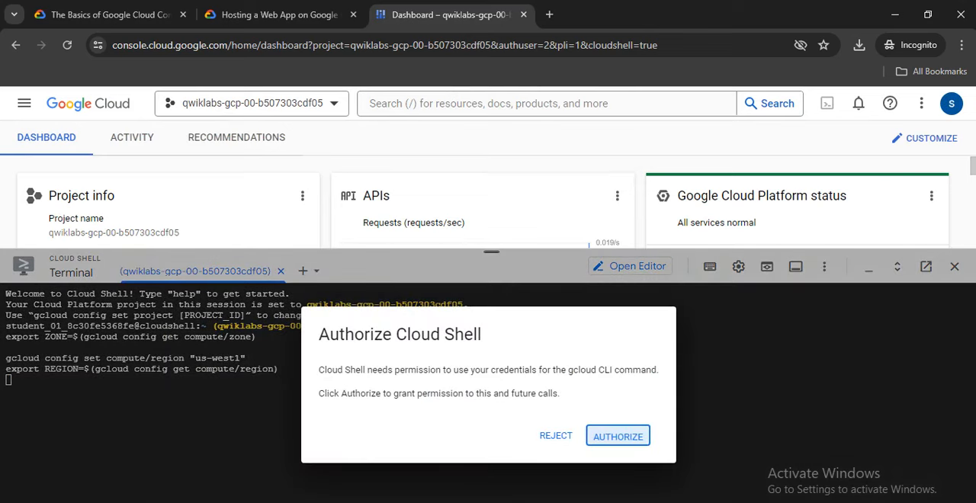
left_click(618, 434)
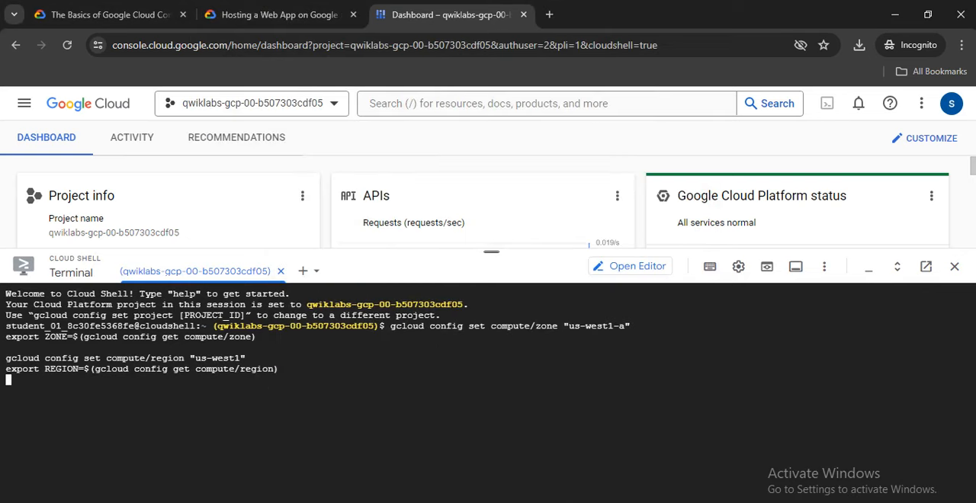
Enable the Compute Engine API in Cloud Shell with the Task 1 command gcloud services enable compute.googleapis.com, and enlarge the terminal pane.
left_click(278, 14)
scroll(474, 336, "down", 3)
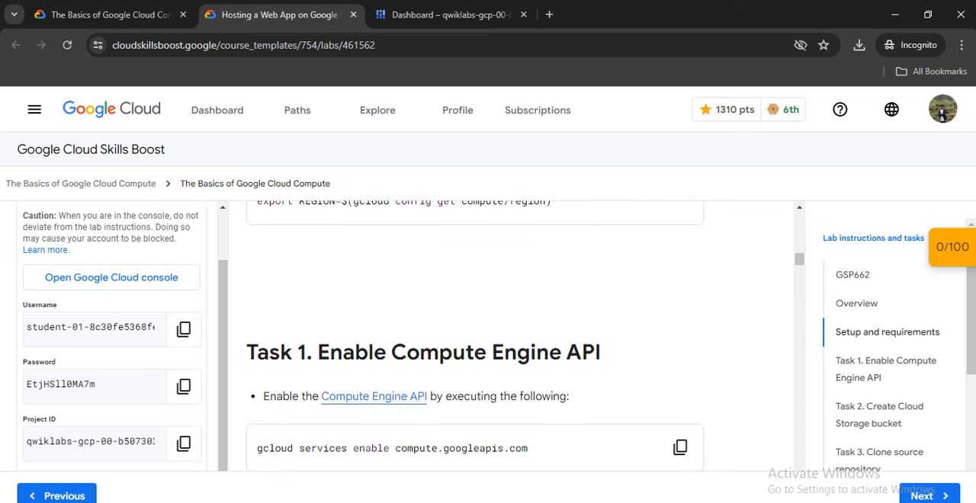
scroll(511, 335, "down", 2)
scroll(680, 331, "down", 2)
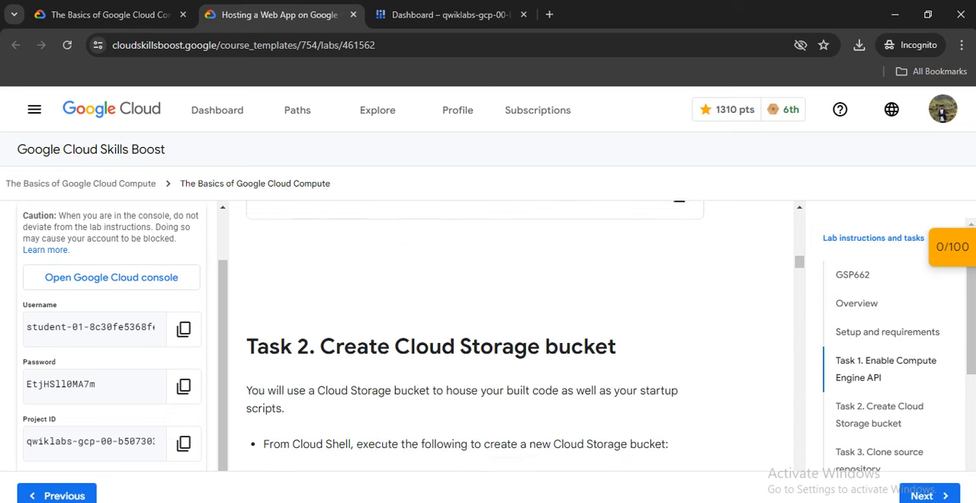
scroll(680, 332, "up", 2)
left_click(680, 331)
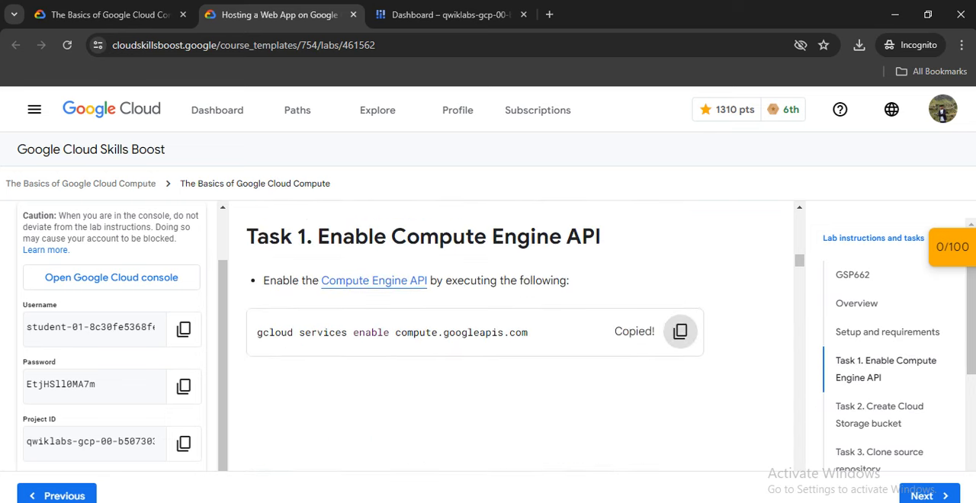
left_click(449, 14)
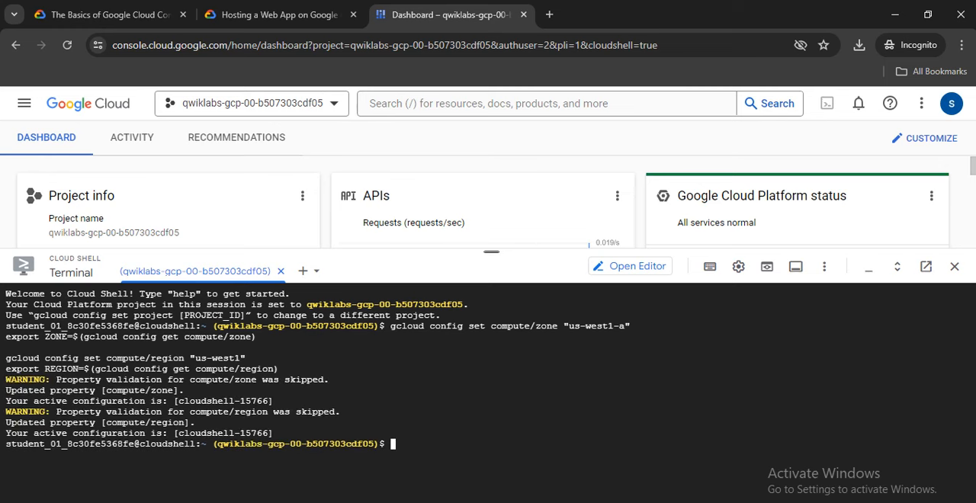
right_click(442, 390)
left_click(468, 257)
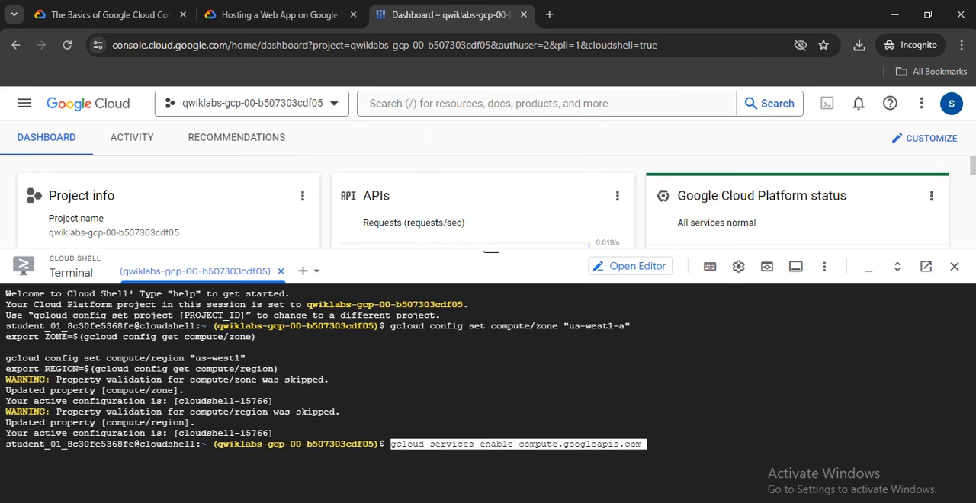
key("Return")
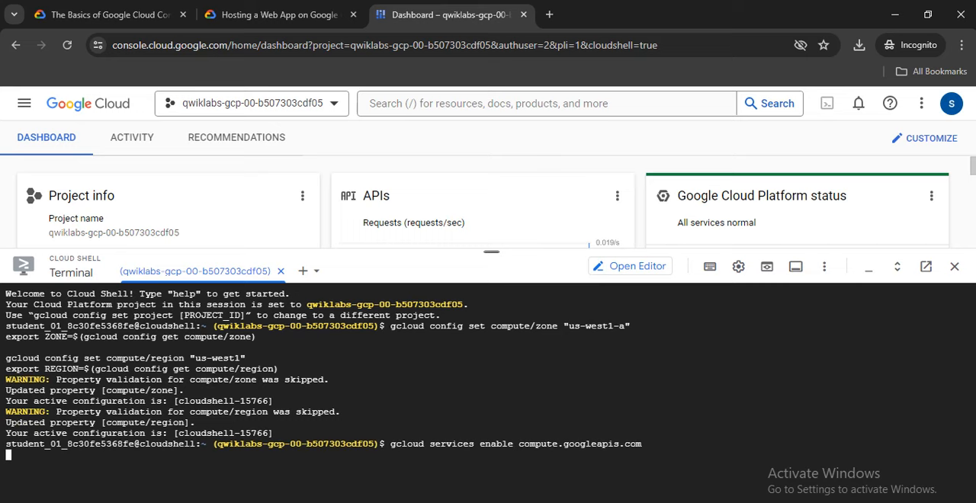
left_click_drag(490, 251, 491, 138)
Create the storage bucket with gsutil mb gs://fancy-store-$DEVSHELL_PROJECT_ID in Cloud Shell, and check the lab progress for Task 2.
left_click(279, 14)
scroll(488, 335, "down", 4)
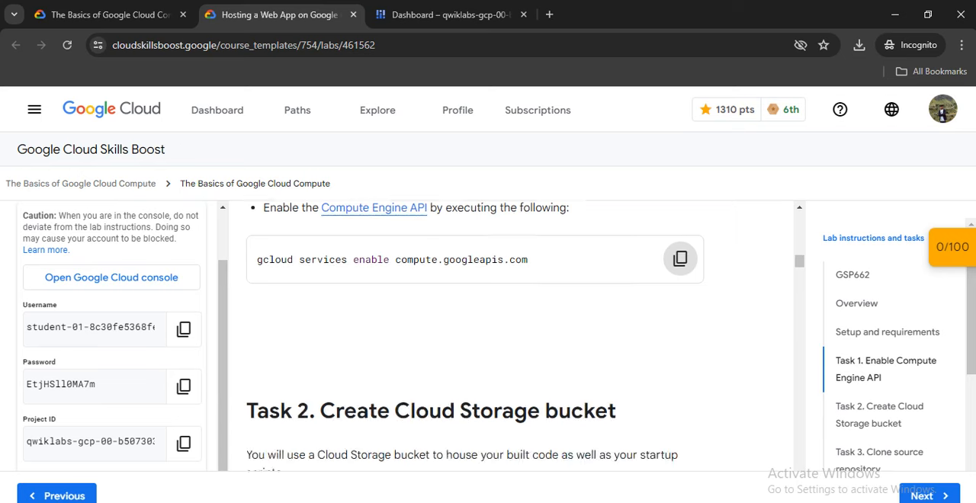
scroll(487, 336, "up", 1)
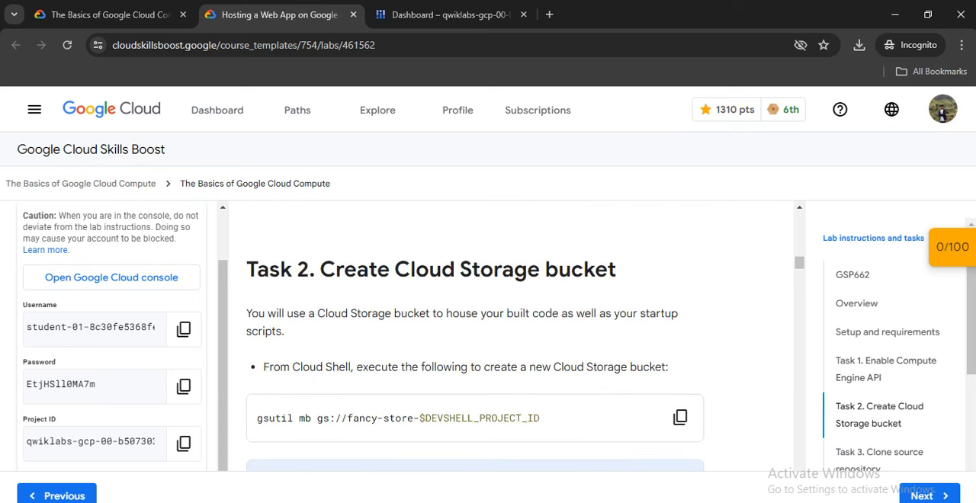
scroll(671, 351, "down", 1)
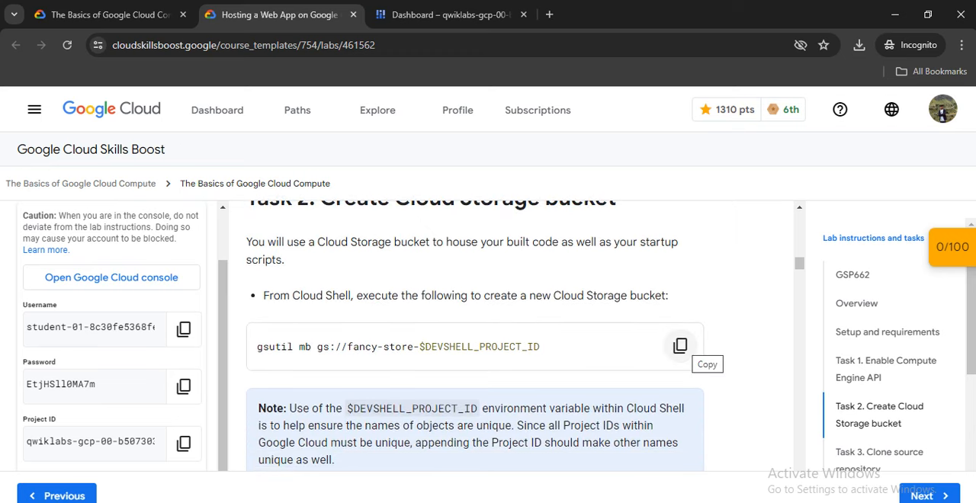
left_click(680, 346)
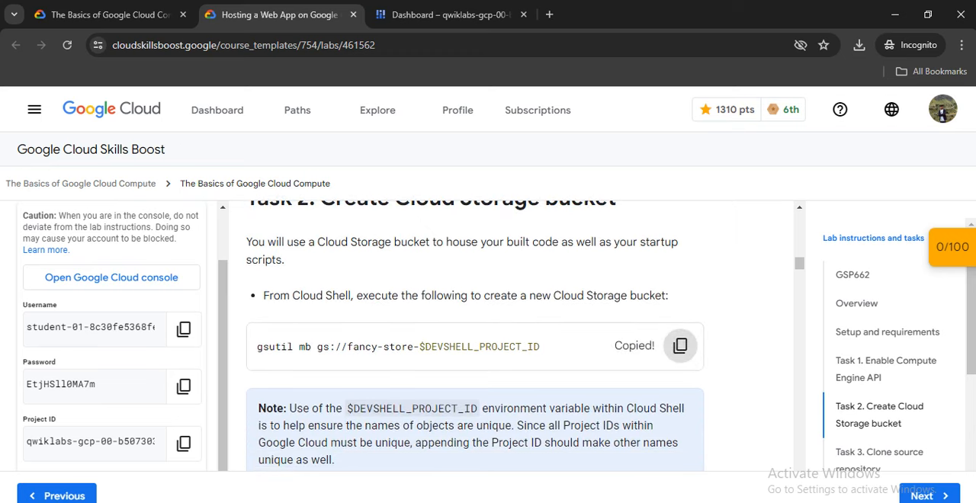
scroll(487, 336, "down", 2)
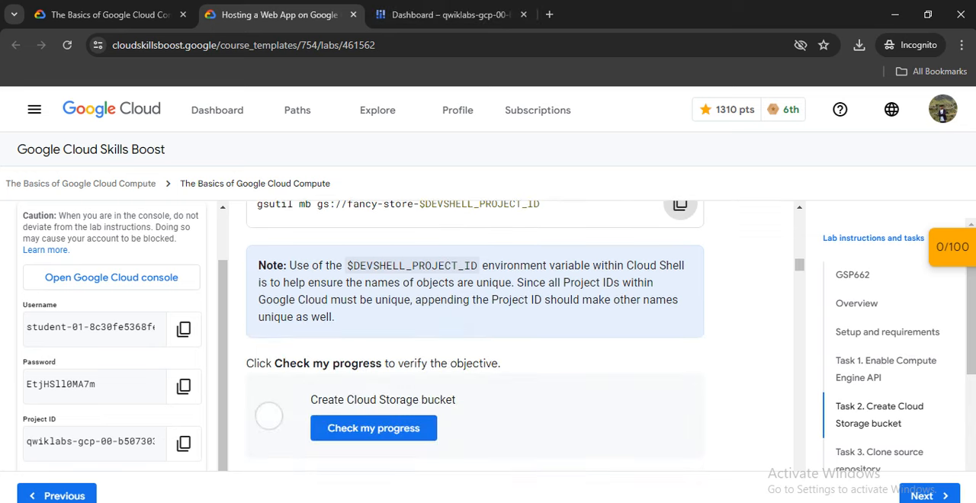
left_click(449, 14)
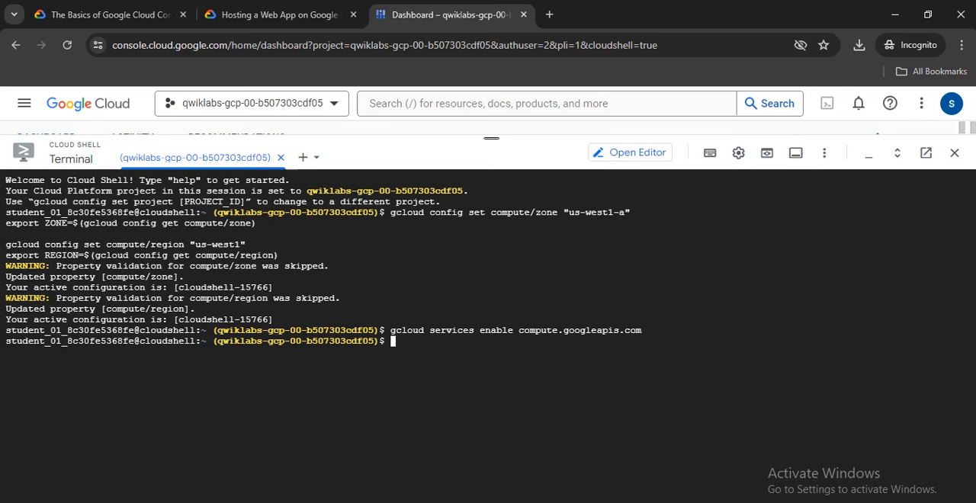
right_click(457, 343)
left_click(495, 191)
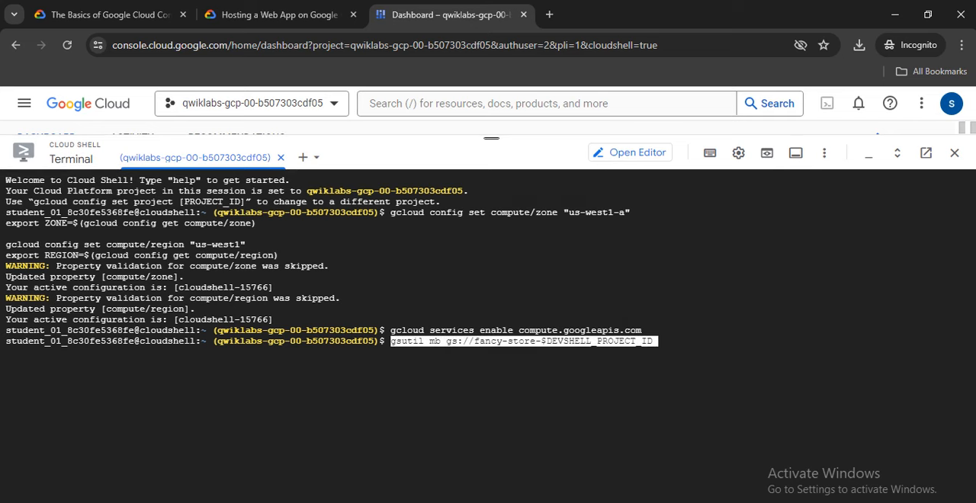
key("Return")
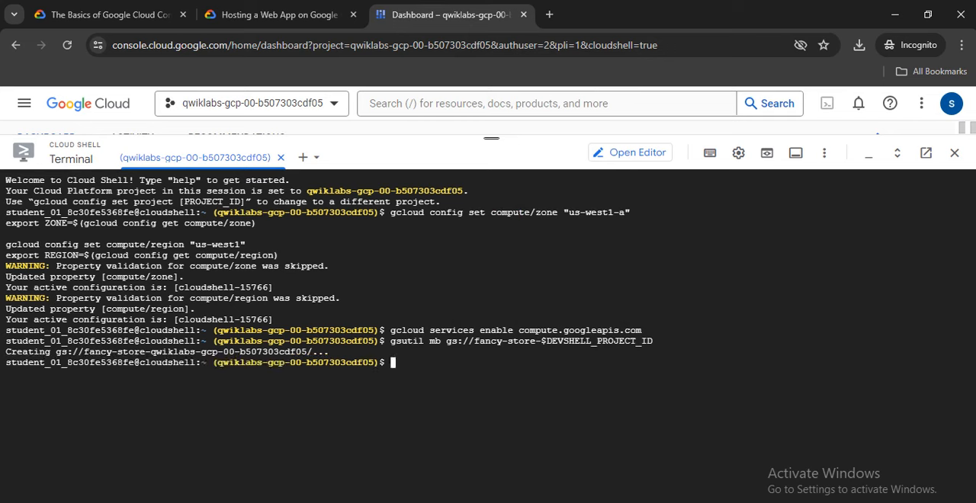
left_click(279, 15)
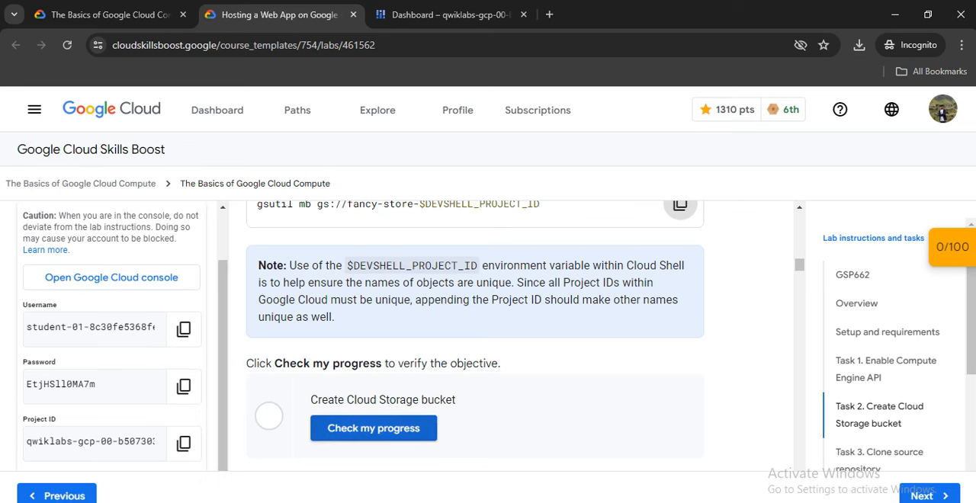
left_click(374, 427)
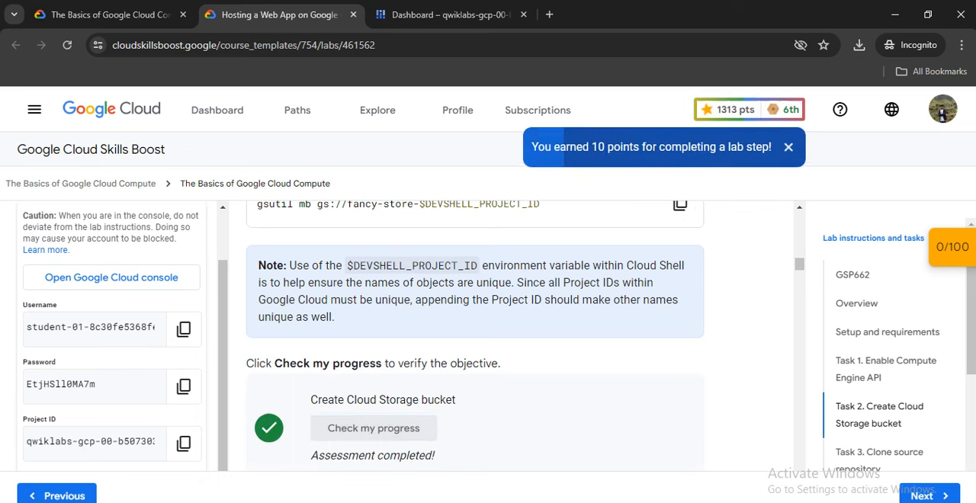
scroll(472, 335, "down", 5)
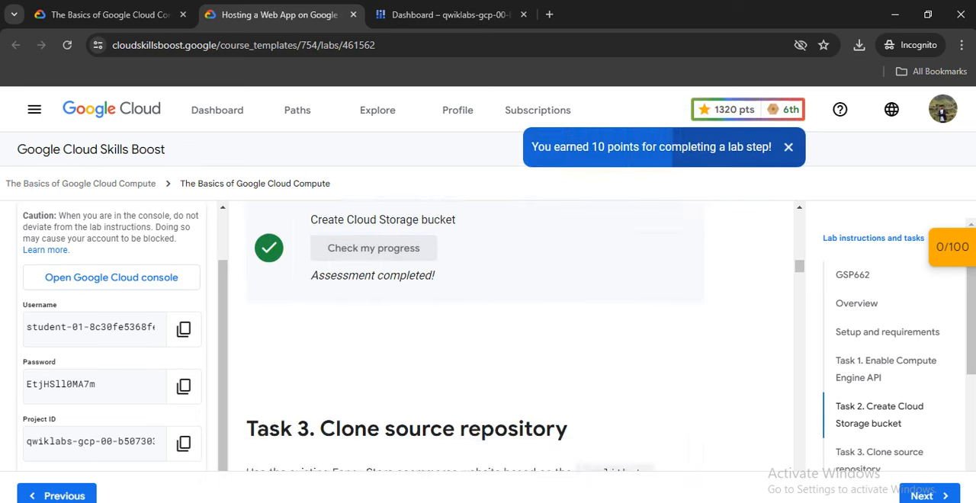
scroll(473, 336, "down", 2)
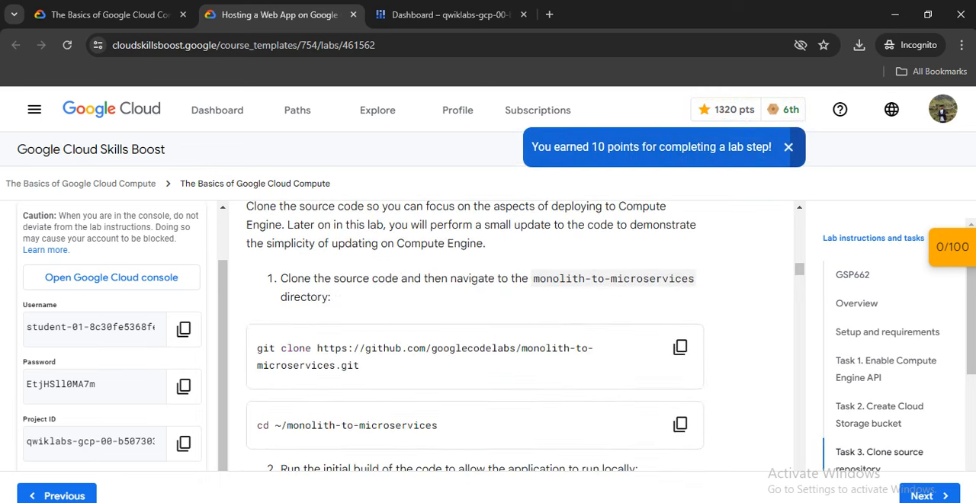
scroll(473, 335, "up", 1)
scroll(679, 348, "down", 1)
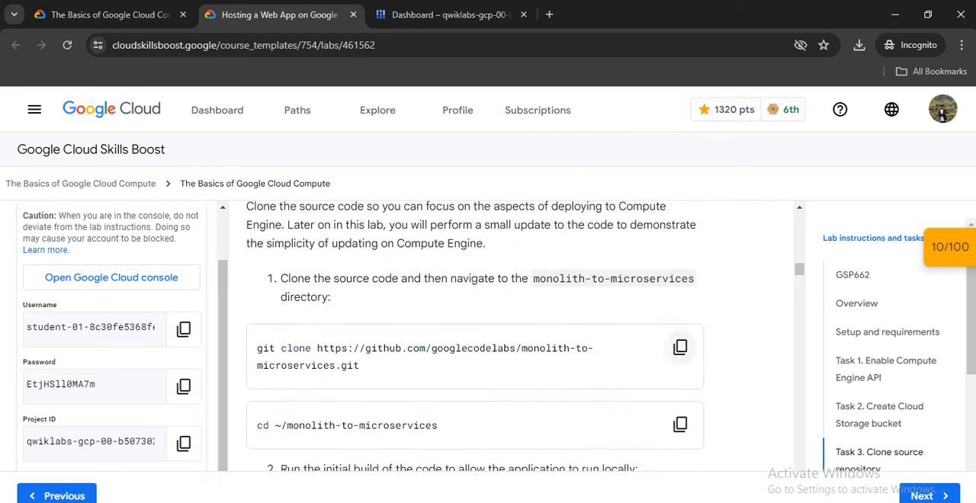
left_click(680, 348)
left_click(449, 15)
right_click(393, 377)
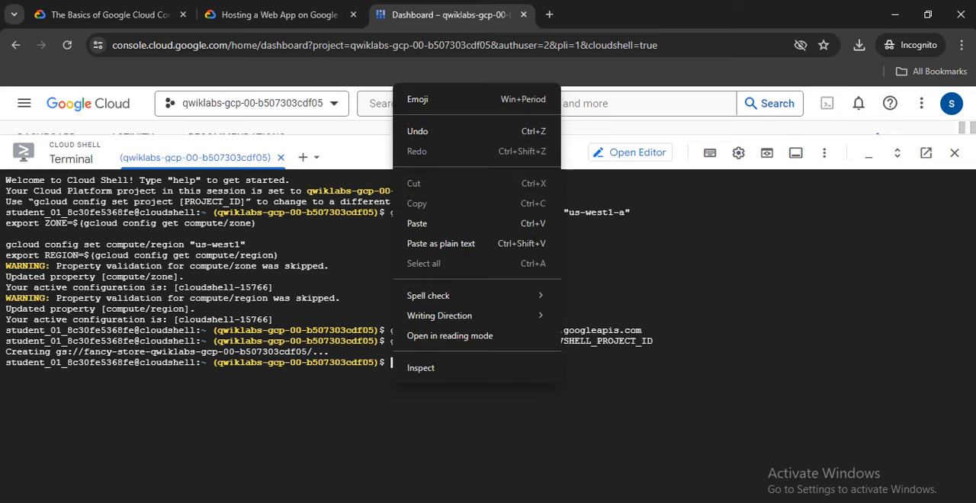
left_click(427, 224)
key("Return")
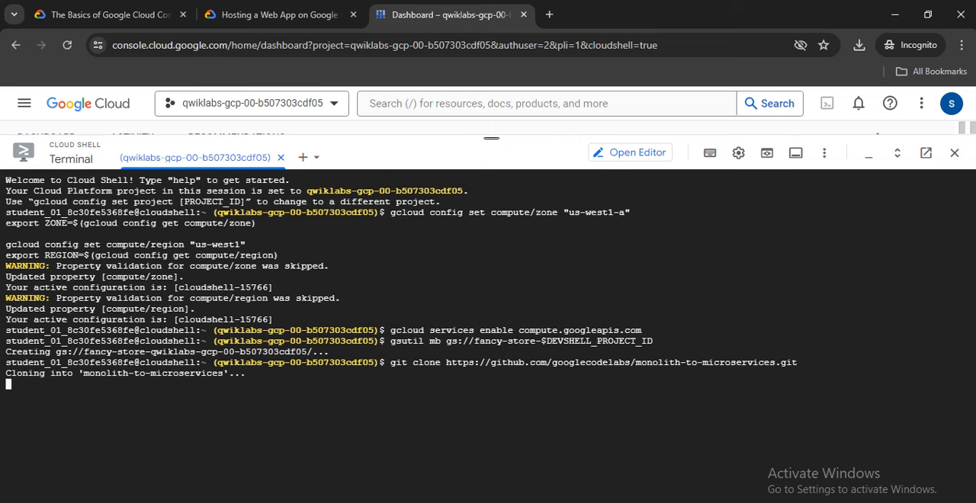
Clear the terminal, list the home directory, and change into ~/monolith-to-microservices using the lab's cd command.
left_click(279, 15)
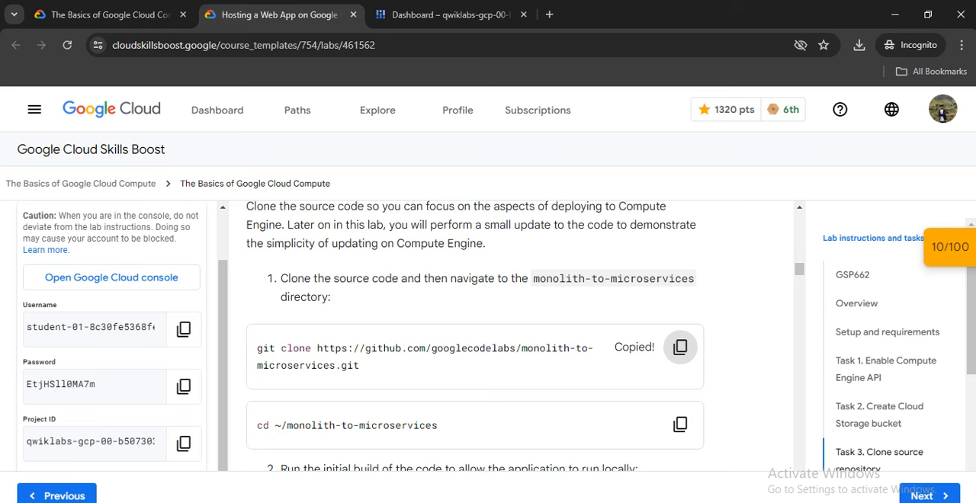
scroll(474, 335, "down", 1)
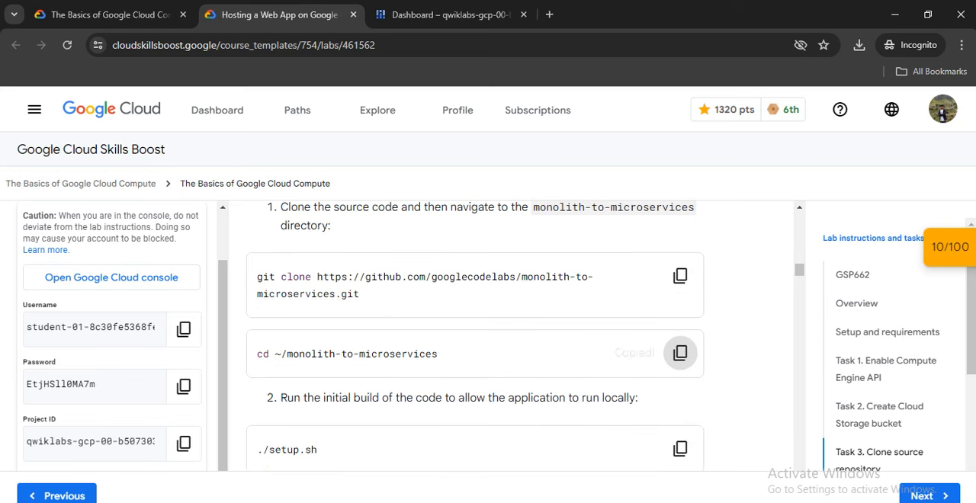
key("ctrl+Tab")
type("ls")
key("Return")
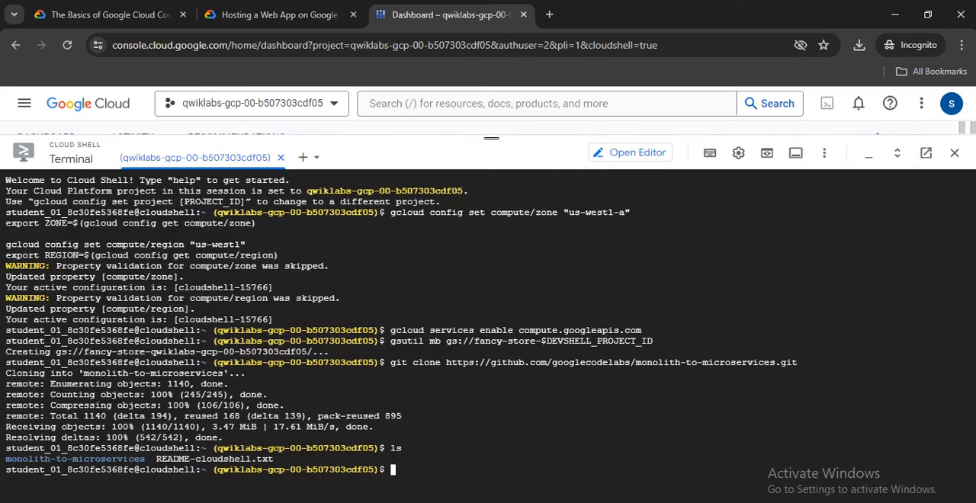
type("clear")
key("Return")
type("ls")
key("Return")
right_click(391, 265)
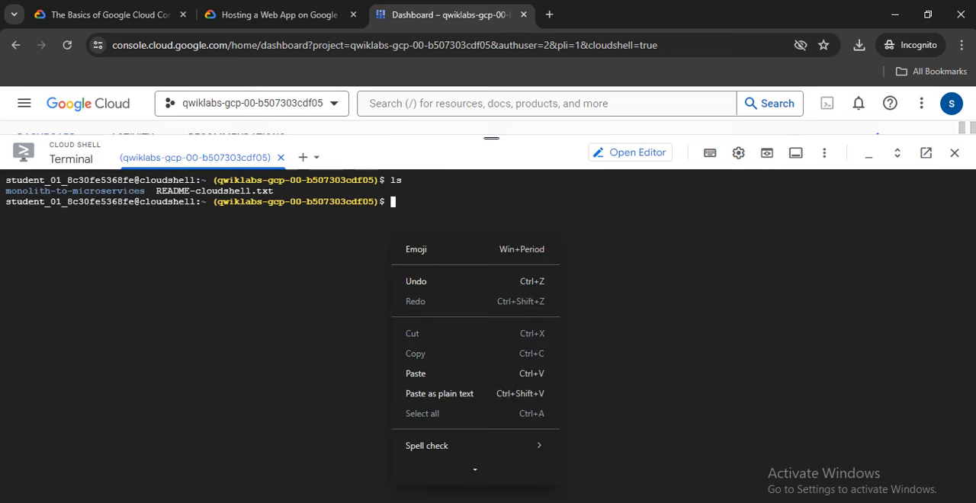
left_click(426, 374)
key("Return")
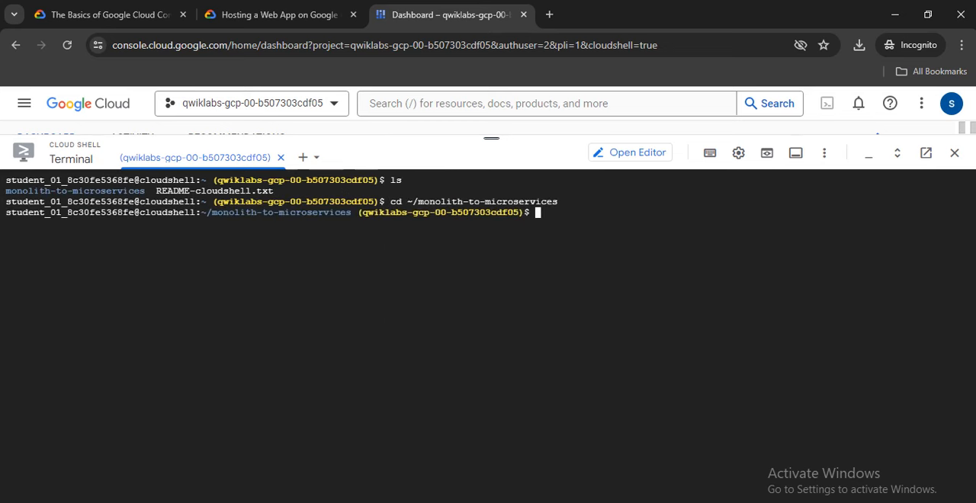
Run the initial build in Cloud Shell with the lab's ./setup.sh command from Task 3.
left_click(277, 15)
scroll(474, 336, "down", 1)
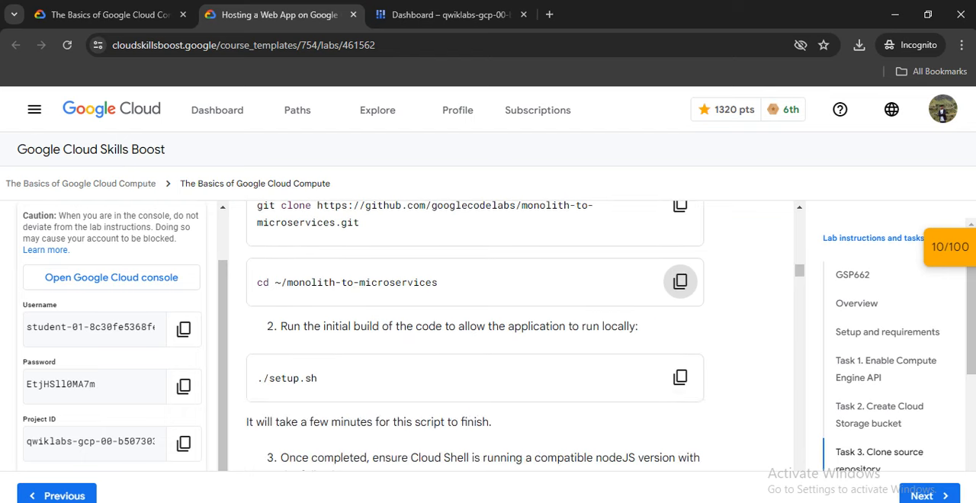
left_click(680, 377)
left_click(450, 15)
right_click(448, 203)
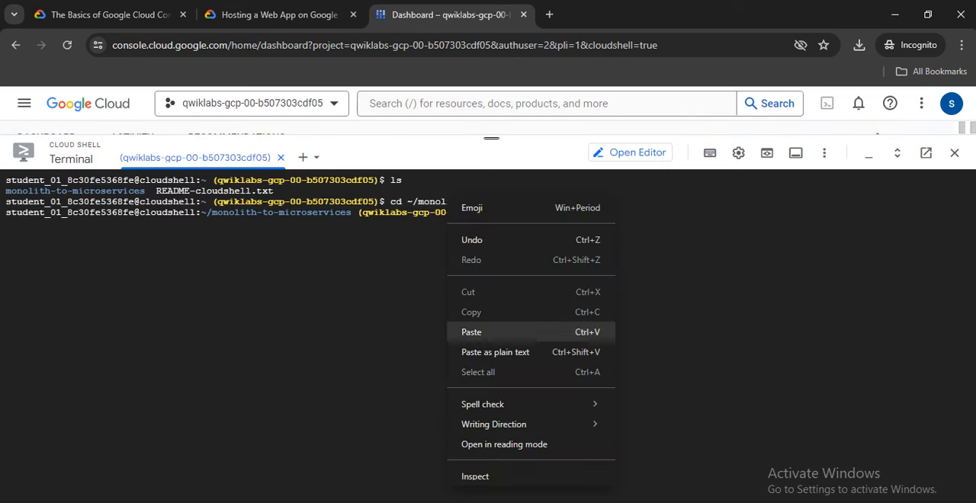
left_click(488, 331)
key("Return")
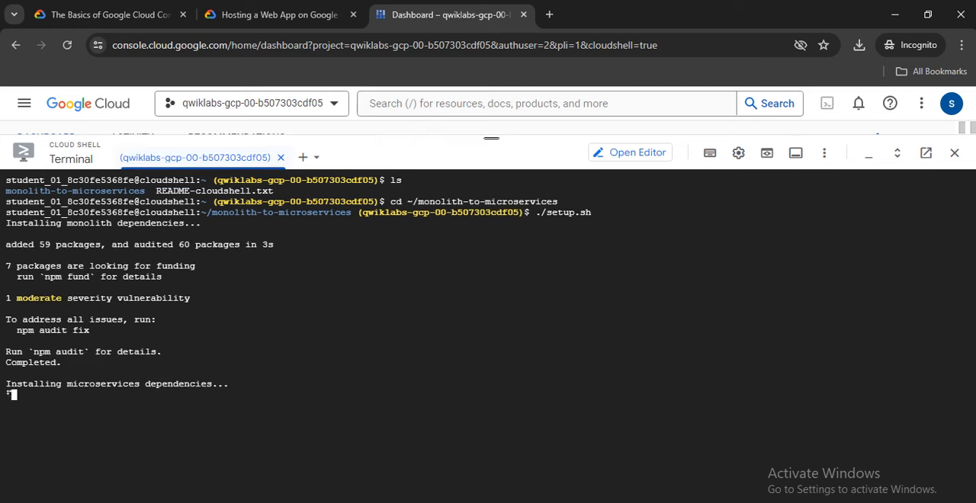
Clear the terminal after the build and run the lab's nvm install --lts command in Cloud Shell.
left_click(278, 15)
scroll(679, 378, "down", 3)
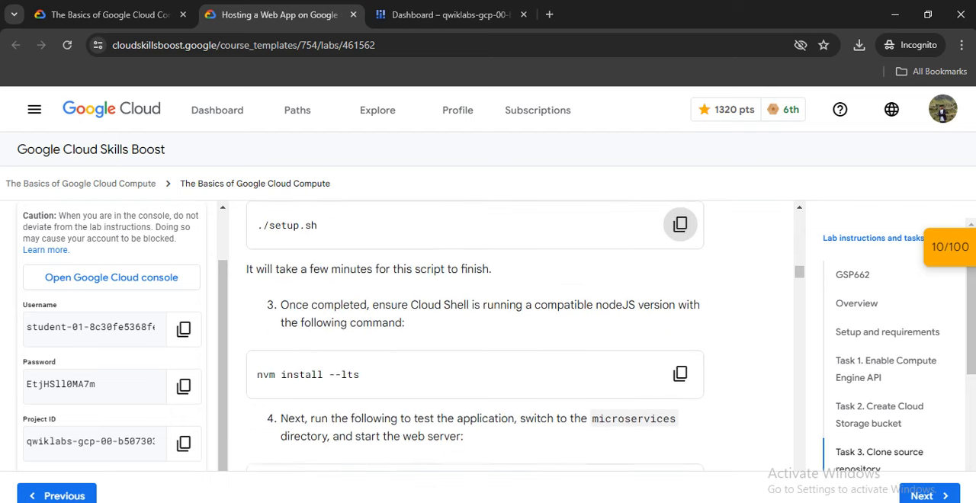
left_click(679, 313)
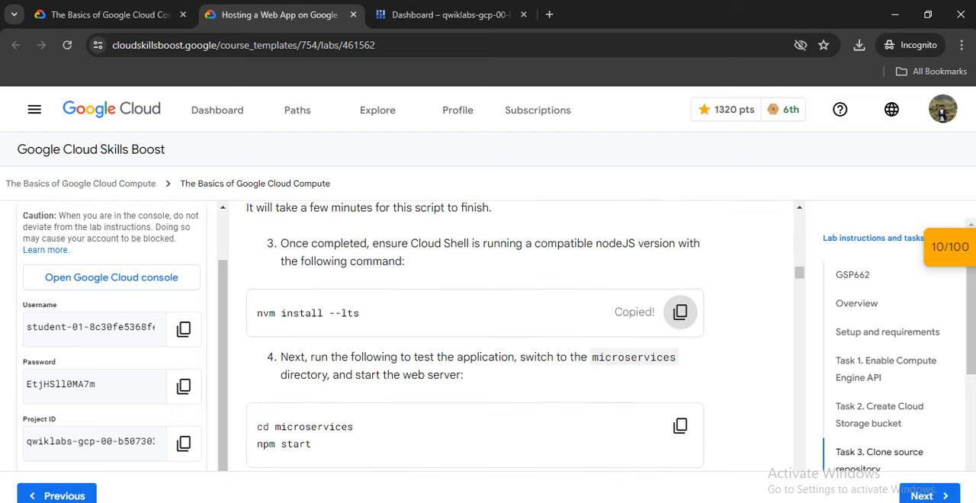
left_click(449, 15)
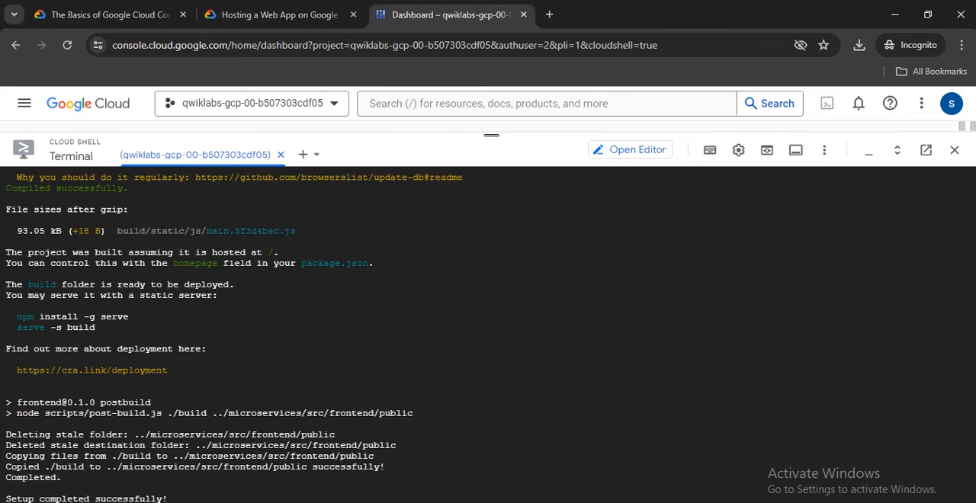
key("ctrl+l")
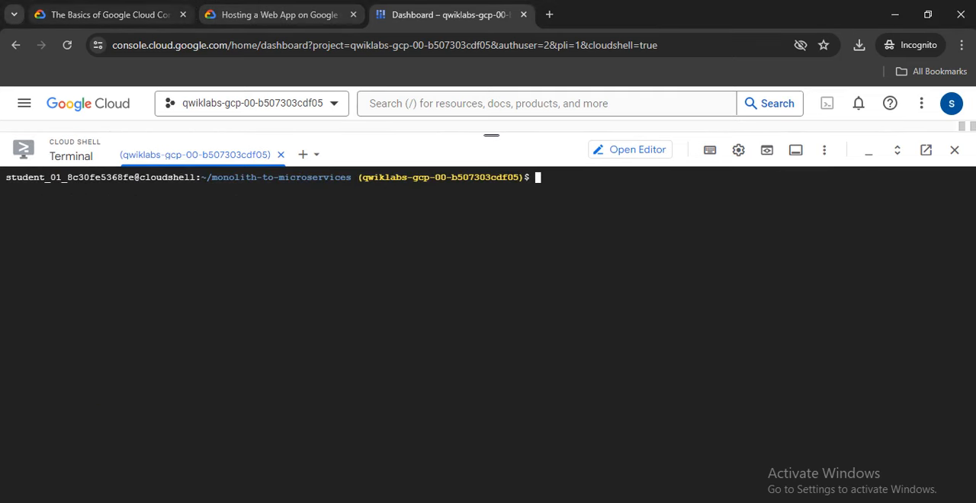
left_click(279, 15)
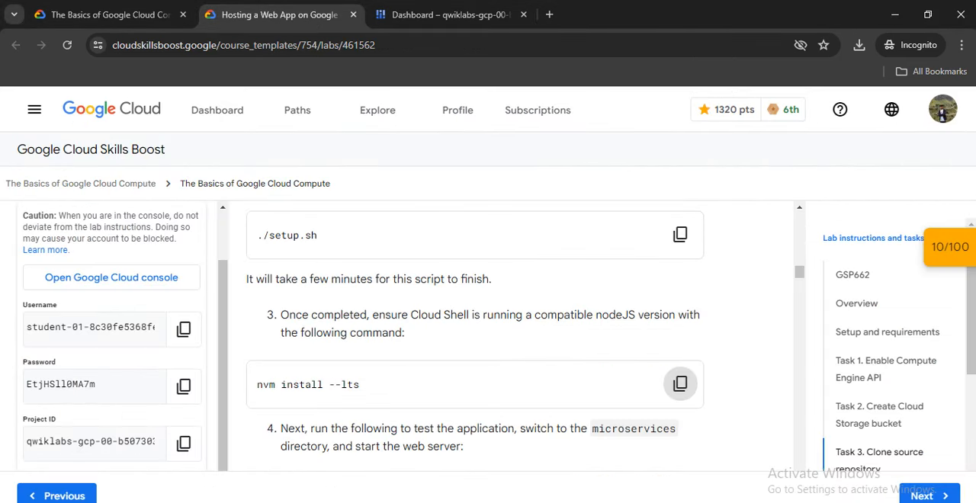
left_click(679, 383)
left_click(449, 14)
right_click(456, 254)
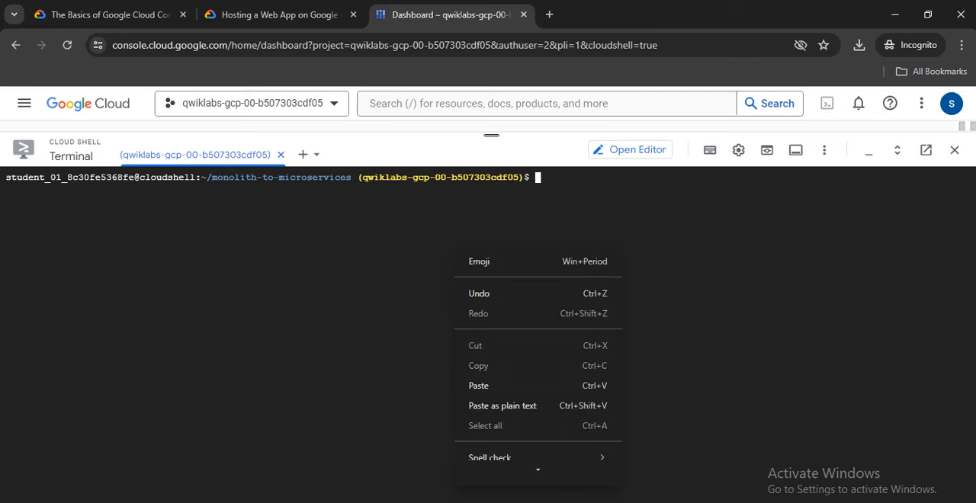
left_click(479, 386)
key("Return")
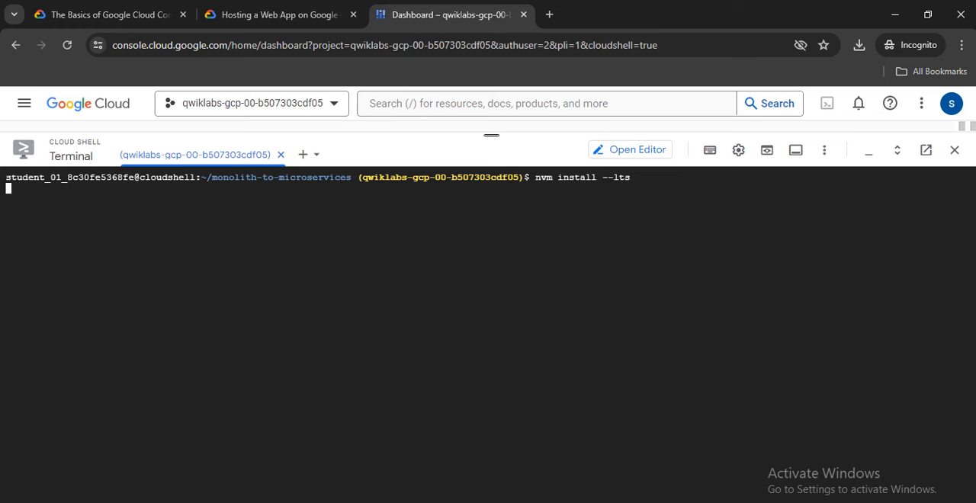
Change into the microservices directory and start the web server using the lab's cd microservices and npm start commands.
left_click(279, 15)
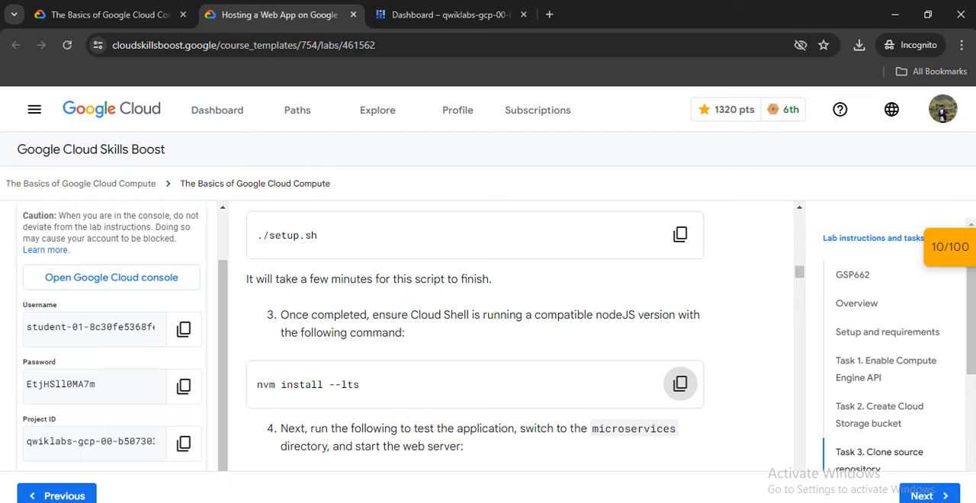
scroll(679, 383, "down", 3)
left_click(450, 14)
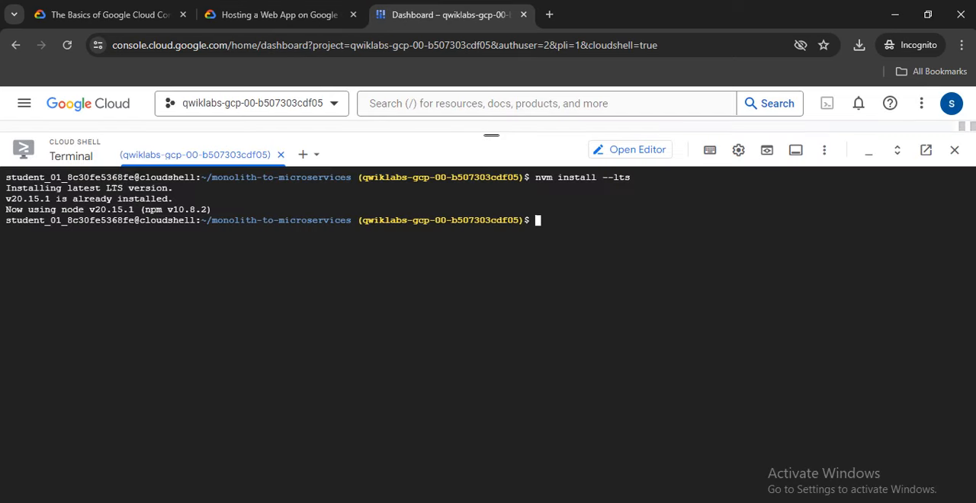
right_click(469, 217)
left_click(488, 350)
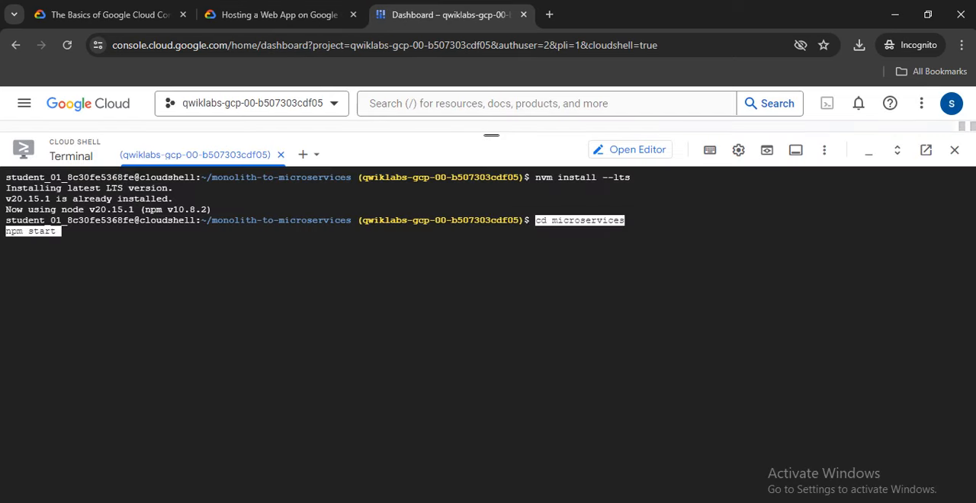
key("Return")
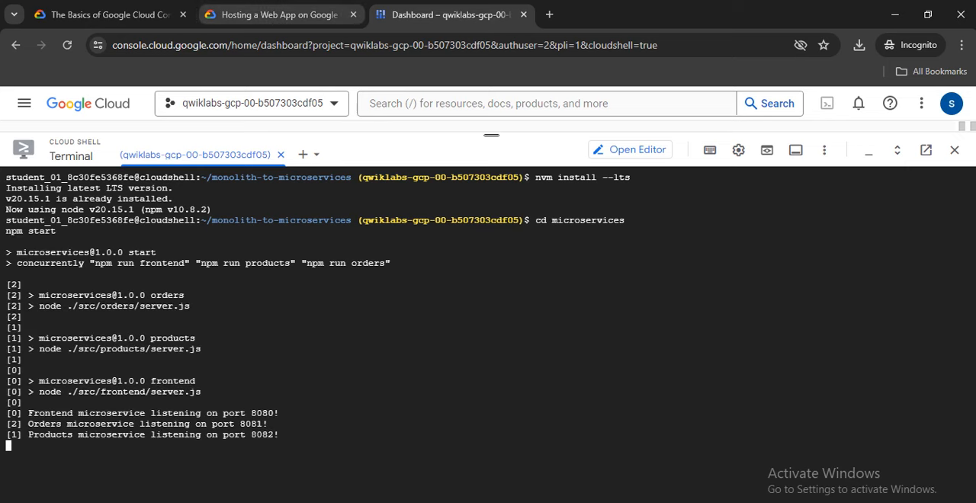
Read the Task 3 preview instruction and open the Cloud Shell web preview of the application on port 8080.
left_click(279, 14)
scroll(473, 335, "down", 2)
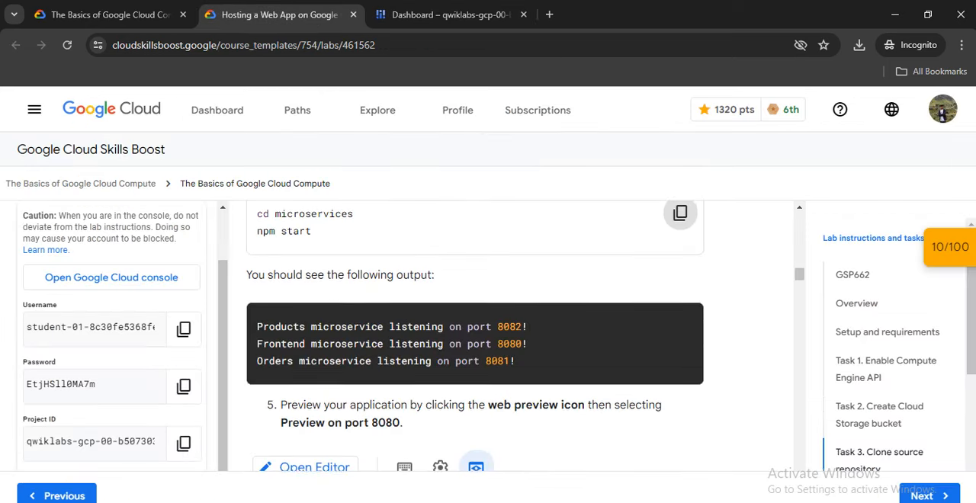
scroll(473, 336, "down", 2)
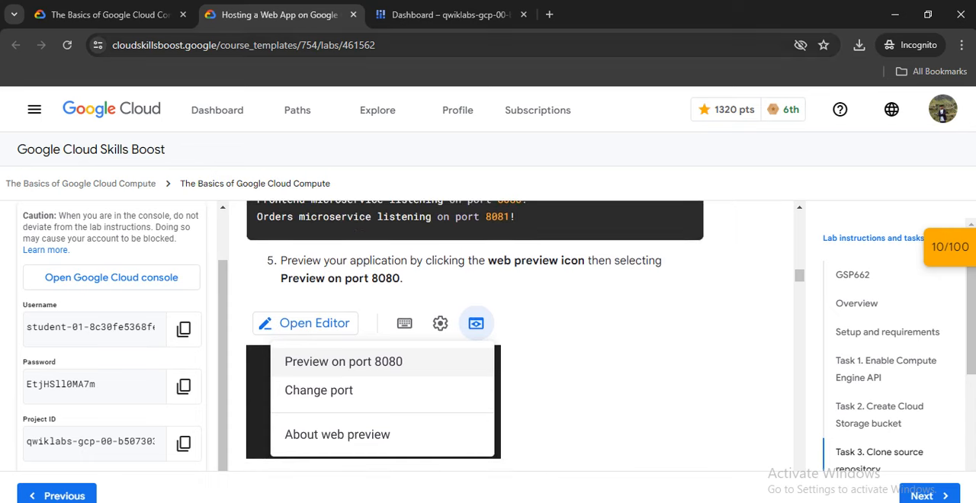
left_click(449, 14)
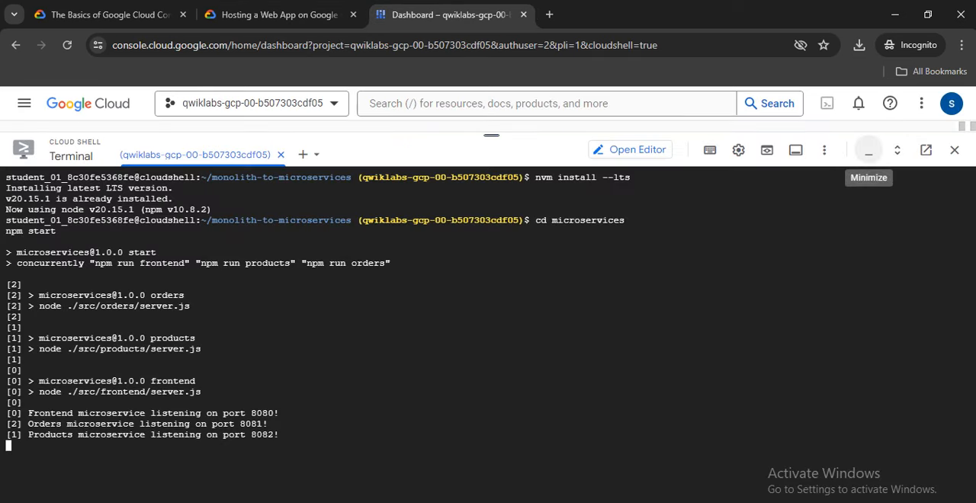
left_click(824, 151)
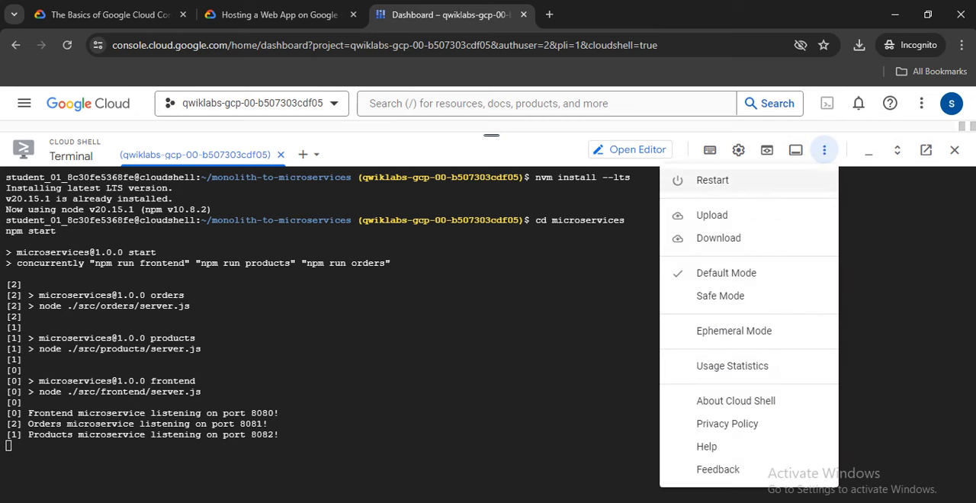
left_click(764, 150)
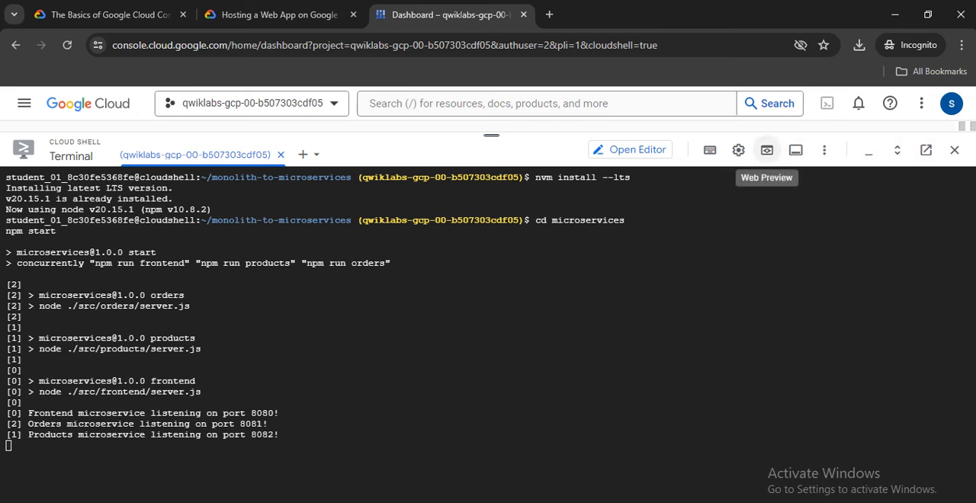
left_click(767, 150)
left_click(660, 180)
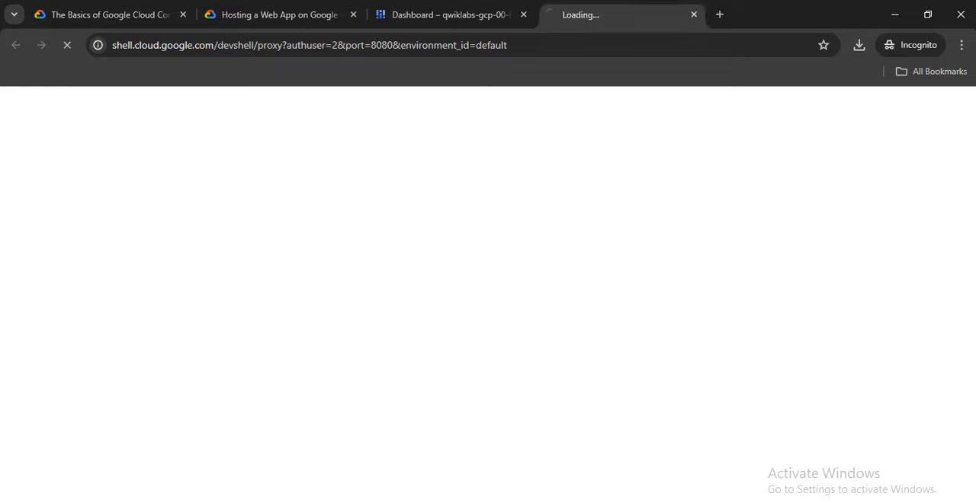
Read the end of Task 3 and the Task 4 overview in the lab, and check the port 8080 preview page.
left_click(279, 14)
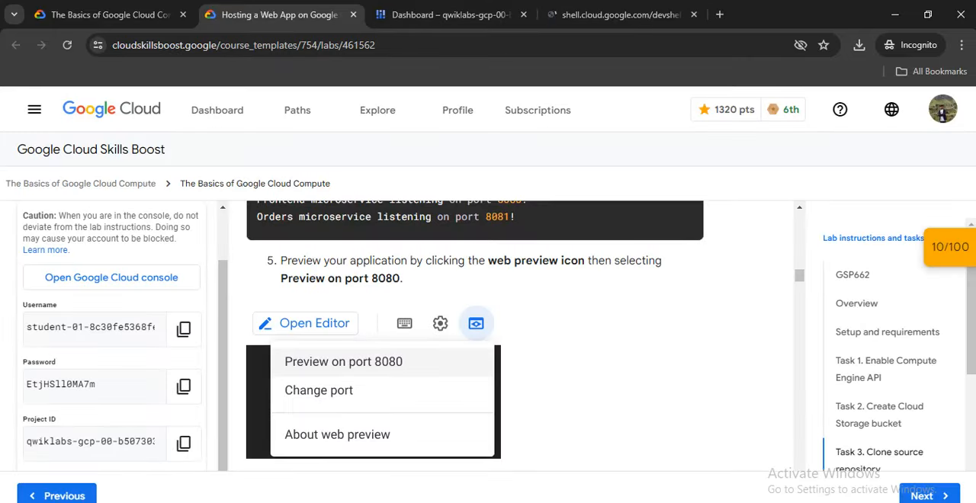
scroll(475, 335, "down", 1)
scroll(474, 335, "down", 2)
scroll(475, 335, "down", 2)
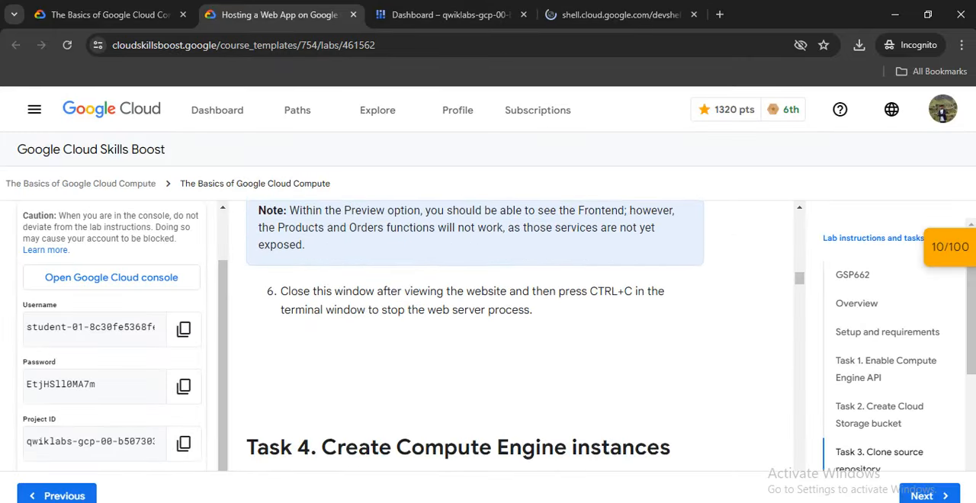
scroll(474, 335, "down", 4)
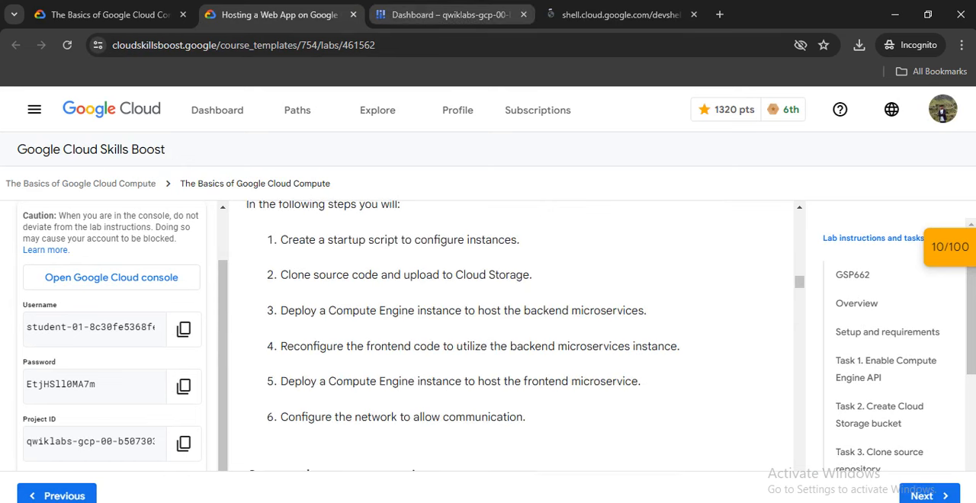
left_click(619, 14)
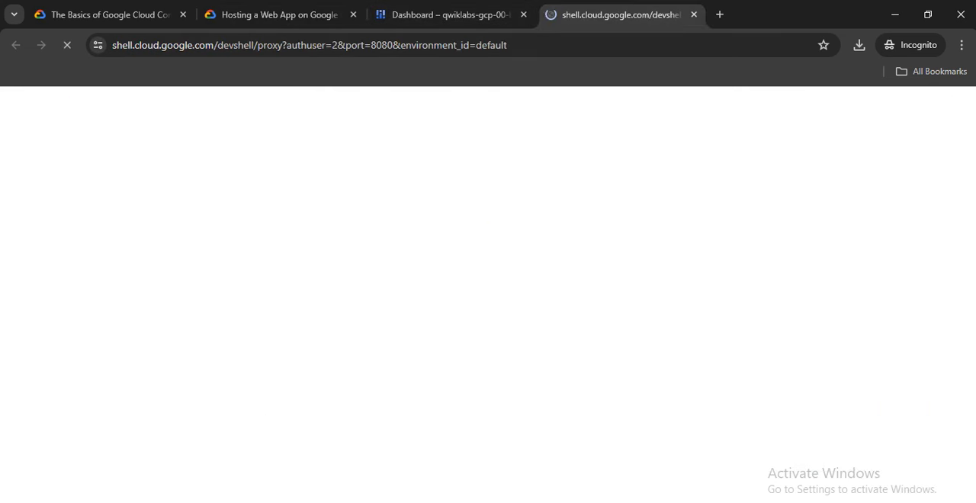
left_click(450, 14)
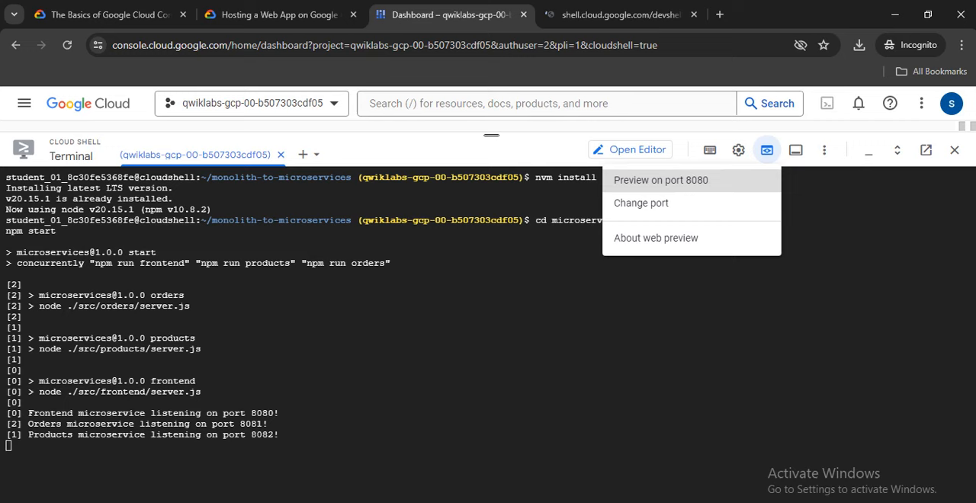
left_click(278, 14)
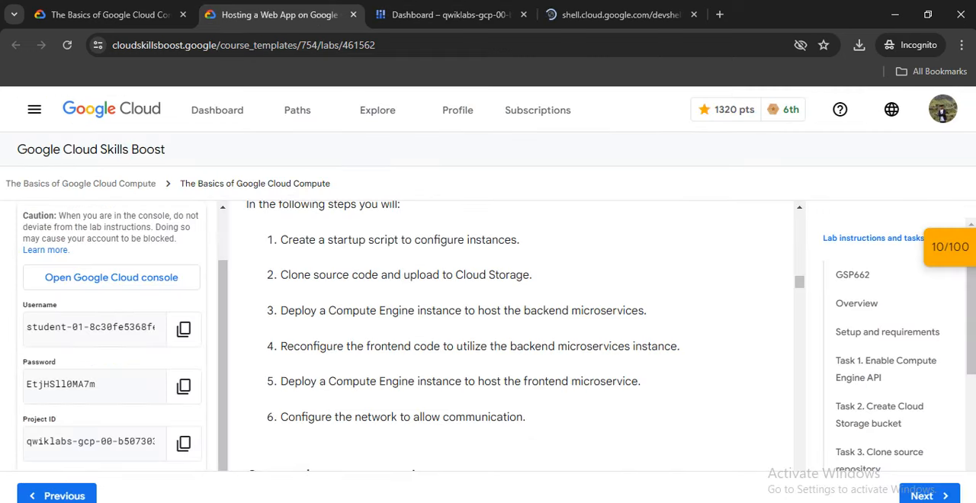
Copy the Task 4 command touch ~/monolith-to-microservices/startup-script.sh from the lab instructions.
scroll(488, 335, "down", 1)
scroll(511, 336, "down", 5)
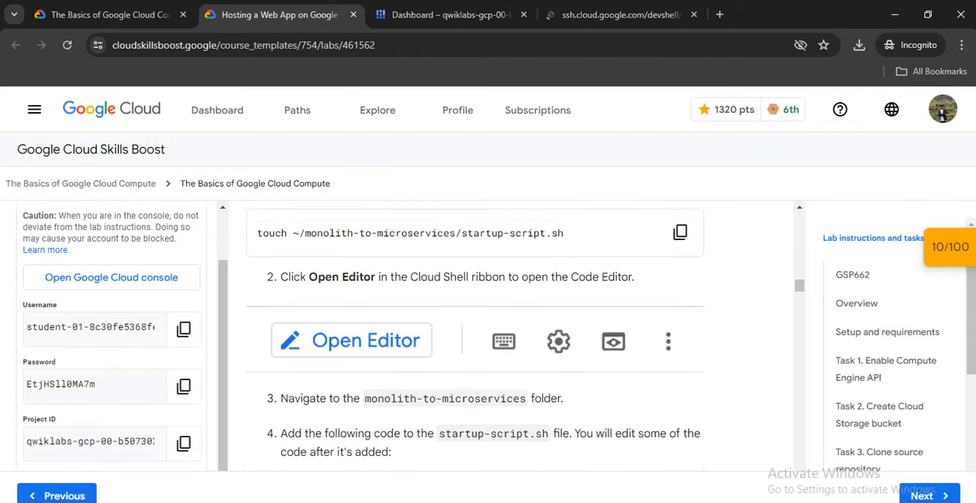
scroll(511, 335, "up", 7)
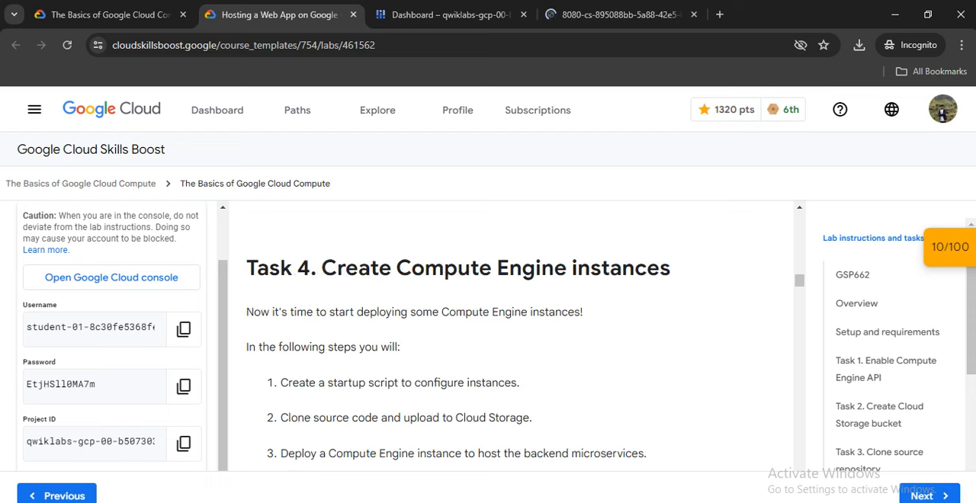
scroll(511, 335, "down", 4)
scroll(510, 336, "up", 1)
scroll(511, 335, "down", 1)
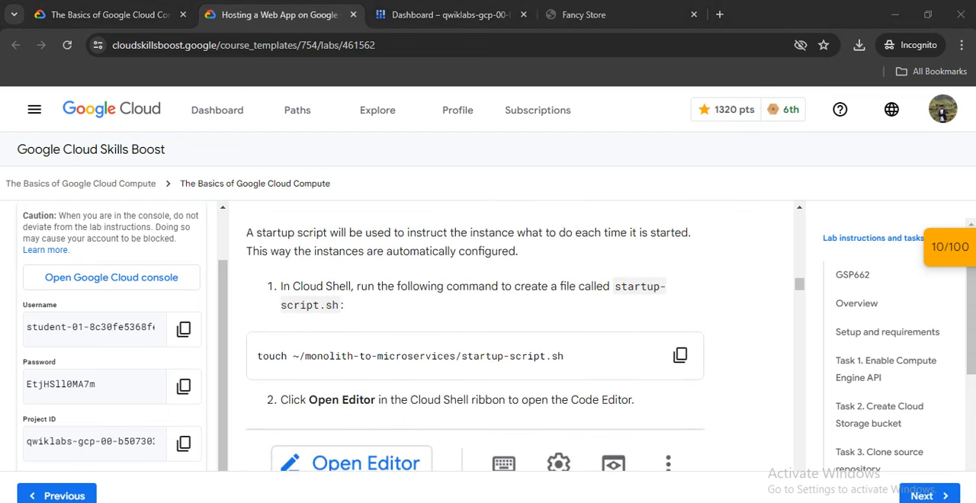
left_click(679, 355)
Stop the running npm web server process in Cloud Shell and clear the terminal.
left_click(450, 15)
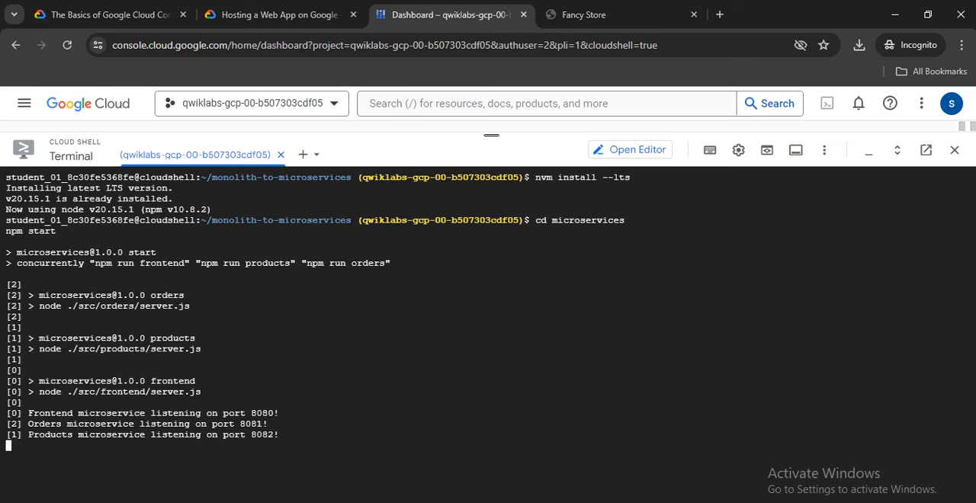
type("exit")
key("Return")
key("ctrl+c")
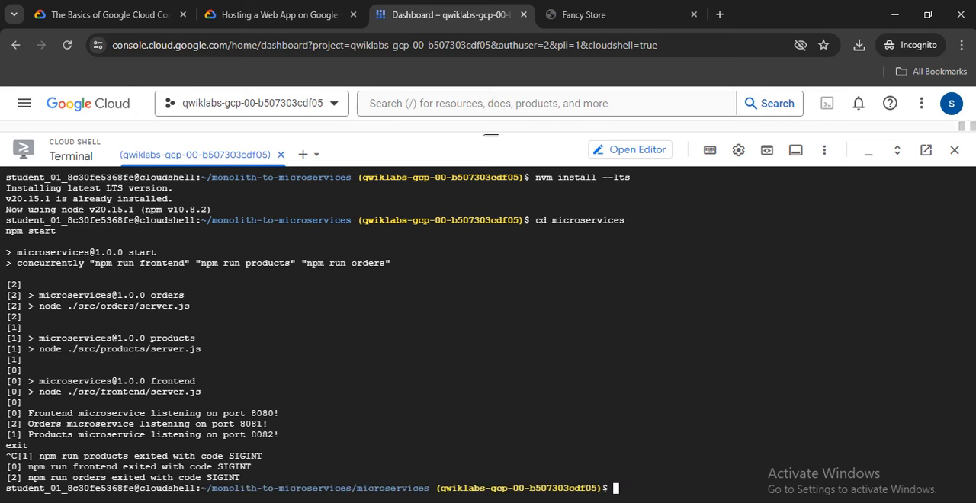
type("clear")
key("Return")
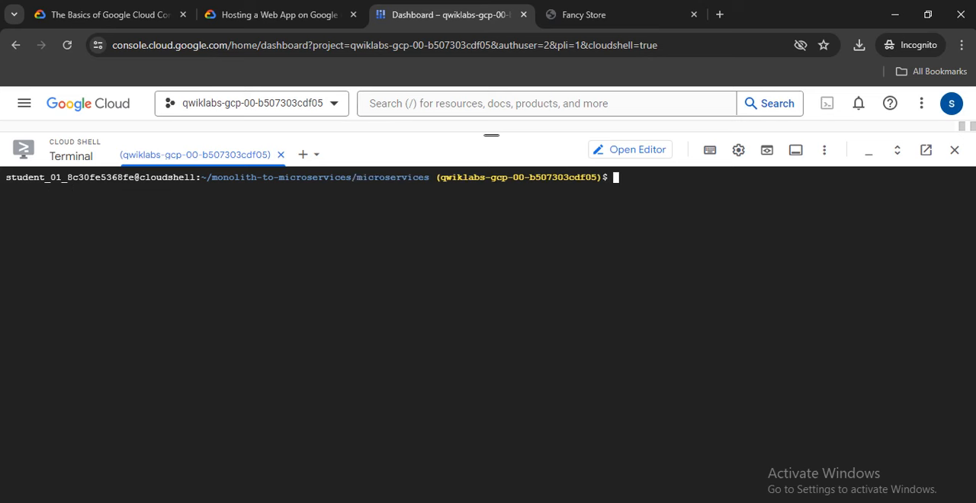
Create the empty startup script by running touch ~/monolith-to-microservices/startup-script.sh in Cloud Shell.
right_click(536, 216)
left_click(564, 350)
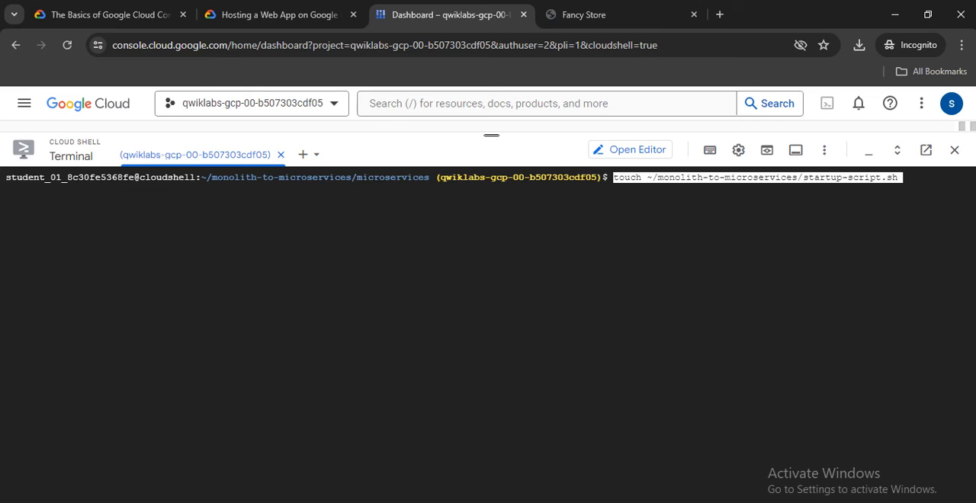
key("Return")
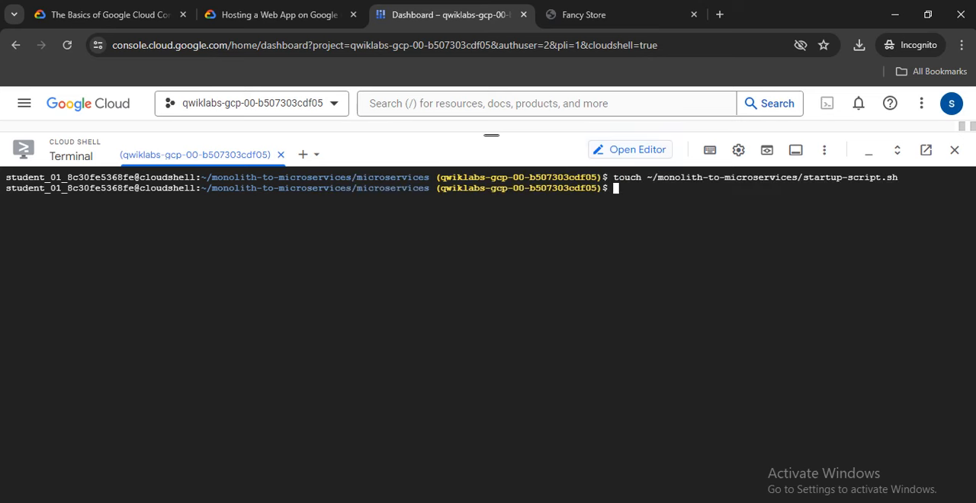
Read the lab's instructions for editing startup-script.sh and copy the script code that starts with #!/bin/bash.
left_click(279, 15)
scroll(511, 336, "down", 1)
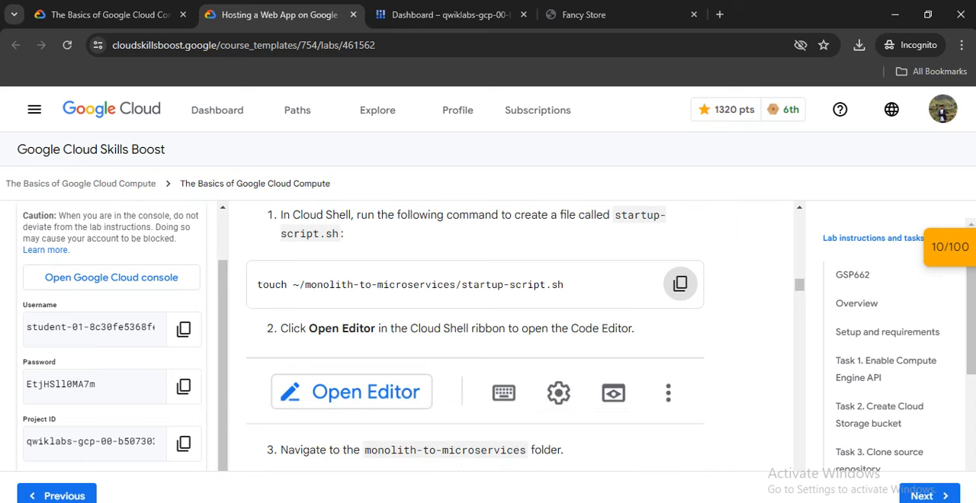
scroll(511, 336, "down", 1)
scroll(475, 332, "down", 1)
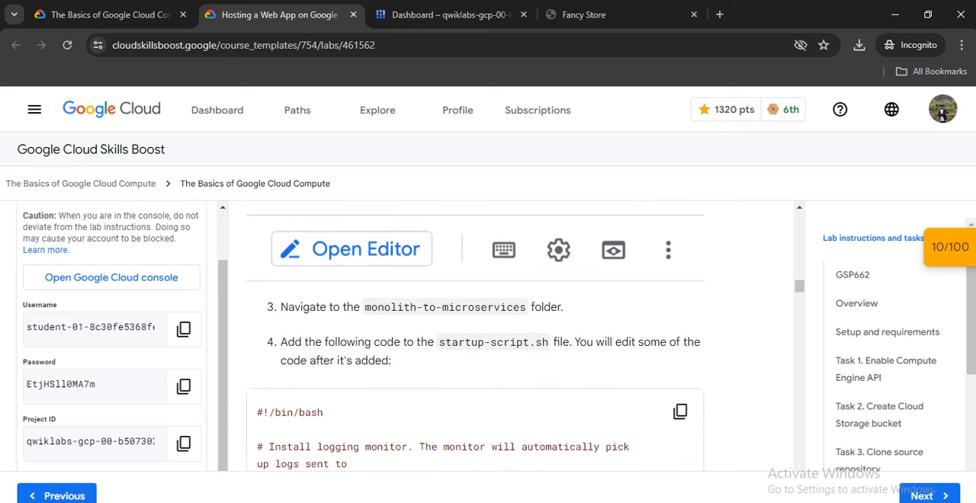
scroll(680, 340, "down", 1)
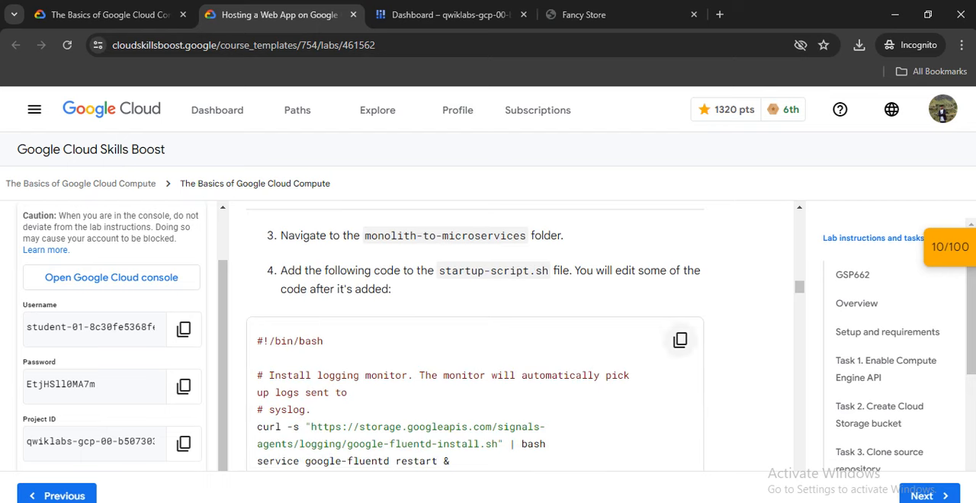
left_click(680, 340)
scroll(680, 340, "up", 1)
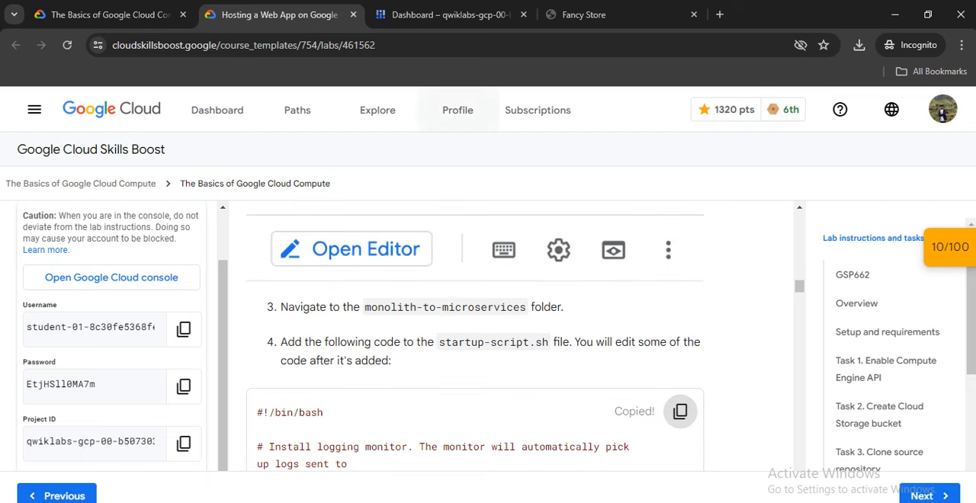
Open the Cloud Shell Editor from the console and open startup-script.sh in the monolith-to-microservices folder.
left_click(450, 15)
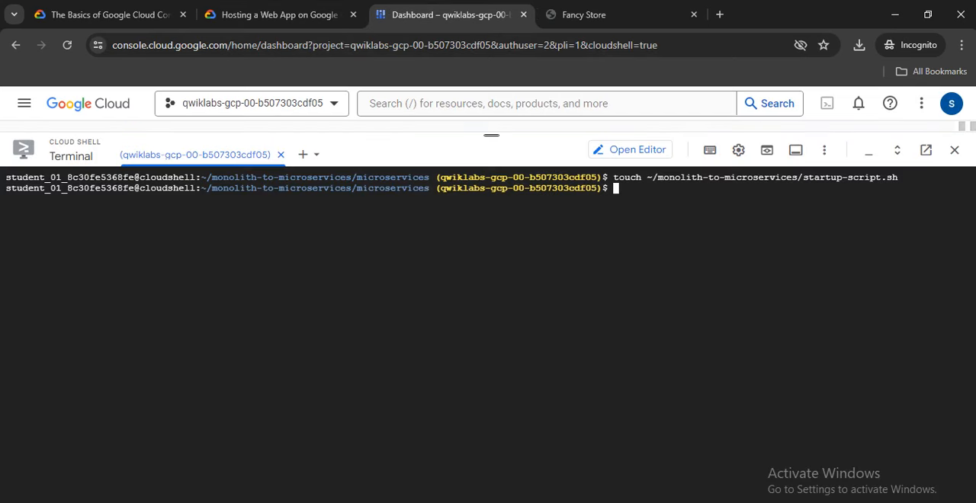
left_click(630, 149)
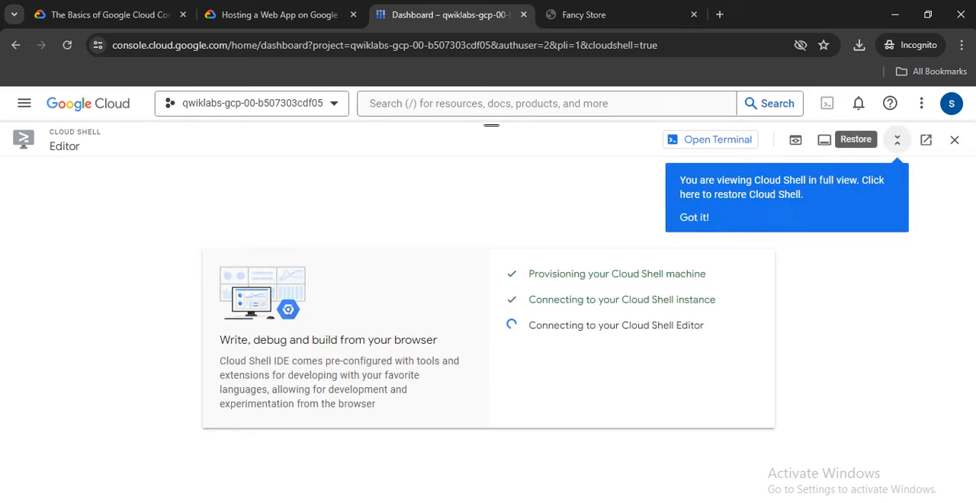
left_click(693, 217)
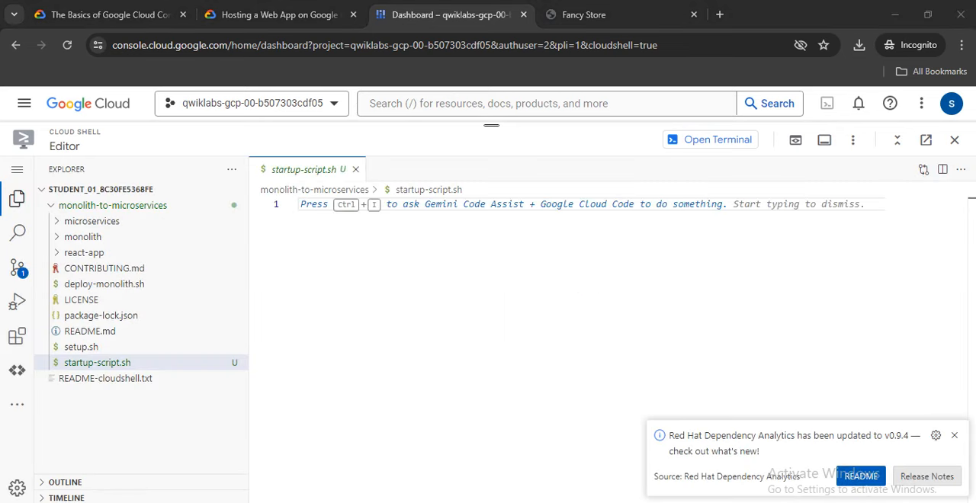
left_click(112, 206)
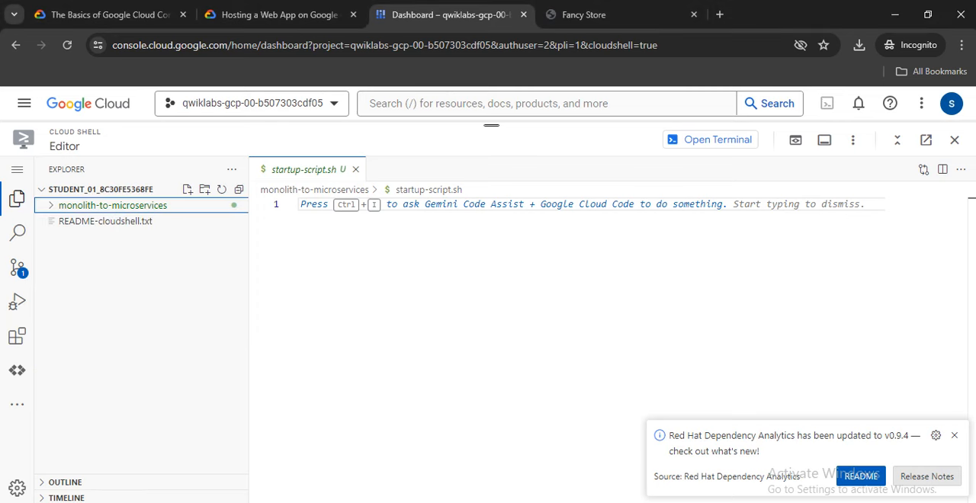
left_click(112, 206)
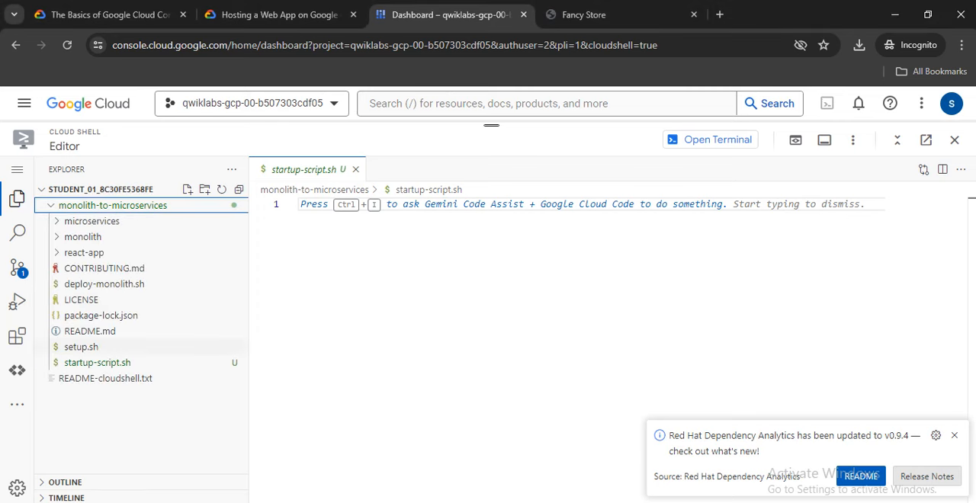
left_click(97, 362)
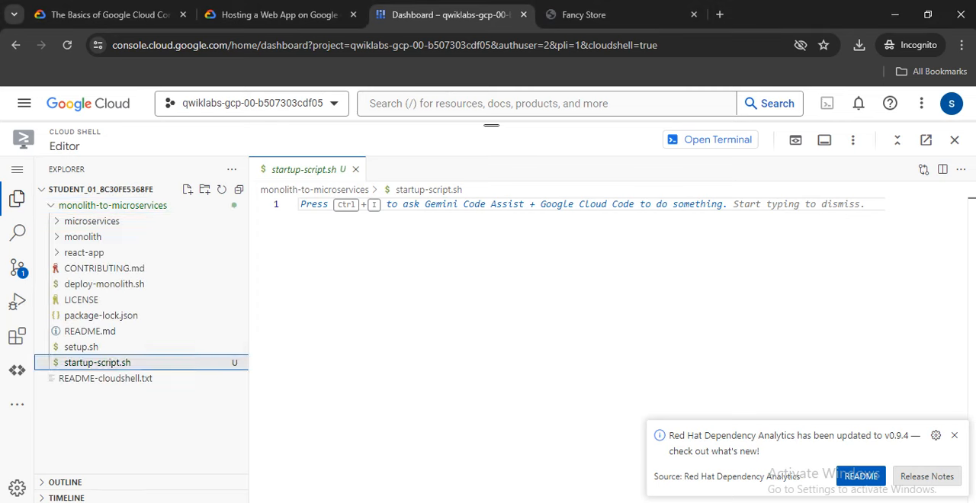
Copy the startup script code from the lab instructions and paste it into the empty startup-script.sh file.
left_click(278, 14)
scroll(473, 343, "down", 3)
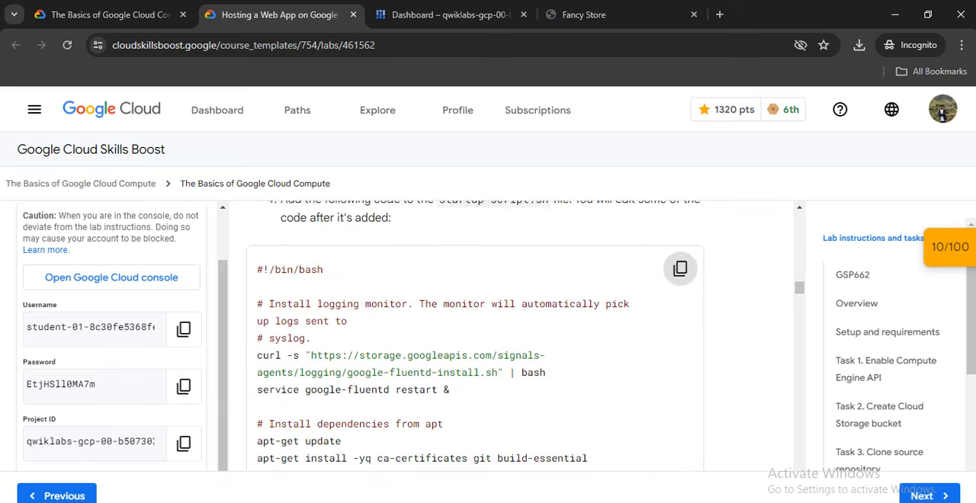
left_click(680, 269)
left_click(449, 14)
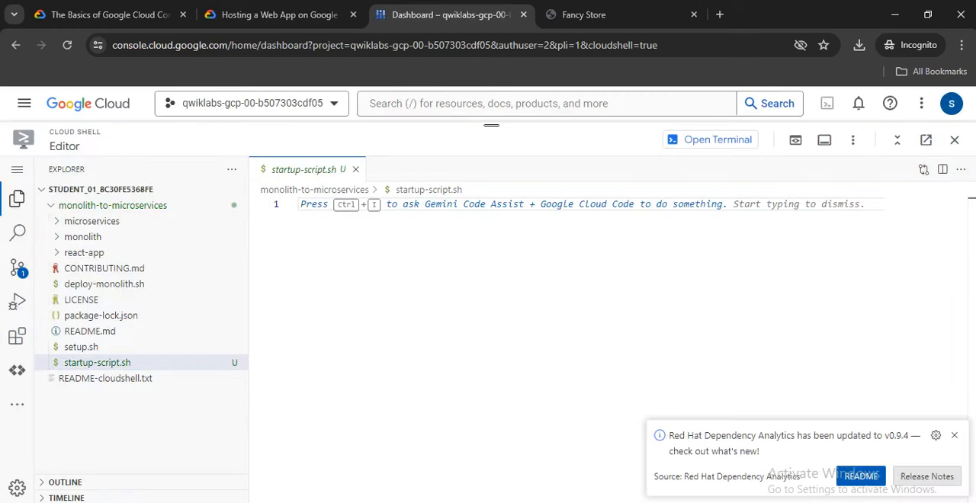
key("ctrl+v")
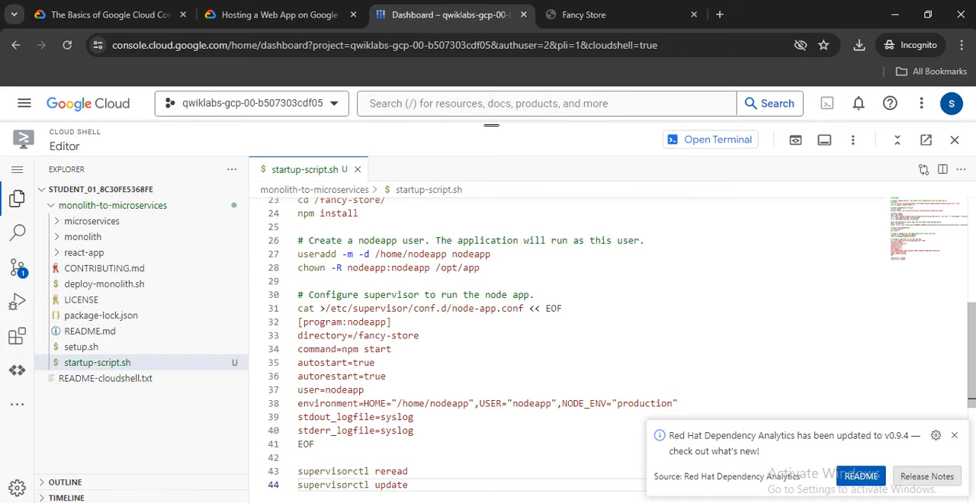
scroll(567, 343, "up", 8)
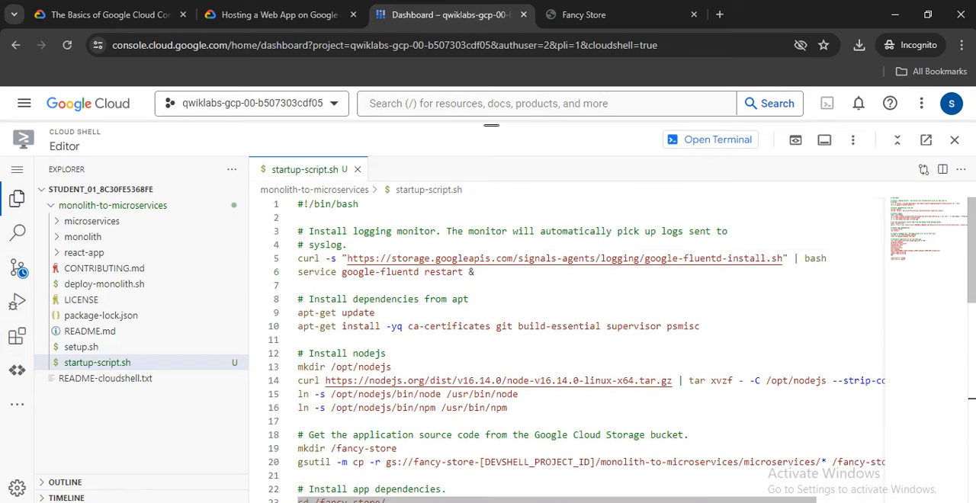
Find step 5 of Task 4 in the lab instructions and copy the project ID qwiklabs-gcp-00-b507303cdf05.
left_click(279, 14)
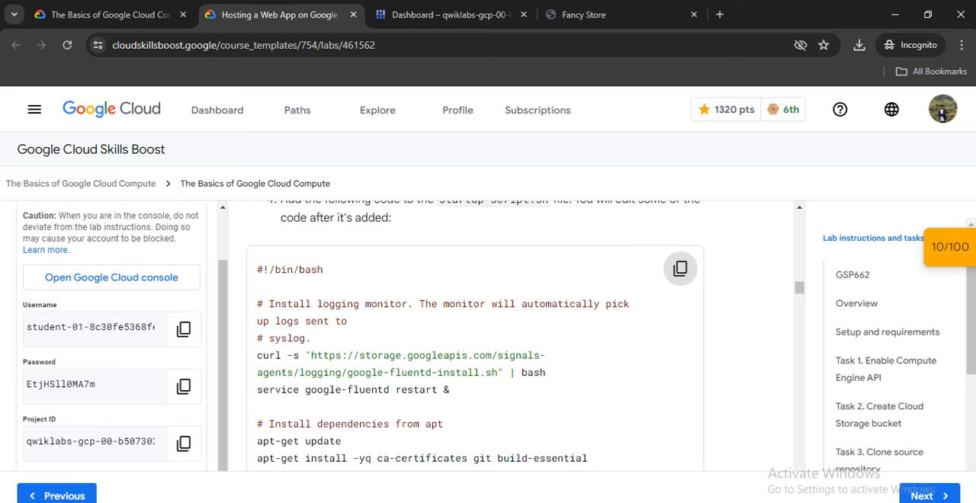
scroll(473, 336, "down", 5)
scroll(472, 336, "down", 7)
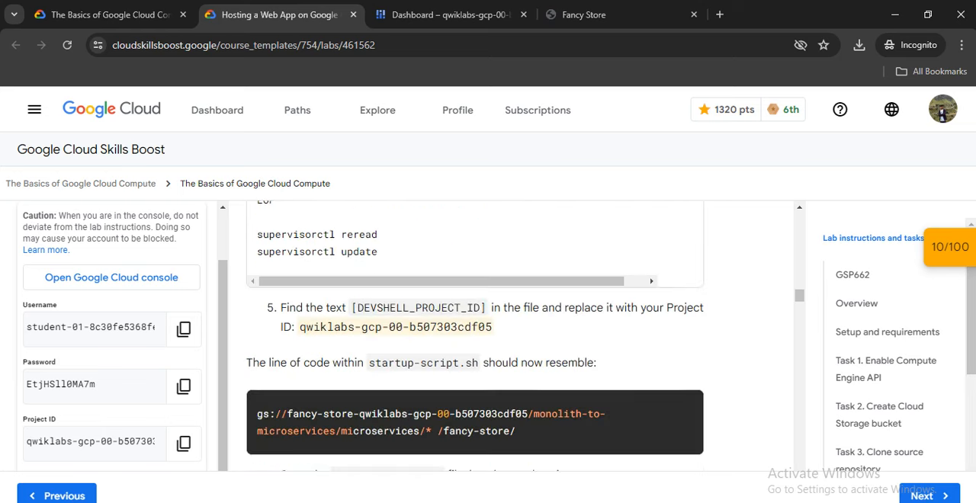
scroll(472, 336, "up", 2)
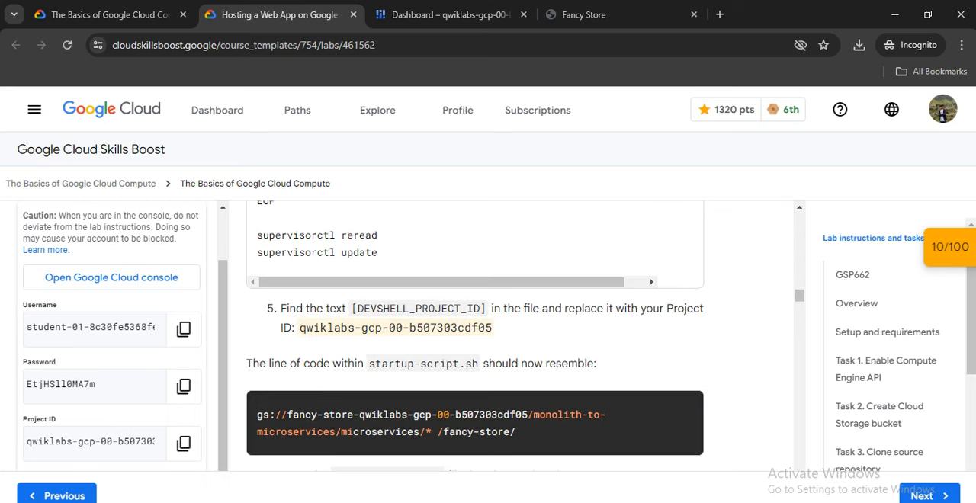
left_click_drag(300, 327, 493, 327)
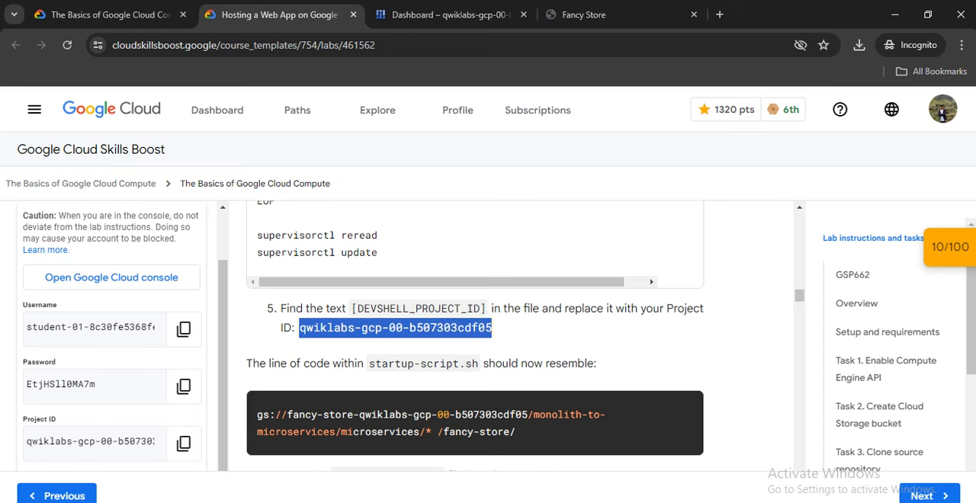
scroll(473, 336, "up", 1)
scroll(473, 335, "down", 2)
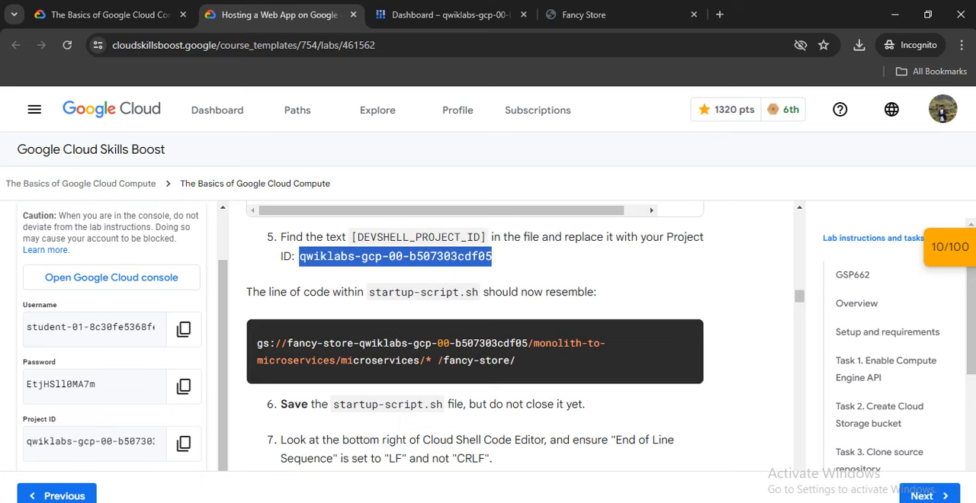
Replace [DEVSHELL_PROJECT_ID] in the gsutil line of startup-script.sh with qwiklabs-gcp-00-b507303cdf05 and review the script.
left_click(488, 15)
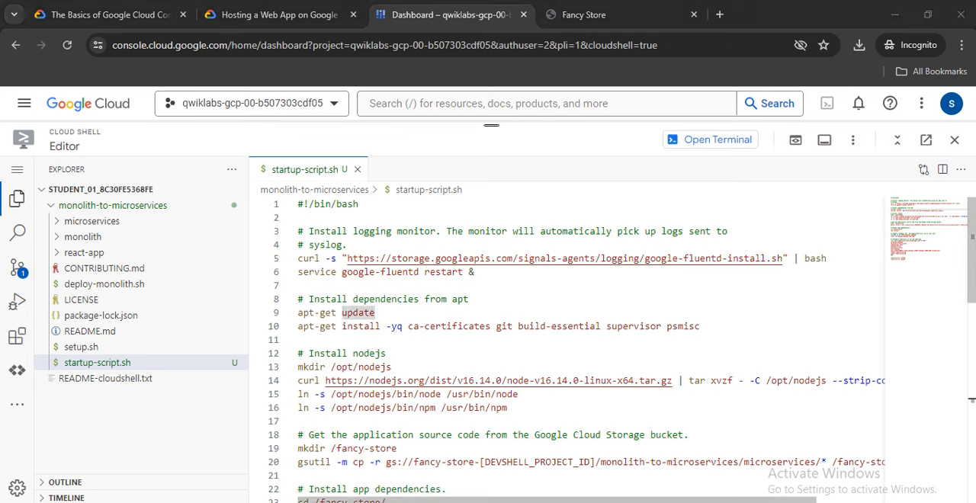
left_click_drag(479, 462, 595, 462)
key("ctrl+v")
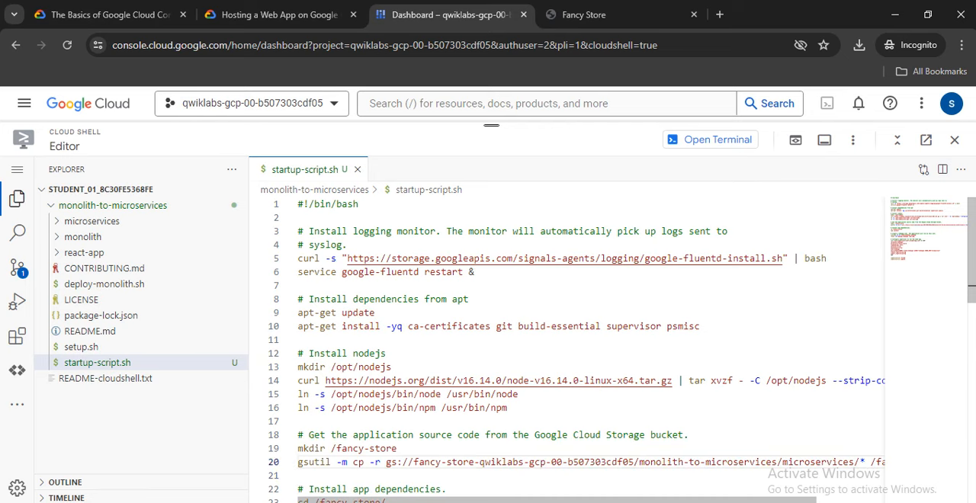
scroll(579, 351, "down", 6)
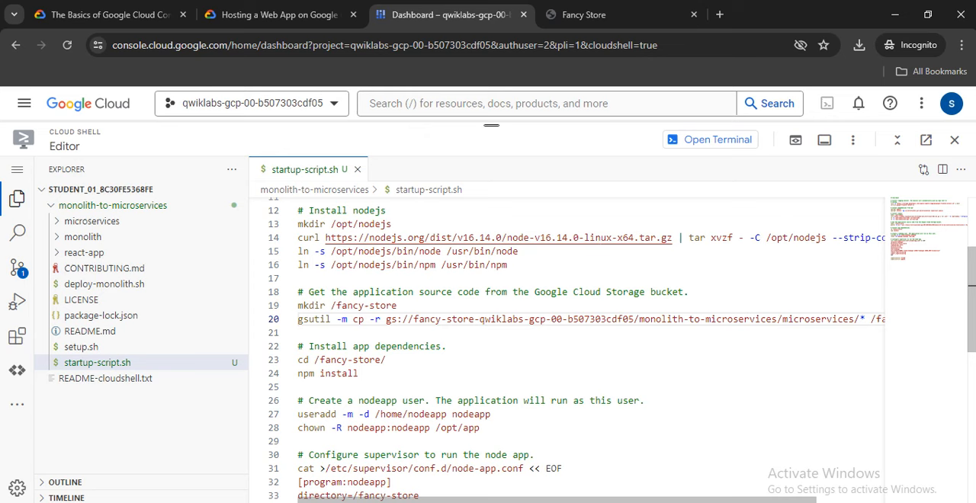
scroll(579, 351, "down", 4)
scroll(579, 351, "up", 9)
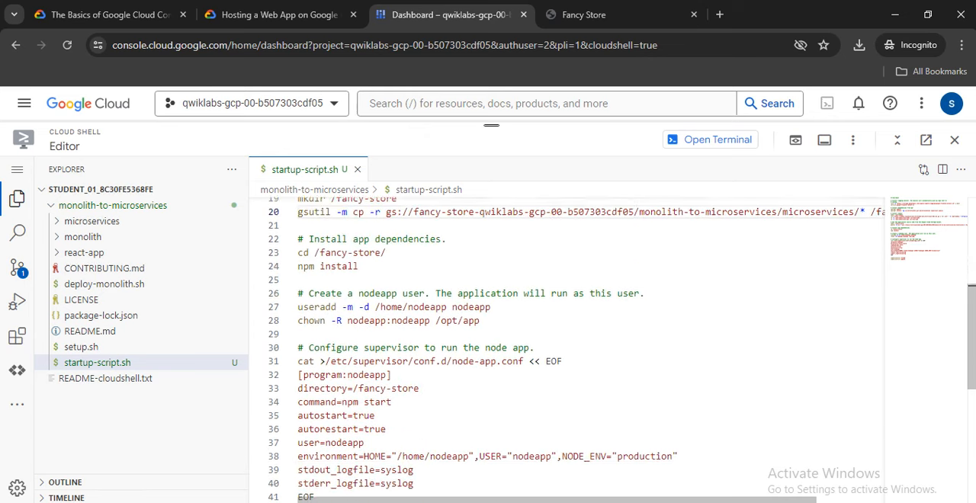
scroll(579, 351, "up", 1)
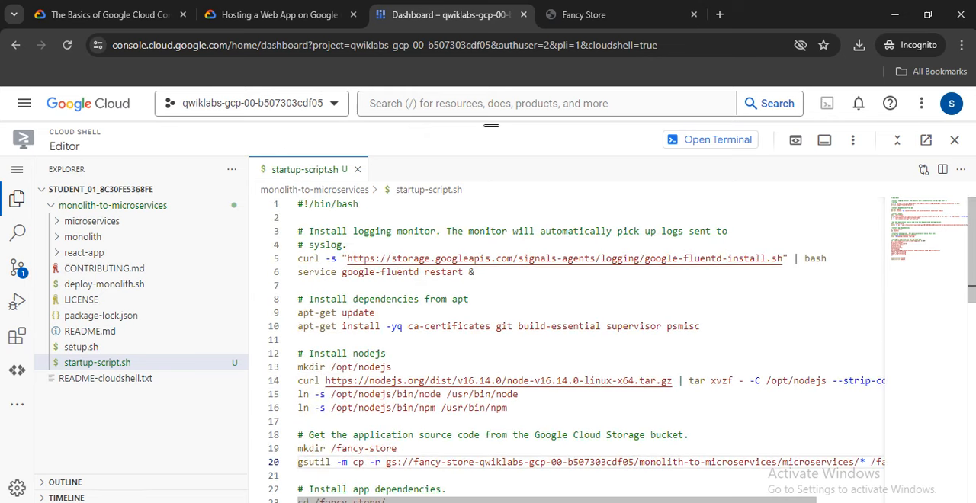
Read the lab's notes on saving and the LF line ending, and save startup-script.sh in the editor.
left_click(279, 14)
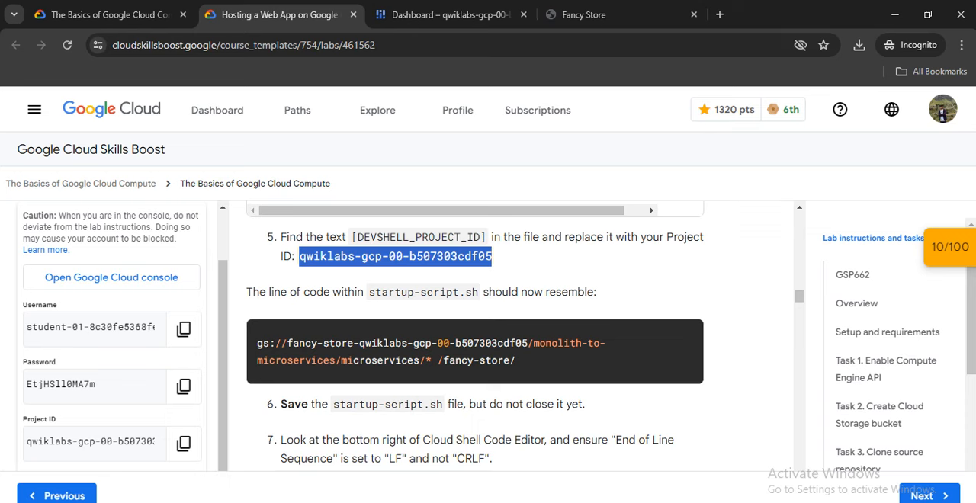
scroll(511, 335, "down", 1)
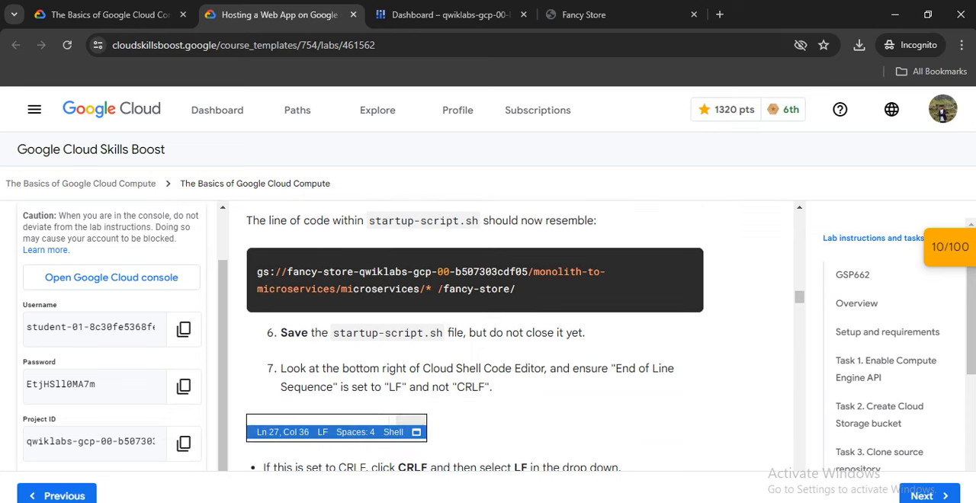
scroll(510, 335, "up", 1)
scroll(475, 332, "down", 2)
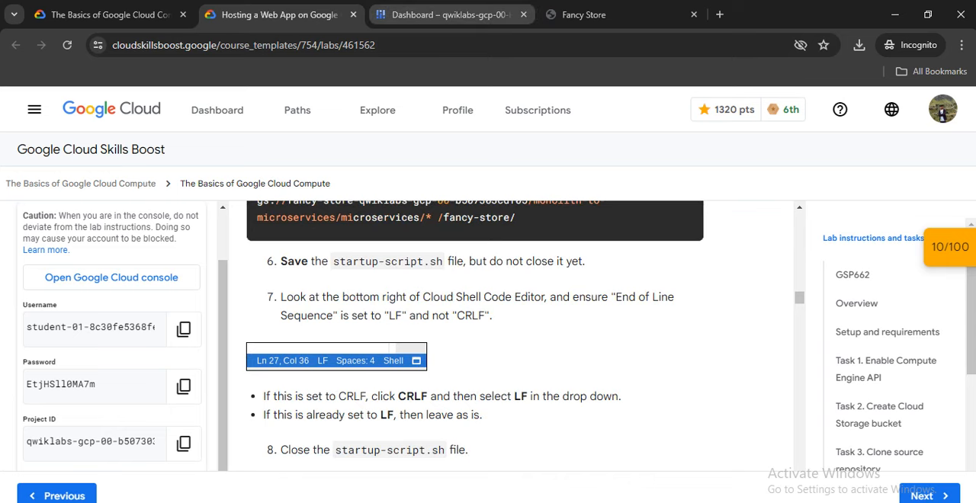
left_click(449, 15)
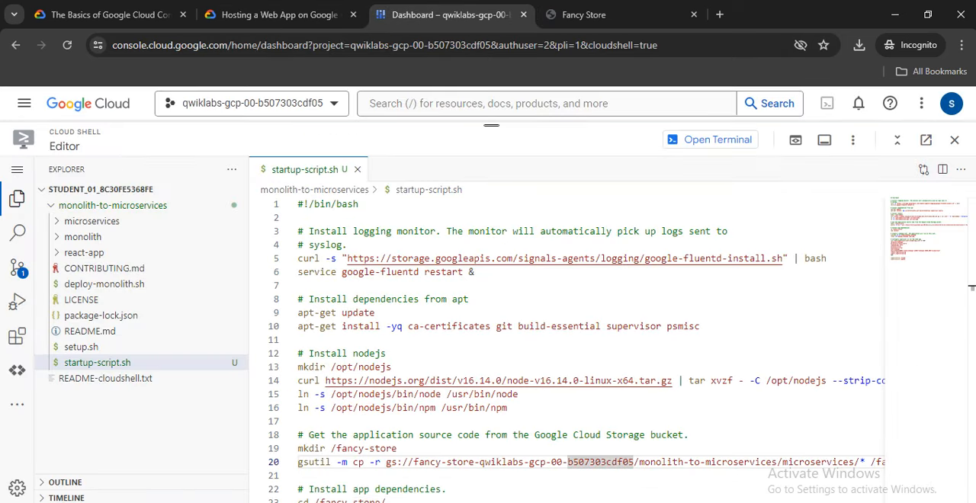
left_click(17, 169)
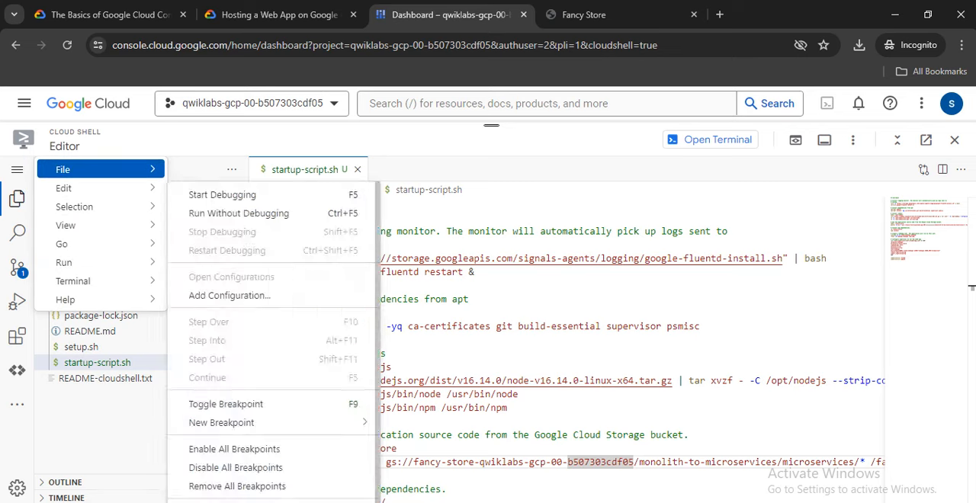
mouse_move(99, 169)
left_click(221, 378)
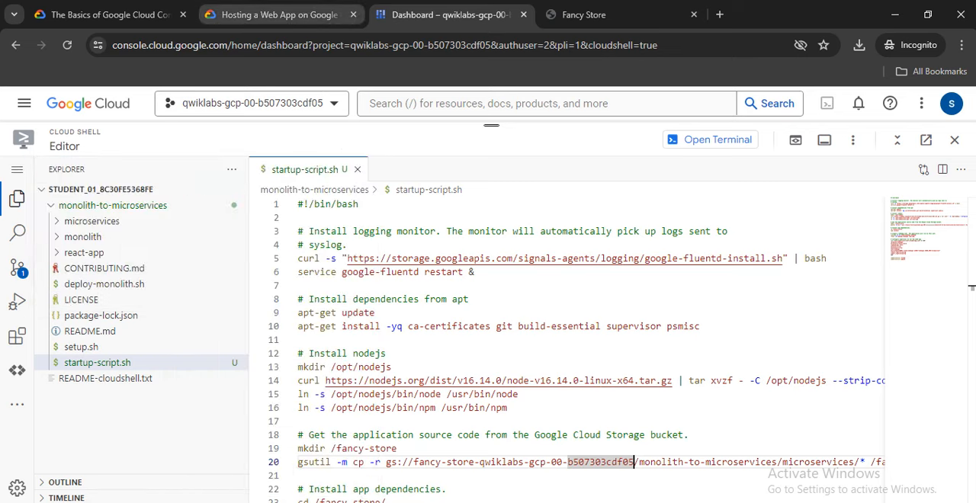
Read lab steps 8 and 9 on copying the script to the bucket, and return from the editor to the Cloud Shell terminal.
left_click(279, 14)
scroll(512, 336, "down", 2)
scroll(513, 335, "up", 2)
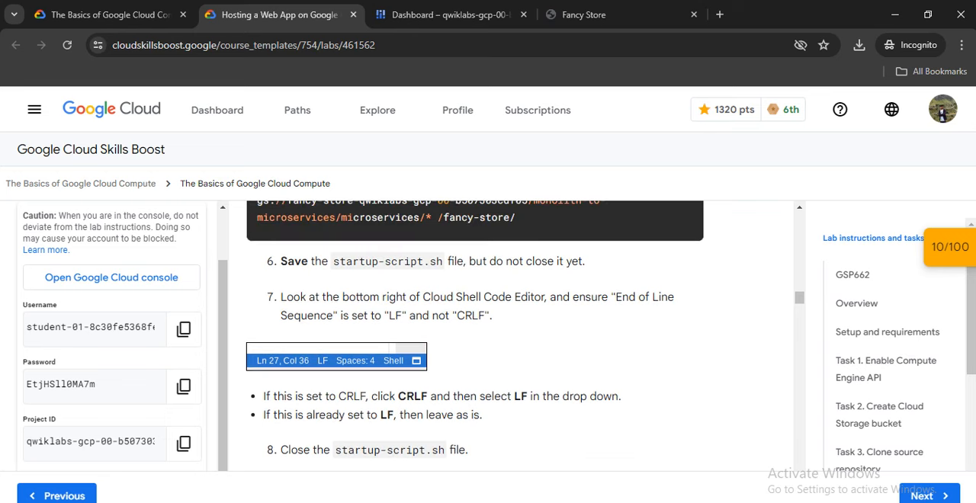
scroll(512, 335, "down", 3)
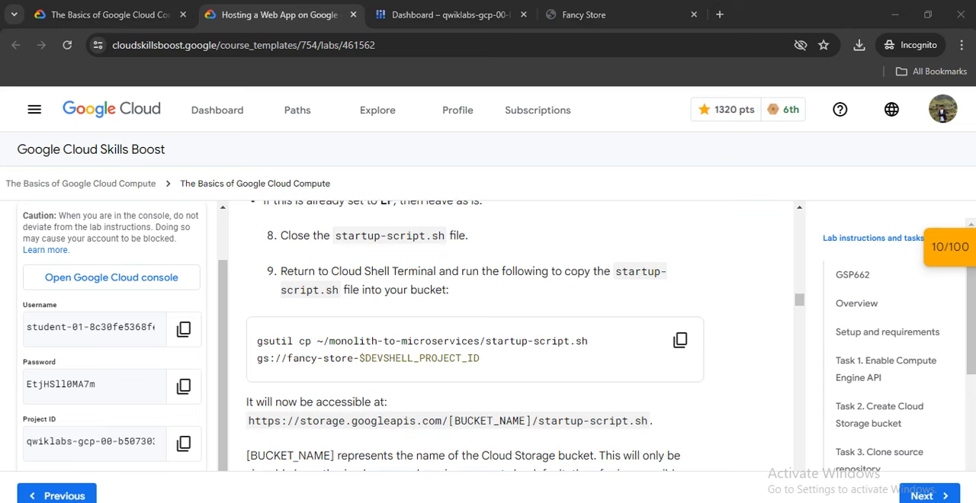
scroll(512, 335, "up", 1)
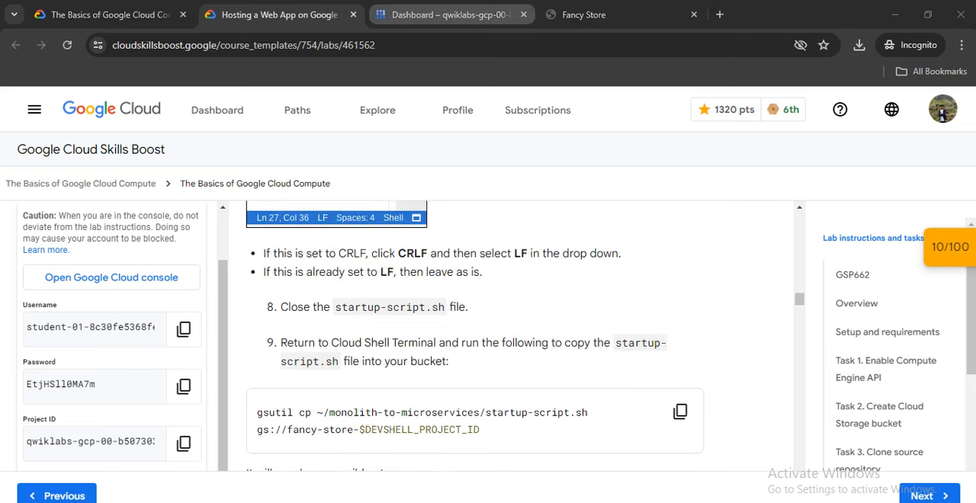
left_click(450, 15)
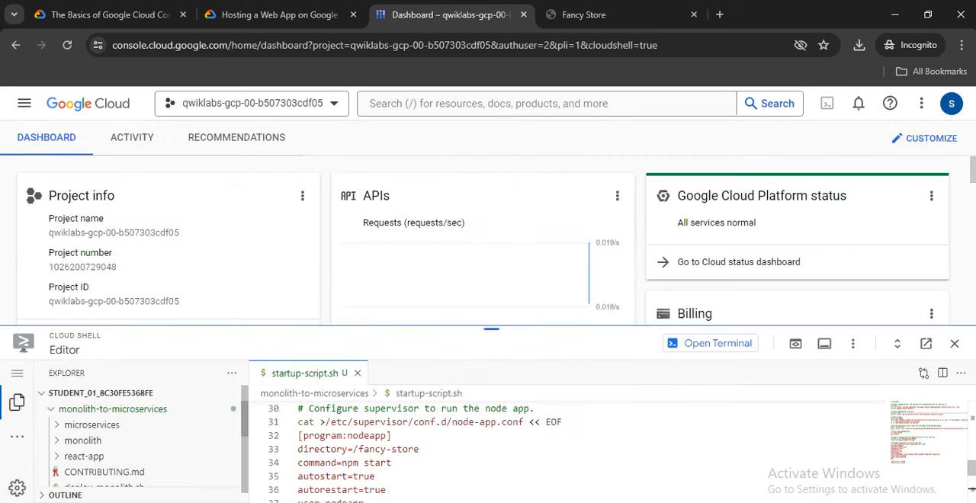
left_click(710, 344)
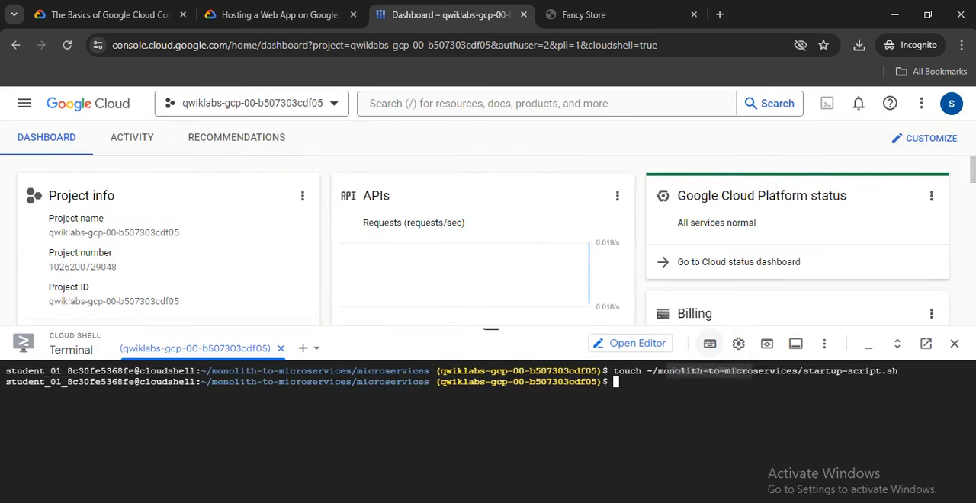
Enlarge the Cloud Shell terminal and run lab step 9's gsutil cp command to copy startup-script.sh to gs://fancy-store-$DEVSHELL_PROJECT_ID.
left_click_drag(492, 329, 492, 172)
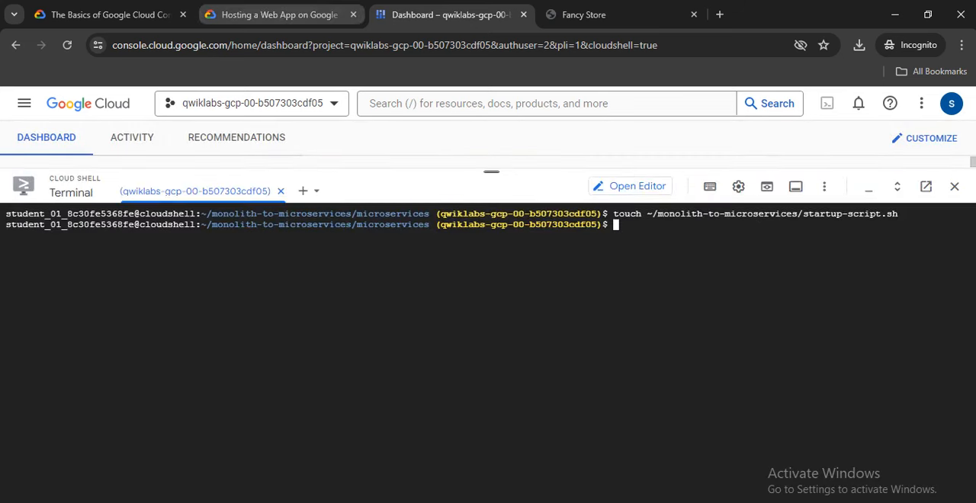
left_click(278, 14)
left_click(680, 412)
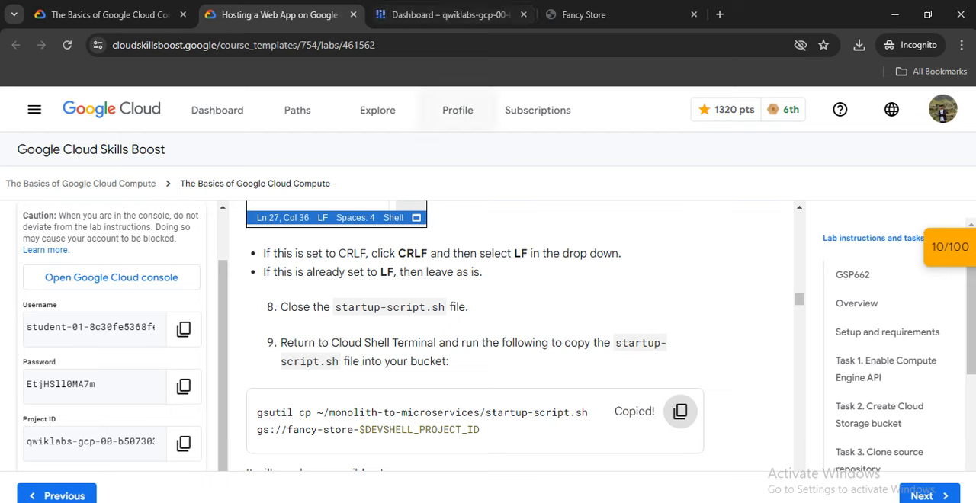
left_click(449, 15)
right_click(626, 283)
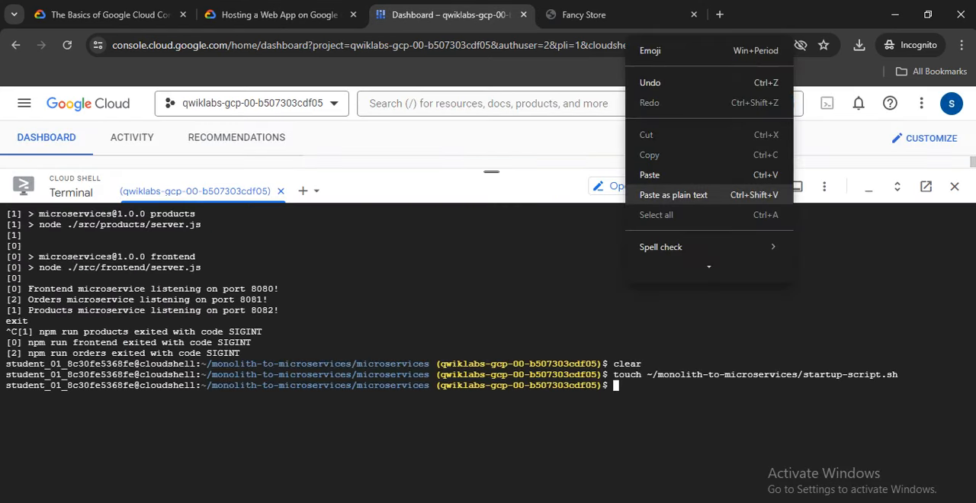
left_click(673, 194)
key("Return")
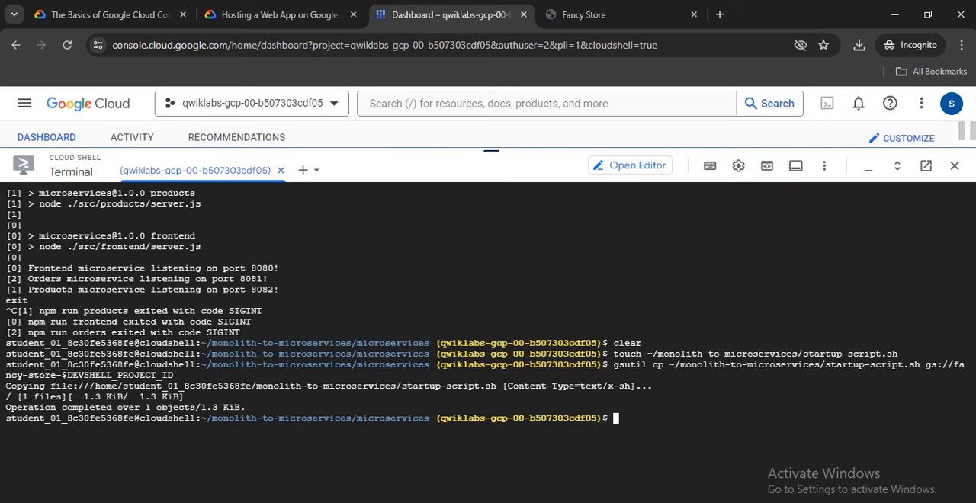
Run the lab commands that delete the node_modules directories and copy monolith-to-microservices recursively to gs://fancy-store-$DEVSHELL_PROJECT_ID/ from the home directory.
left_click(279, 15)
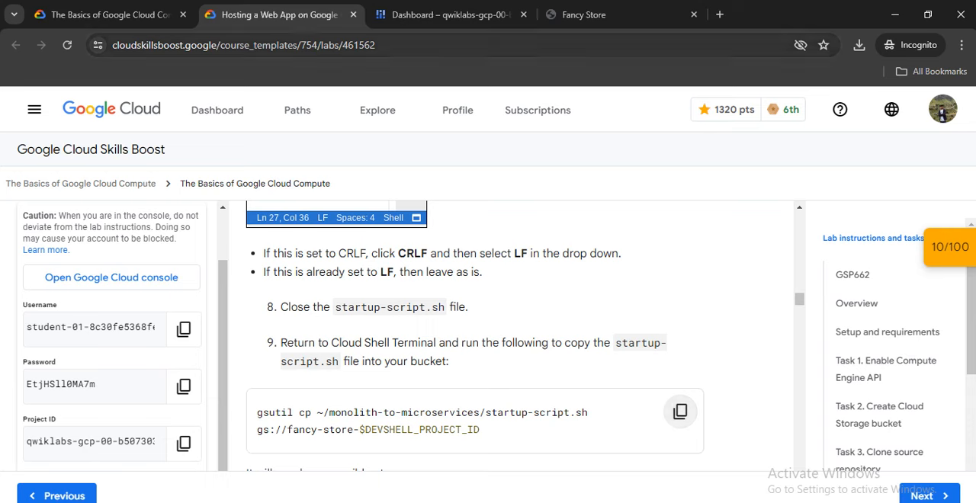
scroll(474, 335, "down", 4)
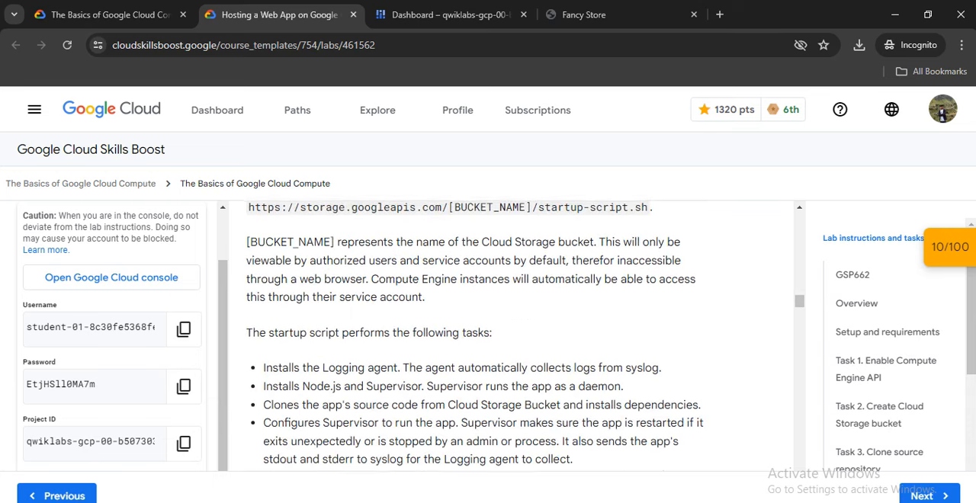
scroll(474, 335, "down", 5)
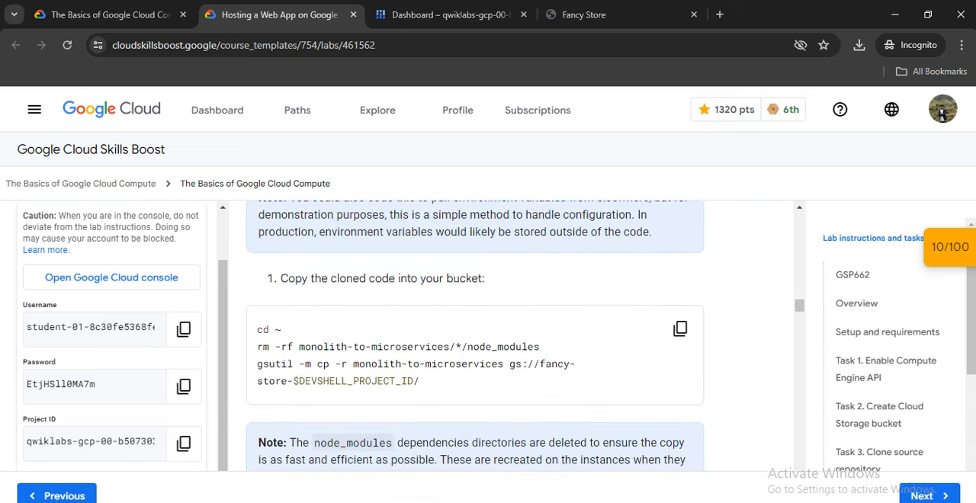
left_click(679, 329)
left_click(457, 14)
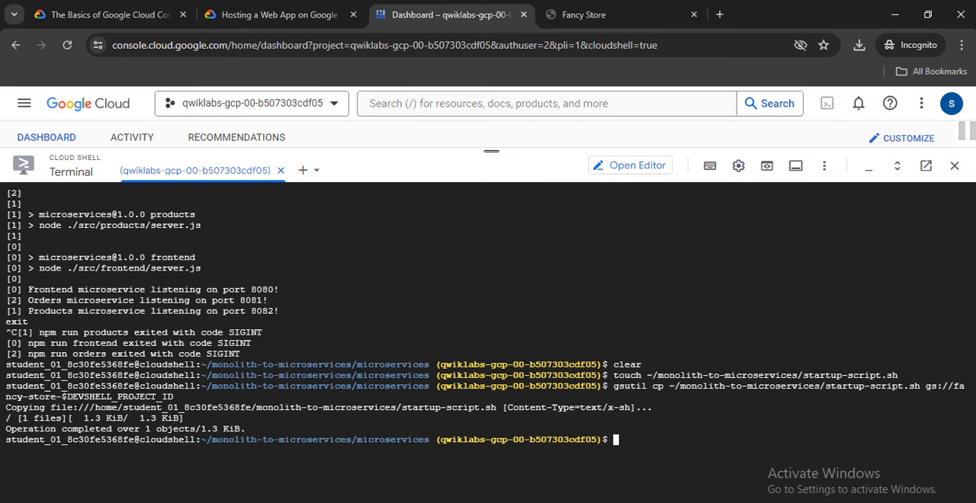
right_click(488, 361)
left_click(511, 204)
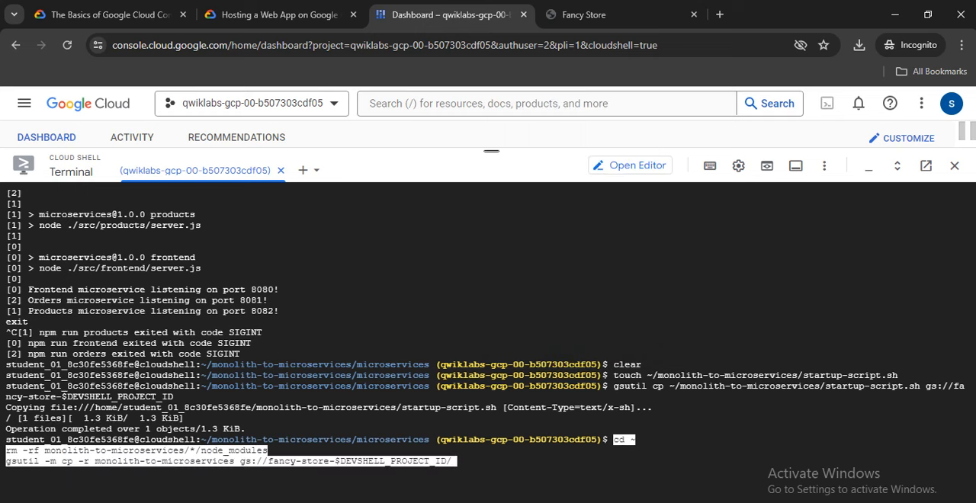
key("Return")
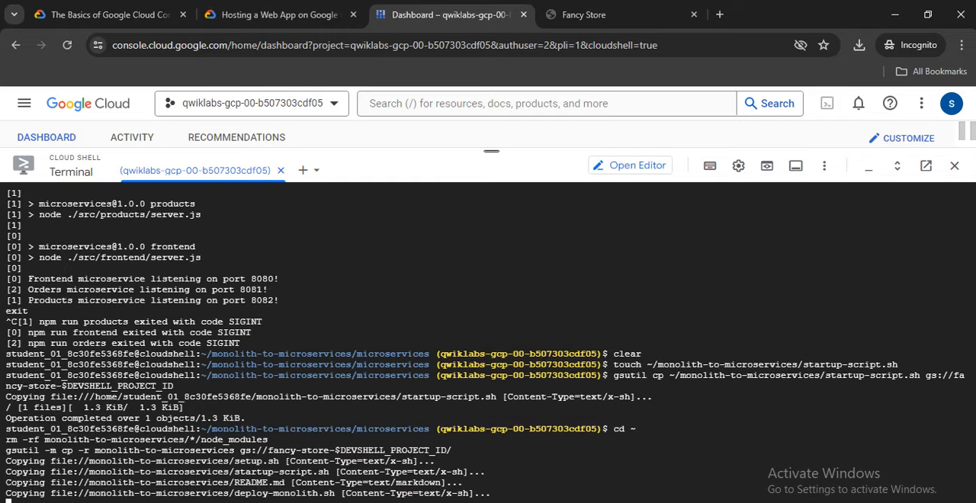
Monitor the bucket copy in Cloud Shell and check the lab progress for "Copy startup script and code to Cloud Storage bucket".
left_click(276, 15)
scroll(474, 335, "down", 3)
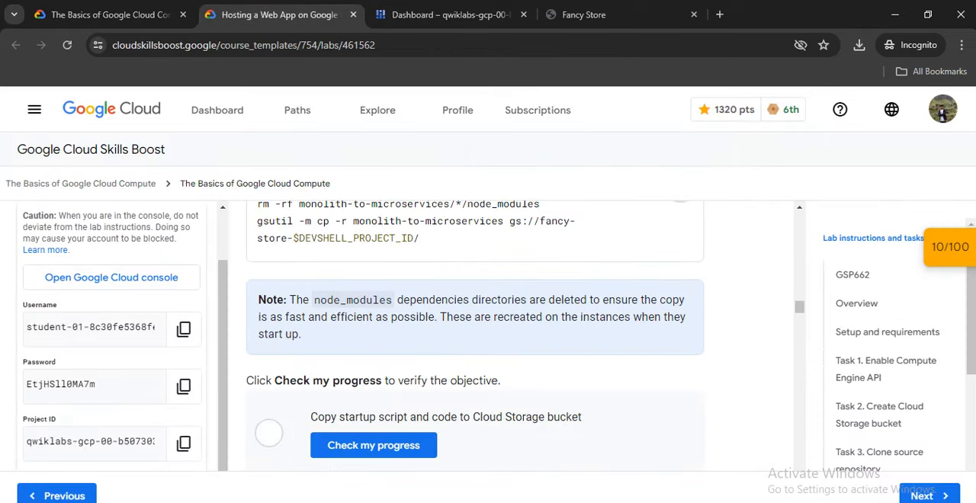
left_click(449, 15)
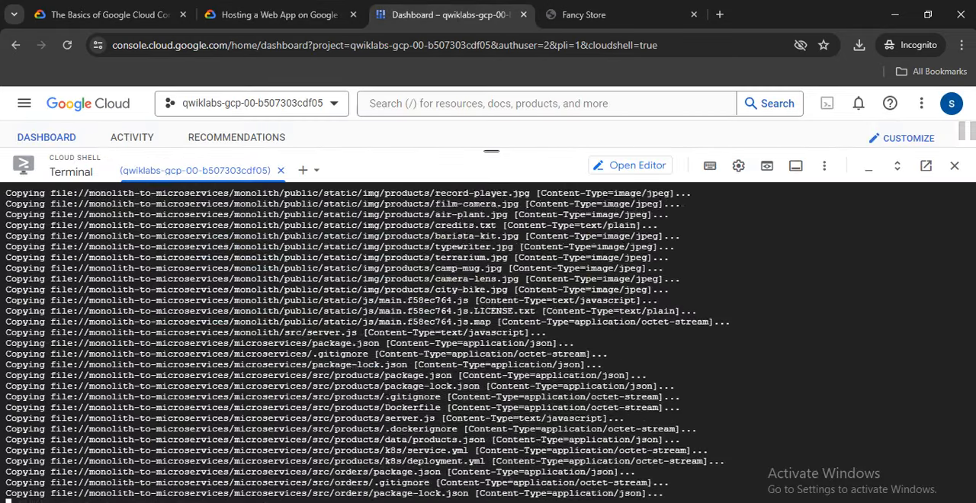
left_click(276, 14)
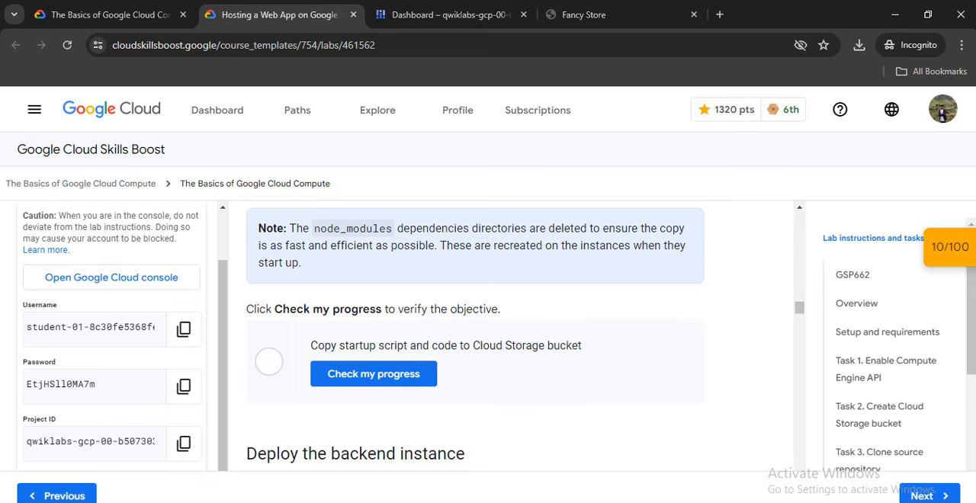
left_click(449, 14)
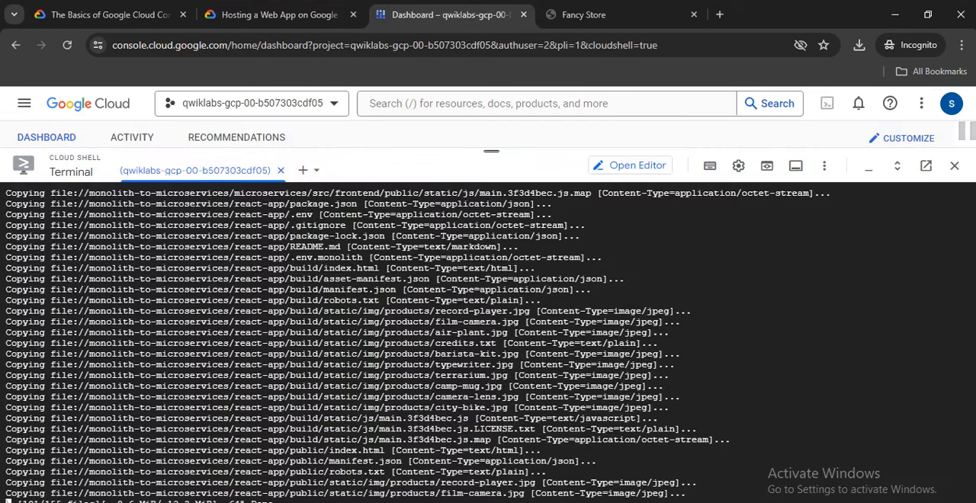
left_click(276, 15)
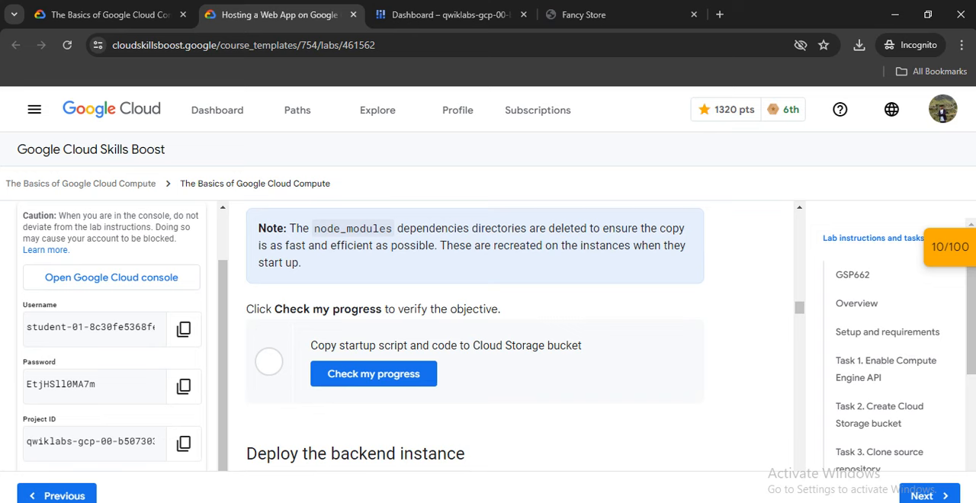
left_click(373, 374)
Clear the terminal and run the lab's gcloud command to create the backend instance with machine type e2-standard-2, tag backend and the startup script URL.
scroll(374, 374, "down", 1)
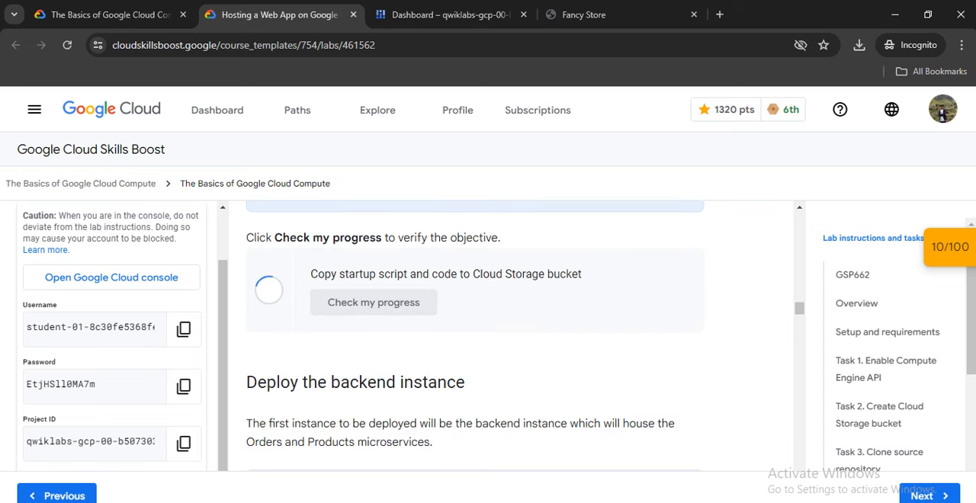
scroll(474, 336, "down", 7)
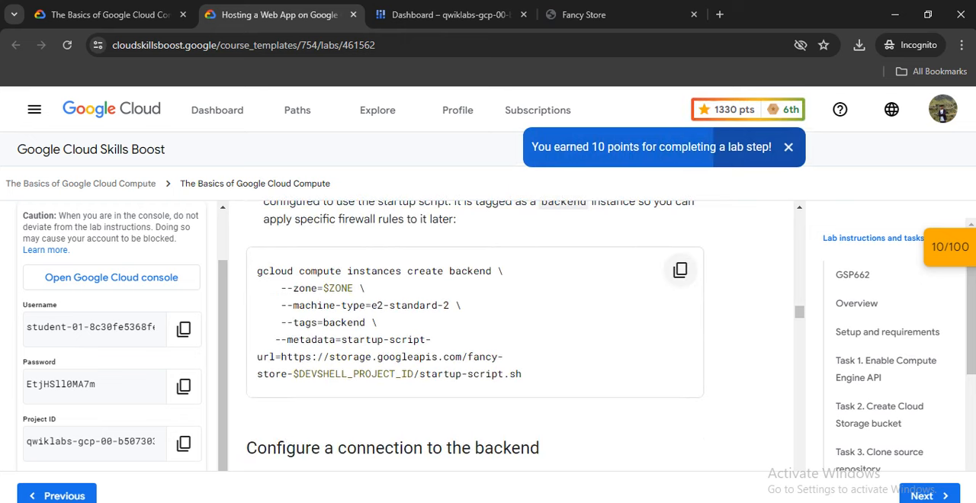
left_click(680, 269)
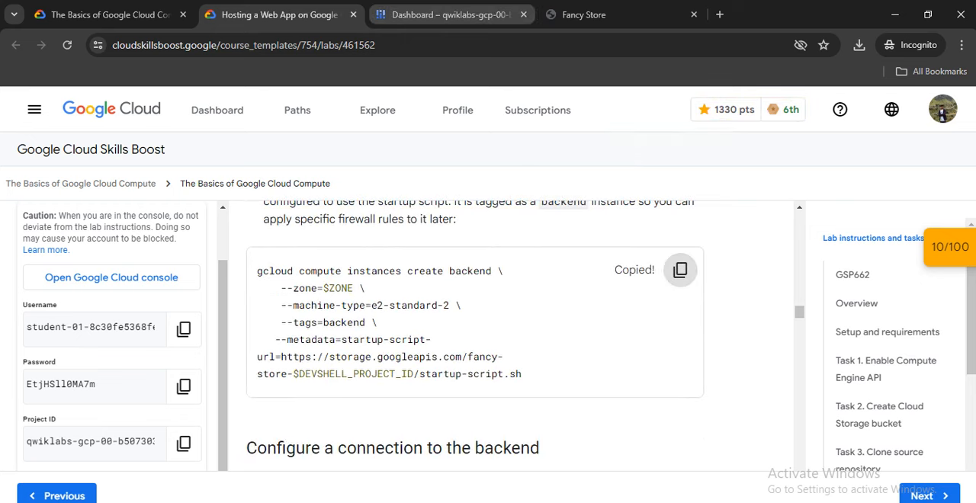
left_click(450, 14)
type("clear")
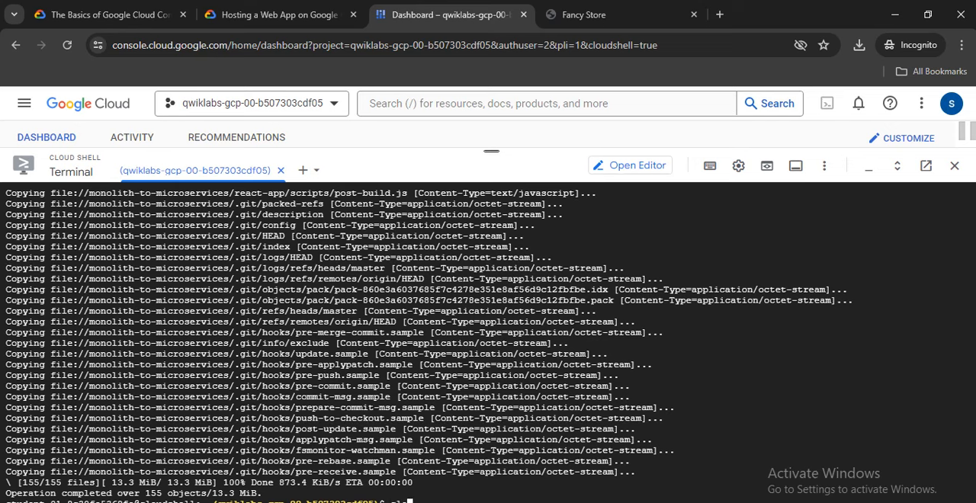
key("Return")
right_click(454, 357)
left_click(481, 196)
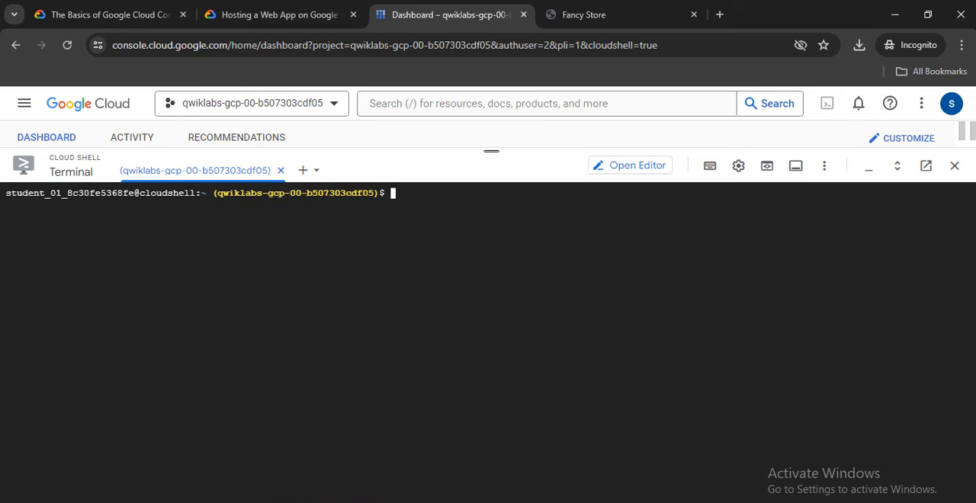
key("Return")
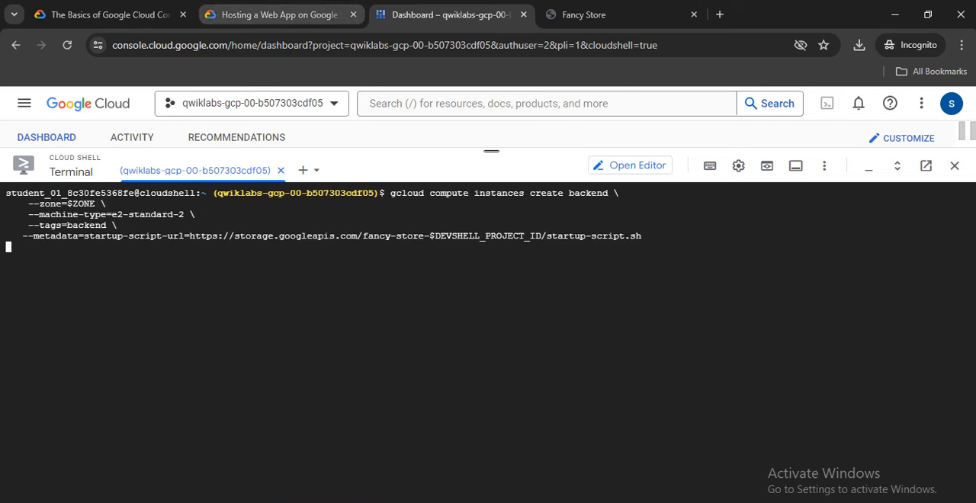
Find the lab's command for retrieving the backend's external IP and run gcloud compute instances list in Cloud Shell.
left_click(279, 14)
scroll(474, 336, "down", 2)
scroll(474, 335, "down", 1)
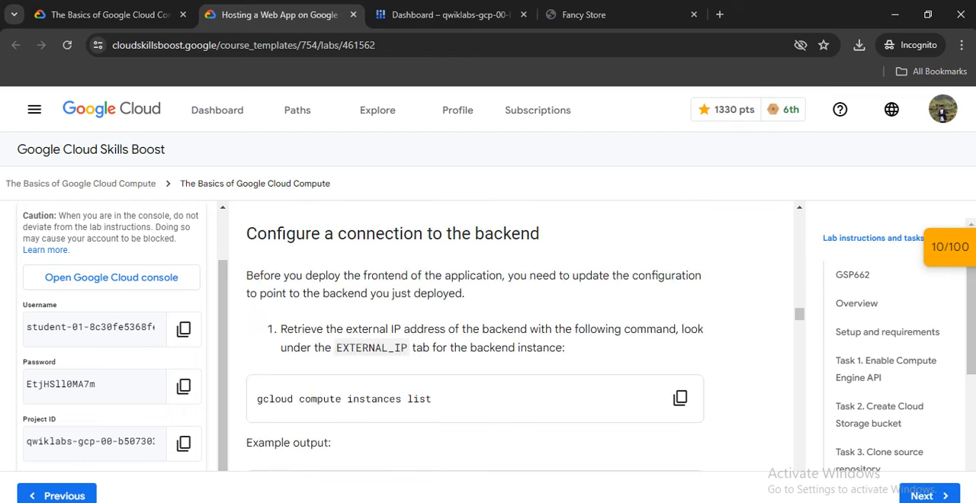
left_click(679, 398)
scroll(680, 398, "down", 1)
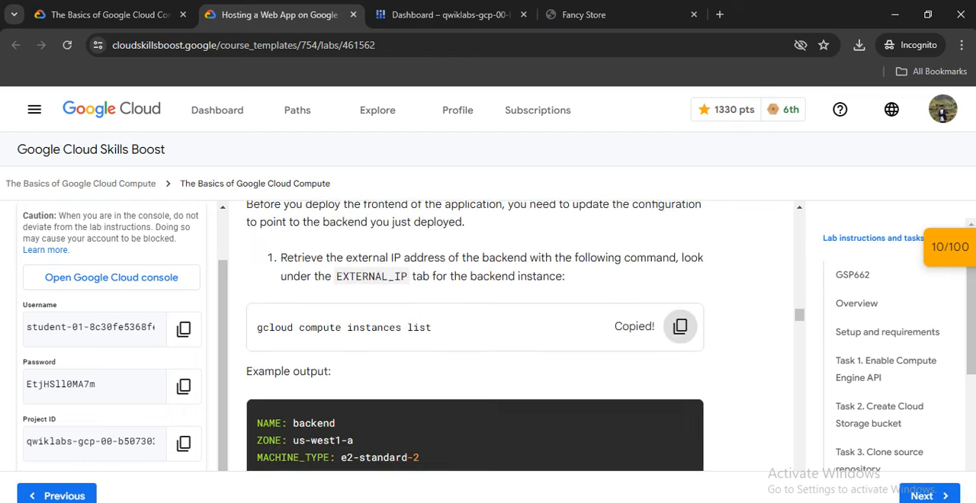
left_click(450, 15)
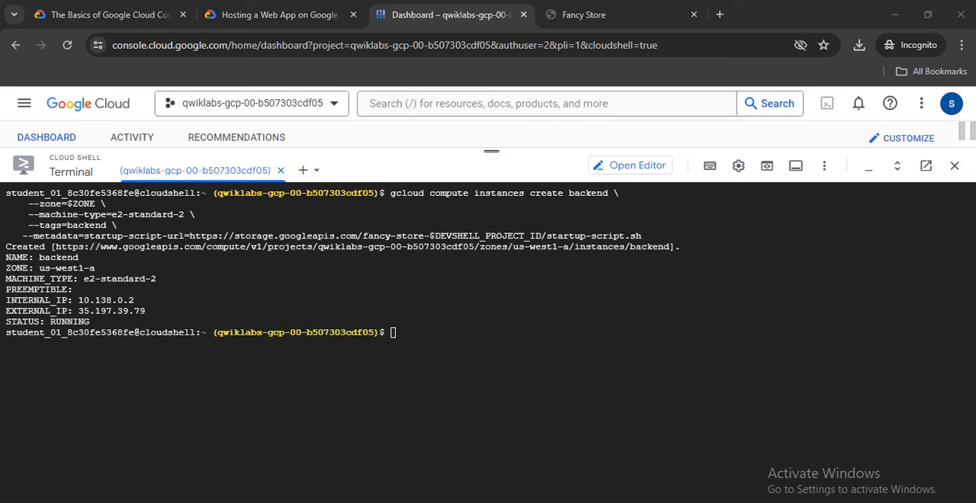
right_click(392, 332)
left_click(426, 176)
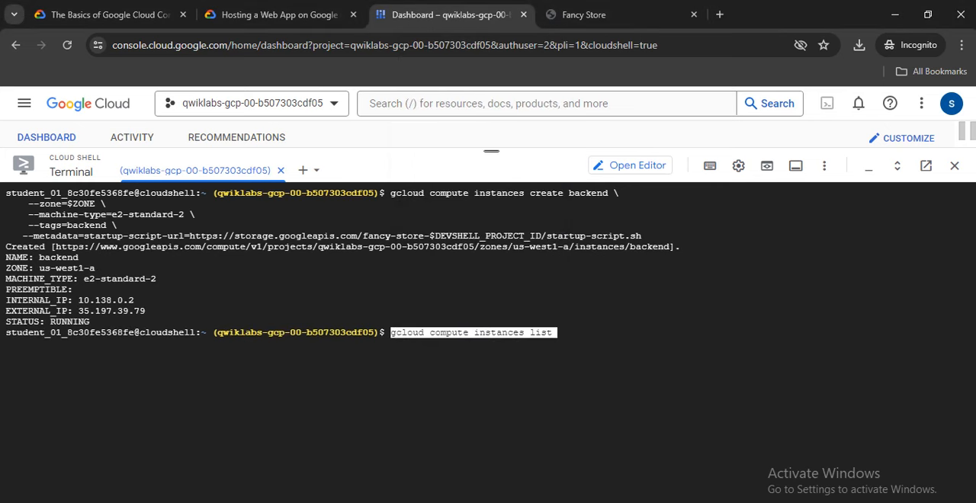
key("Return")
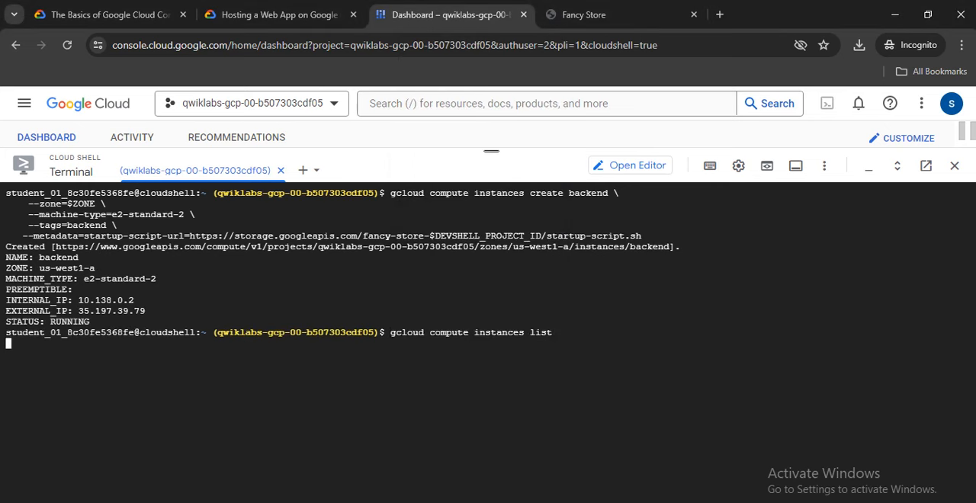
Read lab steps 2 to 4 on configuring the backend connection and note the backend's external IP 35.197.39.79 in Notepad.
left_click(279, 15)
scroll(474, 336, "down", 2)
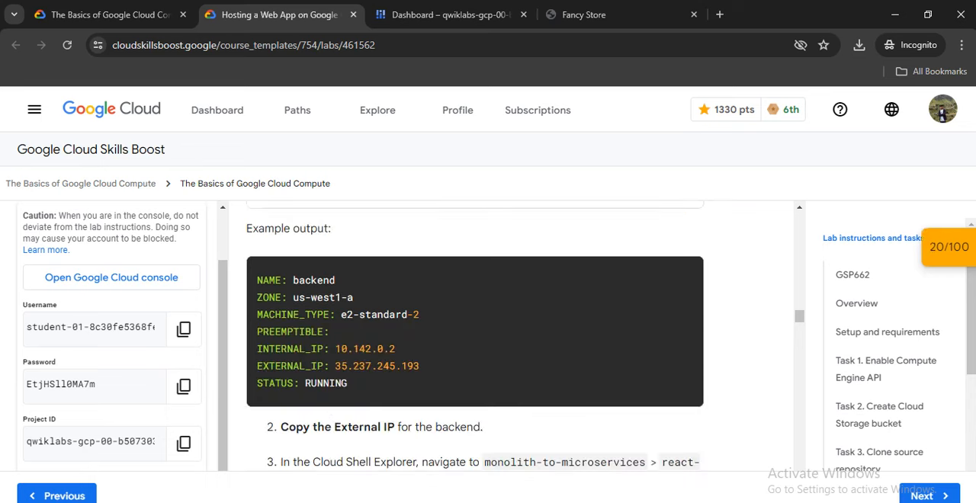
scroll(474, 335, "down", 2)
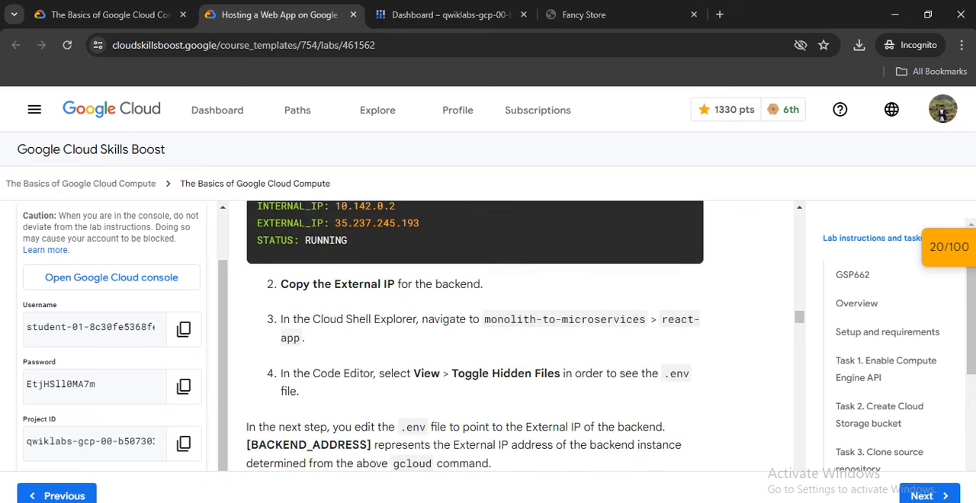
scroll(474, 335, "up", 1)
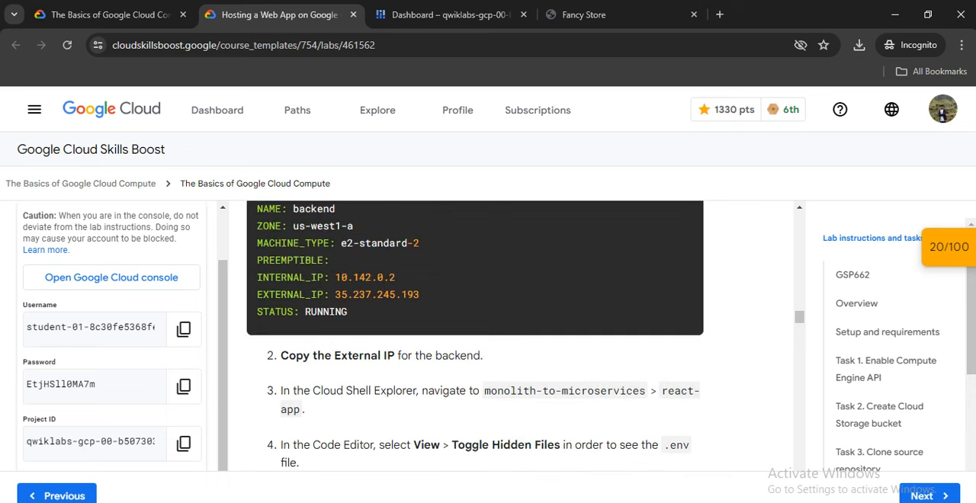
scroll(474, 336, "down", 1)
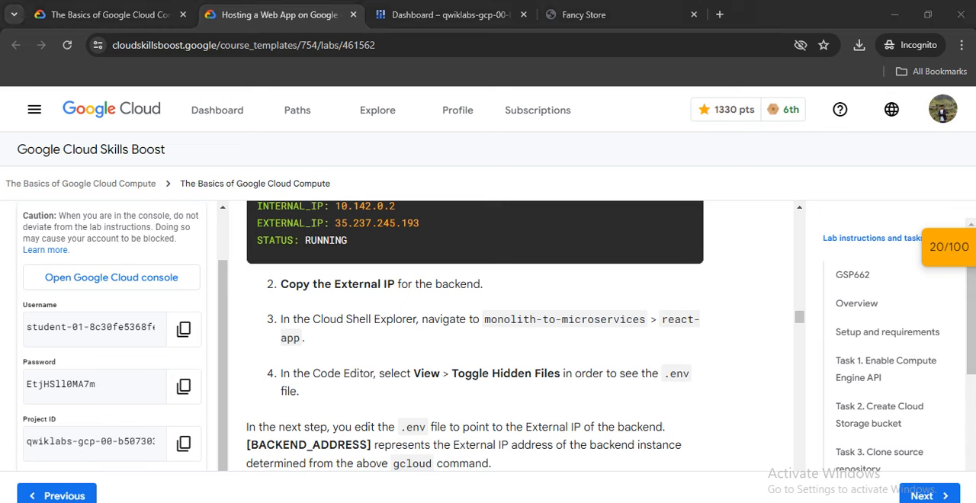
key("ctrl+Tab")
key("alt+Tab")
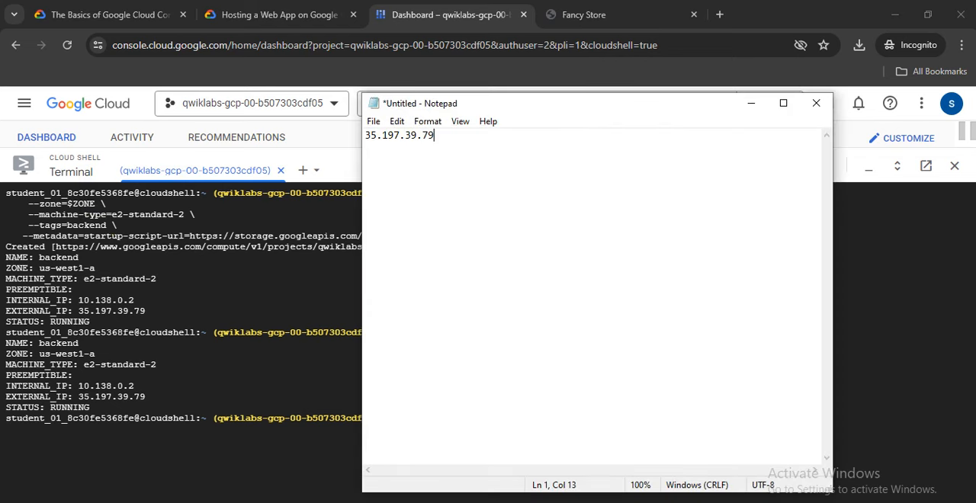
key("ctrl+a")
key("ctrl+v")
key("Return")
key("ctrl+a")
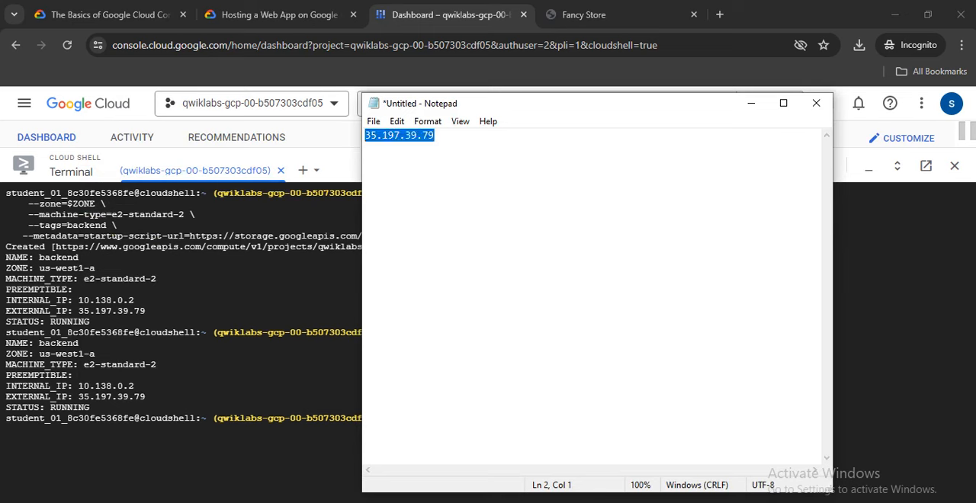
key("ctrl+v")
key("alt+Tab")
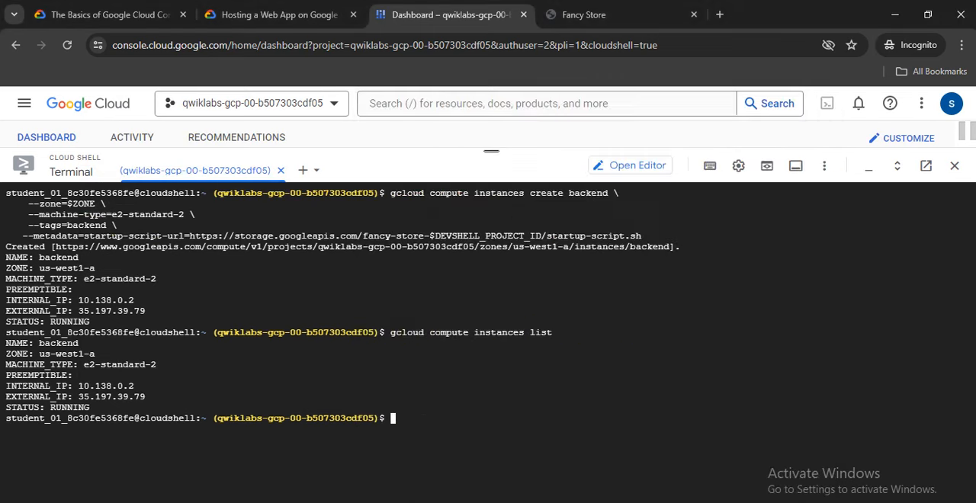
Read the lab steps on editing the .env file and expand monolith-to-microservices > react-app in the Cloud Shell Editor.
left_click(271, 15)
scroll(474, 335, "down", 1)
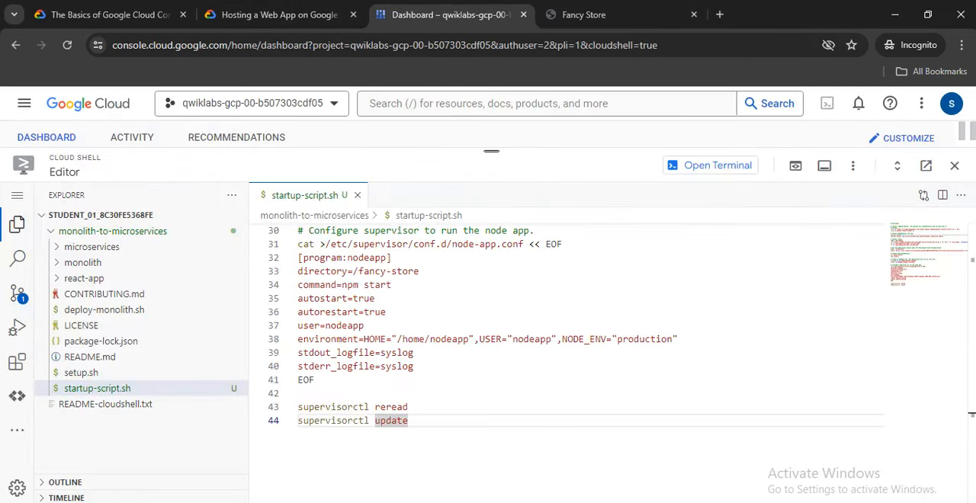
left_click(84, 278)
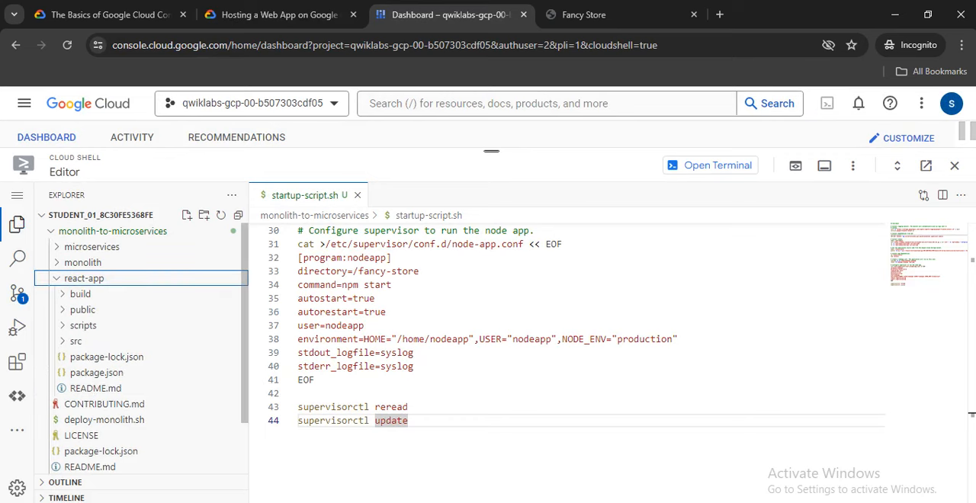
Show hidden files in the Cloud Shell Editor and open the .env file in the react-app folder.
left_click(279, 14)
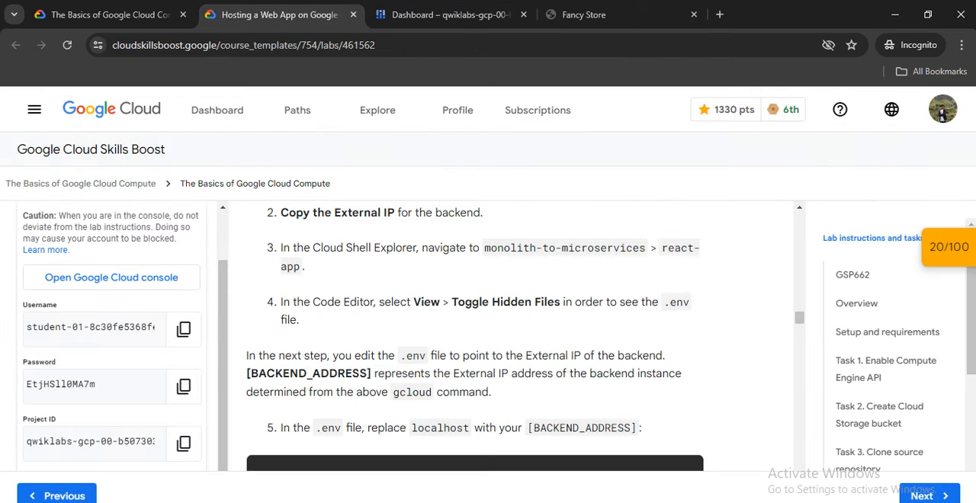
left_click(450, 15)
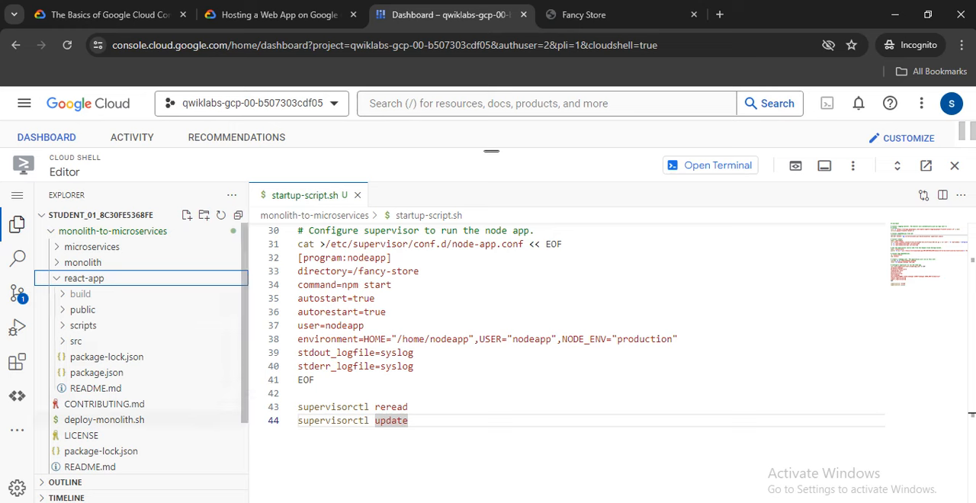
left_click(852, 166)
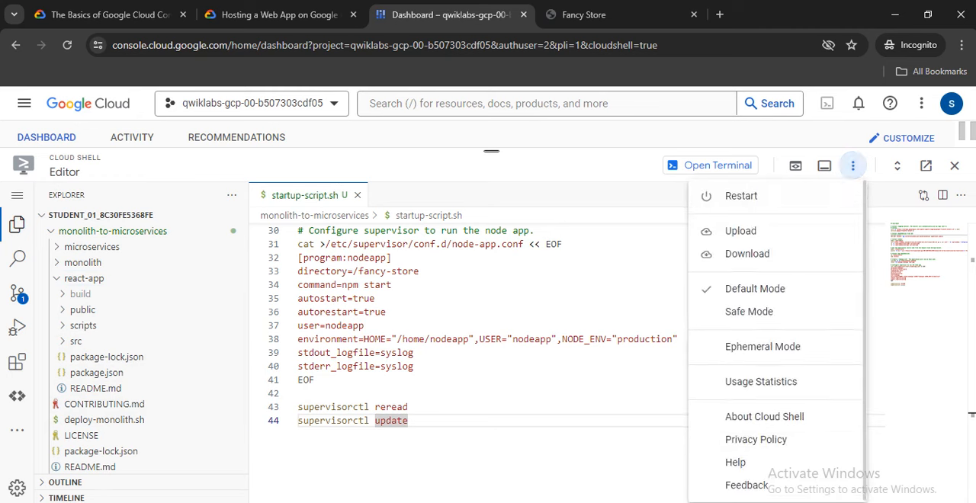
left_click(795, 166)
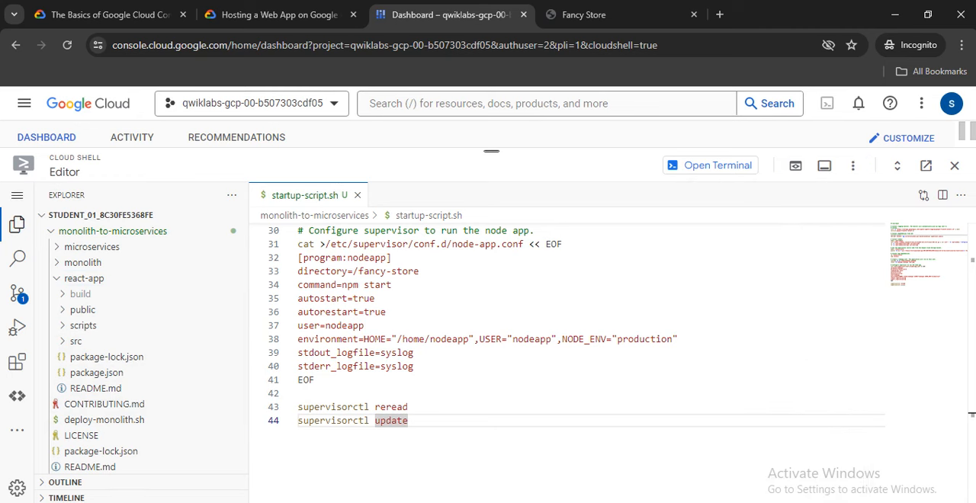
left_click(17, 195)
mouse_move(101, 251)
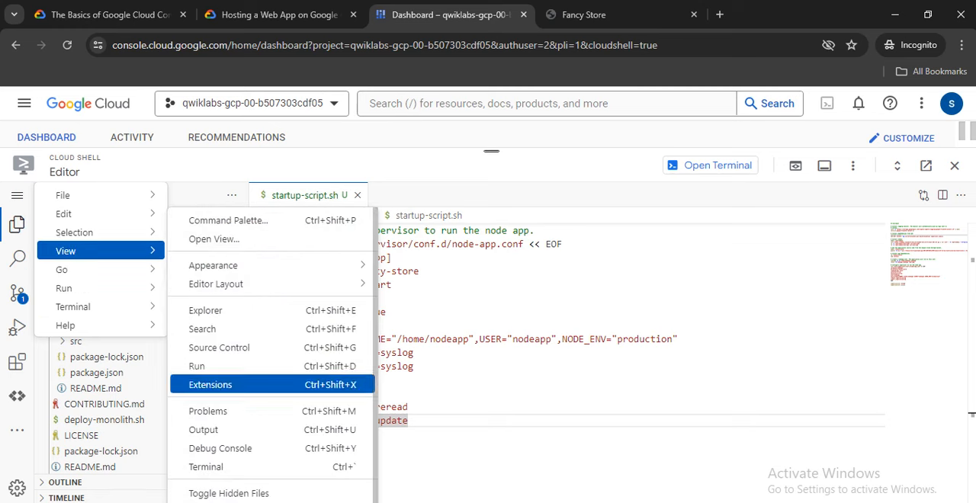
left_click(228, 482)
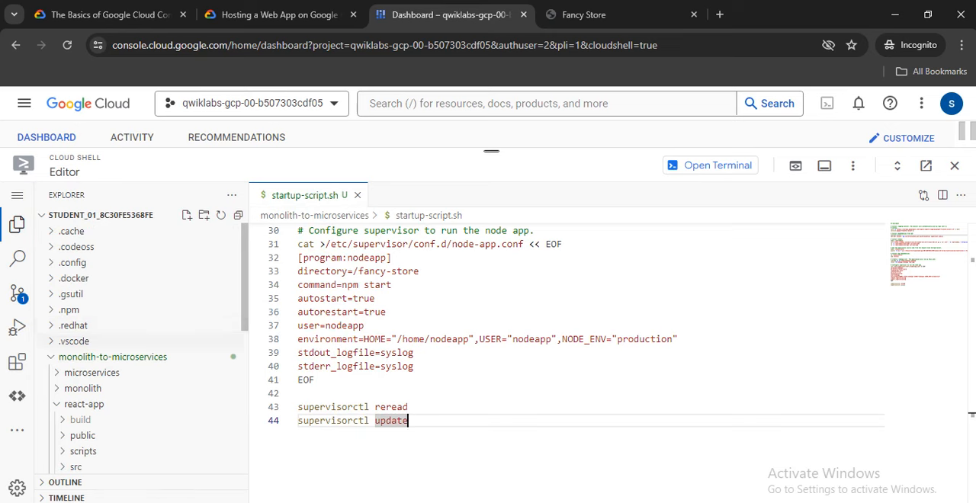
scroll(90, 371, "down", 3)
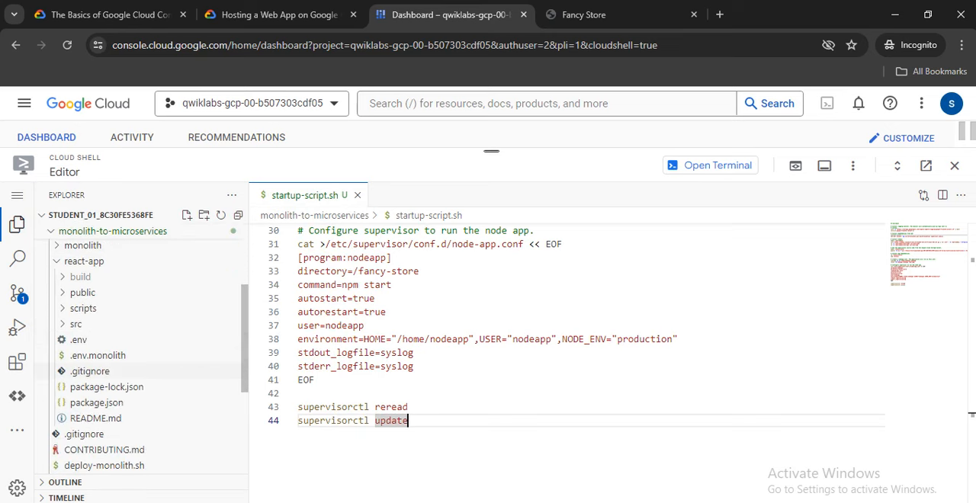
left_click(90, 340)
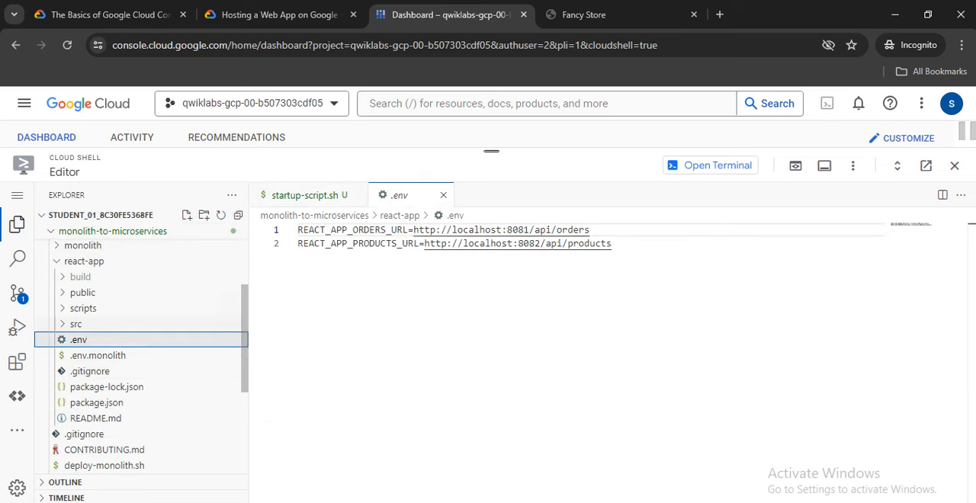
Following lab step 5, replace localhost with 35.197.39.79 in both the orders and products URLs of the .env file.
left_click(279, 14)
scroll(475, 336, "down", 5)
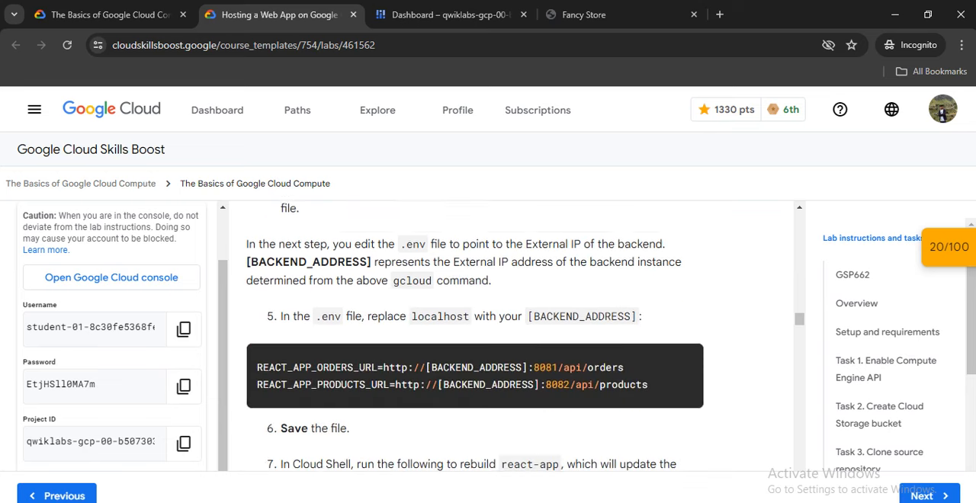
scroll(475, 335, "down", 1)
scroll(475, 343, "up", 1)
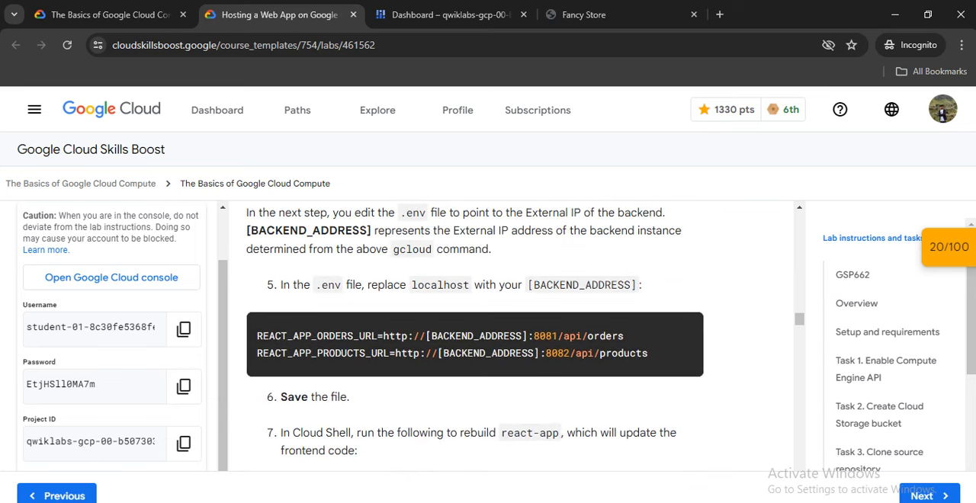
left_click(449, 15)
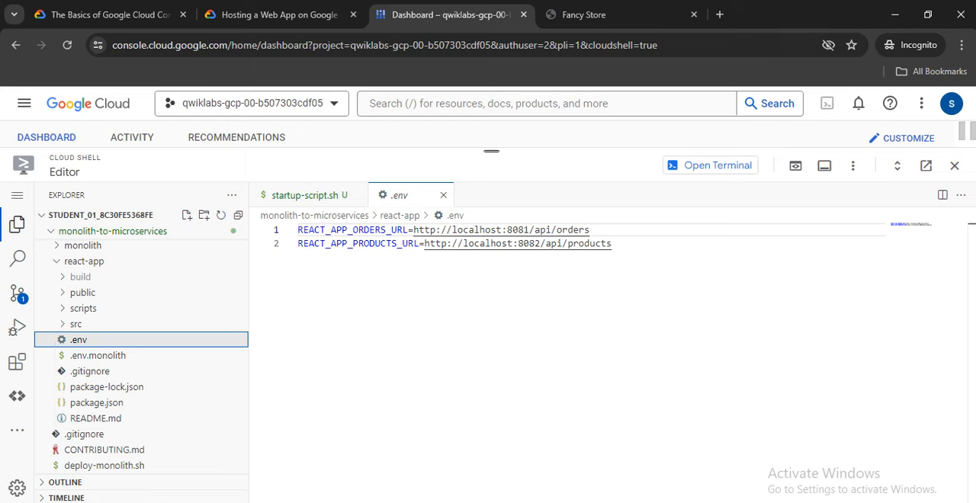
left_click(309, 15)
left_click(450, 15)
double_click(476, 229)
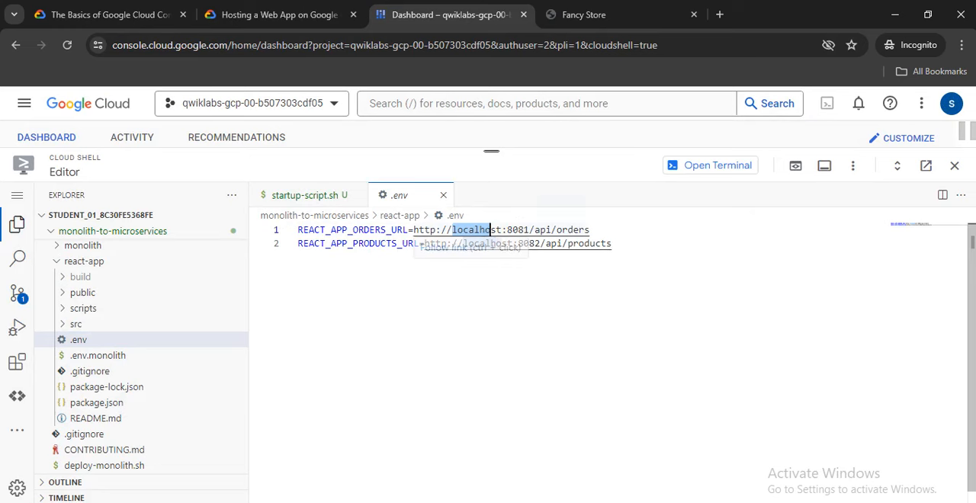
type("35.197.39.79")
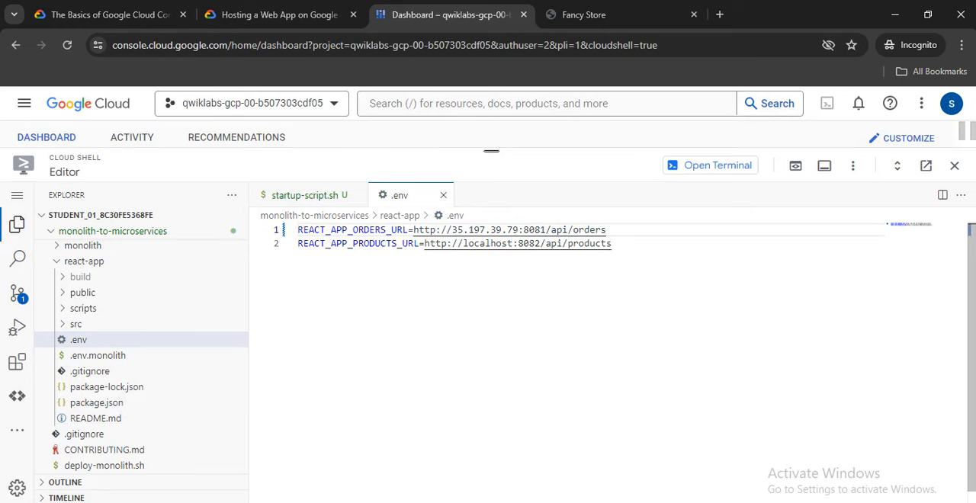
left_click_drag(462, 243, 513, 243)
type("35.197.39.79")
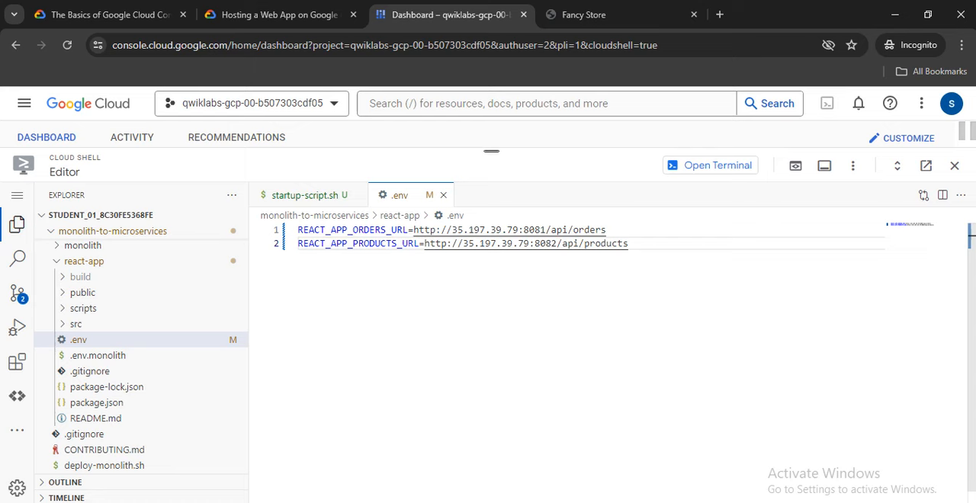
Check the lab's next instruction and save the edited .env file.
left_click(277, 14)
scroll(474, 336, "down", 2)
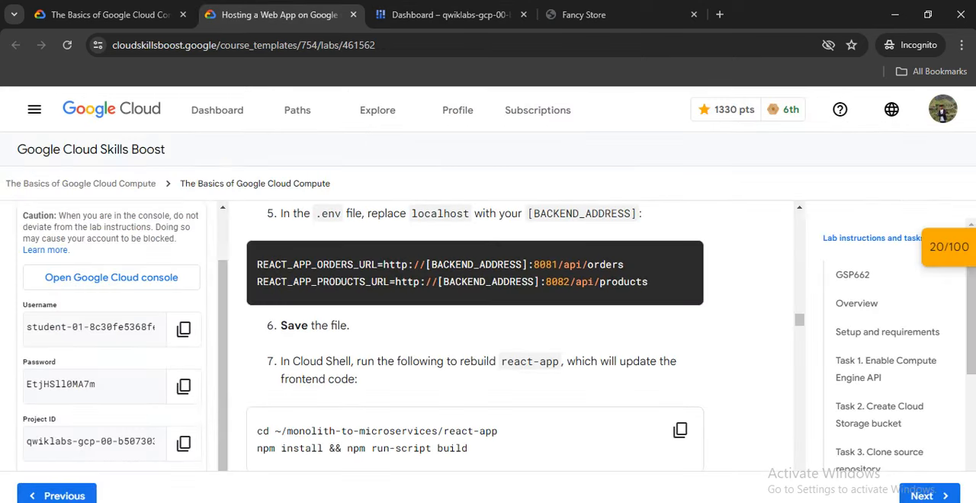
left_click(450, 15)
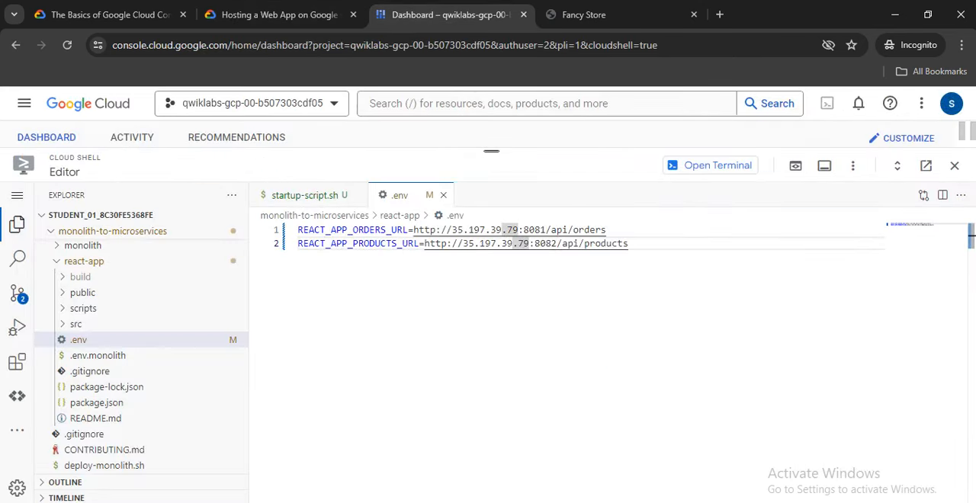
left_click(17, 195)
mouse_move(63, 195)
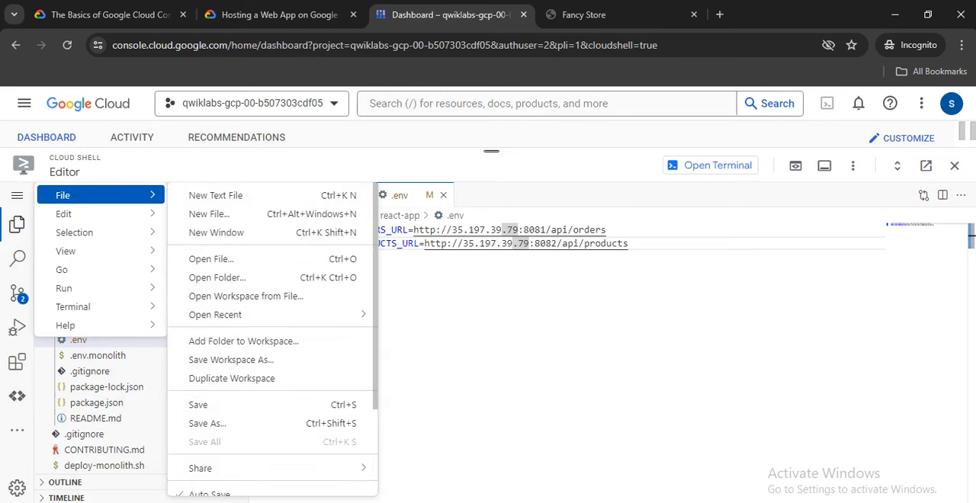
left_click(198, 405)
Copy the lab's rebuild commands and run cd ~/monolith-to-microservices/react-app and npm install && npm run-script build in the Cloud Shell terminal.
left_click(278, 14)
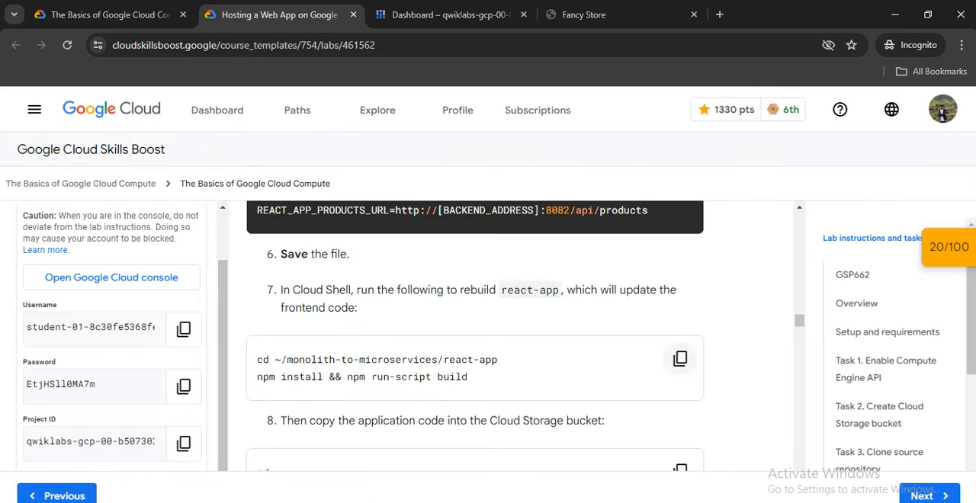
left_click(680, 359)
left_click(450, 15)
left_click(710, 165)
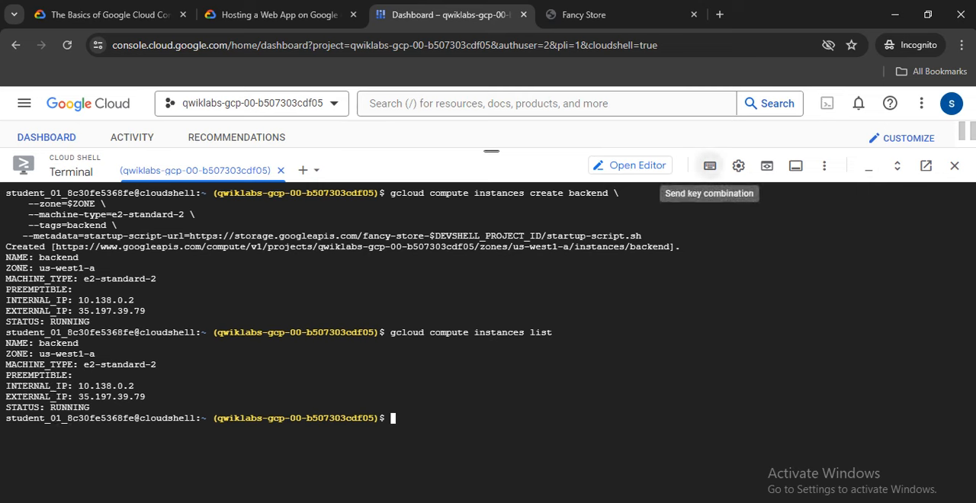
right_click(426, 391)
left_click(454, 227)
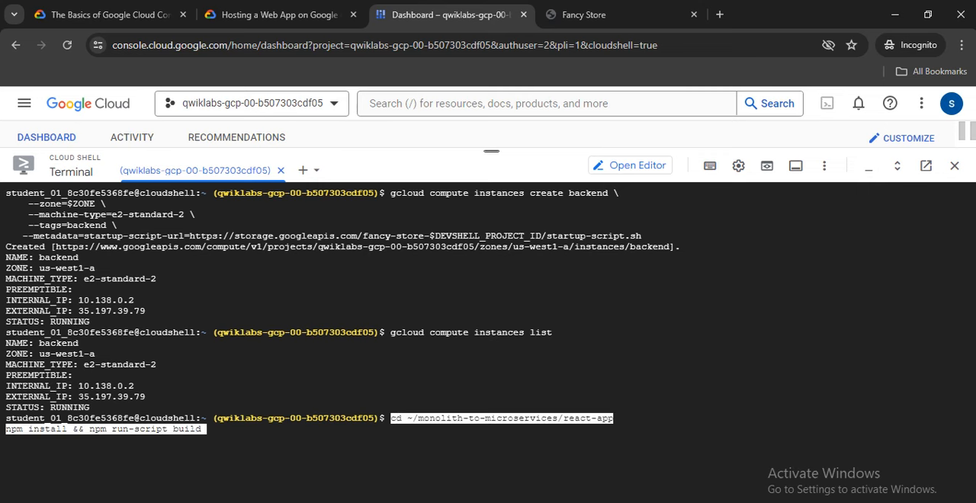
key("Return")
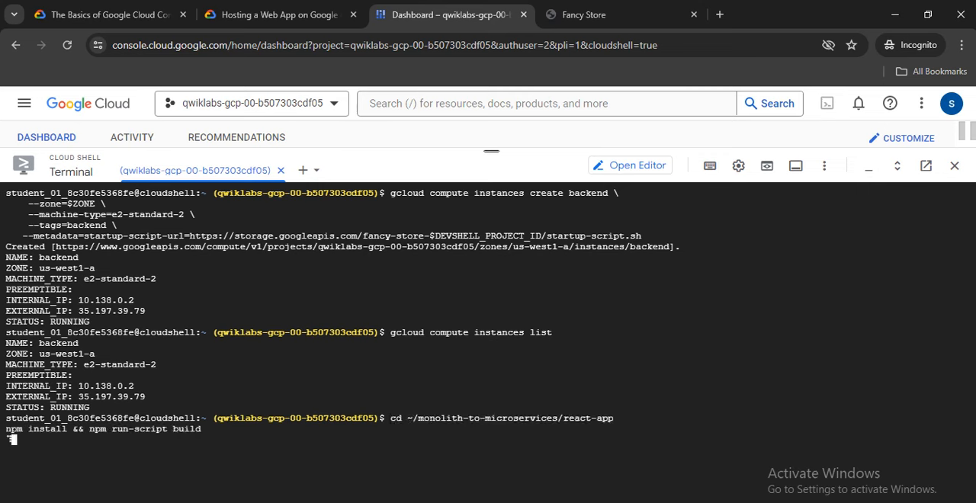
Clear the terminal and run the lab's step 8 commands to remove node_modules and copy monolith-to-microservices to gs://fancy-store-$DEVSHELL_PROJECT_ID/.
left_click(278, 14)
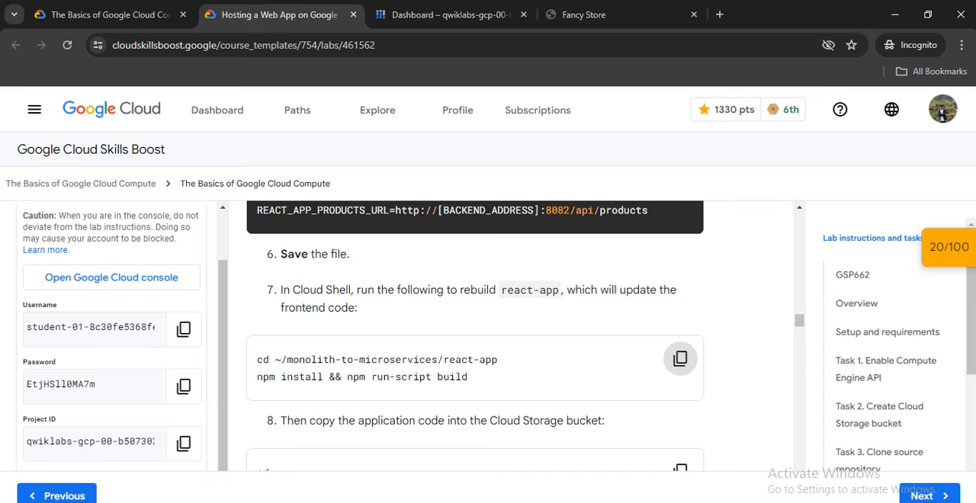
scroll(475, 335, "down", 2)
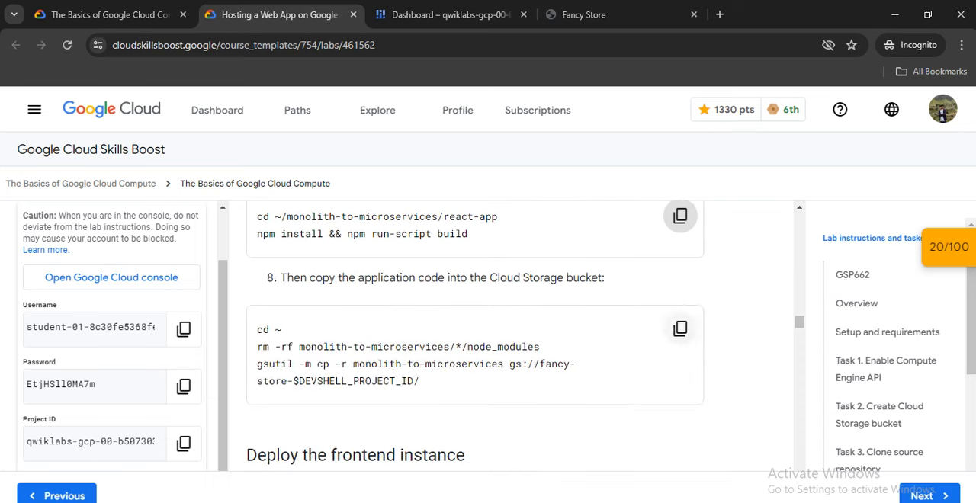
left_click(680, 329)
scroll(680, 328, "down", 2)
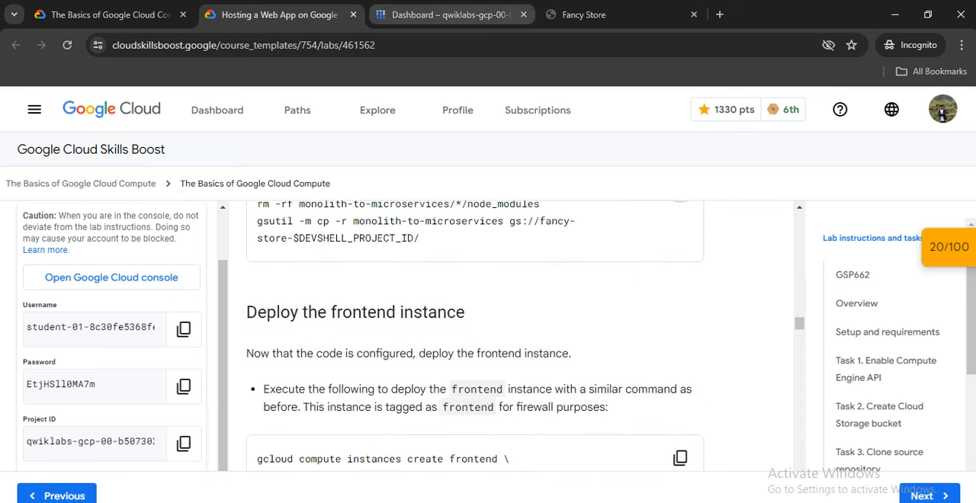
left_click(448, 14)
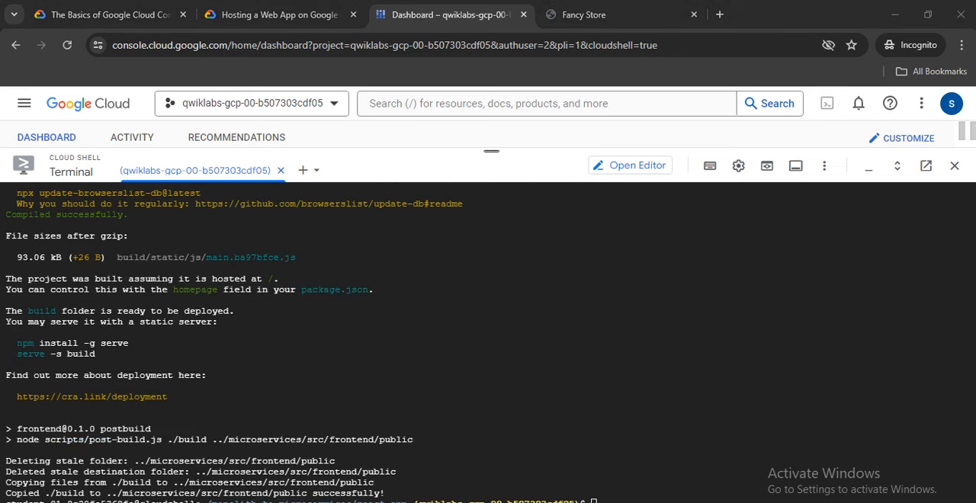
type("clear")
key("Return")
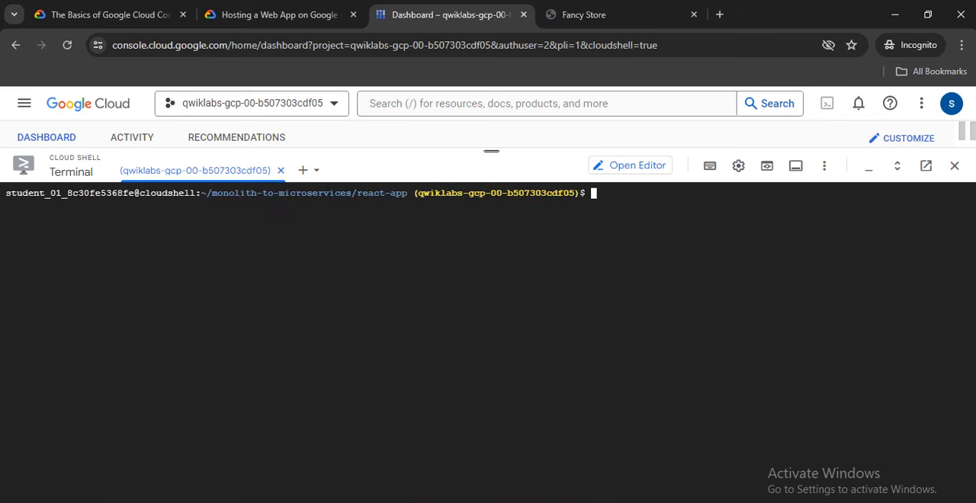
right_click(501, 123)
left_click(534, 263)
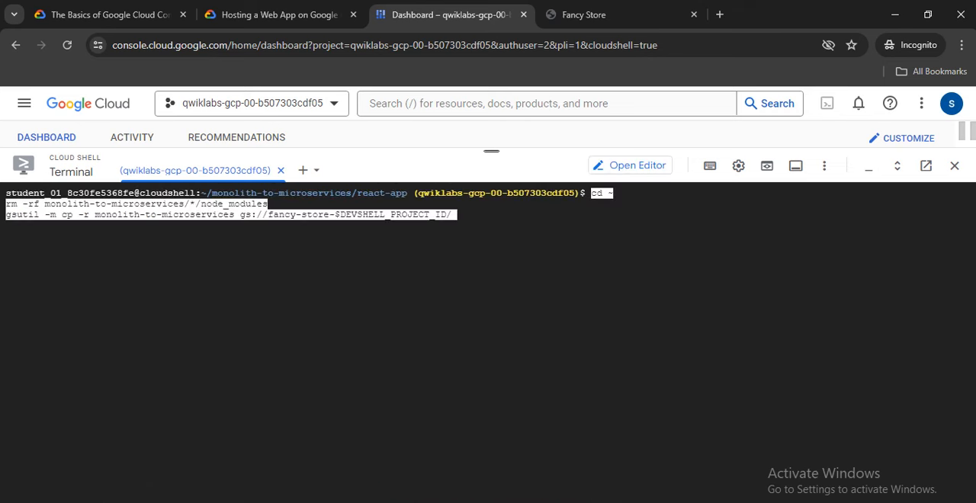
Copy the lab's command for creating the frontend instance, read the network configuration steps, and return to Cloud Shell to check the copy's progress.
left_click(280, 15)
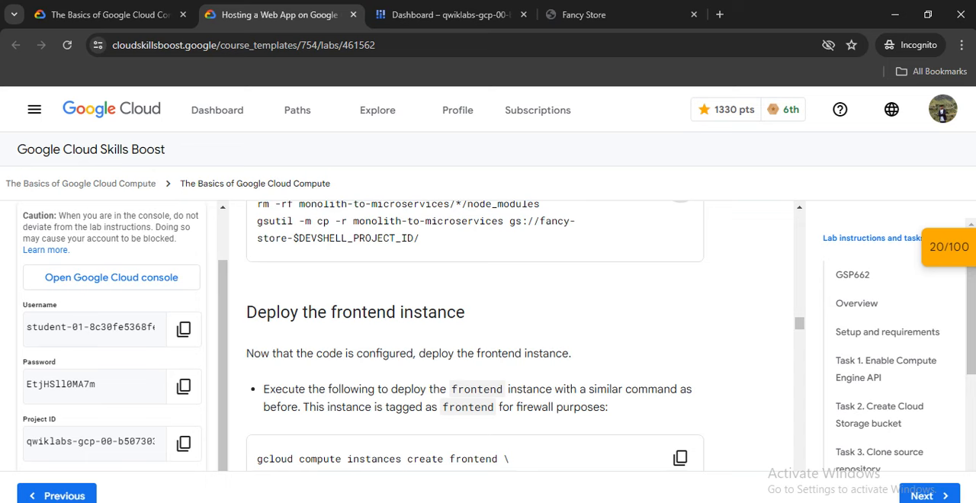
scroll(511, 335, "down", 1)
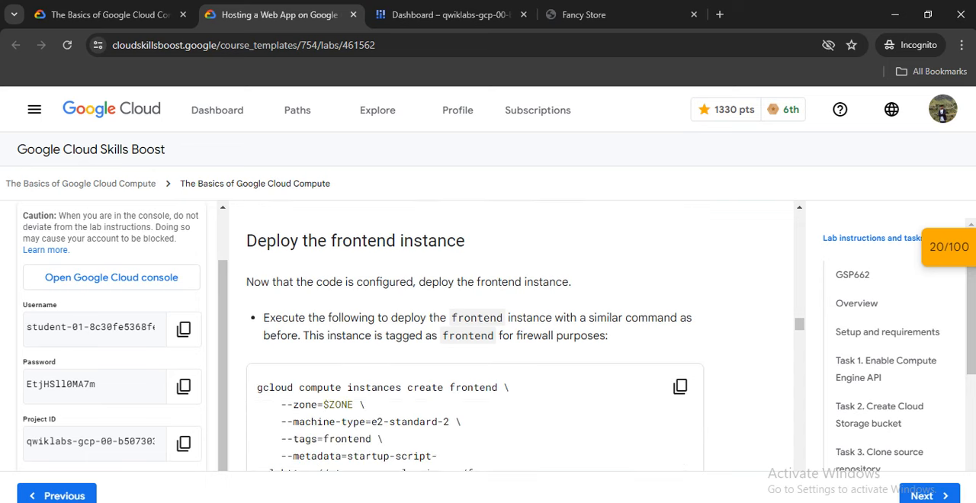
left_click(680, 387)
scroll(511, 335, "down", 3)
scroll(511, 336, "up", 2)
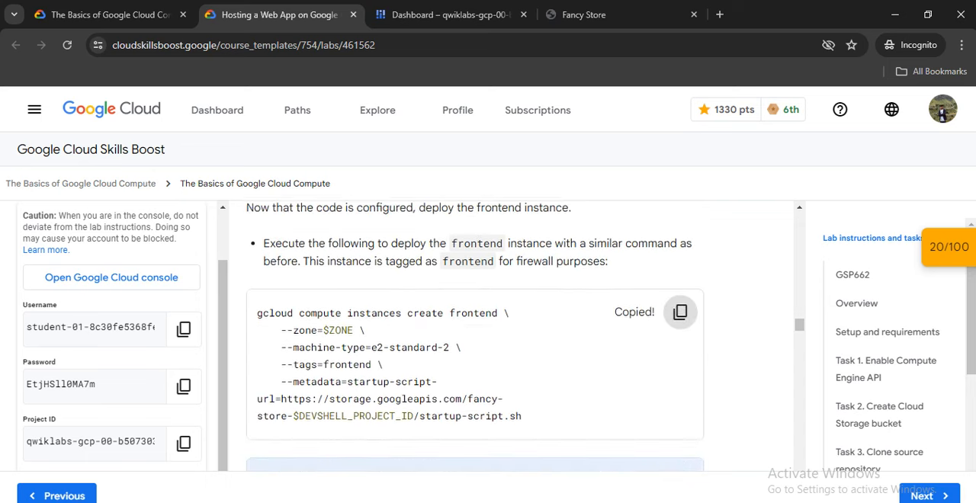
scroll(475, 336, "down", 5)
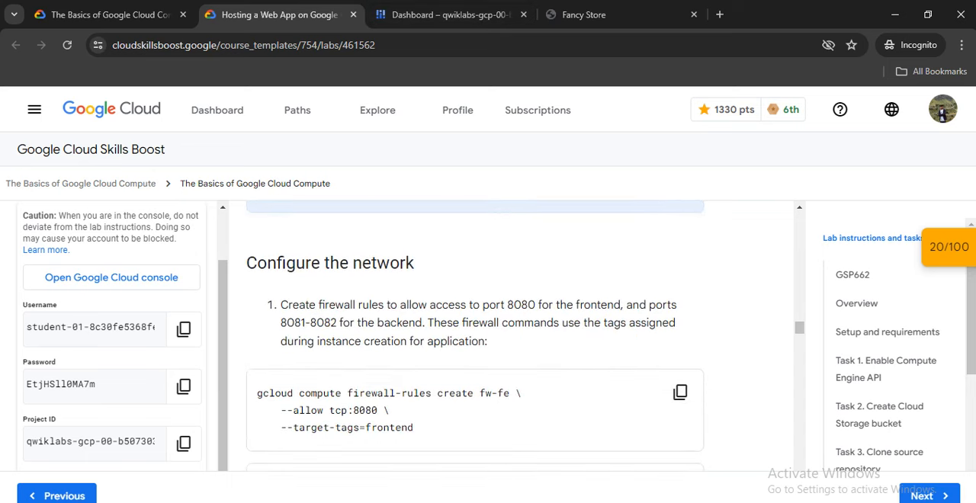
scroll(474, 335, "down", 13)
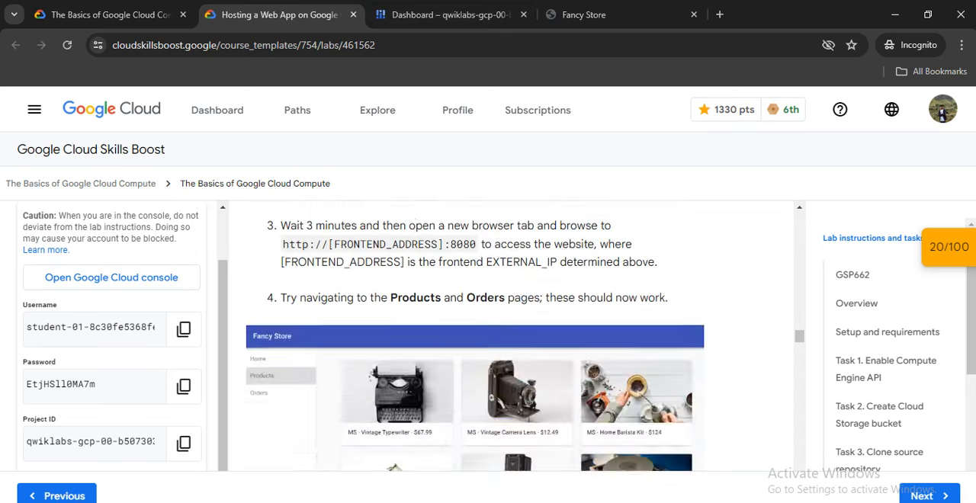
scroll(475, 335, "down", 3)
scroll(475, 336, "up", 10)
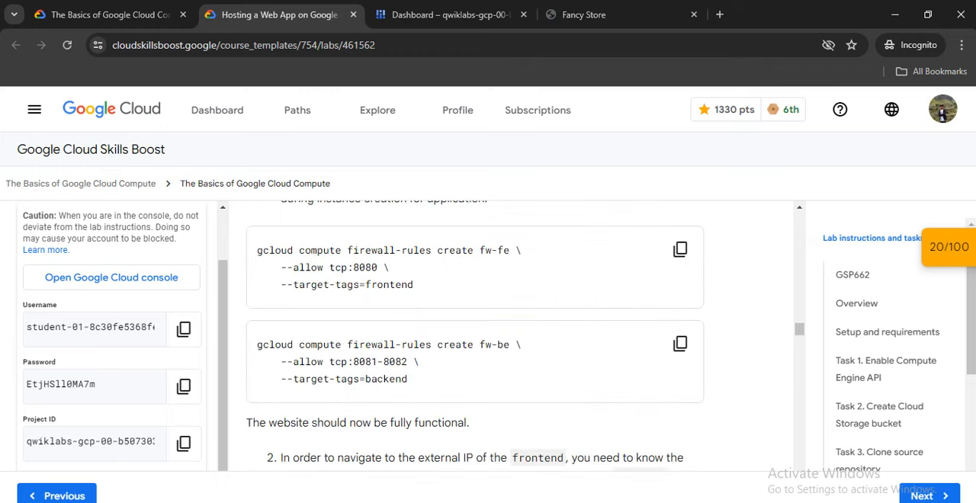
scroll(679, 314, "up", 7)
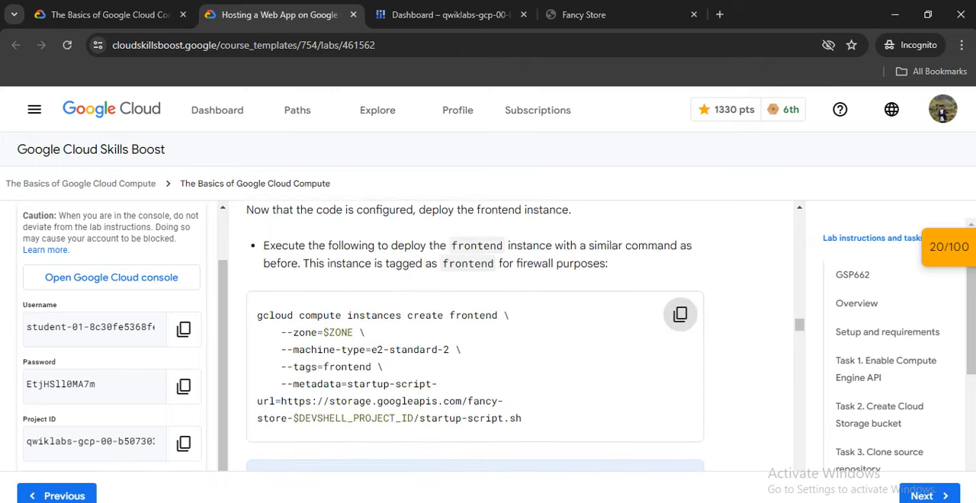
scroll(474, 336, "up", 2)
left_click(451, 14)
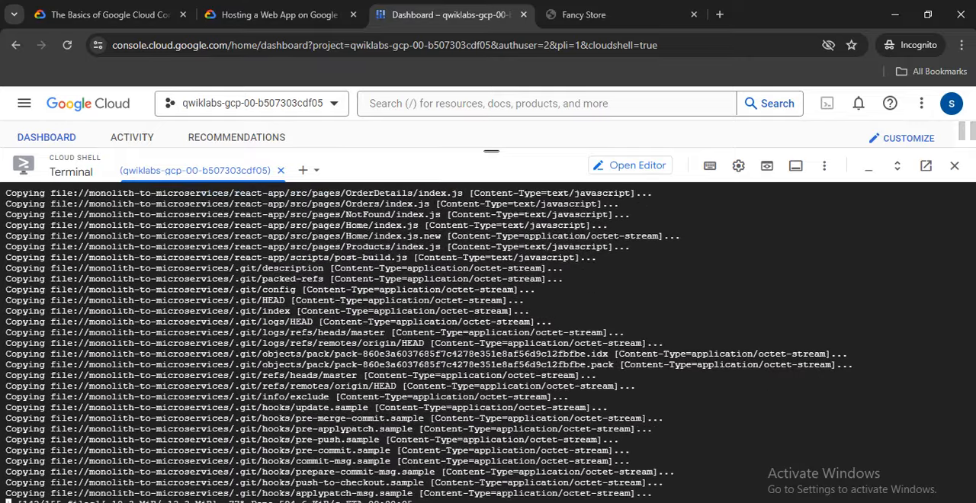
Copy the lab's gcloud compute instances create frontend command and return to Cloud Shell.
left_click(279, 14)
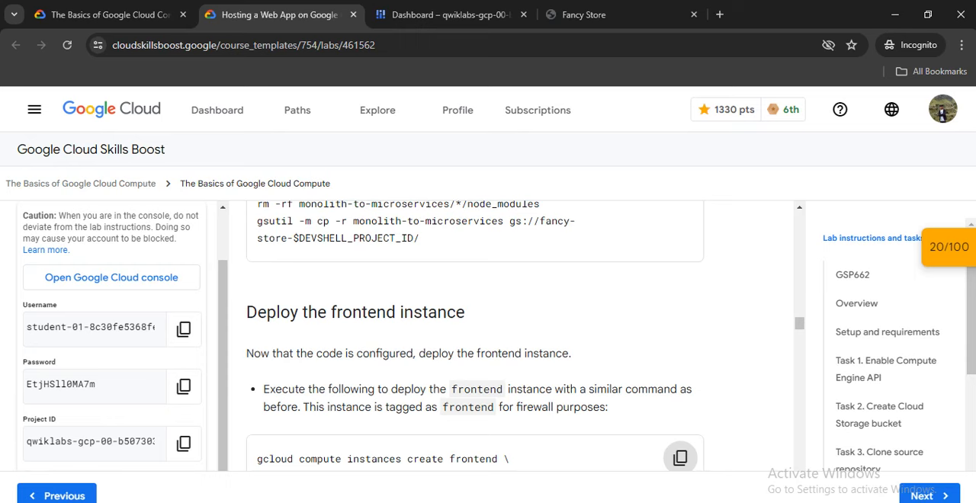
scroll(475, 336, "down", 1)
left_click(680, 386)
scroll(474, 335, "down", 2)
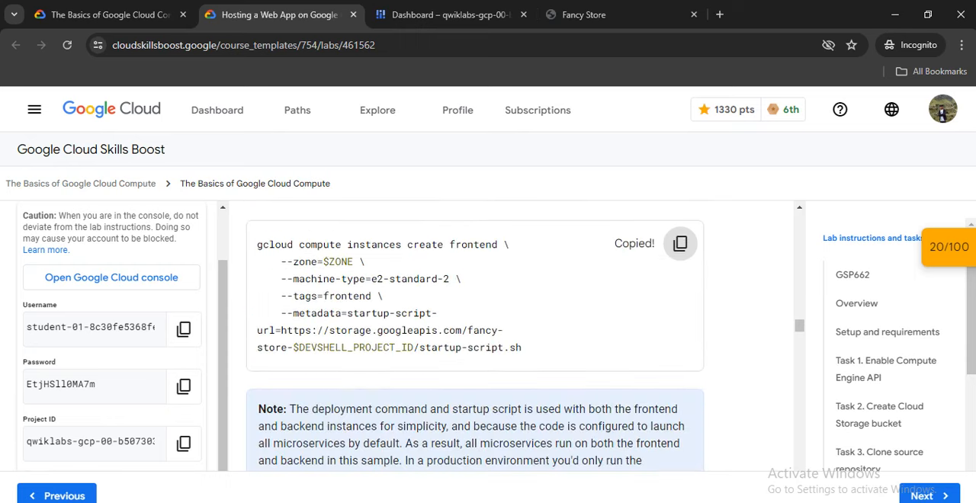
left_click(450, 15)
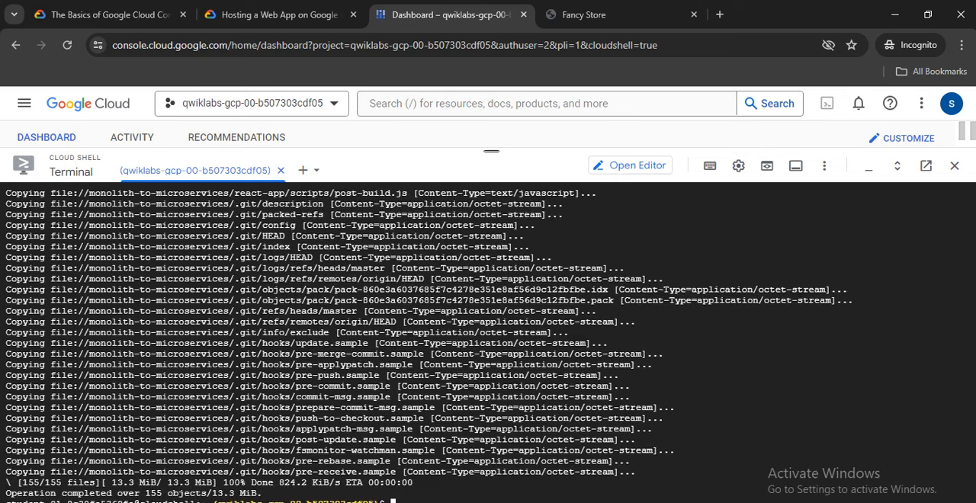
Clear the terminal and run the copied command to create the e2-standard-2 instance frontend with the tag frontend and the startup script URL.
right_click(414, 426)
left_click(439, 264)
type("clear")
key("Return")
right_click(383, 415)
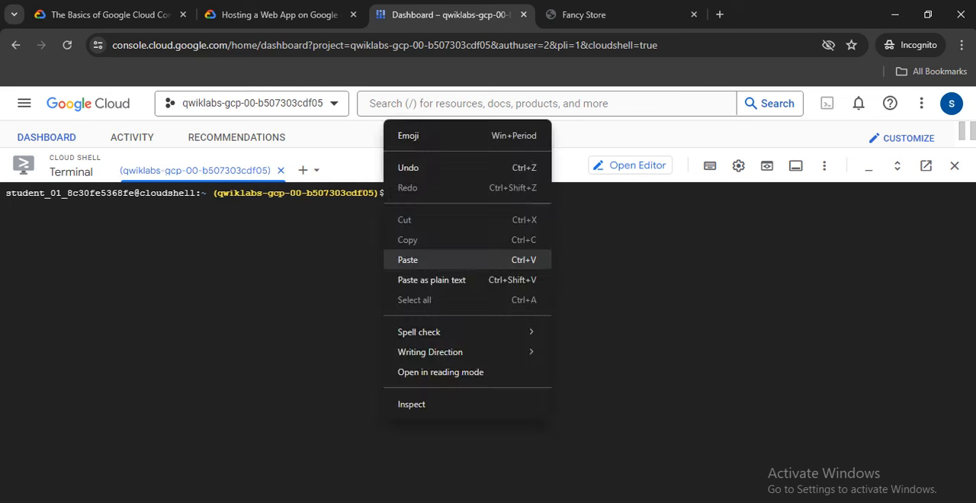
left_click(440, 257)
key("Return")
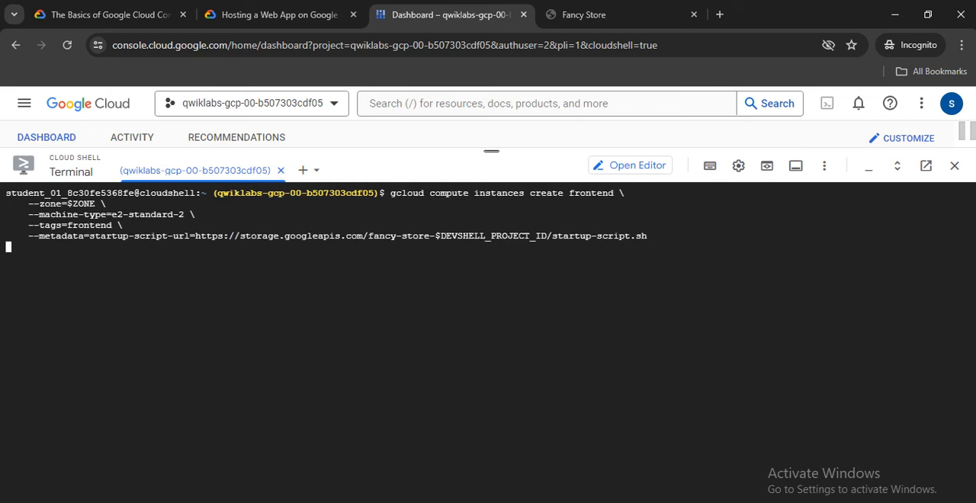
Copy the lab's first firewall command and run it in Cloud Shell to create fw-fe, allowing tcp:8080 for the target tag frontend.
left_click(279, 15)
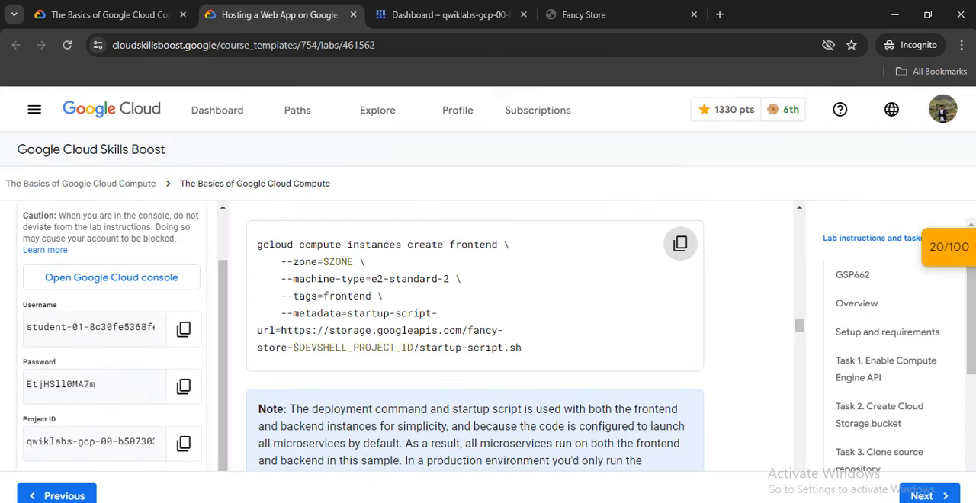
scroll(475, 336, "down", 3)
scroll(475, 335, "down", 1)
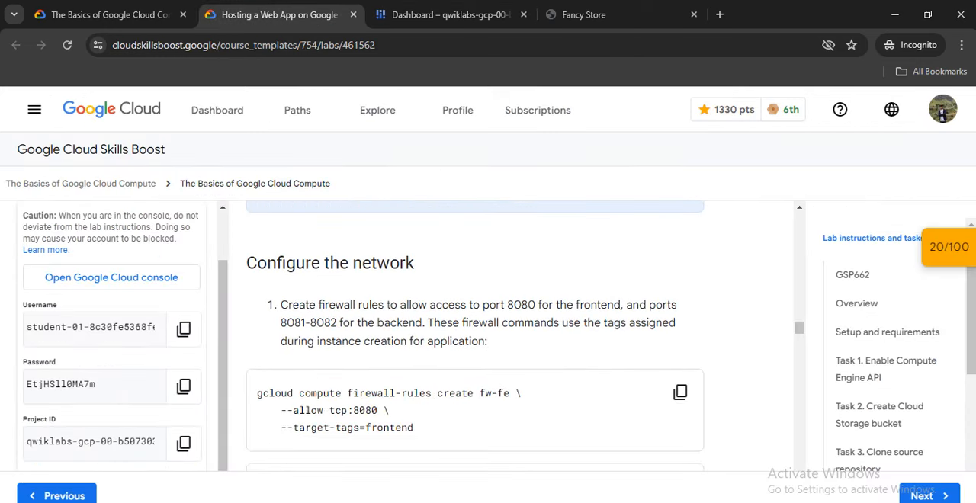
scroll(474, 335, "down", 1)
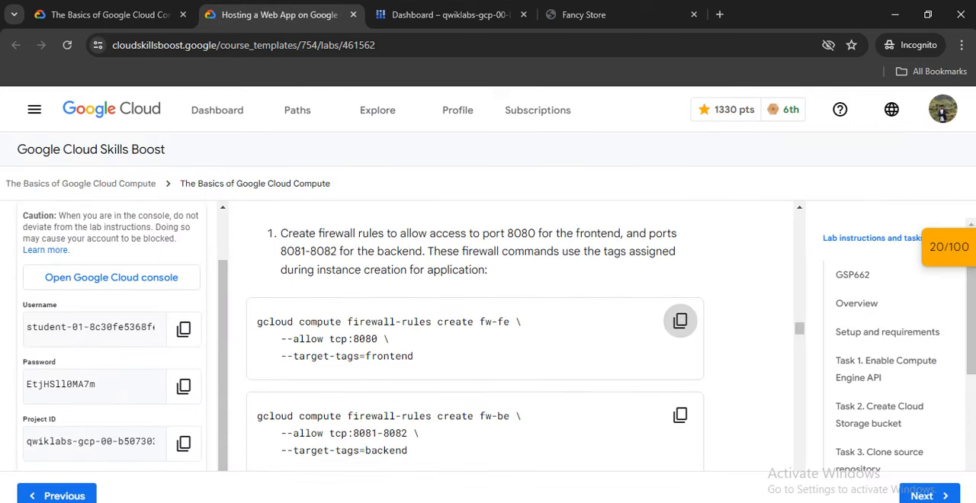
left_click(679, 320)
left_click(449, 14)
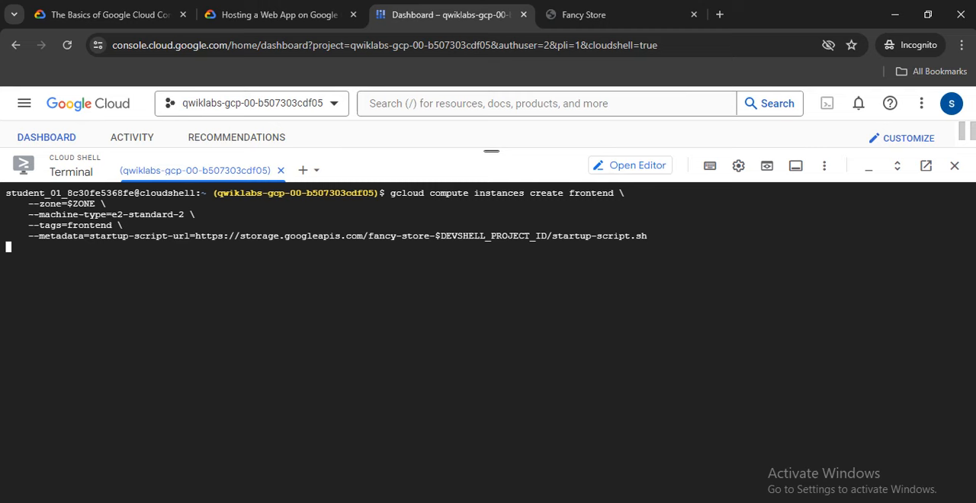
left_click(279, 15)
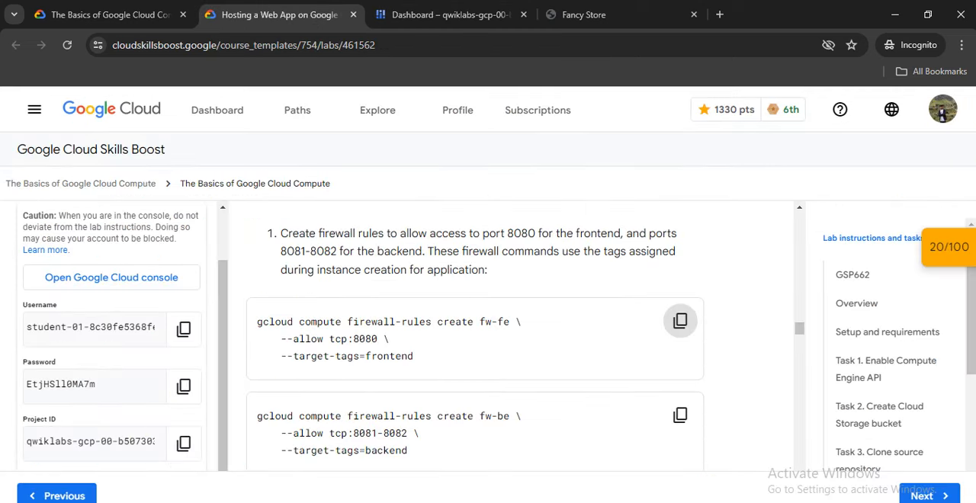
key("ctrl+Tab")
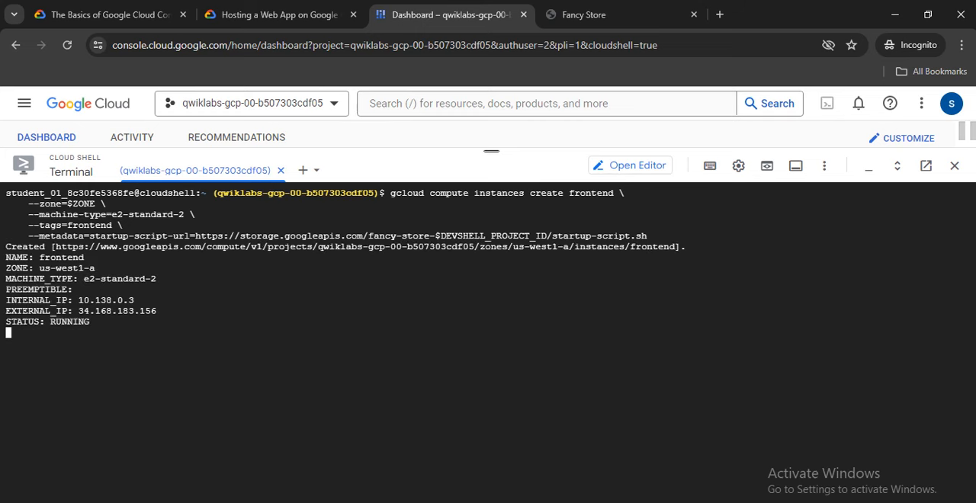
right_click(422, 67)
left_click(442, 208)
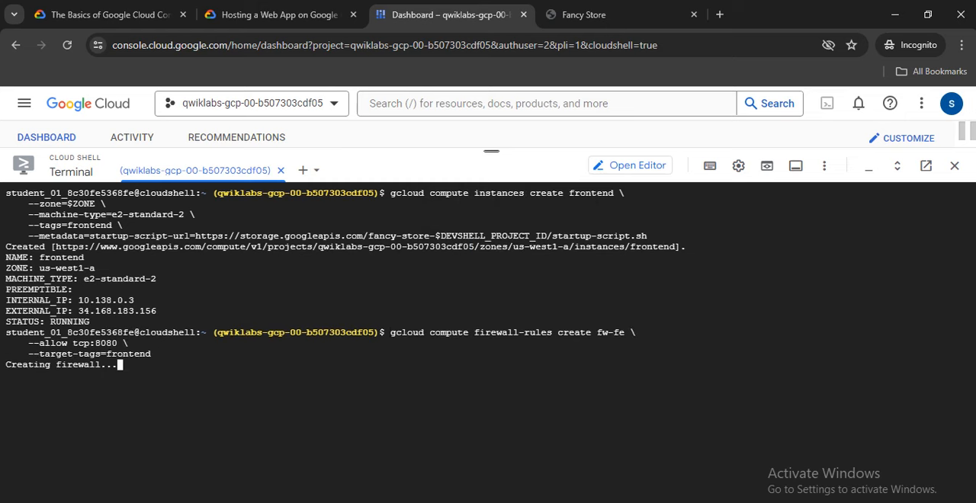
Copy the lab's second firewall command and run it in Cloud Shell to create fw-be, allowing tcp:8081-8082 for the target tag backend.
left_click(279, 15)
scroll(474, 335, "down", 2)
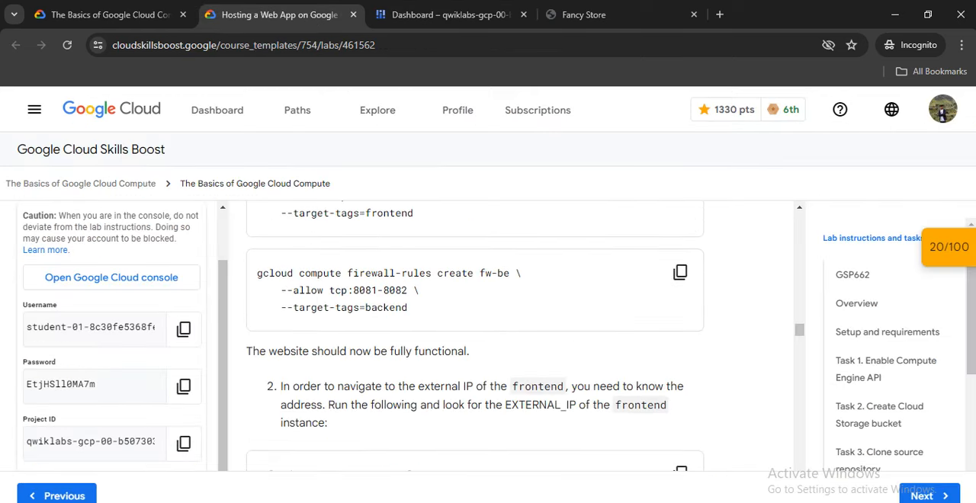
scroll(680, 344, "up", 1)
left_click(680, 344)
scroll(680, 344, "down", 1)
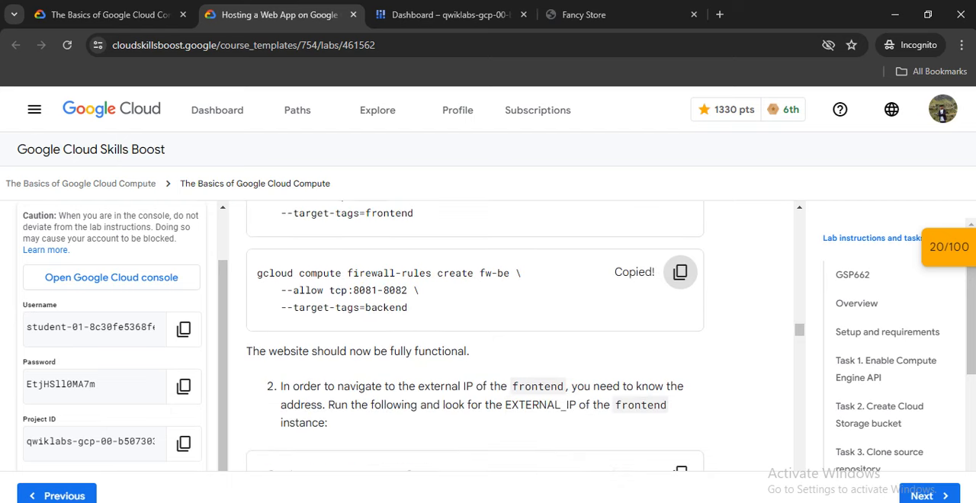
scroll(474, 335, "down", 2)
left_click(450, 14)
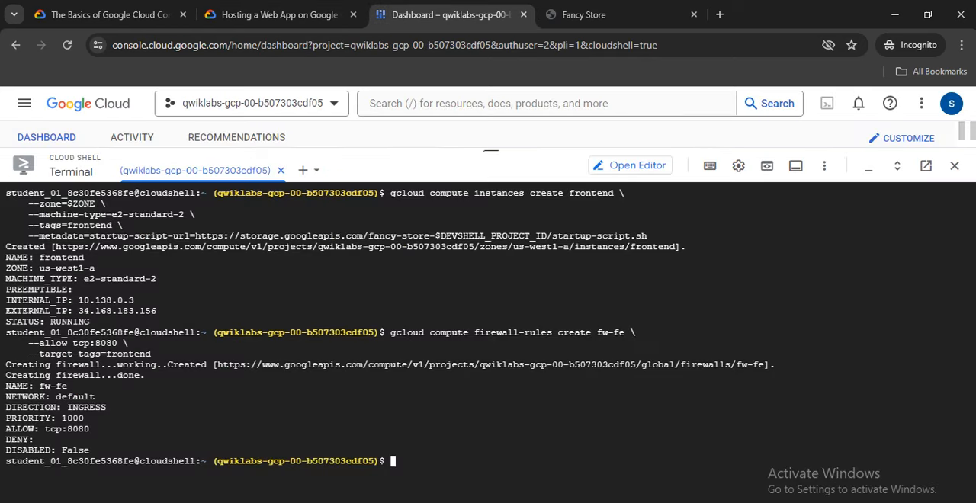
right_click(284, 387)
left_click(320, 233)
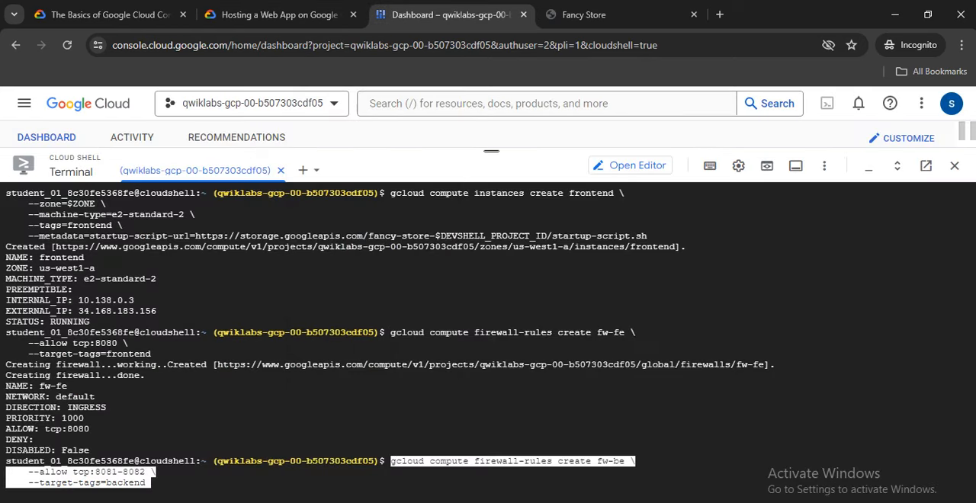
Copy the lab's gcloud compute instances list command and read the instructions for opening the frontend website.
left_click(279, 14)
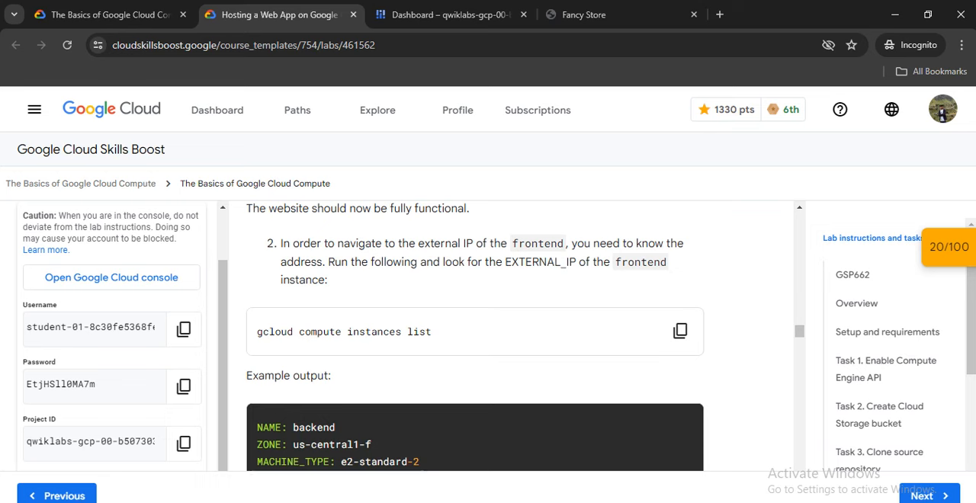
left_click(680, 331)
scroll(680, 331, "down", 5)
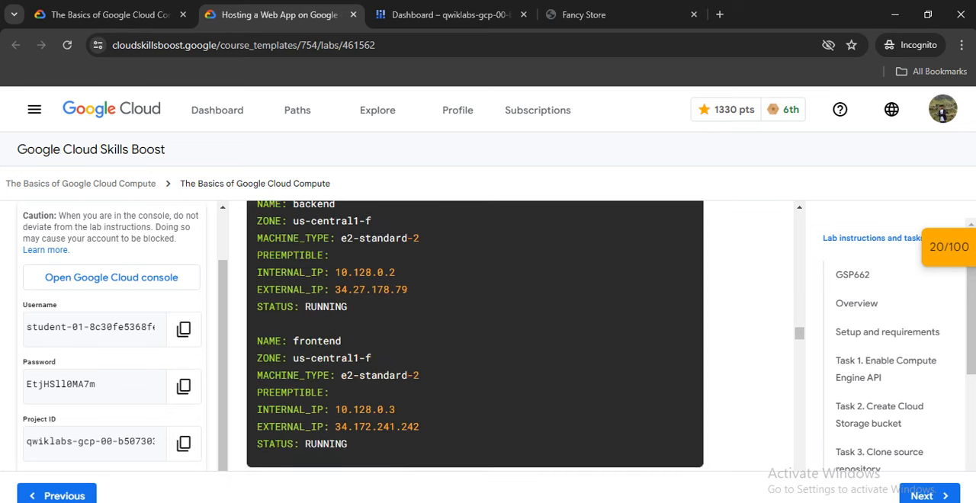
scroll(474, 335, "down", 1)
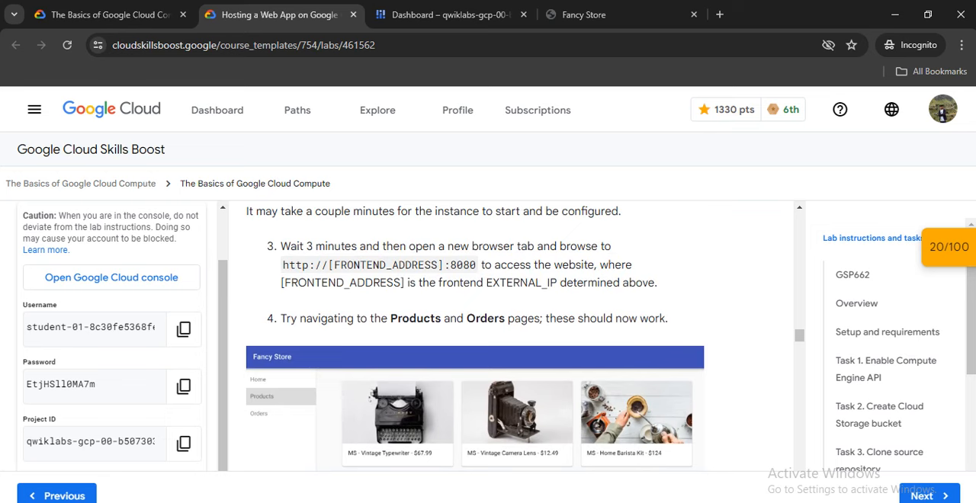
scroll(474, 335, "down", 2)
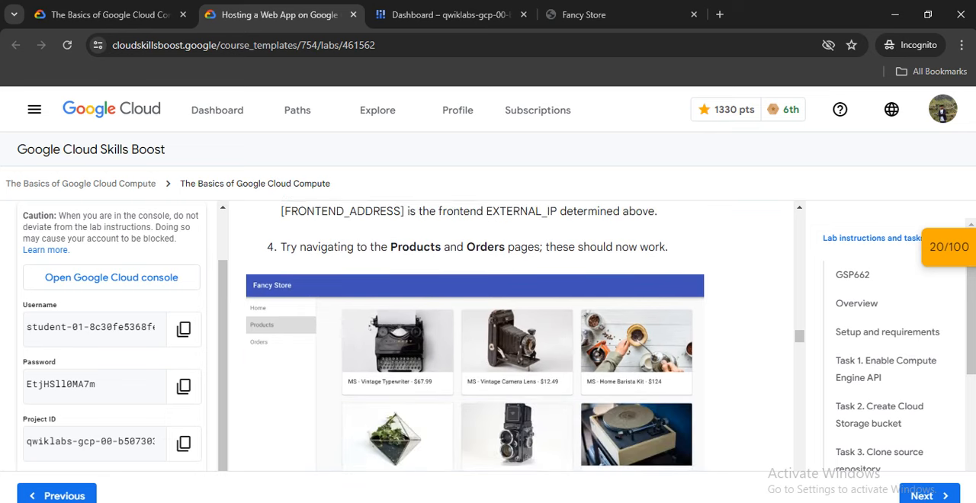
scroll(474, 335, "up", 2)
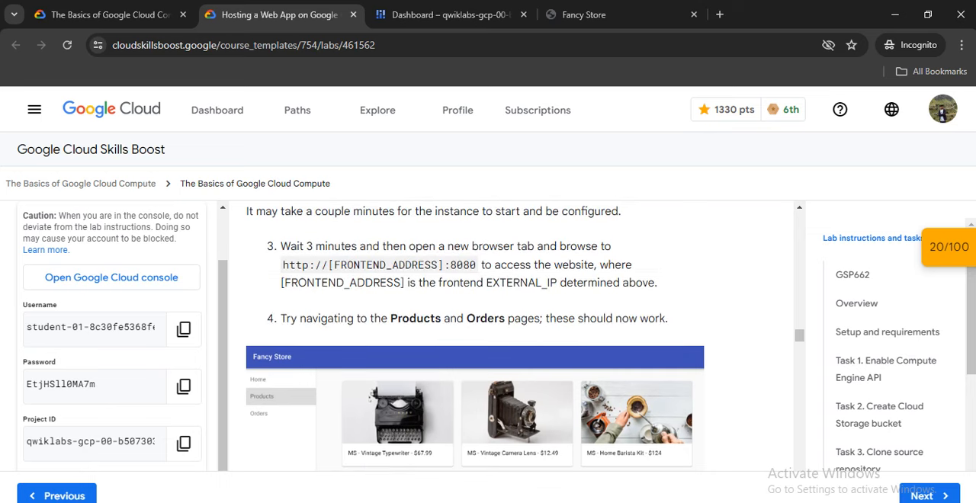
Clear the Cloud Shell terminal and run gcloud compute instances list.
left_click(449, 15)
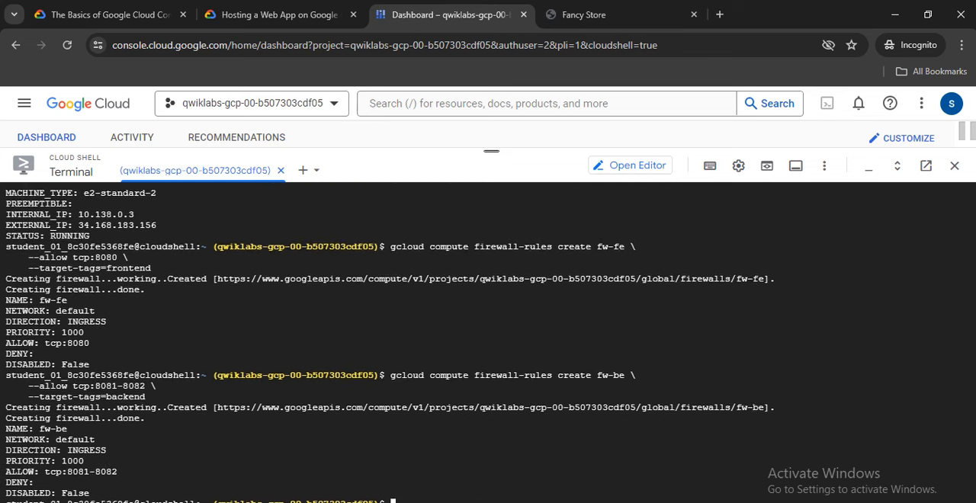
type("clear")
key("Return")
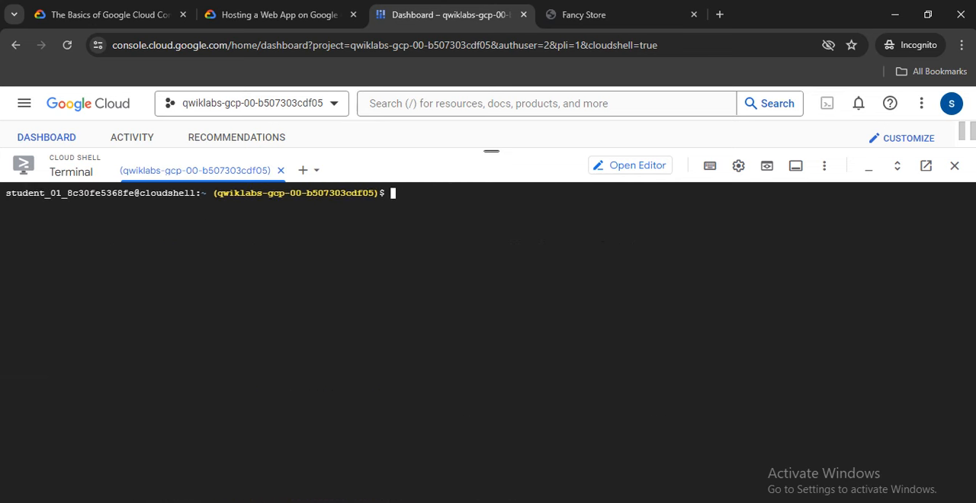
right_click(328, 59)
left_click(359, 195)
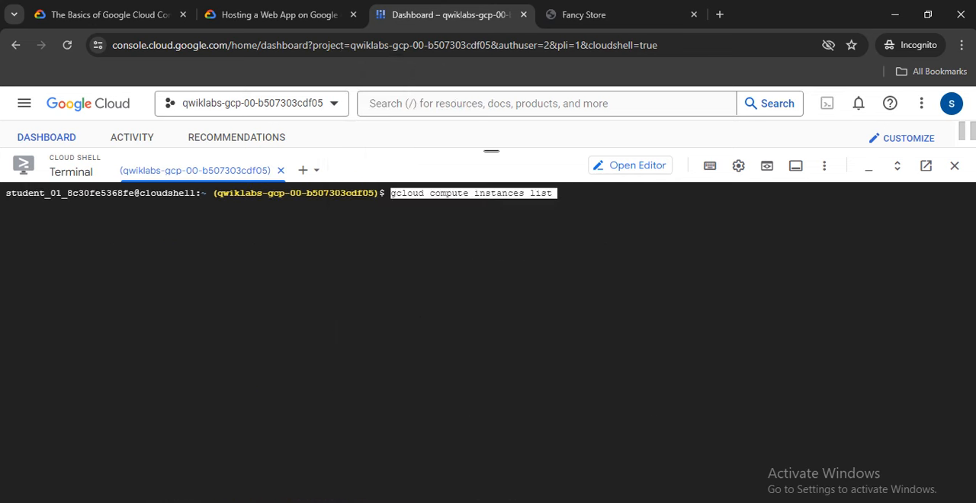
key("Return")
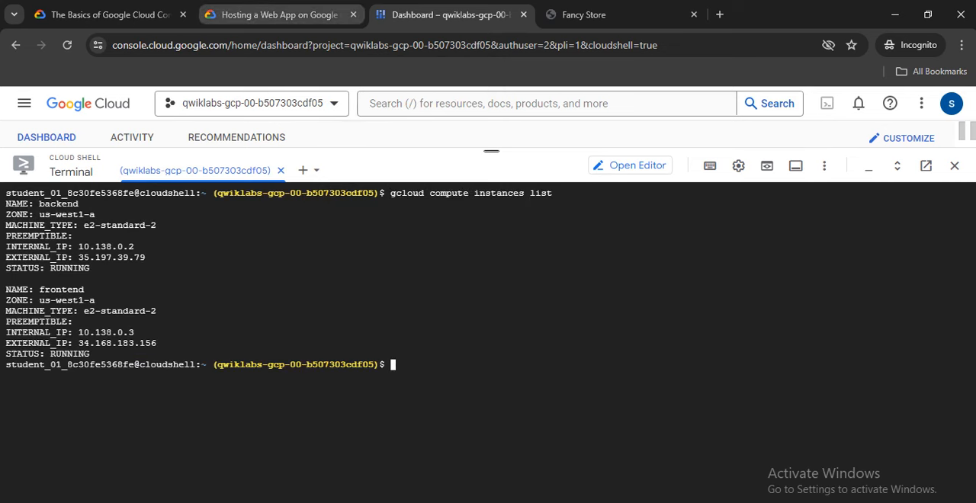
left_click(278, 14)
scroll(475, 335, "up", 1)
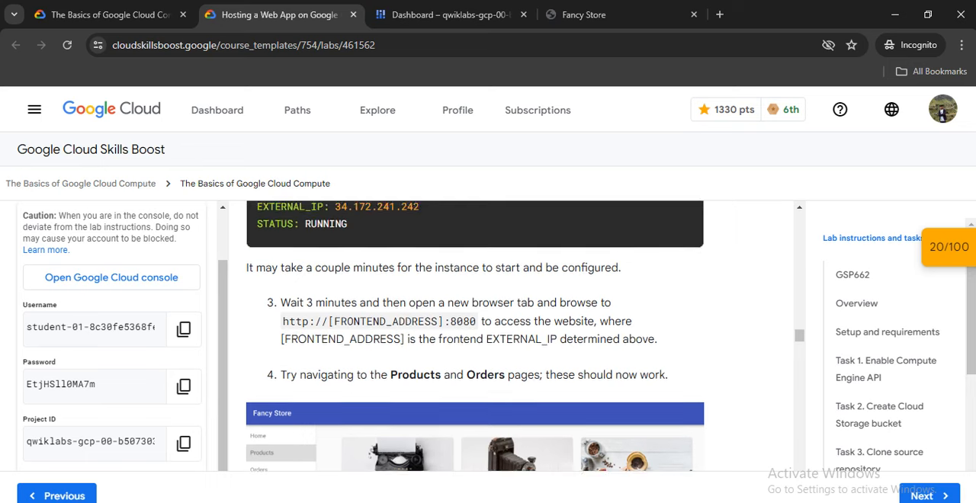
scroll(475, 336, "down", 2)
scroll(475, 336, "up", 1)
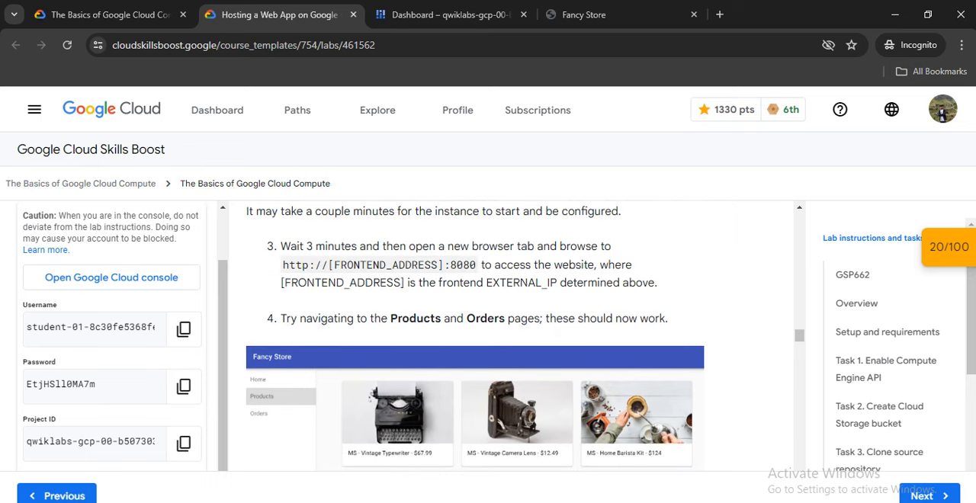
scroll(475, 336, "up", 1)
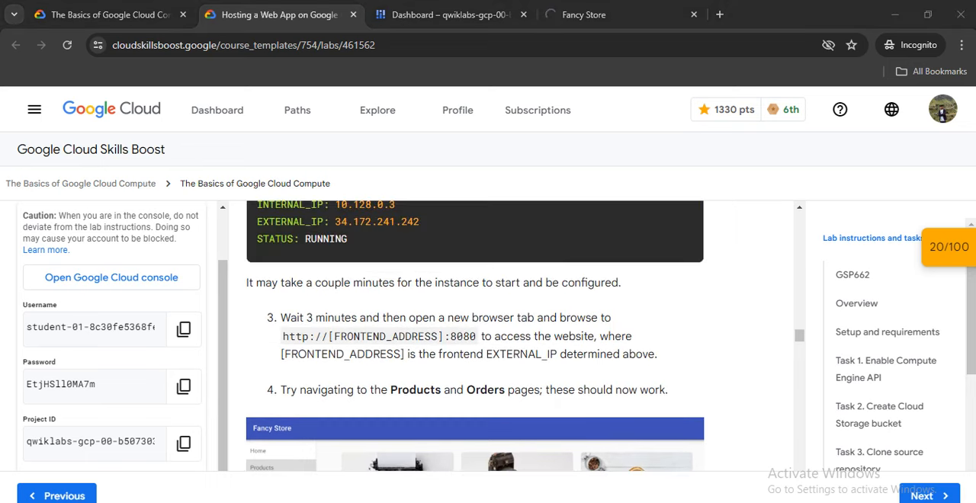
left_click(450, 15)
left_click(183, 345)
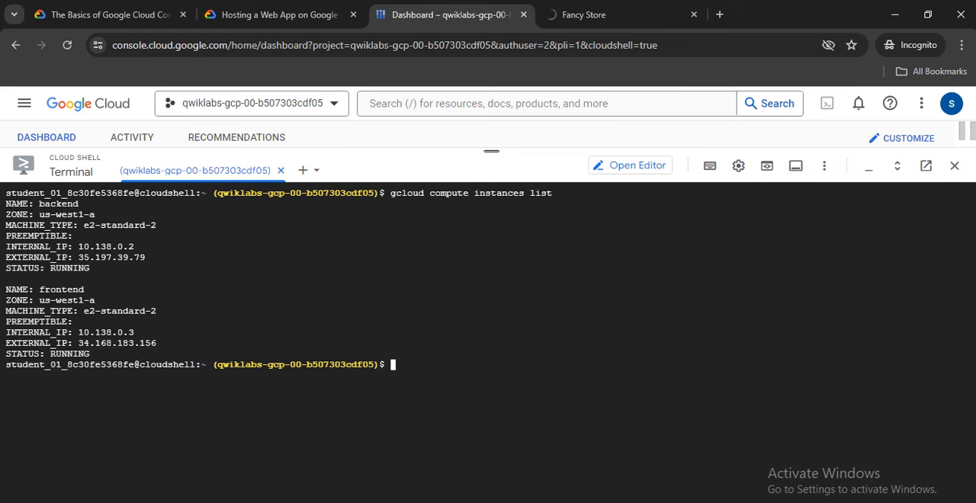
Return to the lab page and check progress for the objective Deploy instances and configure network.
left_click(279, 15)
scroll(475, 336, "up", 1)
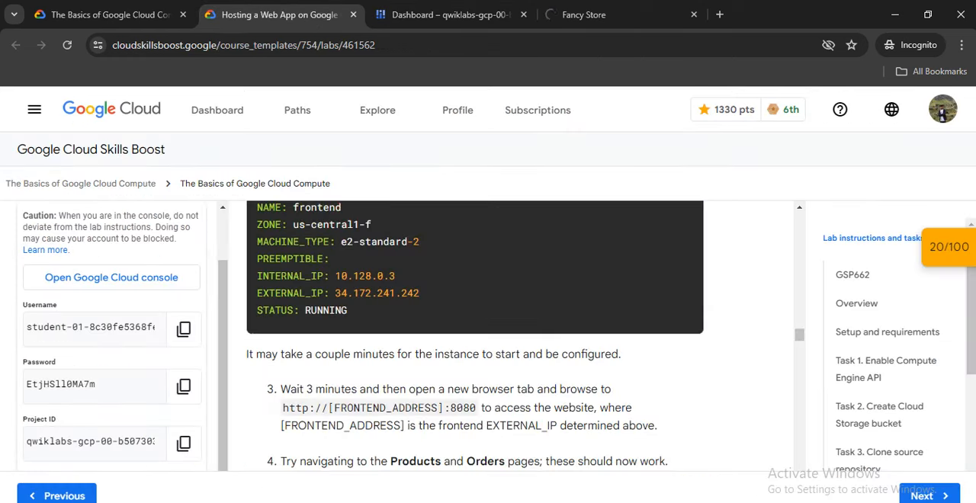
scroll(475, 336, "down", 3)
scroll(474, 335, "down", 4)
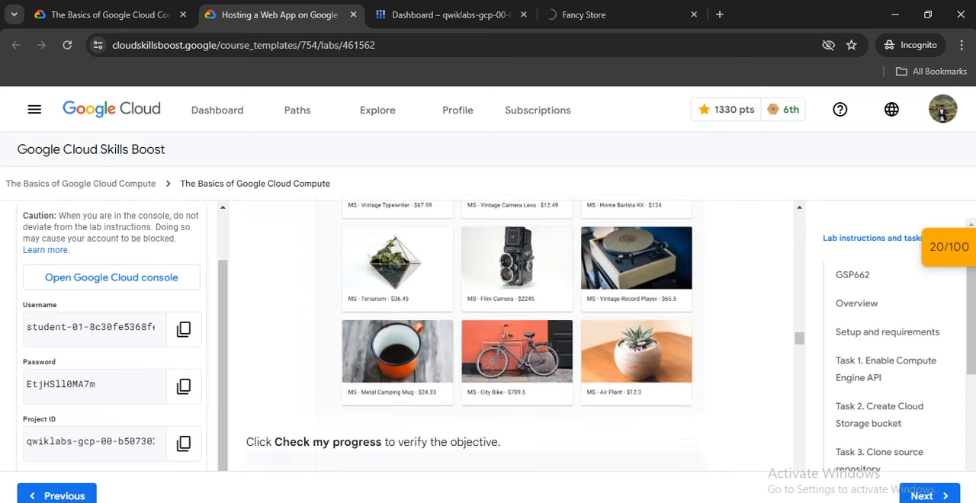
left_click(373, 396)
scroll(475, 335, "down", 1)
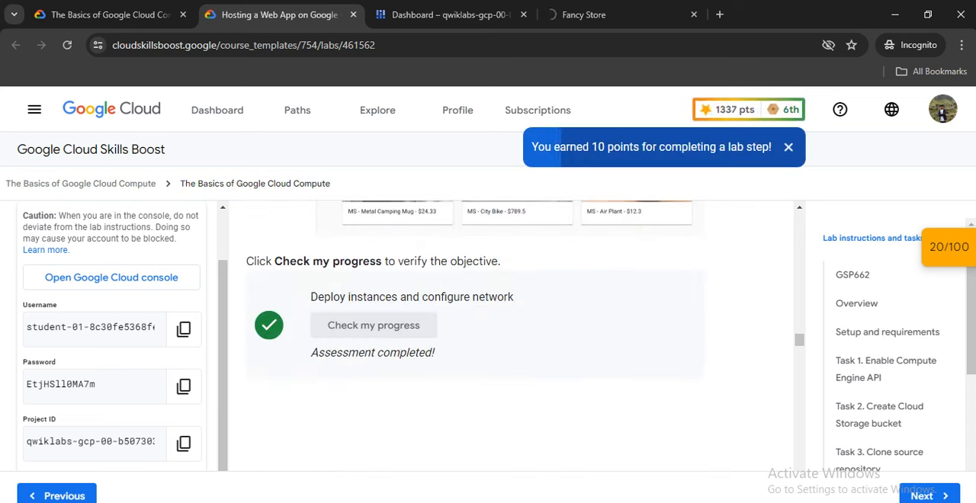
Read the Task 5 introduction to managed instance groups and recheck the Deploy instances and configure network objective in the lab's score list.
scroll(475, 335, "down", 3)
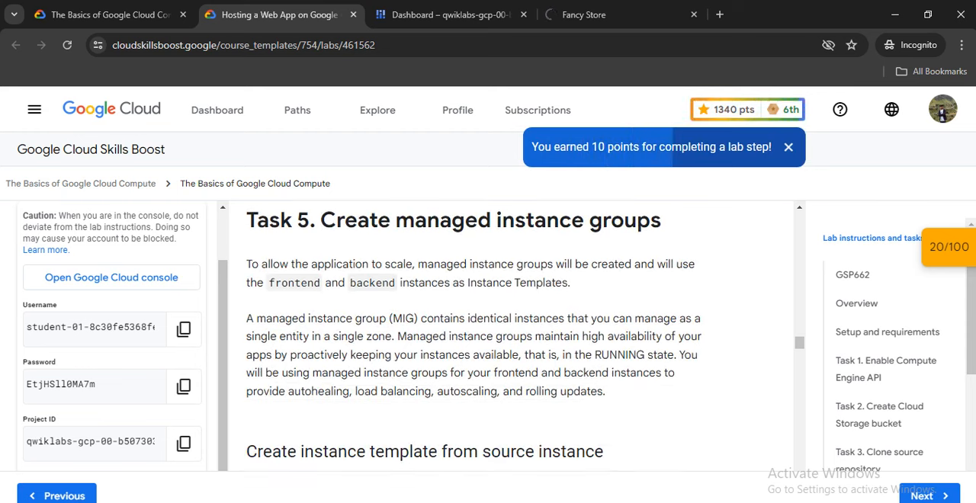
scroll(475, 335, "down", 3)
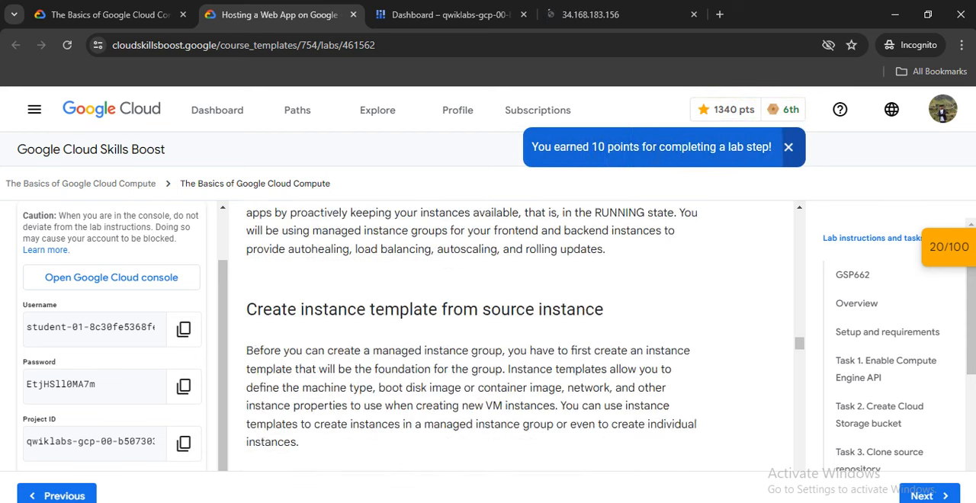
scroll(475, 336, "down", 2)
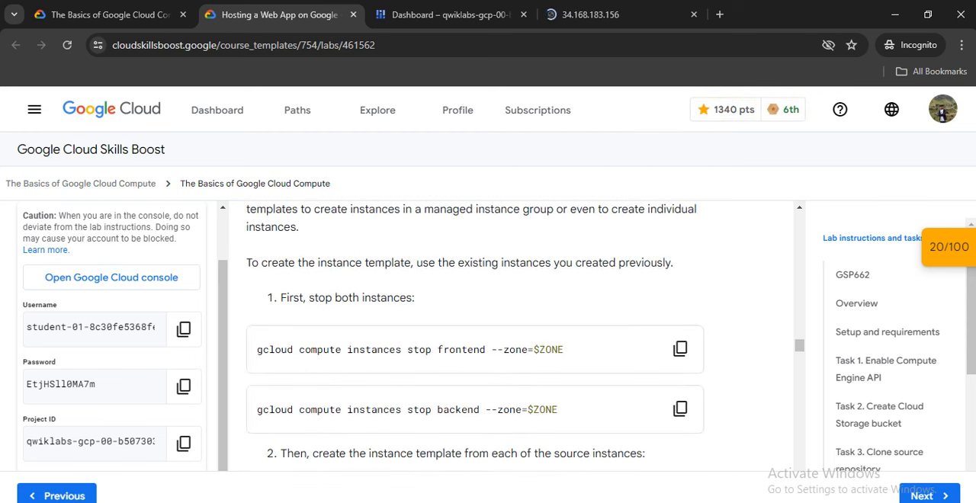
left_click(948, 246)
scroll(832, 299, "down", 2)
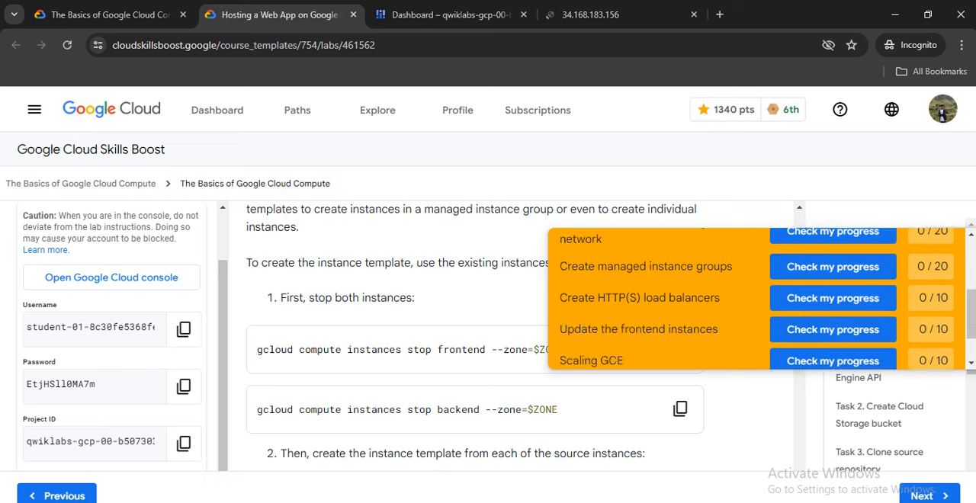
scroll(832, 298, "up", 1)
left_click(833, 302)
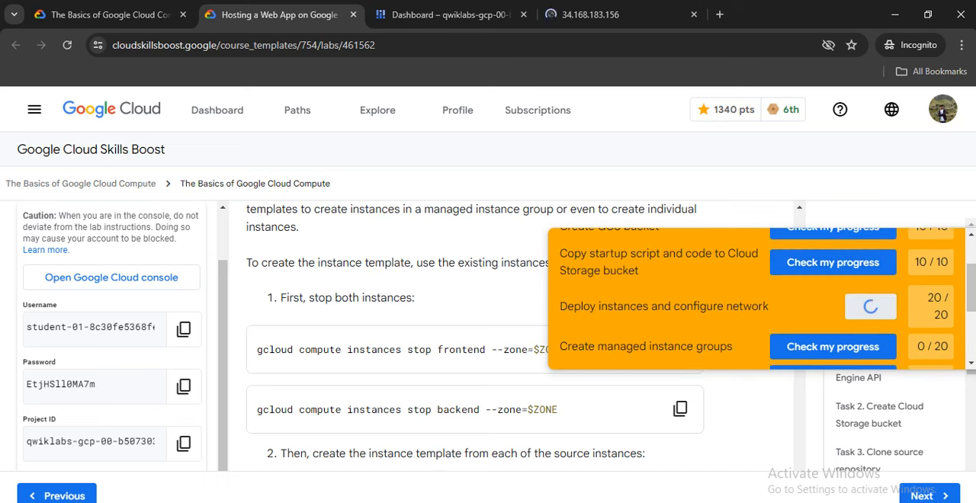
scroll(832, 301, "down", 1)
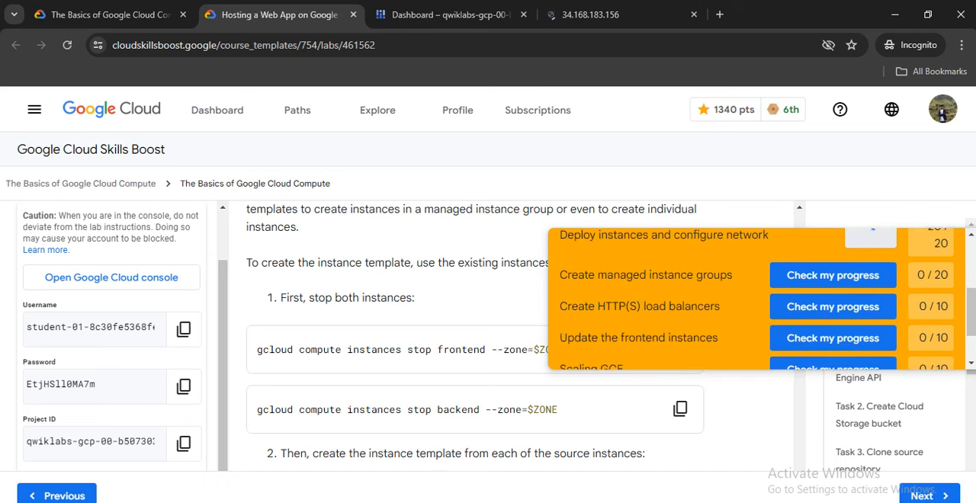
scroll(755, 297, "up", 1)
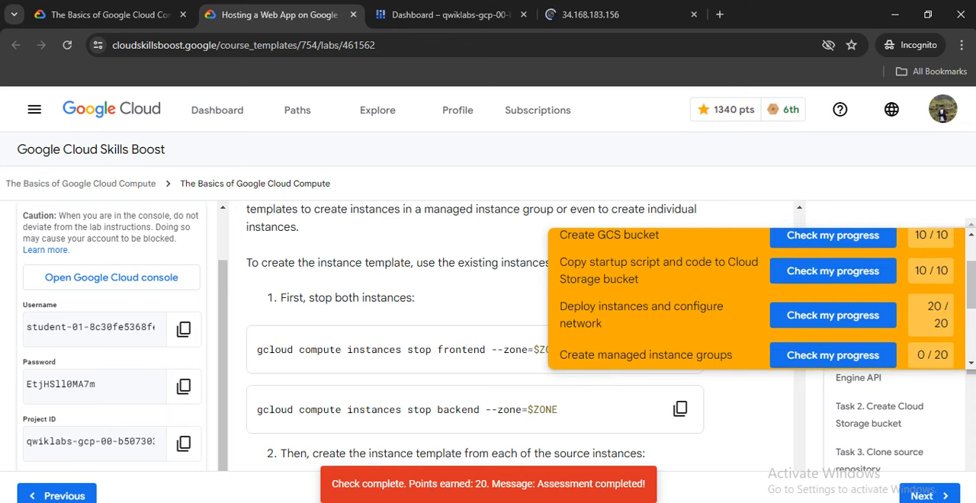
scroll(755, 297, "down", 1)
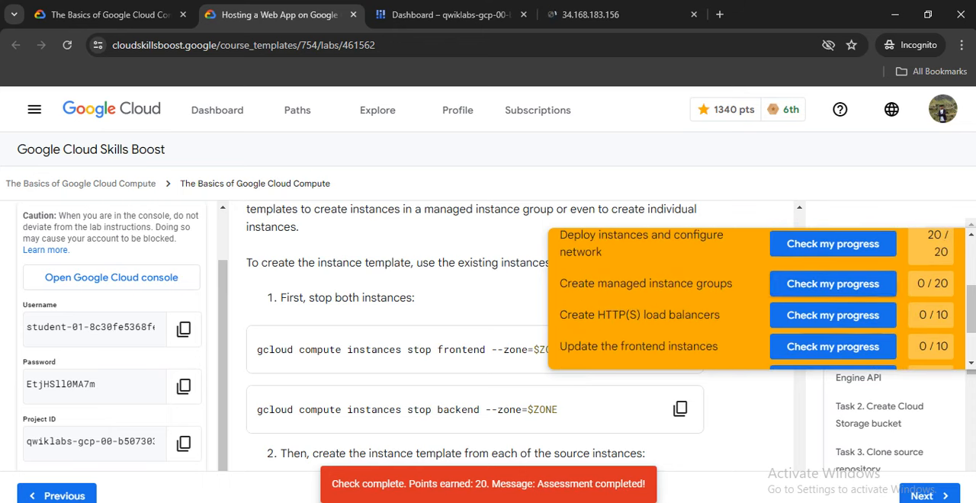
scroll(473, 336, "up", 1)
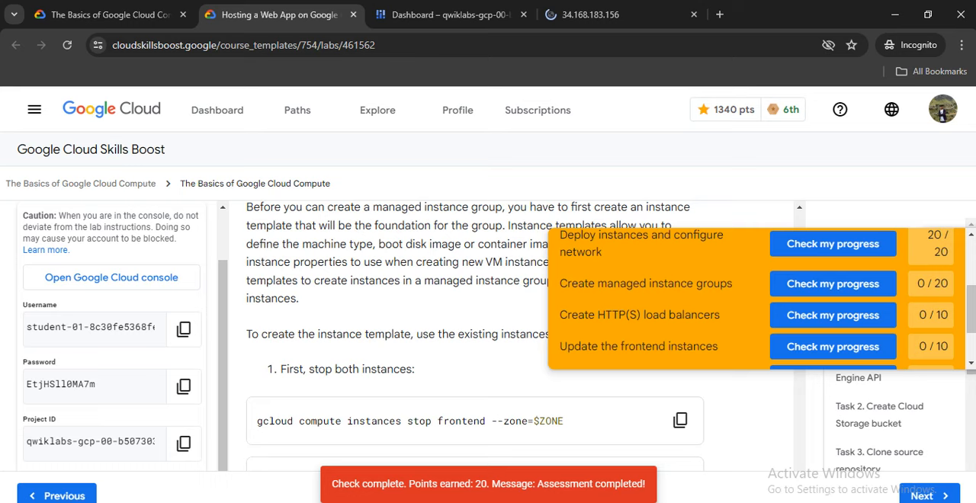
Copy the lab's command for stopping the frontend instance in $ZONE and run it in Cloud Shell.
scroll(679, 277, "down", 2)
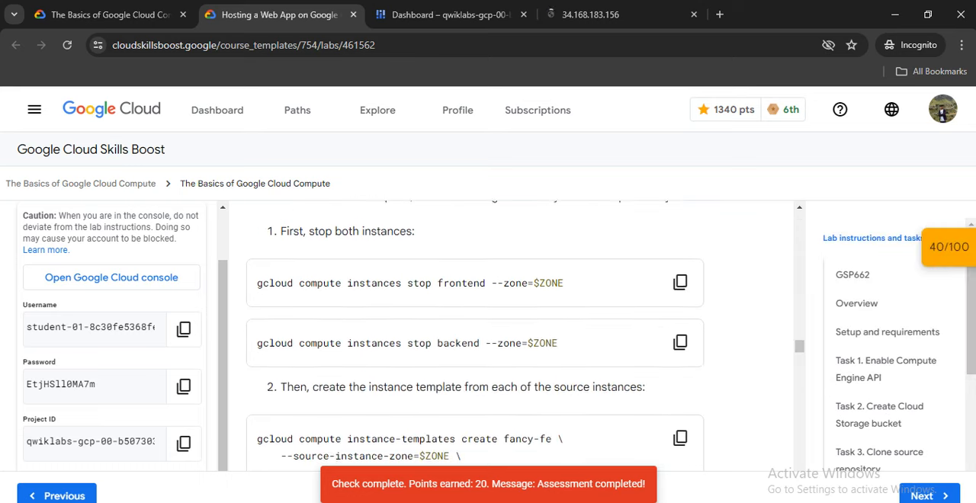
left_click(680, 277)
left_click(449, 15)
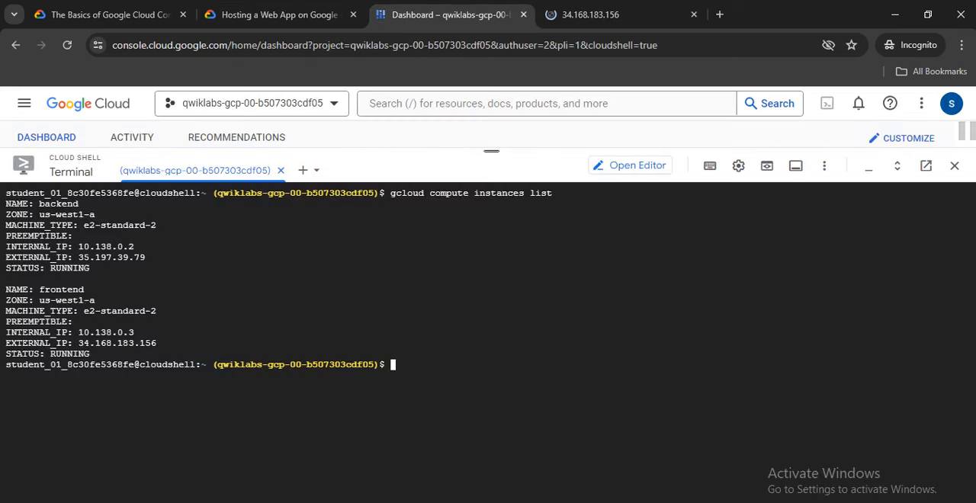
right_click(333, 328)
left_click(373, 192)
key("Return")
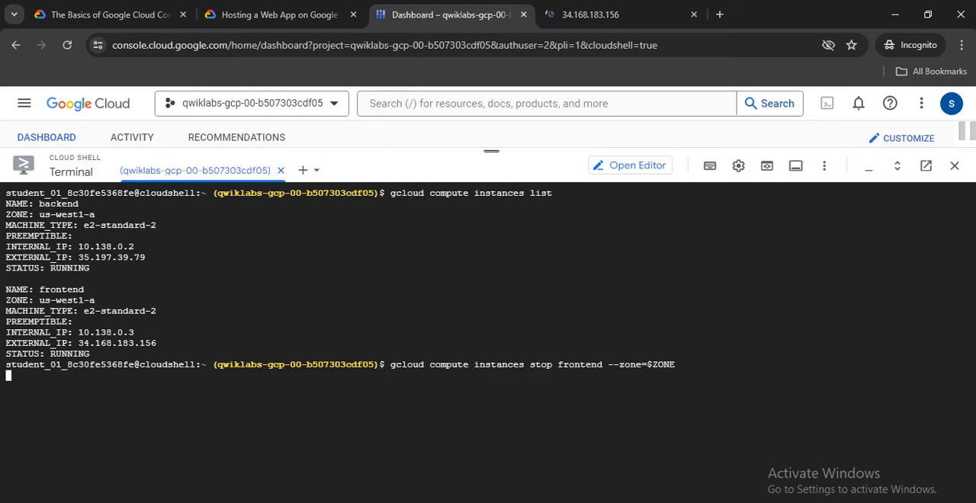
Stop the backend instance by running gcloud compute instances stop backend --zone=$ZONE in Cloud Shell.
left_click(278, 15)
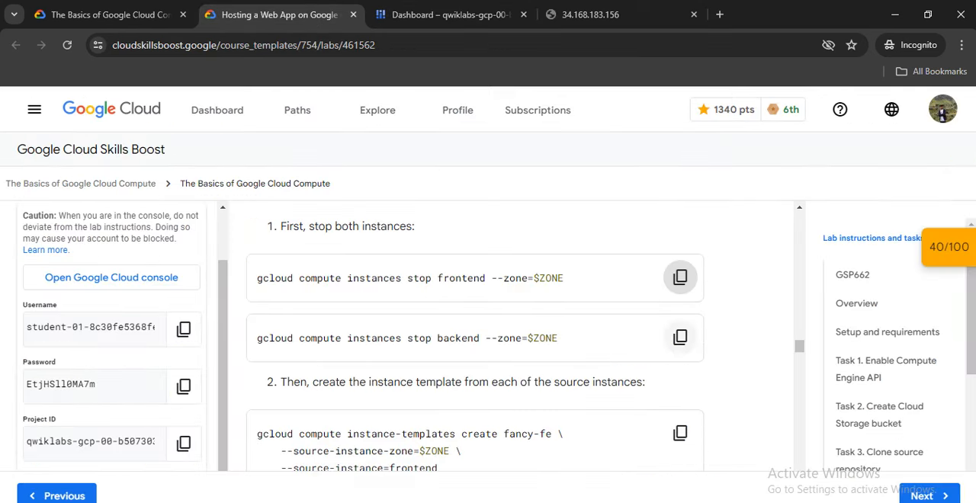
left_click(680, 337)
left_click(449, 14)
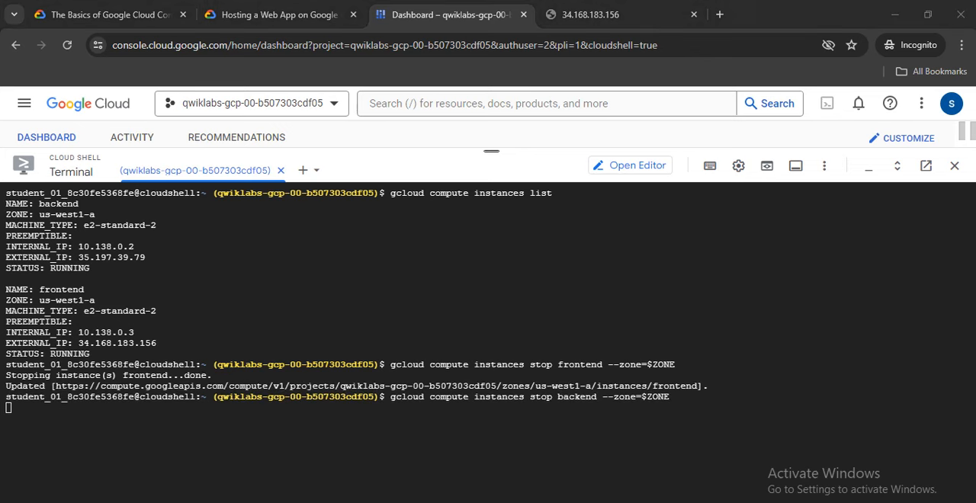
Create the instance template fancy-fe from the frontend source instance in $ZONE, using the lab's gcloud command in Cloud Shell.
left_click(279, 15)
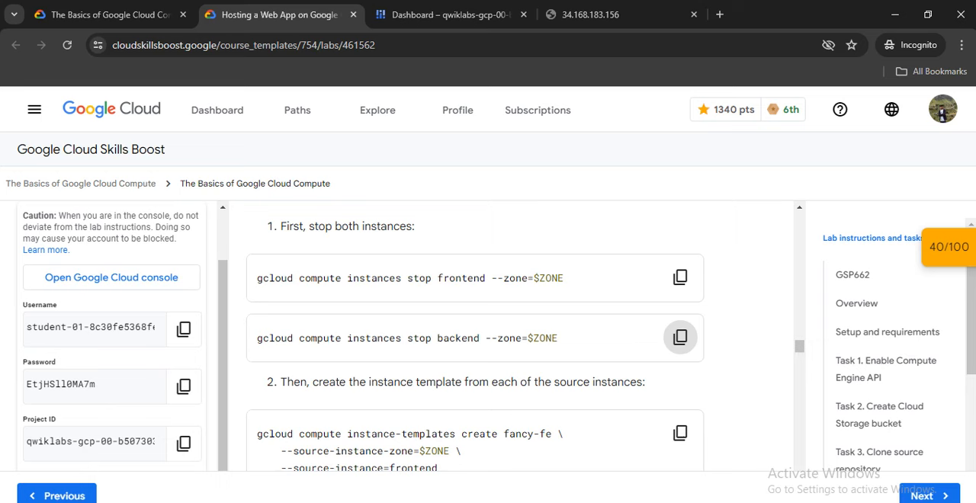
scroll(474, 336, "down", 2)
scroll(680, 361, "up", 1)
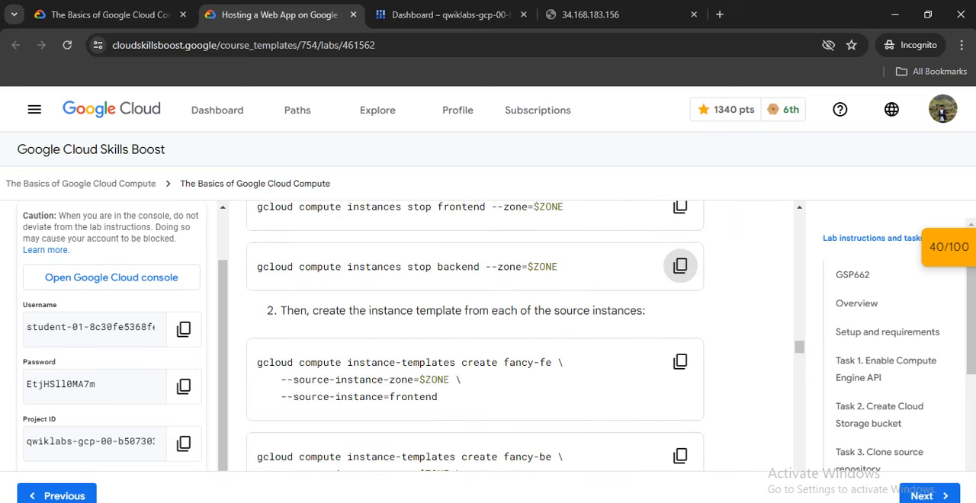
left_click(680, 360)
scroll(475, 336, "down", 1)
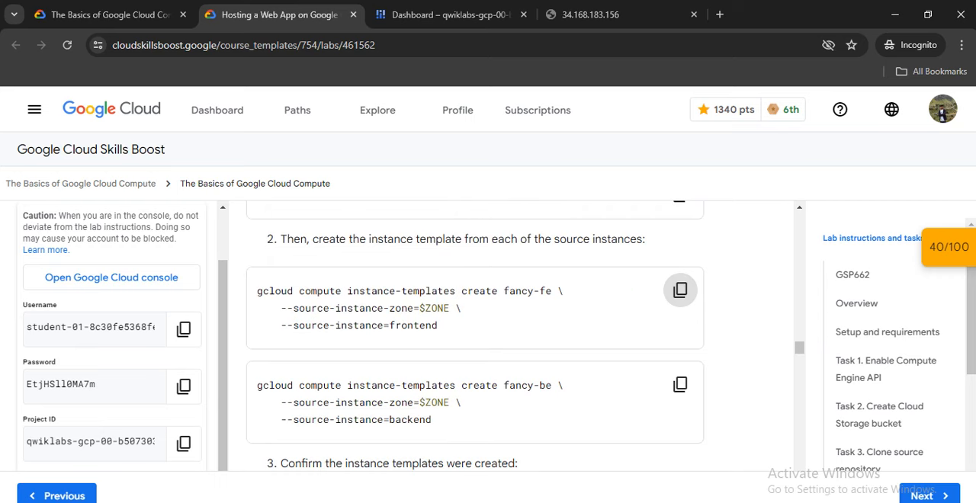
left_click(450, 15)
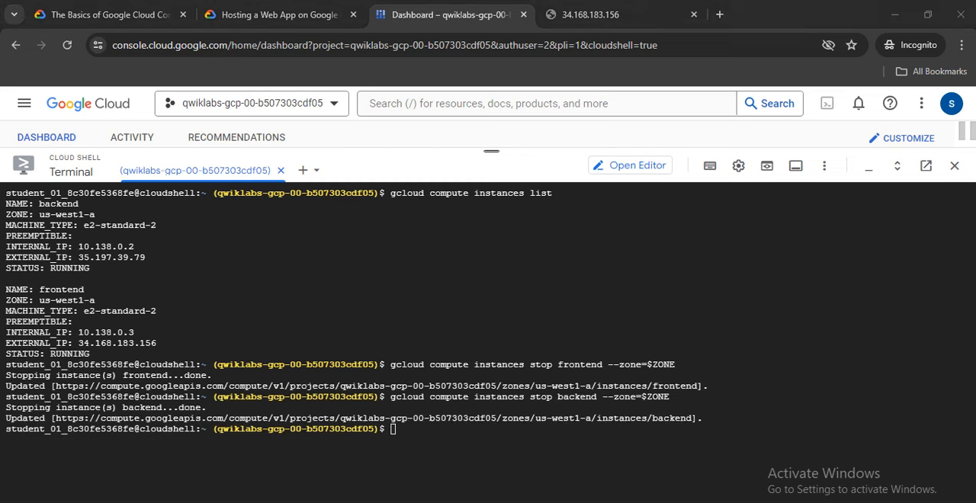
left_click(488, 419)
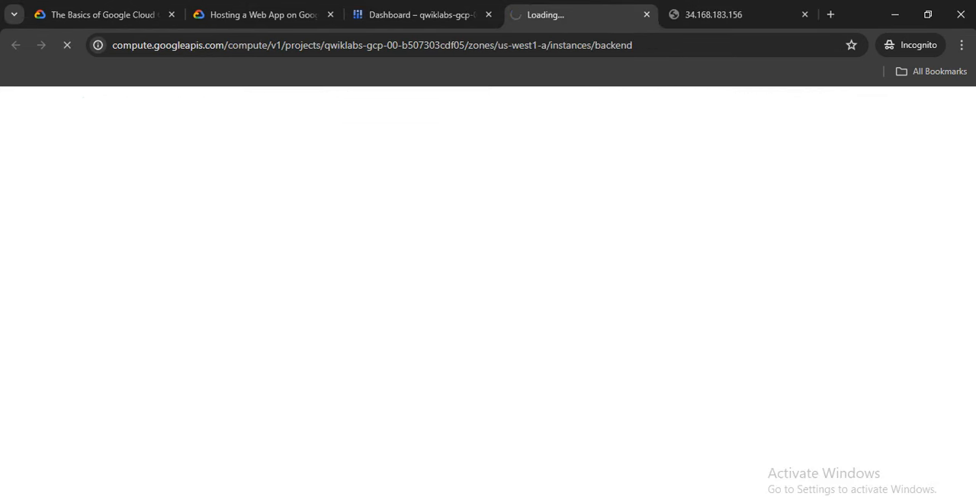
left_click(647, 14)
right_click(436, 374)
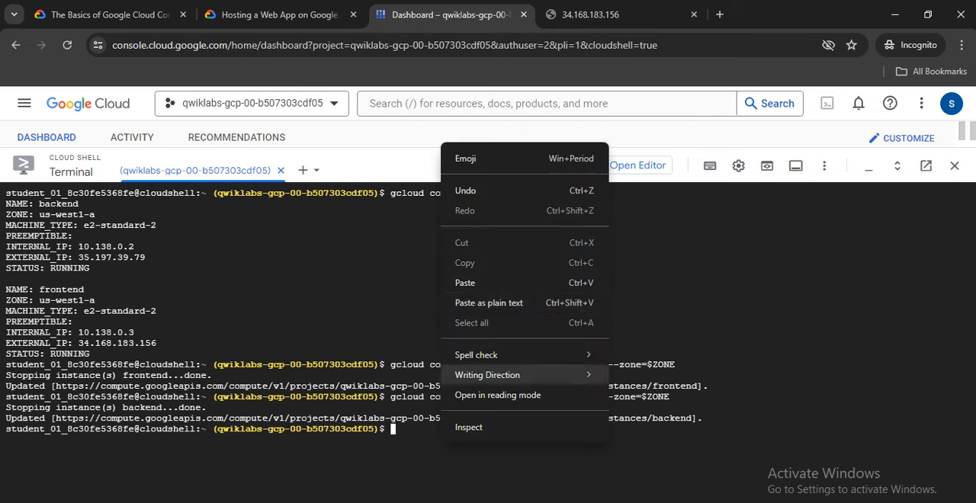
left_click(465, 342)
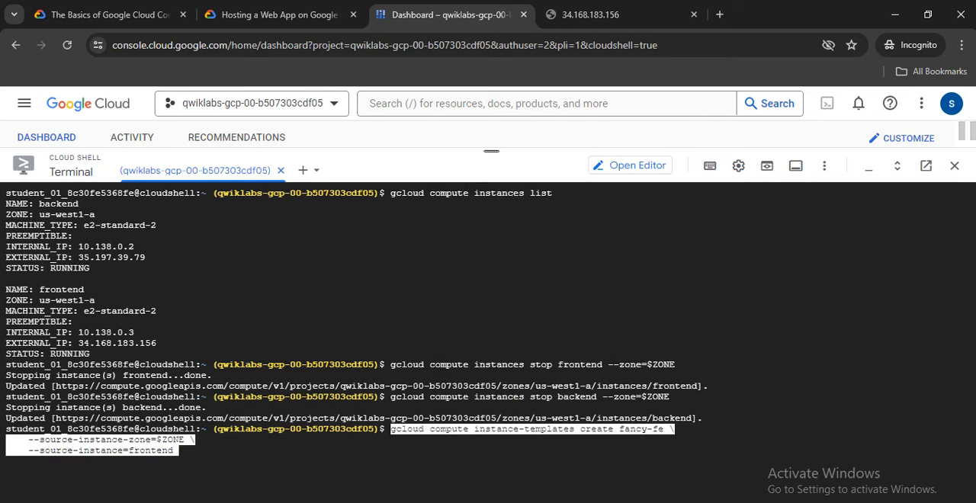
key("Return")
Clear the Cloud Shell terminal and run the lab's command creating instance template fancy-be from the backend source instance in $ZONE.
left_click(278, 14)
scroll(680, 289, "down", 2)
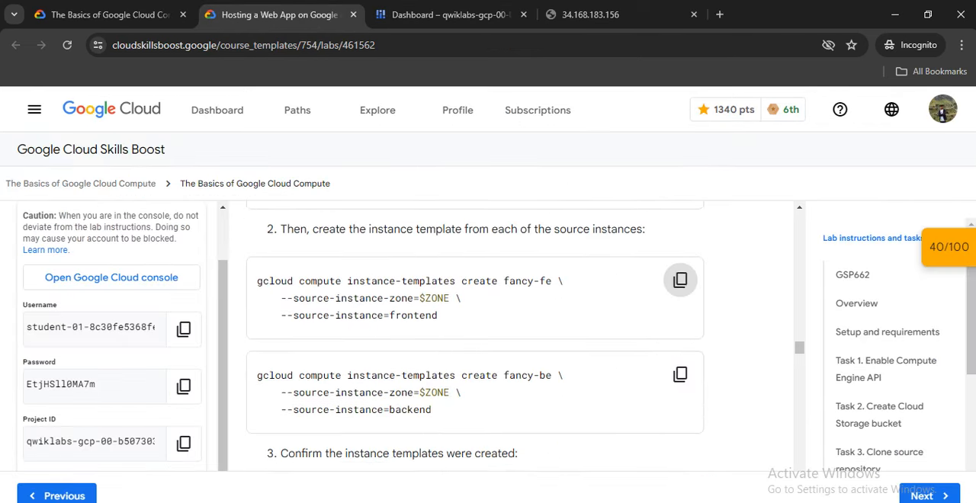
left_click(679, 313)
left_click(450, 14)
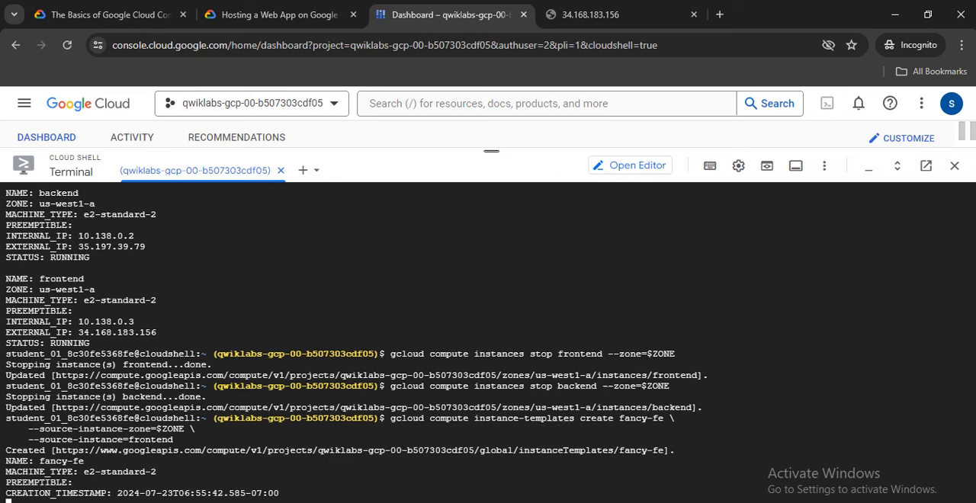
type("clar")
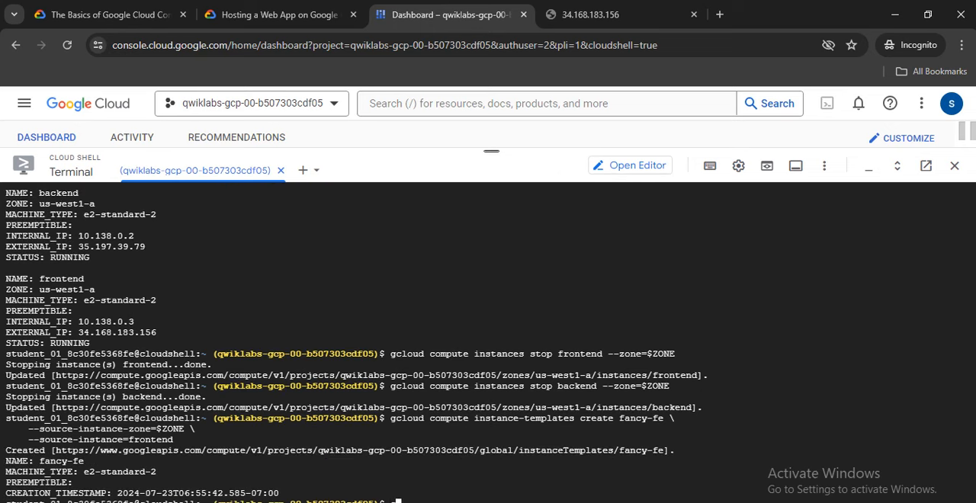
key("Return")
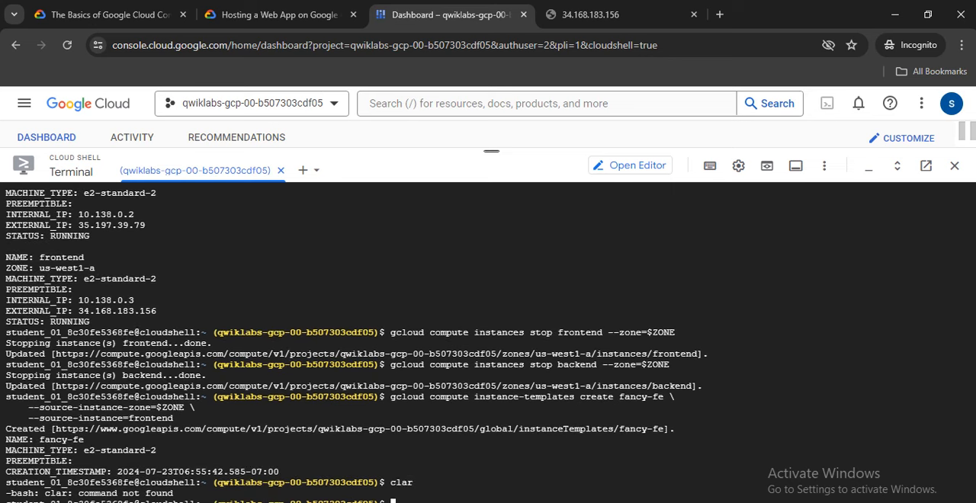
type("clear")
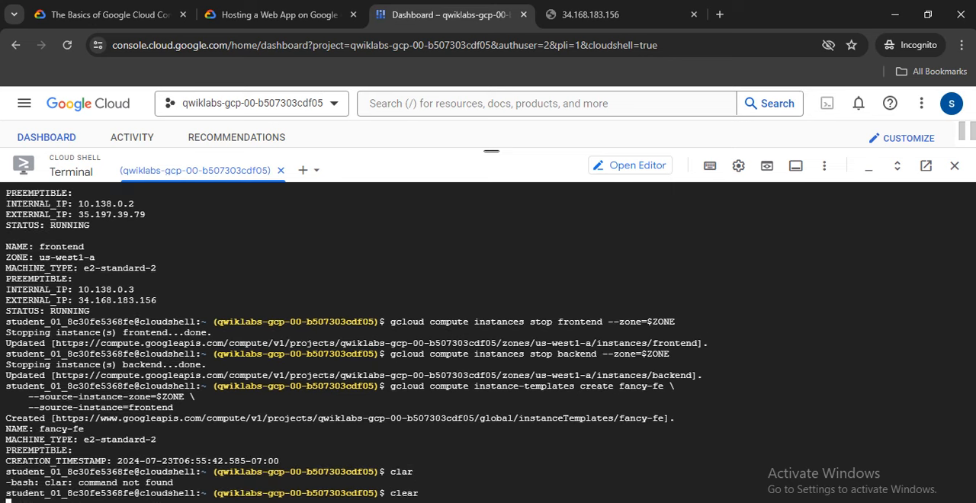
key("Return")
right_click(340, 421)
left_click(364, 261)
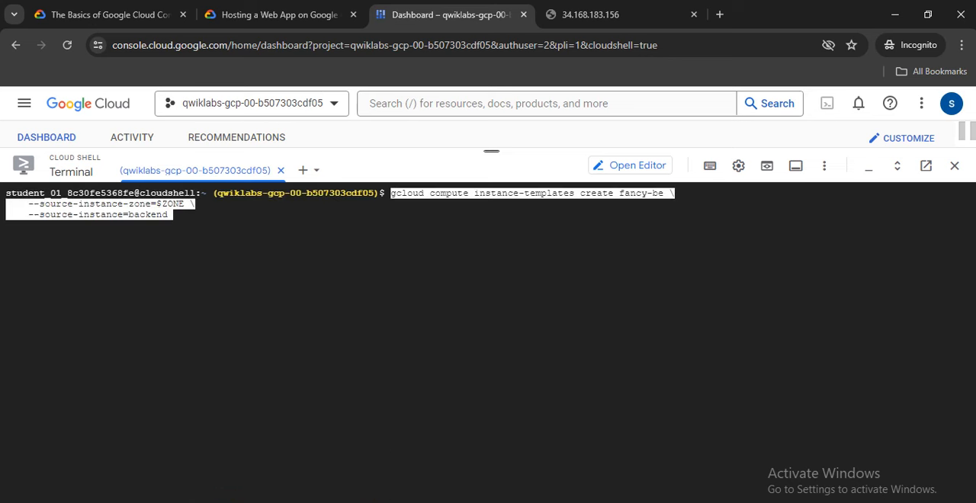
Delete the backend instance with gcloud compute instances delete backend --zone=$ZONE and answer y to the confirmation.
left_click(279, 14)
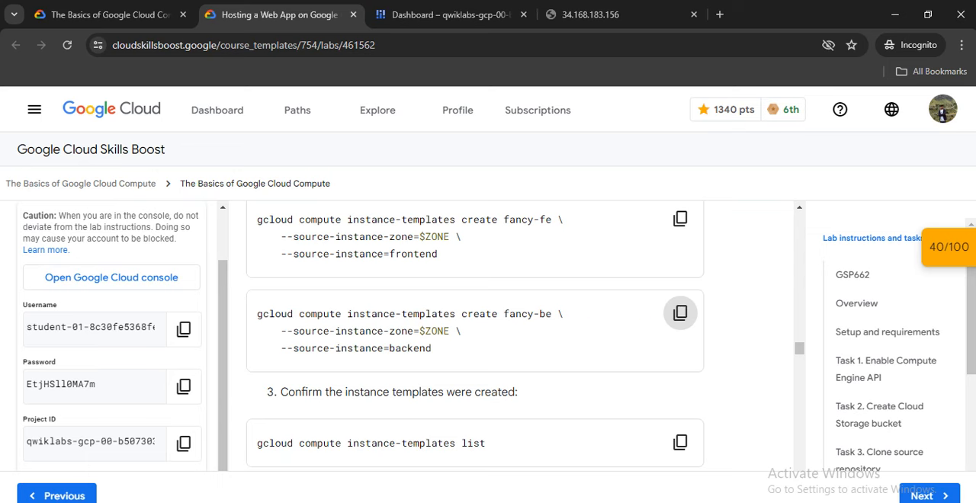
scroll(474, 337, "down", 1)
scroll(474, 337, "down", 1)
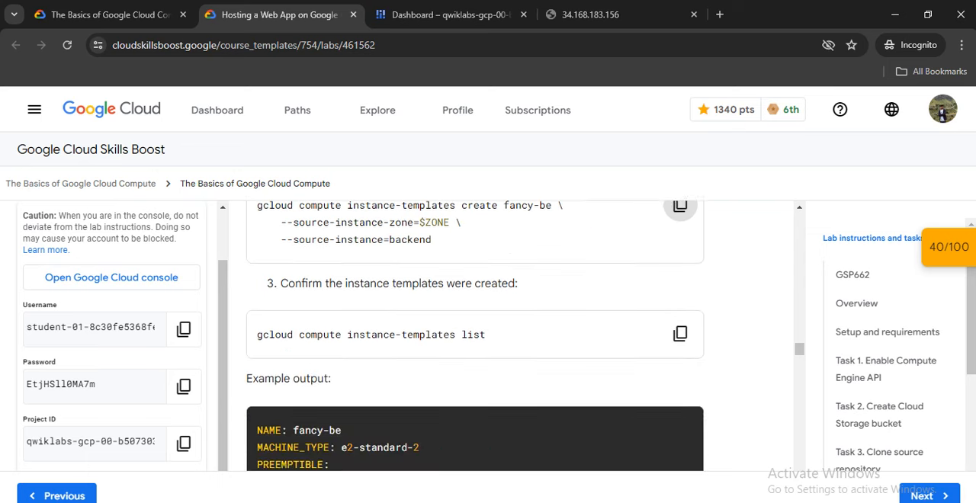
scroll(474, 336, "down", 6)
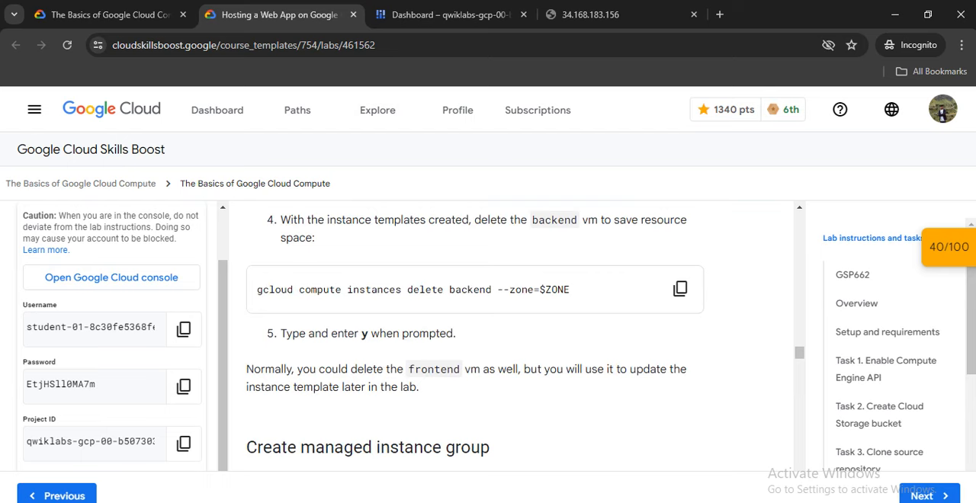
left_click(679, 289)
scroll(679, 289, "down", 1)
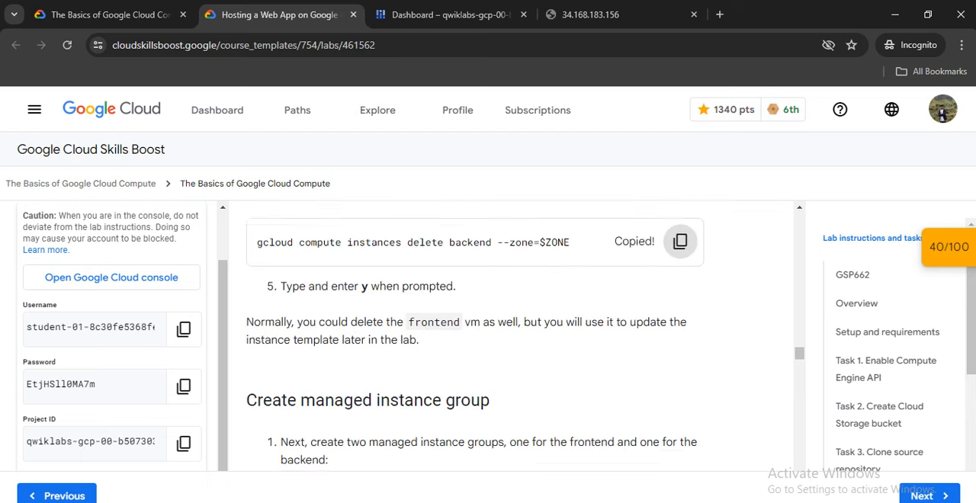
left_click(450, 14)
right_click(375, 266)
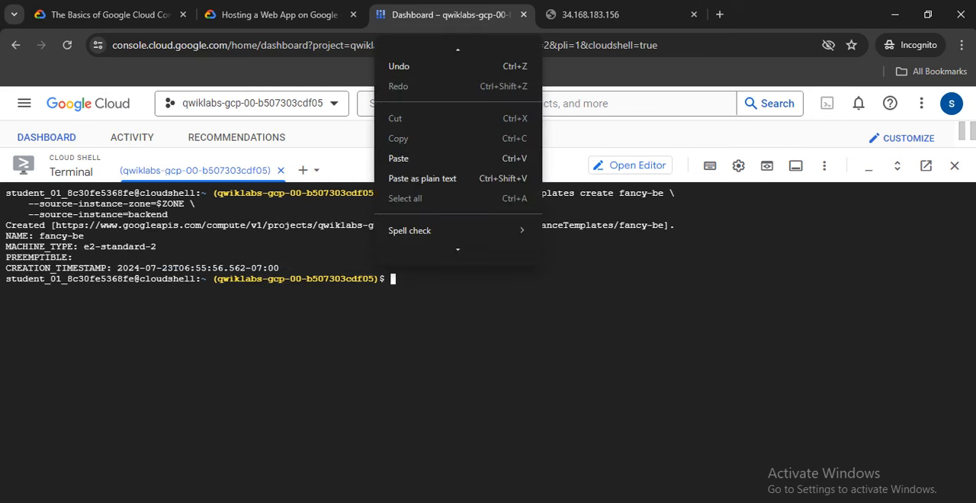
left_click(411, 158)
key("Return")
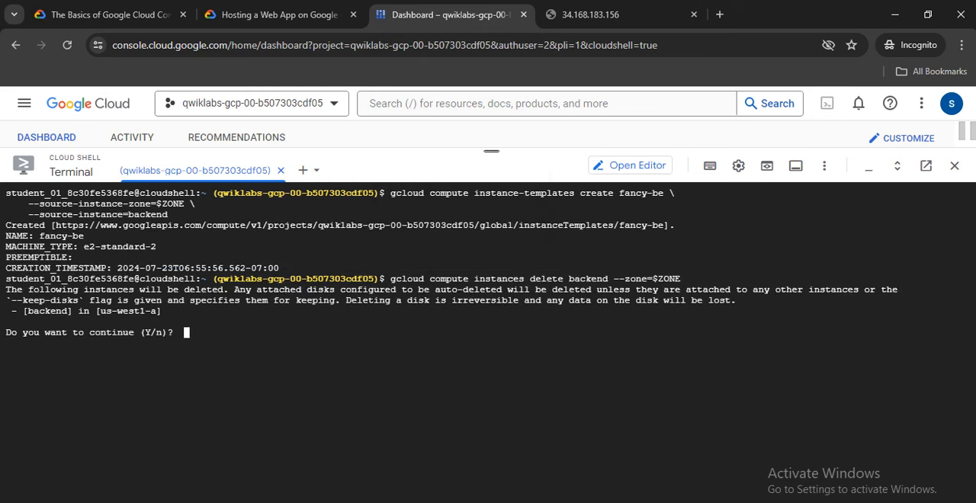
type("y")
key("Return")
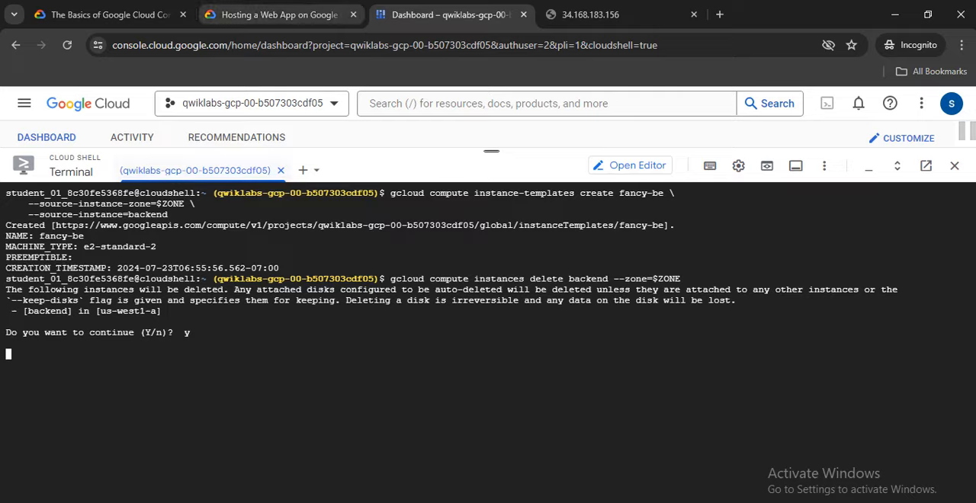
Create the managed instance group fancy-fe-mig in $ZONE with base instance name fancy-fe, size 2 and template fancy-fe.
left_click(279, 14)
scroll(474, 335, "down", 2)
scroll(474, 335, "down", 1)
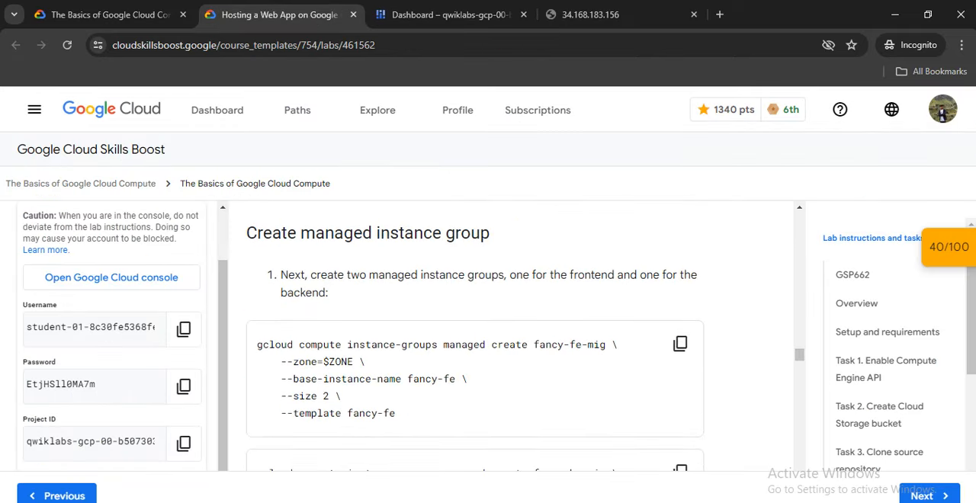
scroll(680, 344, "down", 1)
scroll(680, 344, "up", 1)
left_click(680, 344)
scroll(680, 344, "down", 2)
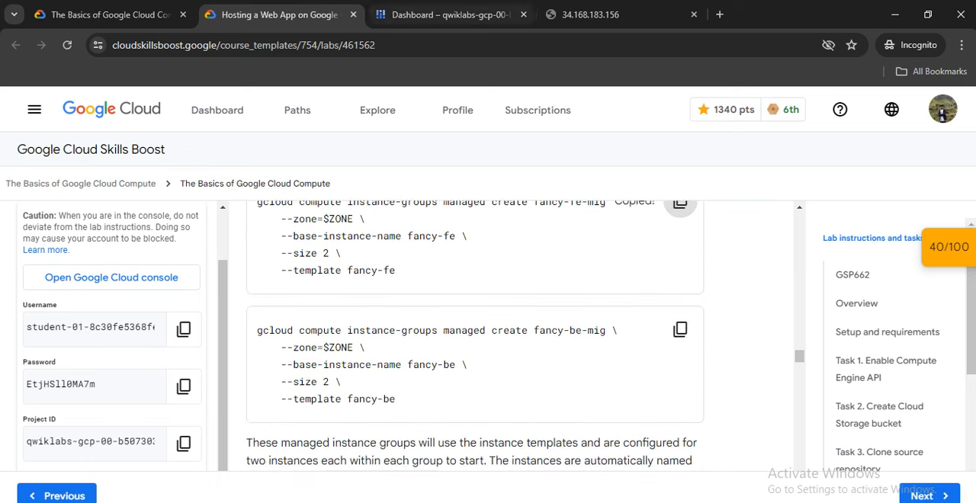
left_click(450, 14)
right_click(392, 366)
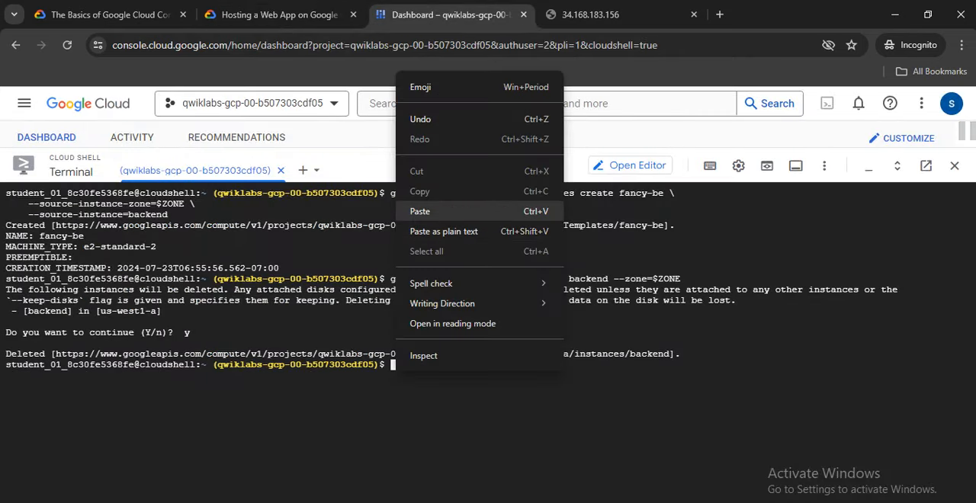
left_click(427, 207)
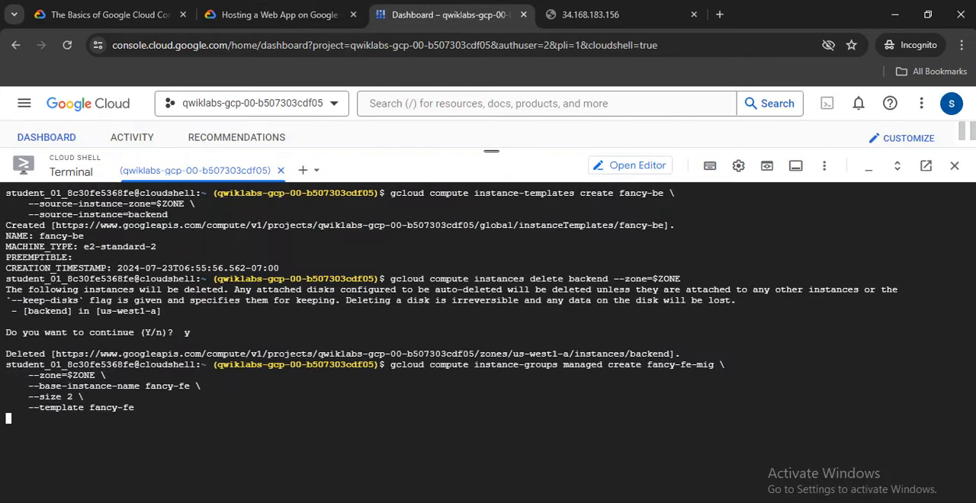
Copy the lab's command for creating the managed instance group fancy-be-mig and return to Cloud Shell.
left_click(279, 15)
left_click(679, 329)
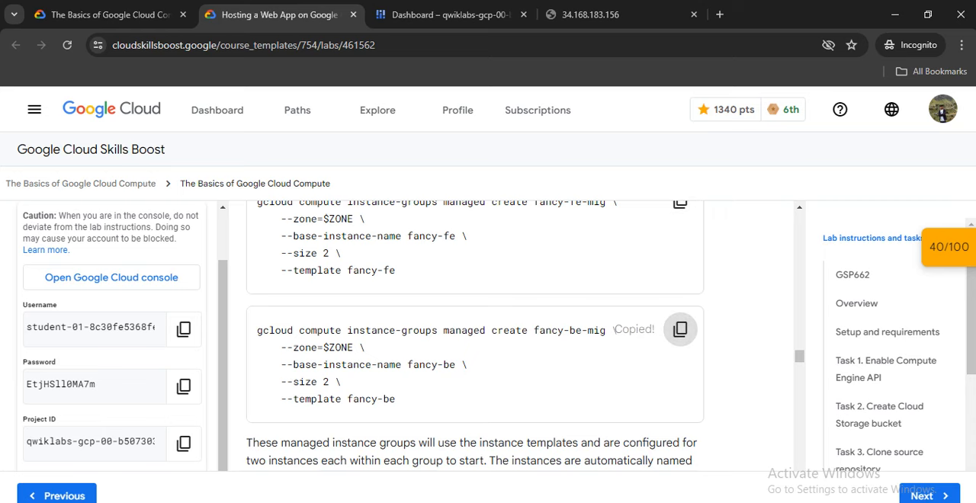
scroll(679, 329, "down", 3)
left_click(450, 15)
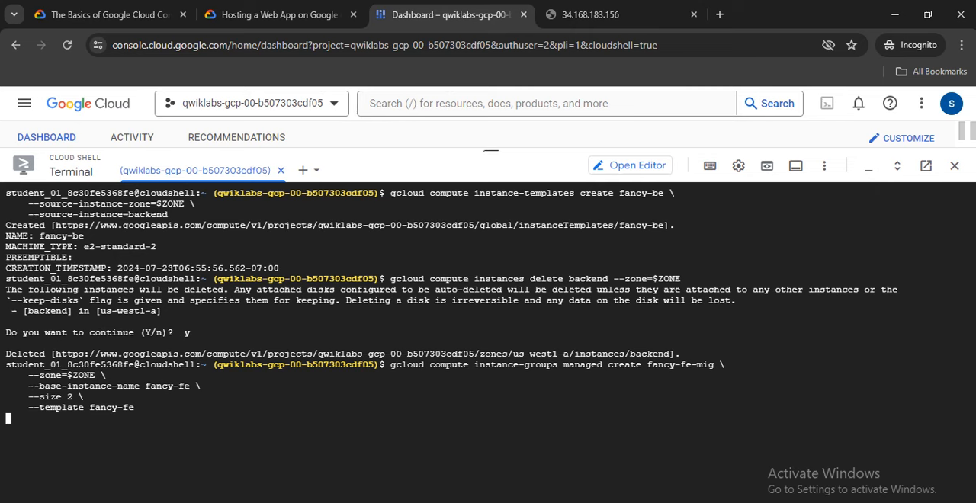
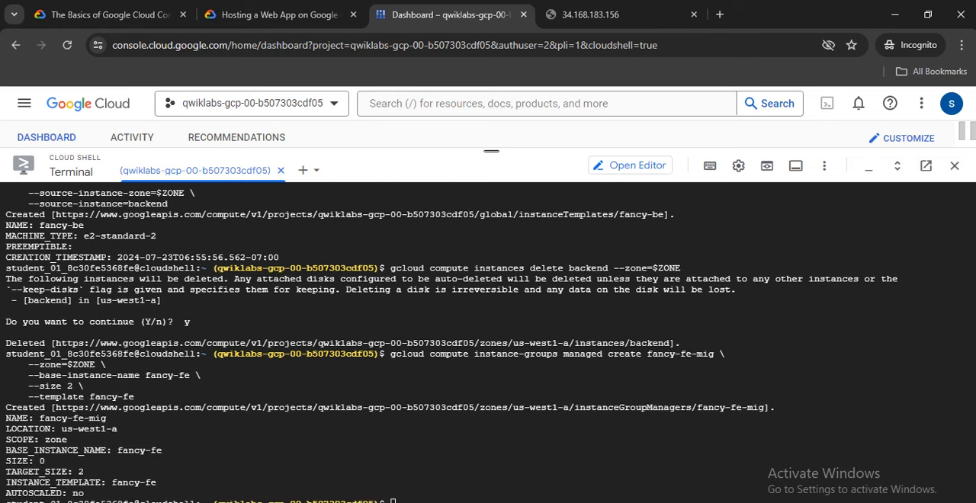
Create the managed instance group fancy-be-mig in $ZONE with base instance name fancy-be, size 2 and template fancy-be.
right_click(419, 457)
left_click(458, 299)
key("Return")
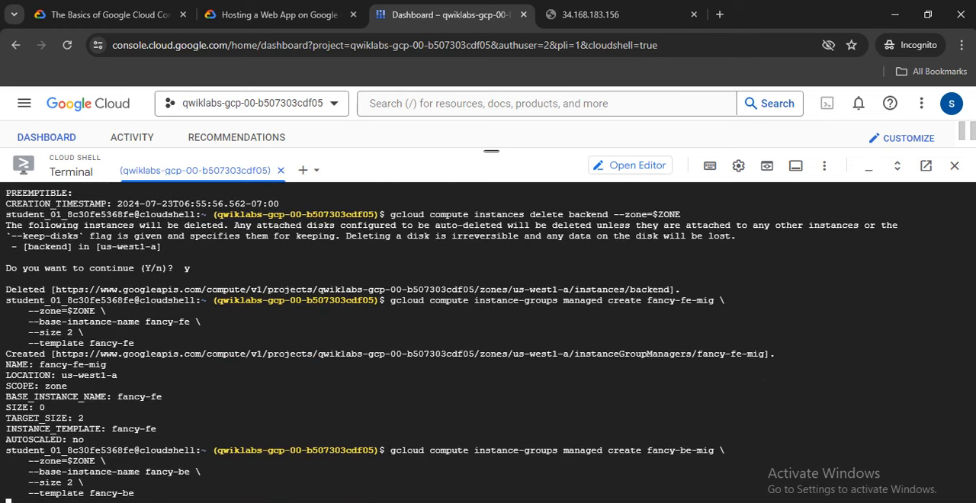
Copy the lab's set-named-ports command for fancy-fe-mig and return to Cloud Shell.
left_click(278, 14)
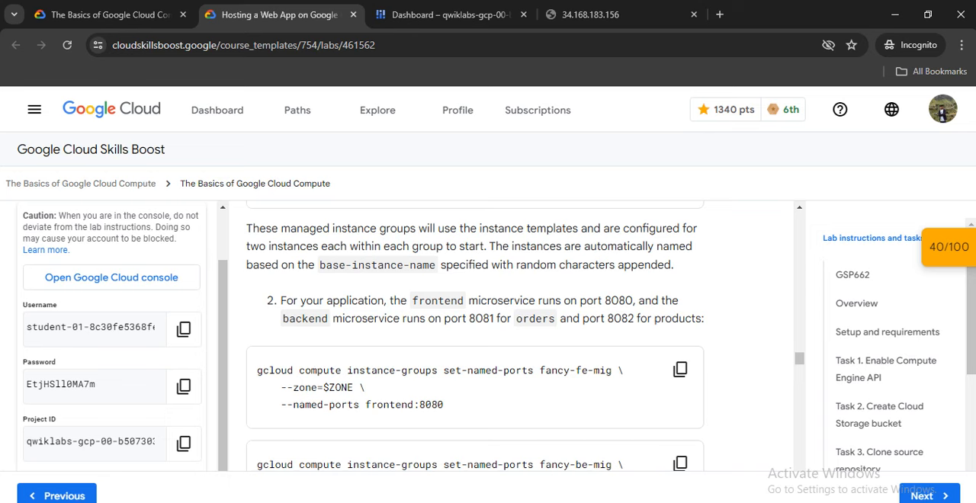
scroll(474, 335, "up", 2)
scroll(475, 336, "down", 2)
scroll(475, 335, "down", 1)
left_click(679, 298)
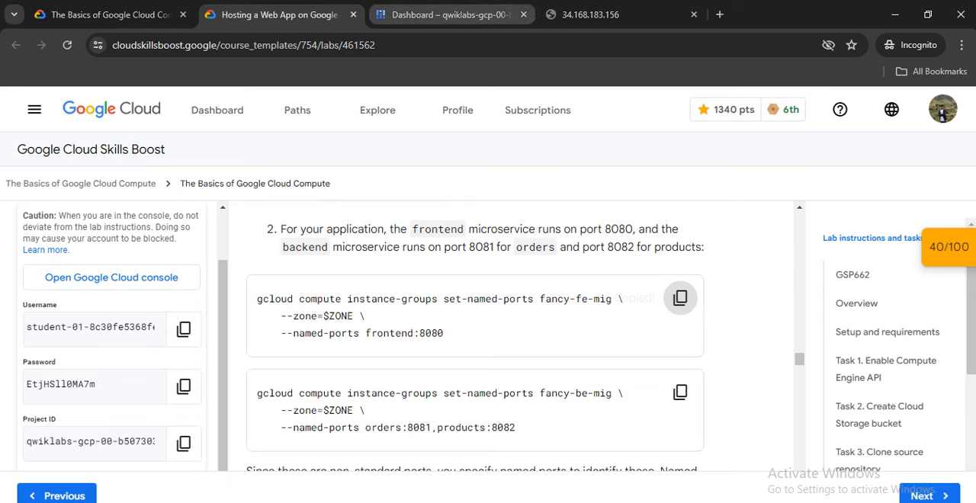
left_click(450, 15)
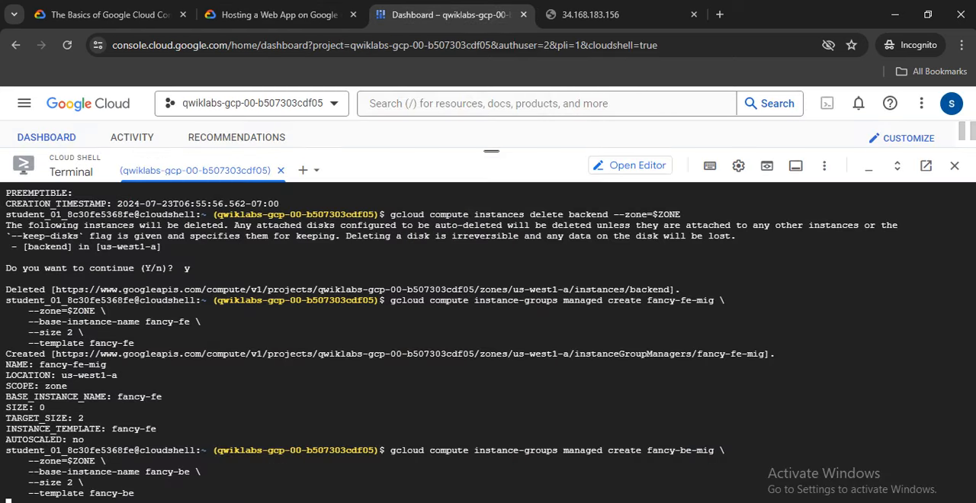
left_click(278, 14)
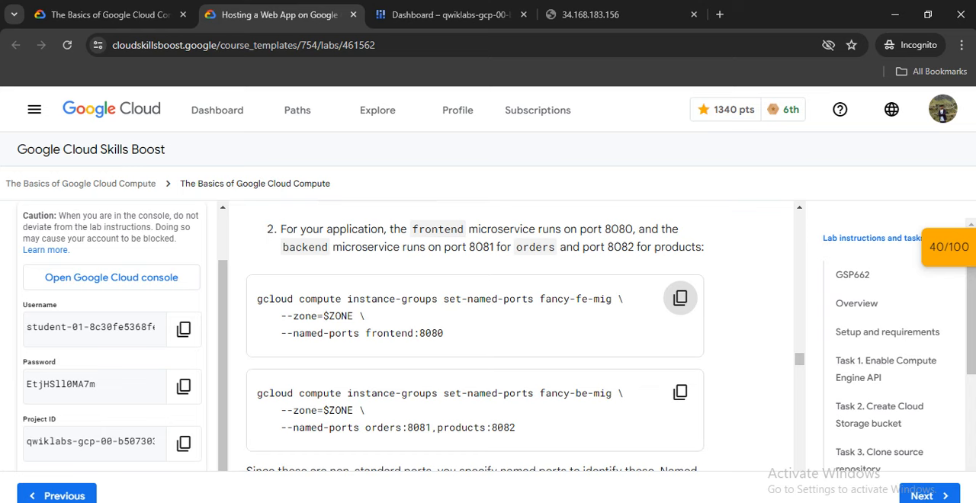
scroll(474, 336, "up", 5)
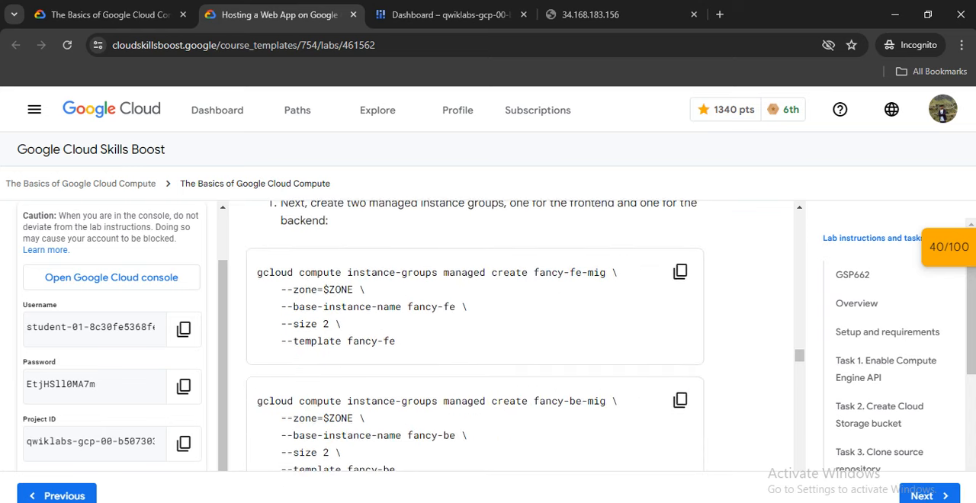
scroll(475, 336, "down", 5)
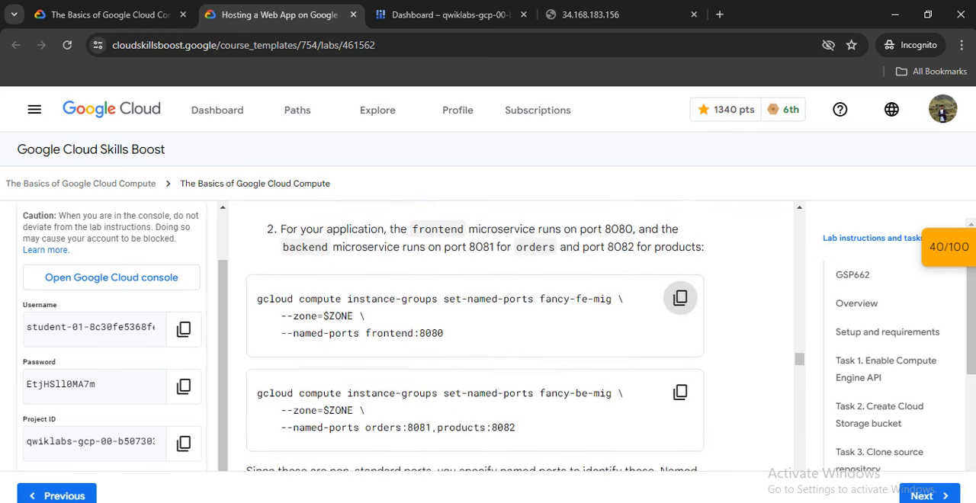
scroll(474, 335, "up", 5)
scroll(680, 299, "down", 5)
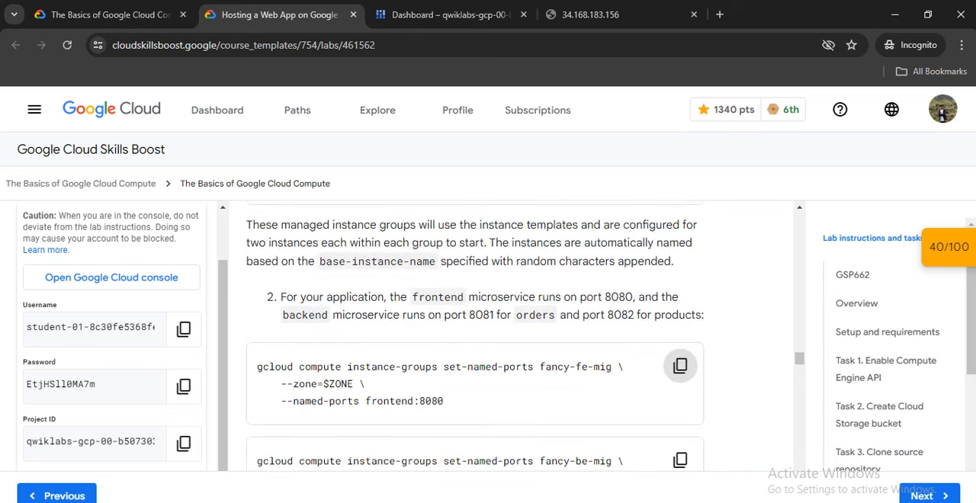
left_click(449, 15)
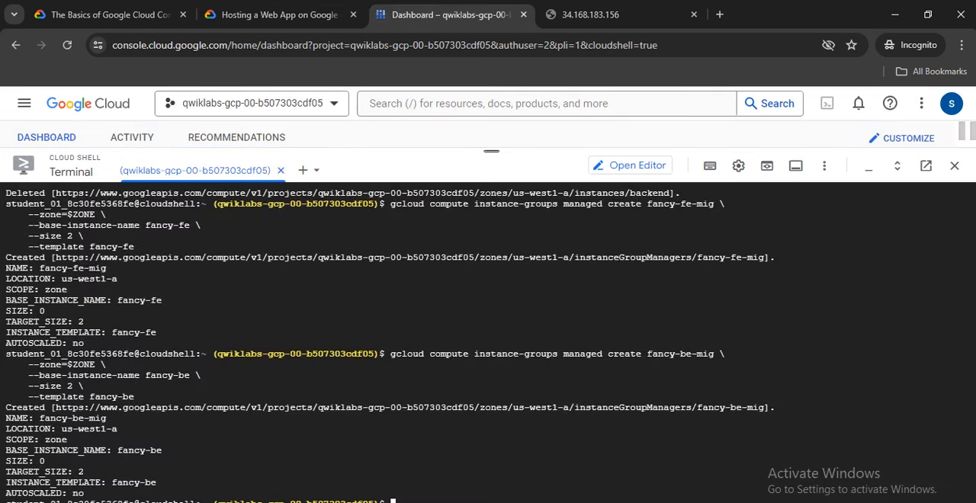
Clear the Cloud Shell terminal and run the copied command setting named port frontend:8080 on fancy-fe-mig in $ZONE.
type("clear")
key("Return")
right_click(349, 302)
left_click(372, 175)
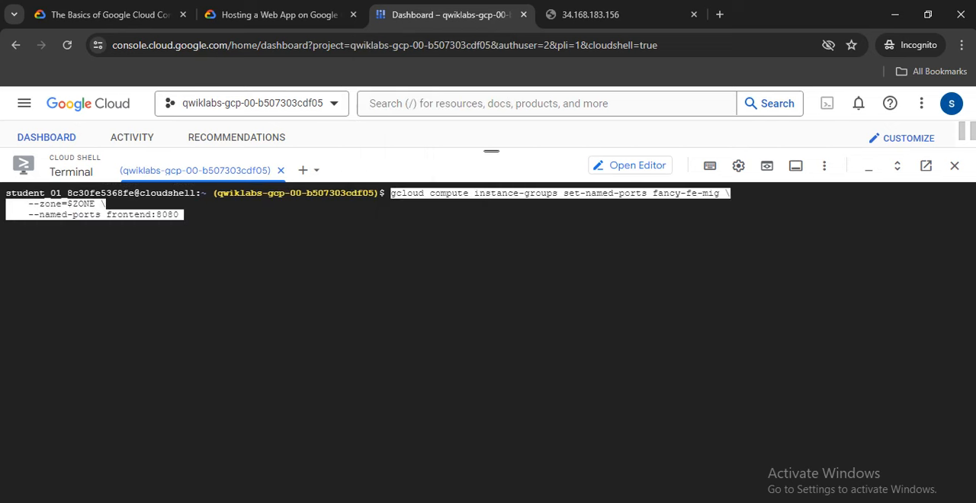
key("Return")
Copy the lab's set-named-ports command for fancy-be-mig and run it in Cloud Shell with named ports orders:8081,products:8082.
left_click(279, 14)
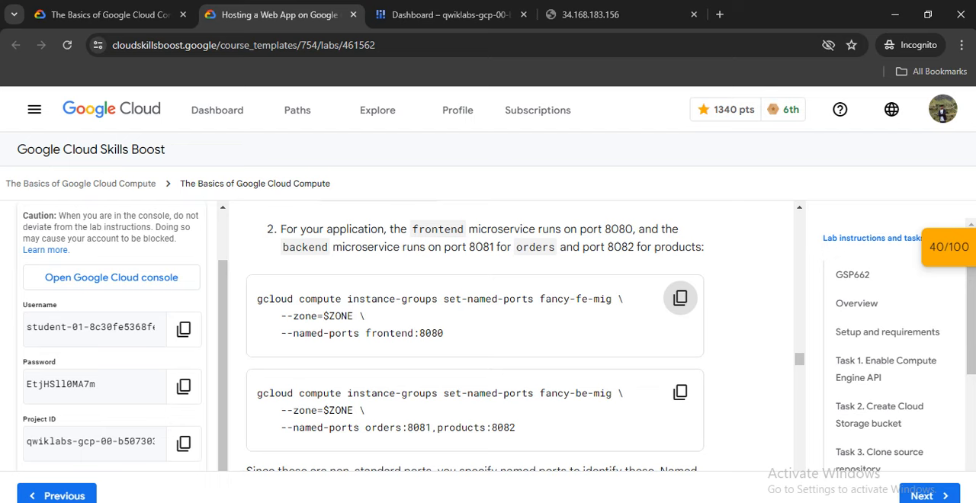
scroll(475, 343, "down", 2)
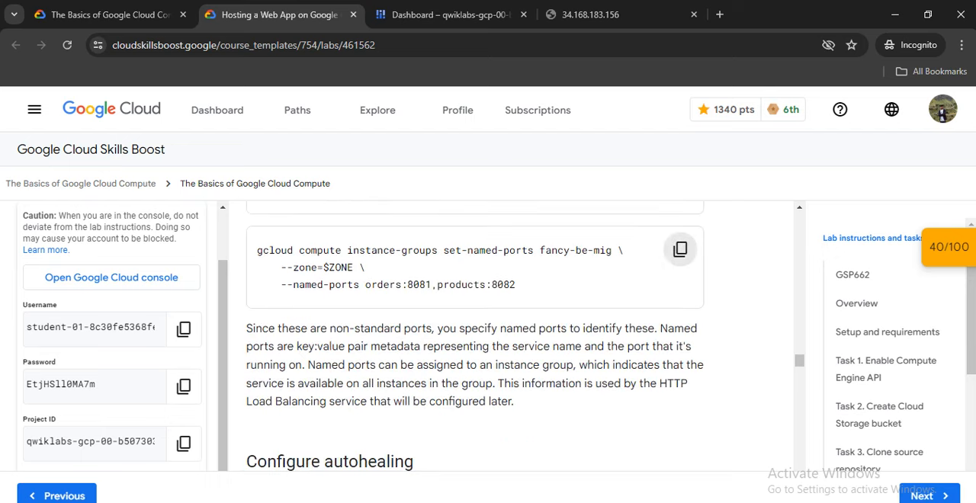
left_click(679, 249)
scroll(679, 249, "down", 1)
left_click(448, 15)
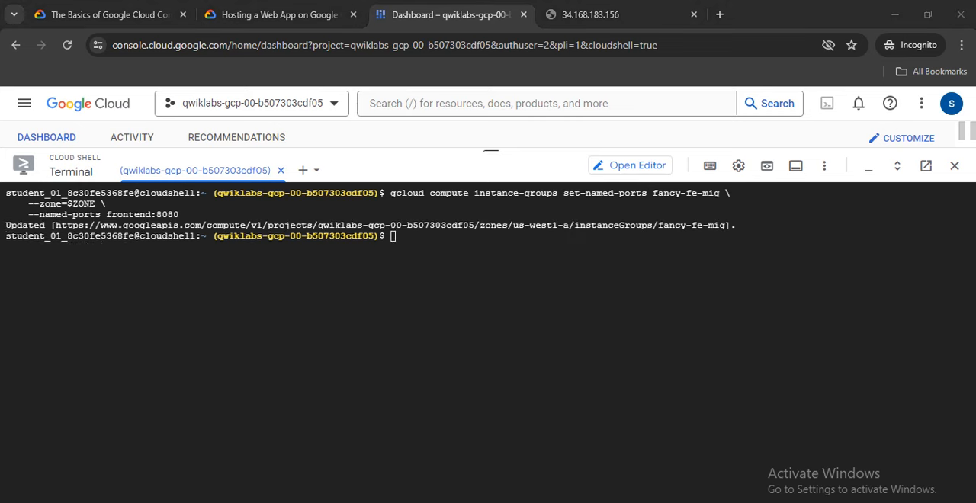
right_click(441, 268)
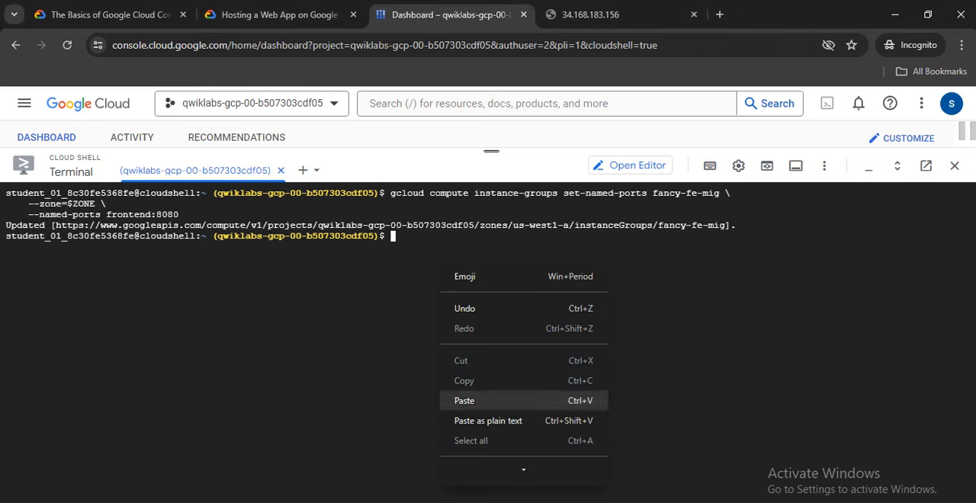
left_click(472, 401)
key("Return")
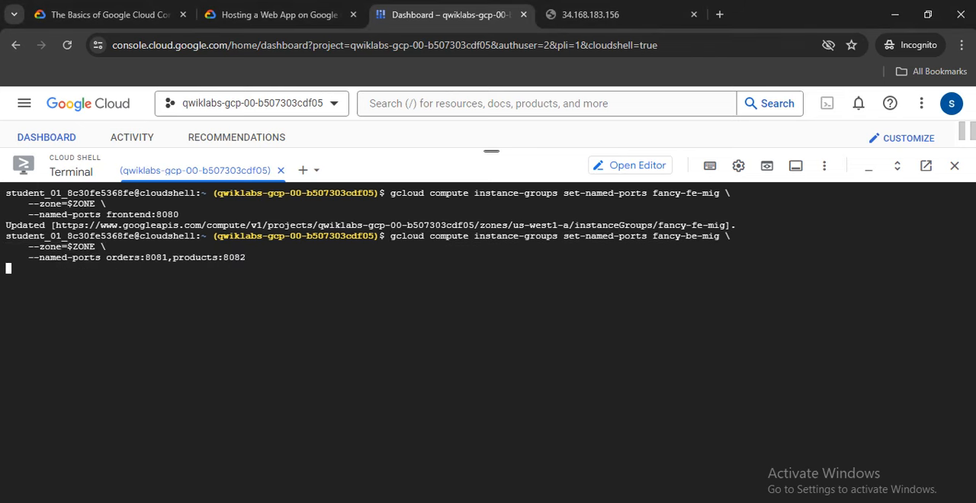
Copy the lab's command for creating the frontend health check fancy-fe-hc and return to Cloud Shell.
left_click(276, 14)
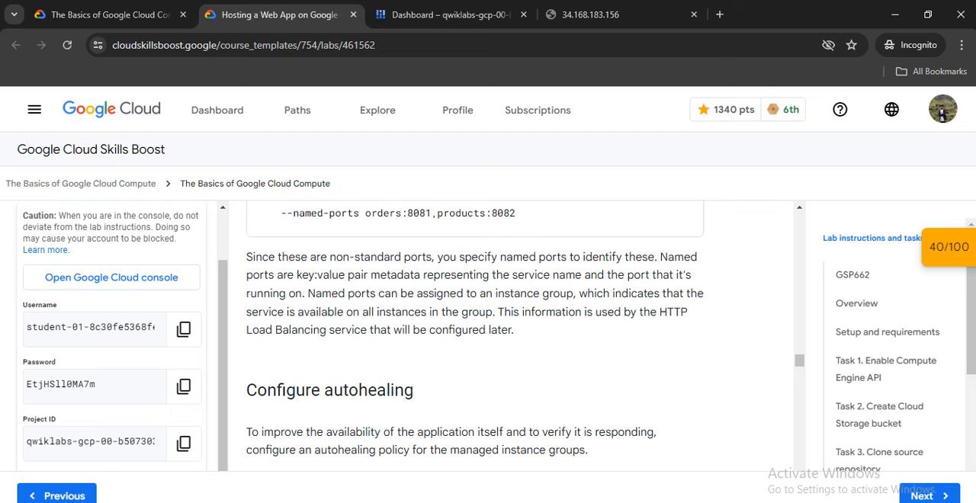
scroll(680, 325, "down", 1)
scroll(680, 326, "up", 3)
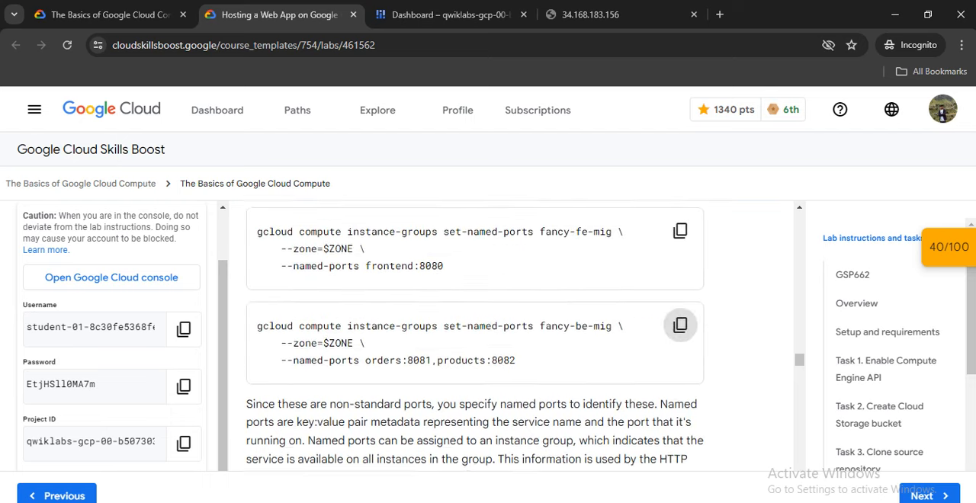
scroll(680, 326, "up", 2)
scroll(679, 326, "down", 6)
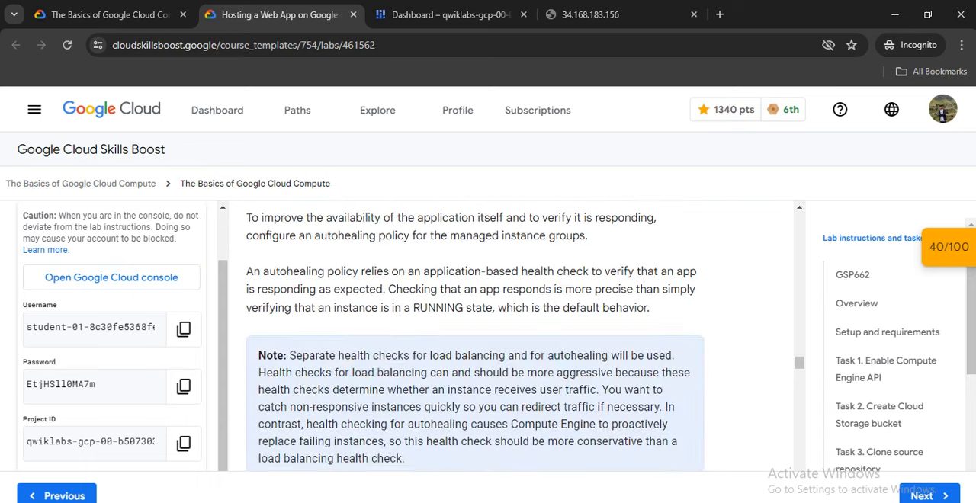
scroll(475, 336, "down", 4)
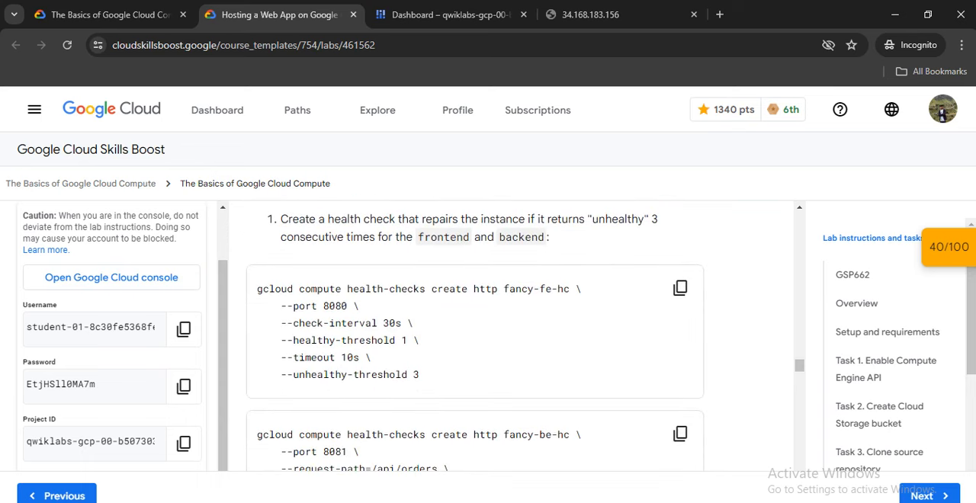
left_click(680, 287)
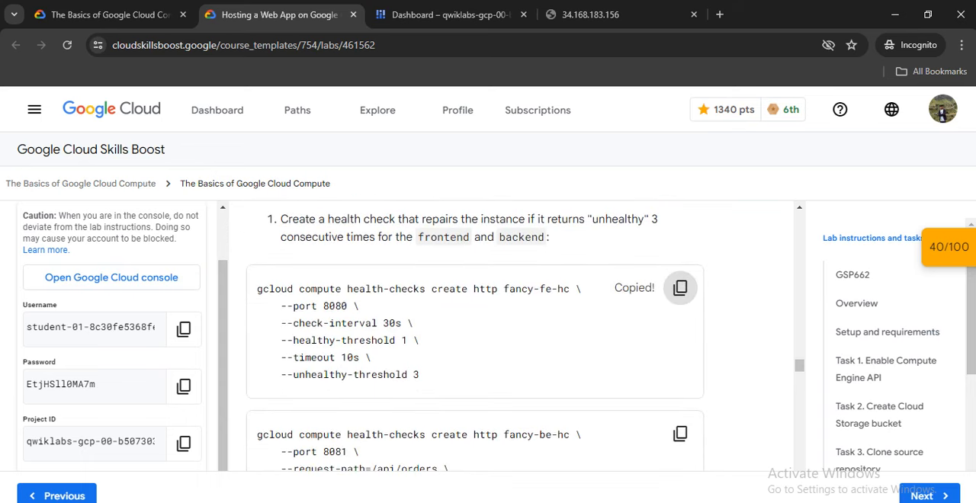
left_click(449, 14)
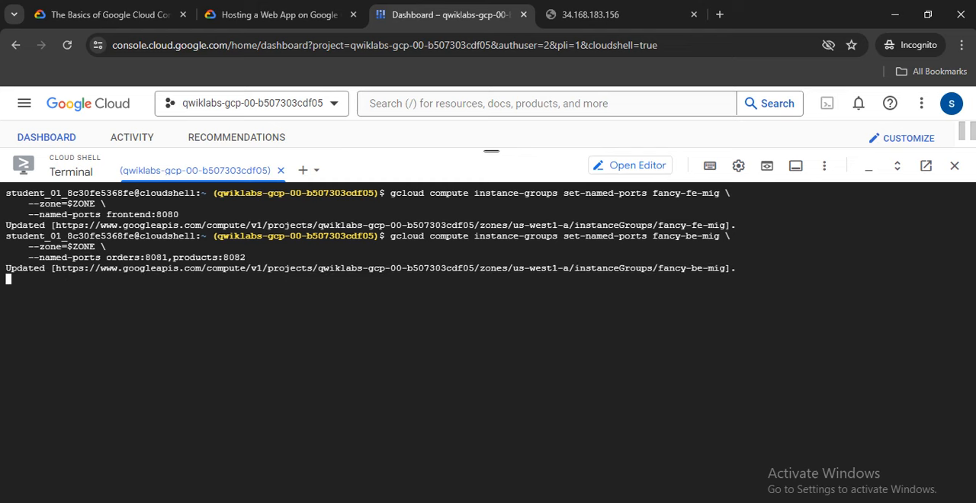
Create HTTP health check fancy-fe-hc on port 8080 with check interval 30s, healthy threshold 1, timeout 10s and unhealthy threshold 3.
left_click(511, 269)
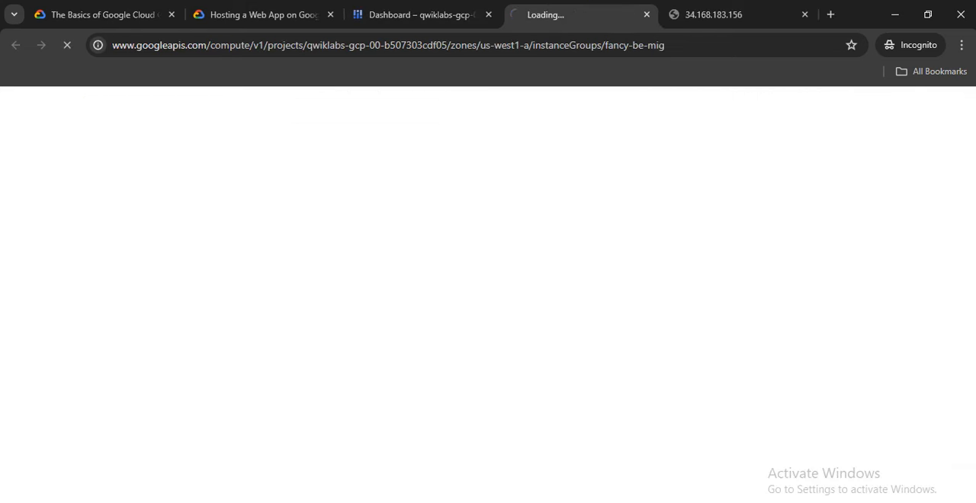
left_click(646, 14)
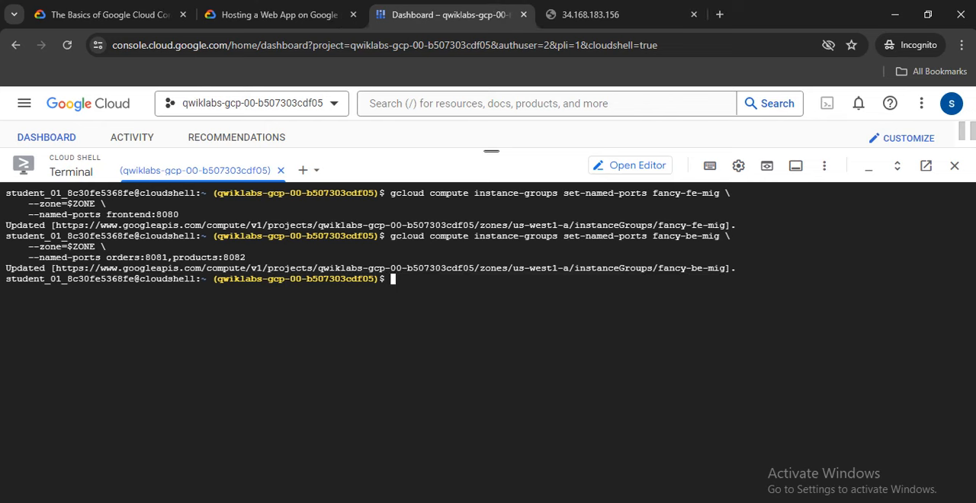
right_click(436, 302)
left_click(461, 174)
key("Return")
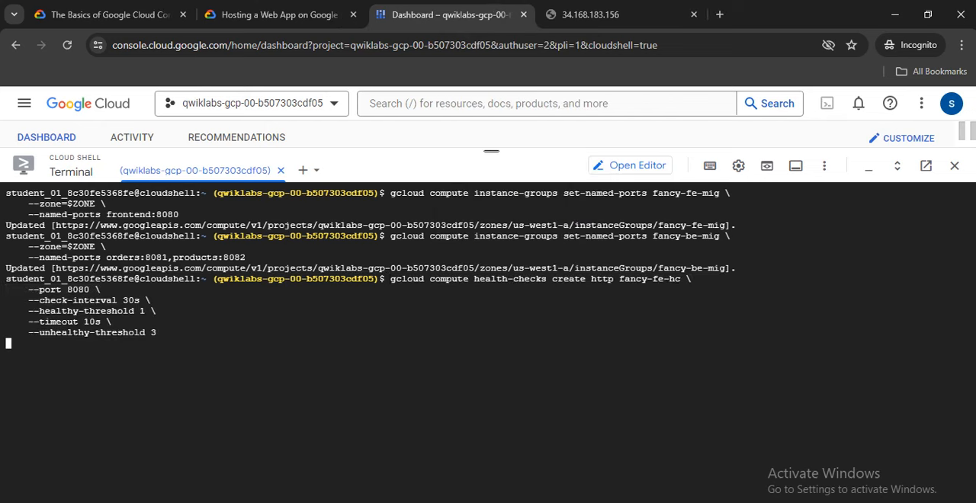
Using the lab's command, create HTTP health check fancy-be-hc on port 8081, path /api/orders, interval 30s, timeout 10s, healthy threshold 1, unhealthy threshold 3.
left_click(278, 14)
scroll(679, 287, "down", 2)
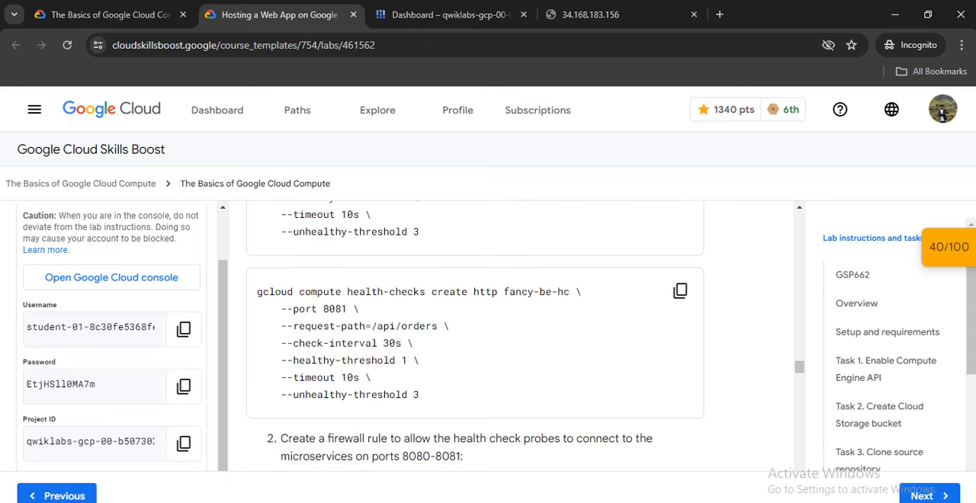
left_click(679, 291)
scroll(679, 290, "down", 3)
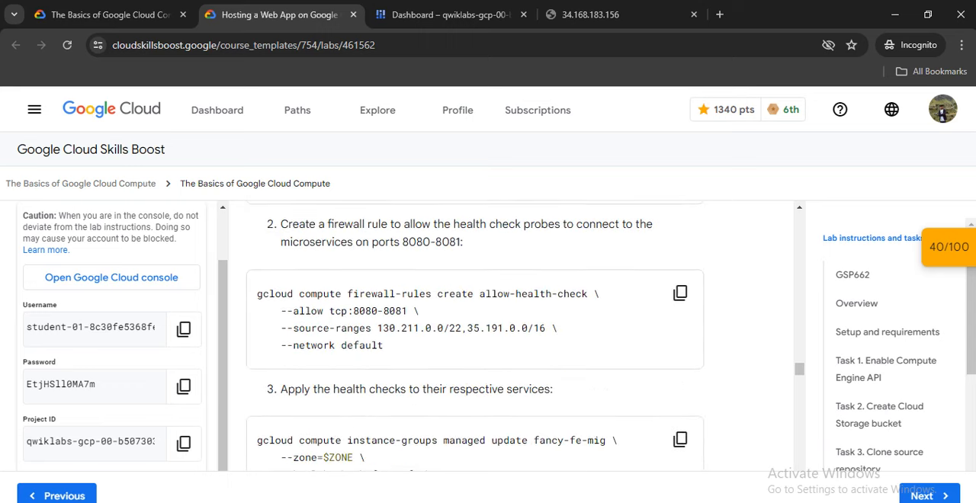
scroll(679, 290, "up", 2)
left_click(457, 15)
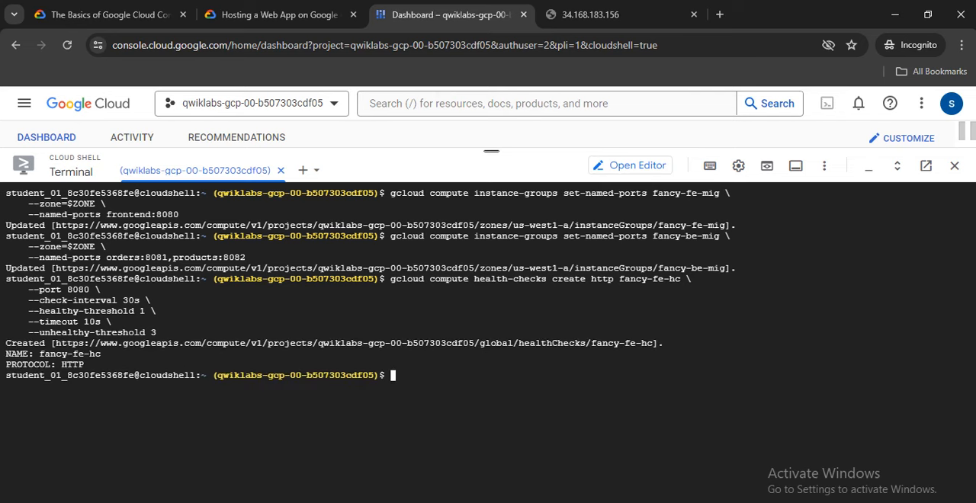
right_click(438, 84)
left_click(462, 216)
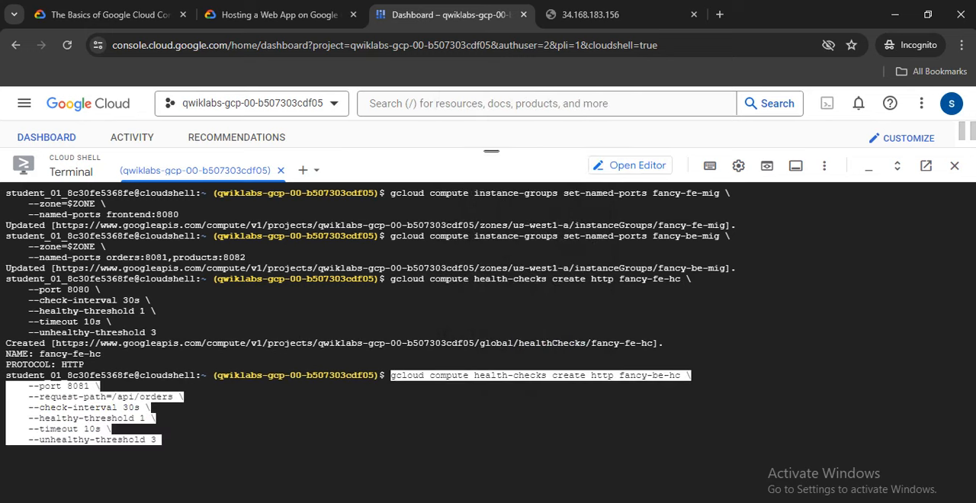
key("Return")
Paste the lab's command into Cloud Shell creating firewall rule allow-health-check for tcp:8080-8081 from 130.211.0.0/22,35.191.0.0/16 on network default.
left_click(134, 15)
left_click(267, 15)
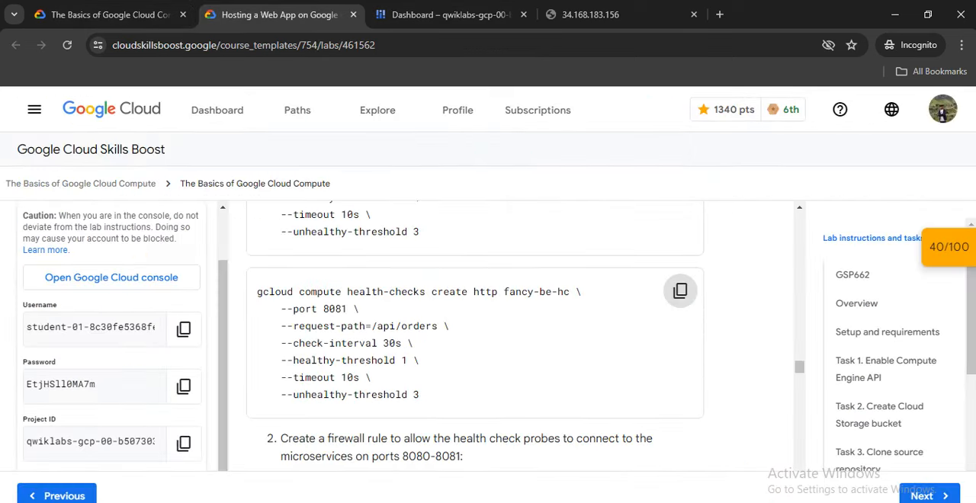
scroll(475, 336, "down", 5)
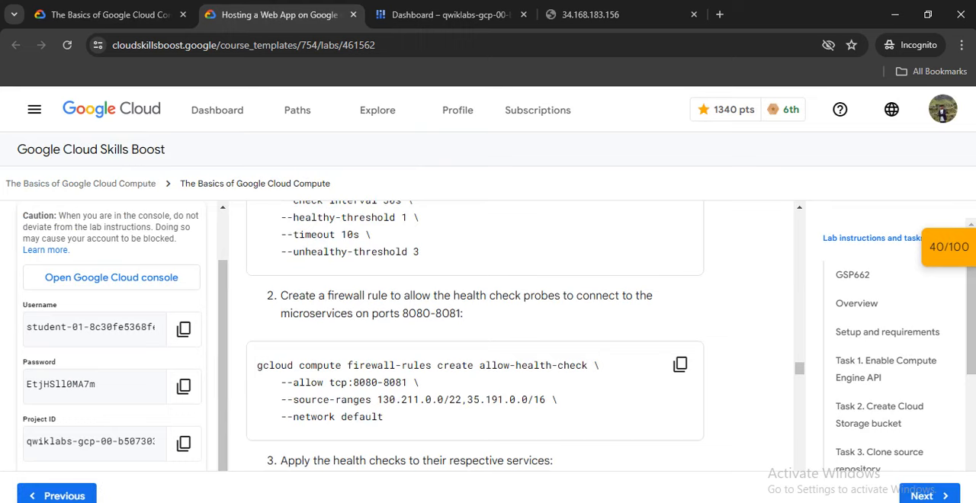
left_click(680, 308)
scroll(680, 309, "down", 2)
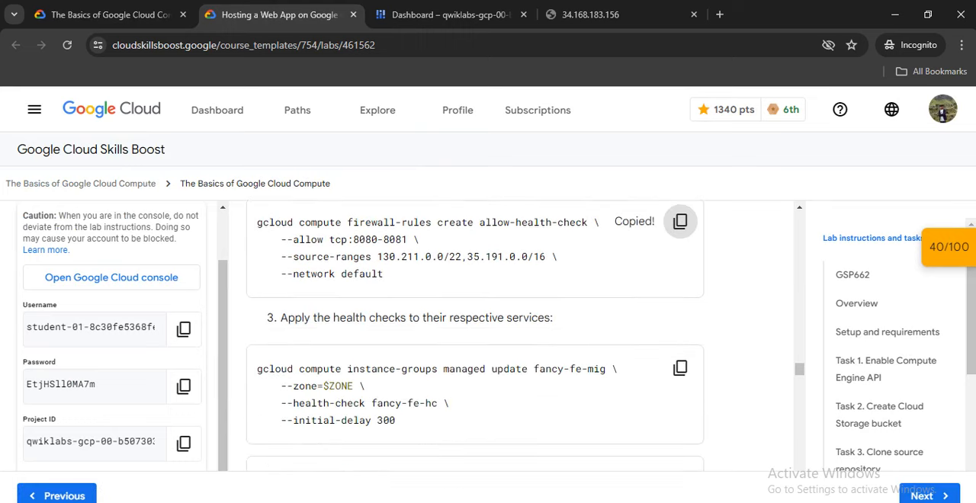
scroll(679, 309, "up", 1)
left_click(450, 15)
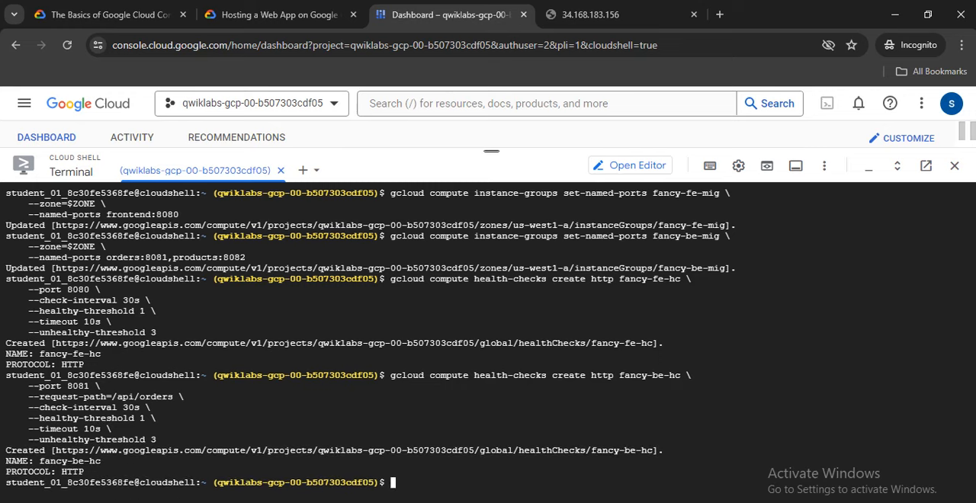
right_click(482, 417)
left_click(505, 194)
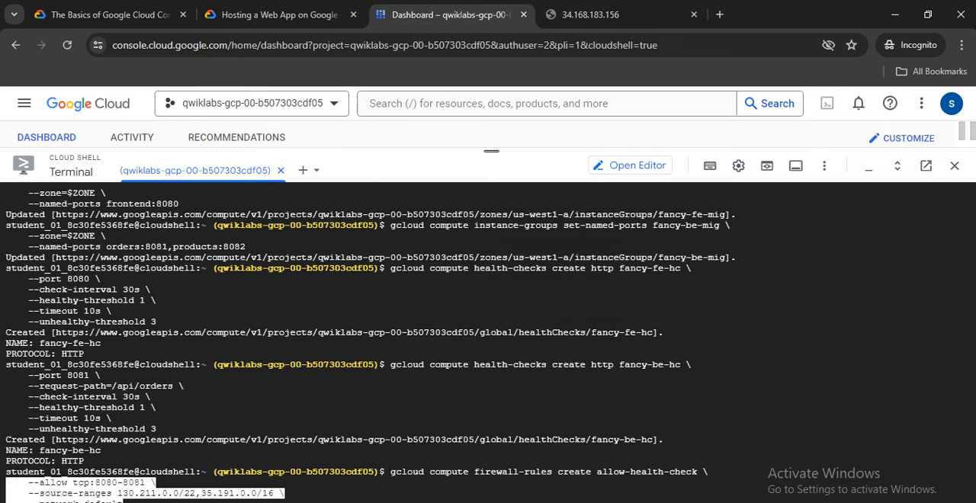
Apply health check fancy-fe-hc to managed instance group fancy-fe-mig in $ZONE with initial delay 300, using the lab's command in Cloud Shell.
left_click(279, 15)
scroll(474, 335, "down", 2)
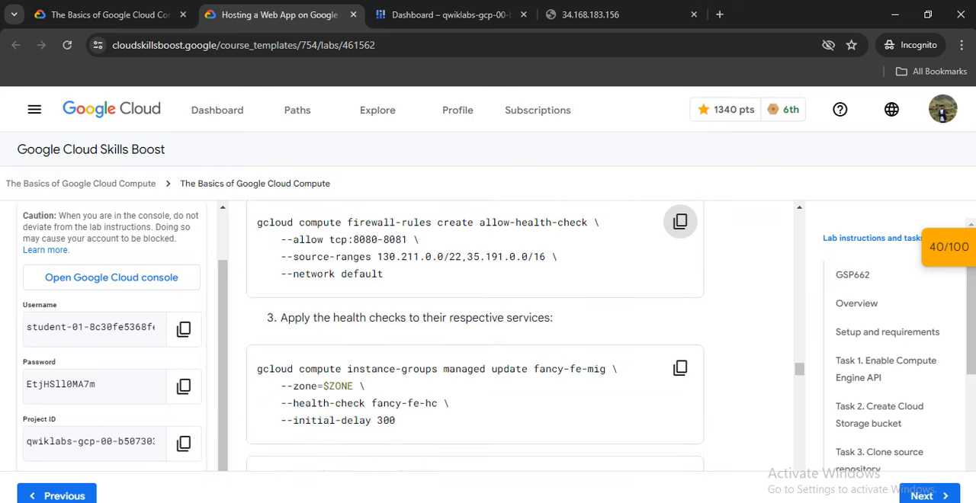
scroll(680, 220, "down", 2)
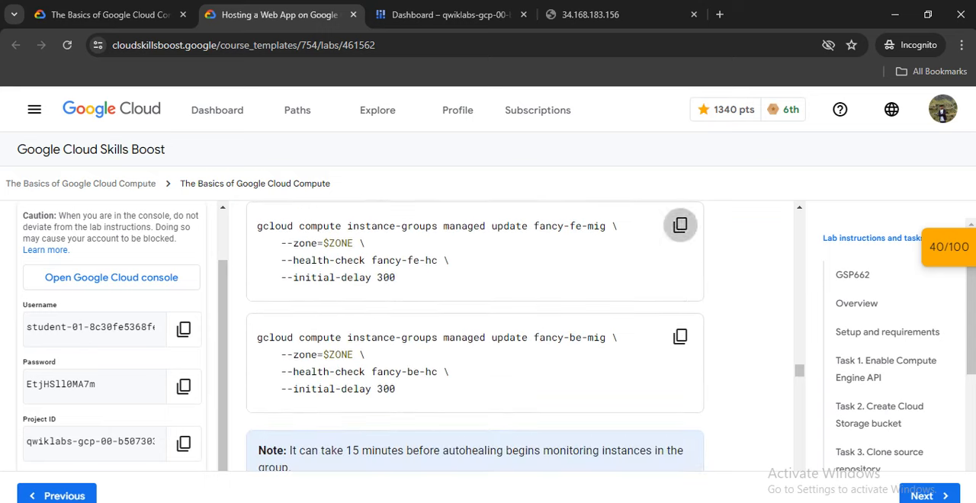
left_click(679, 225)
left_click(450, 14)
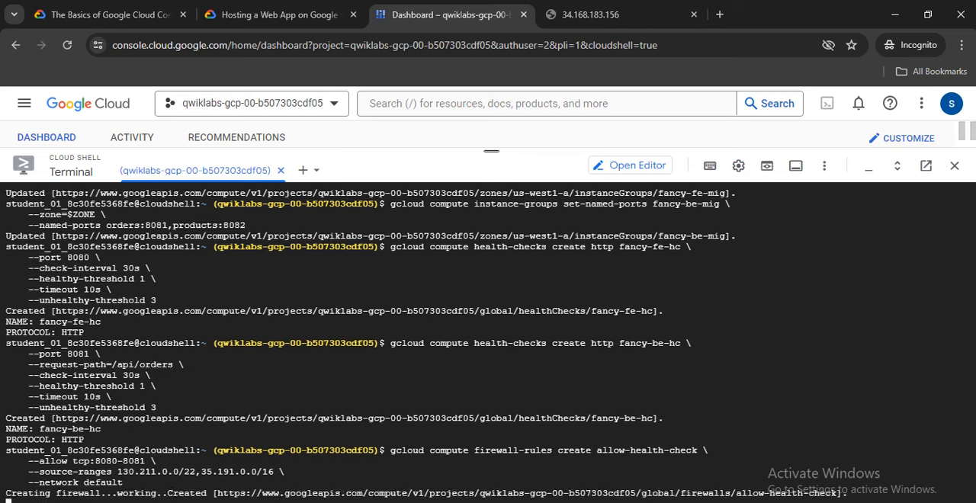
right_click(360, 146)
left_click(381, 287)
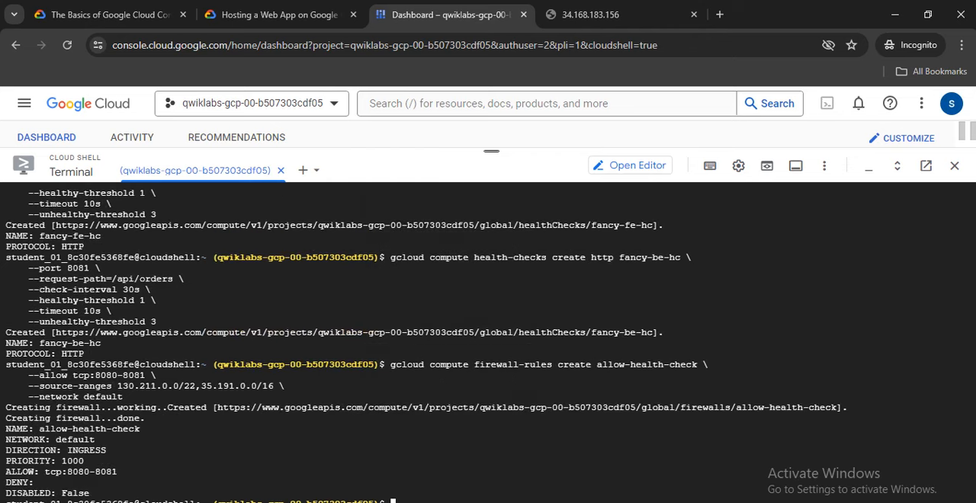
Clear the terminal and run the lab's command applying health check fancy-be-hc to fancy-be-mig in $ZONE with initial delay 300.
left_click(279, 15)
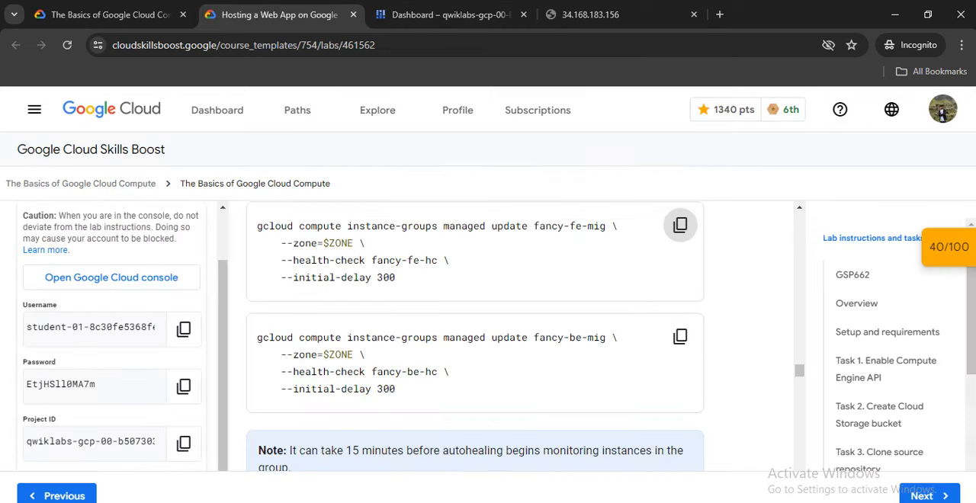
left_click(680, 336)
left_click(449, 15)
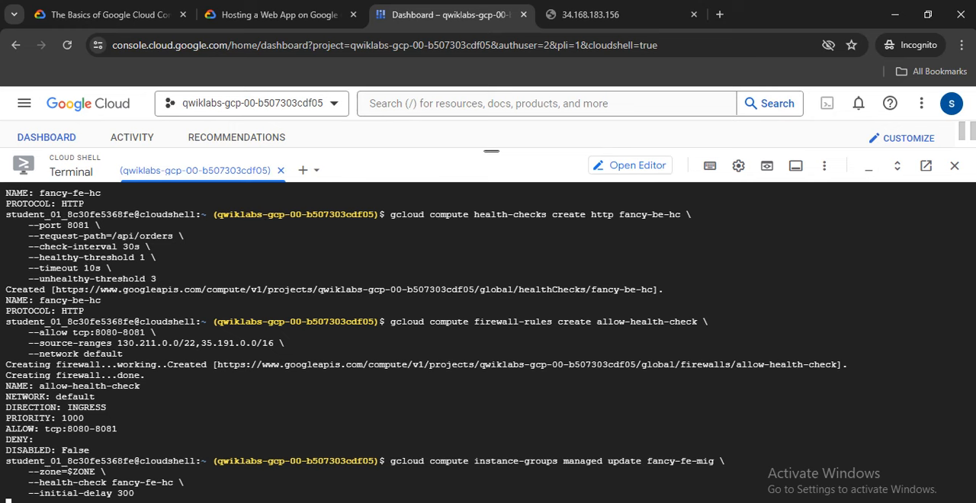
left_click(279, 14)
left_click(450, 15)
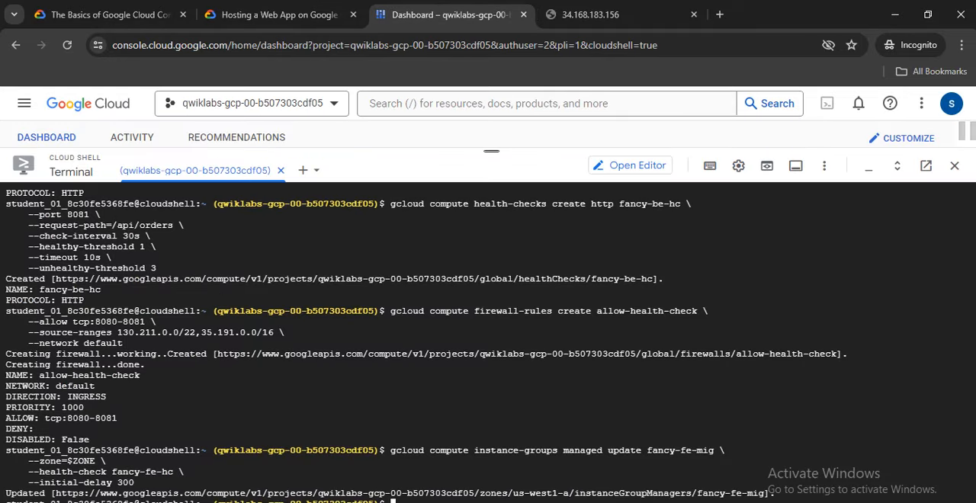
type("clear")
key("Return")
right_click(413, 324)
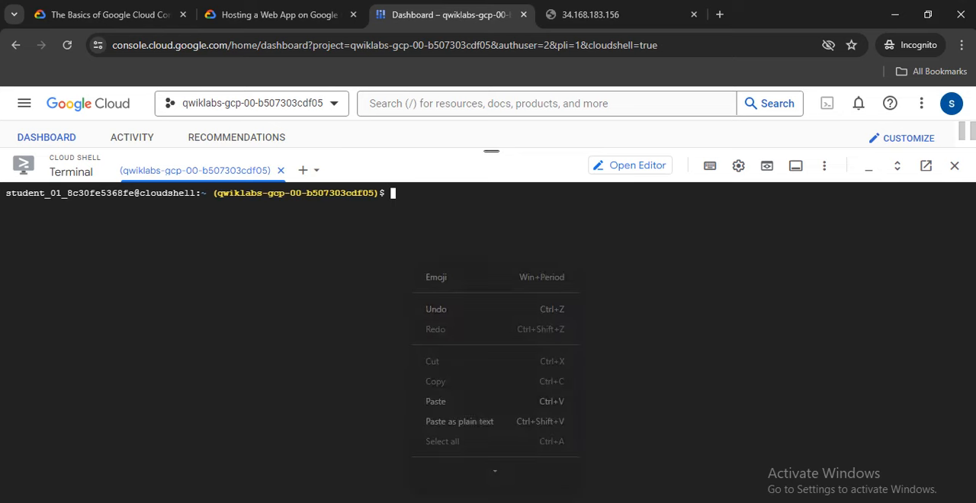
left_click(434, 399)
key("Return")
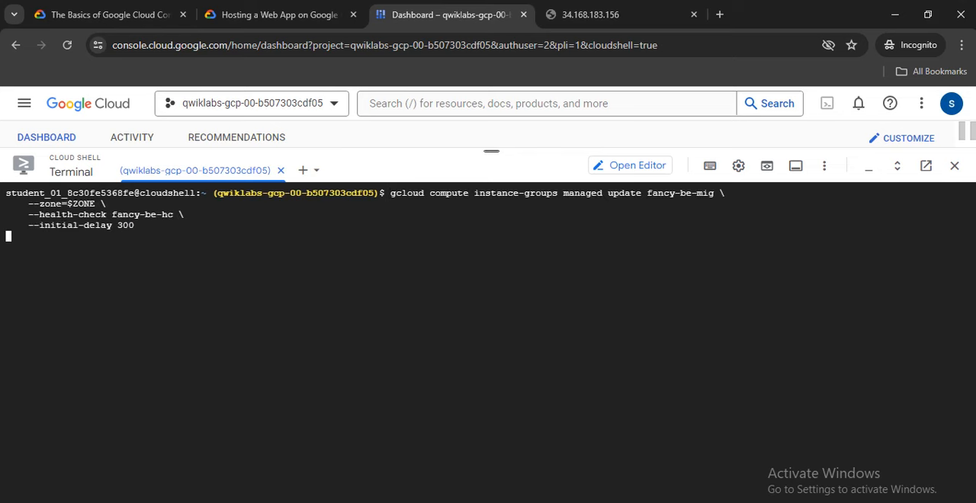
Review the lab's autohealing instructions and checkpoint list, and check Cloud Shell for the status of the fancy-be-mig update.
left_click(279, 14)
scroll(680, 336, "down", 3)
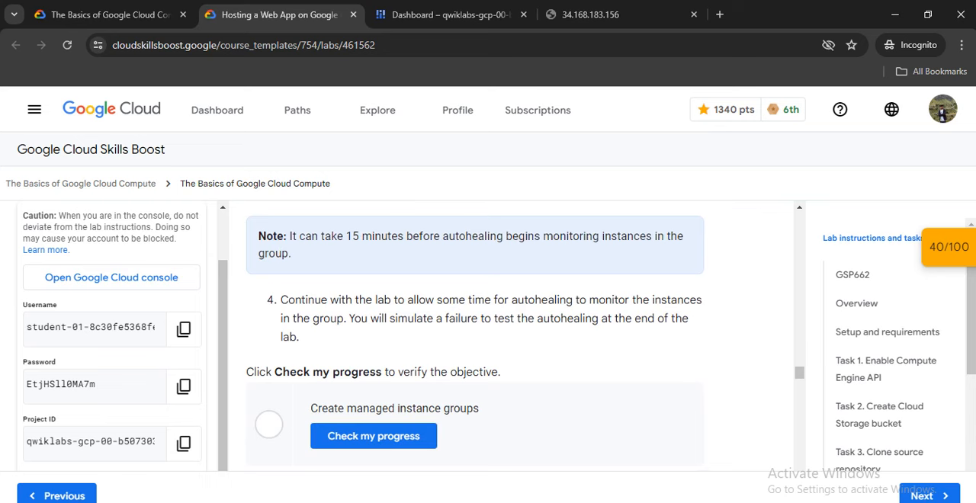
left_click(449, 15)
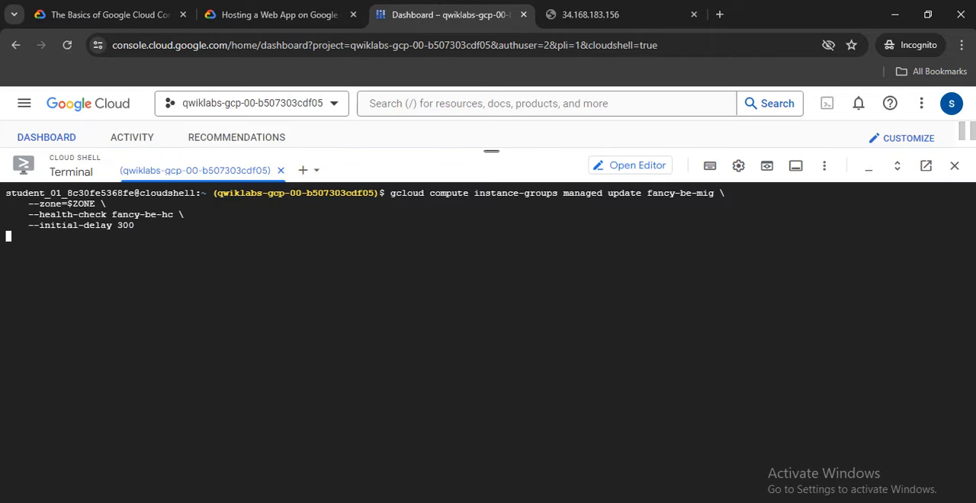
left_click(278, 14)
scroll(518, 336, "down", 3)
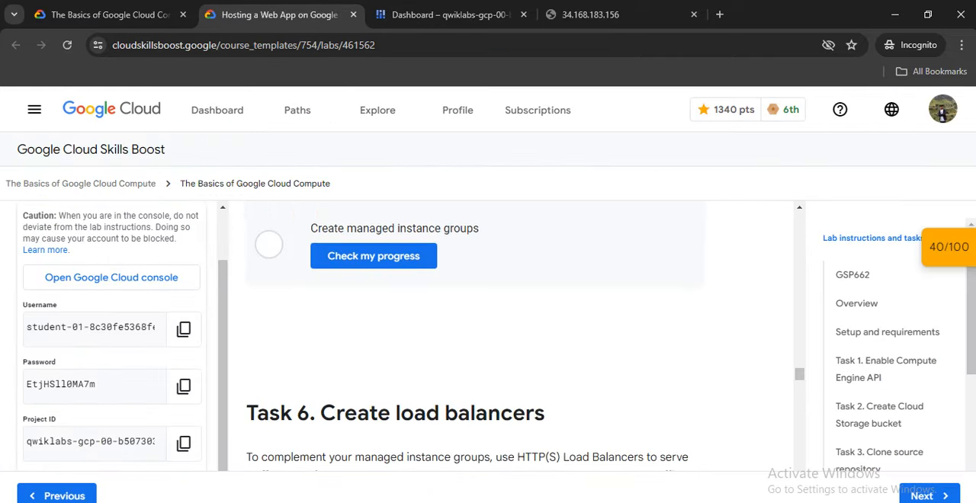
scroll(519, 336, "up", 1)
left_click(948, 247)
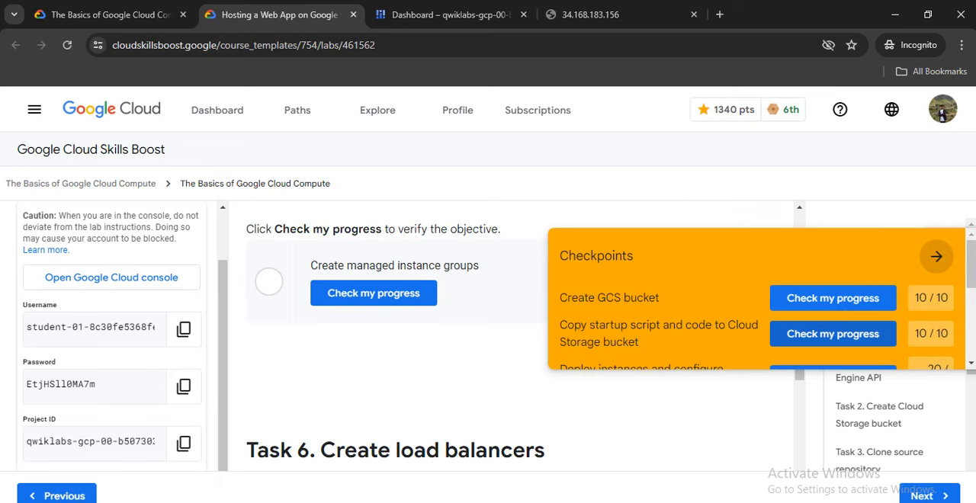
scroll(754, 305, "down", 1)
scroll(754, 305, "down", 2)
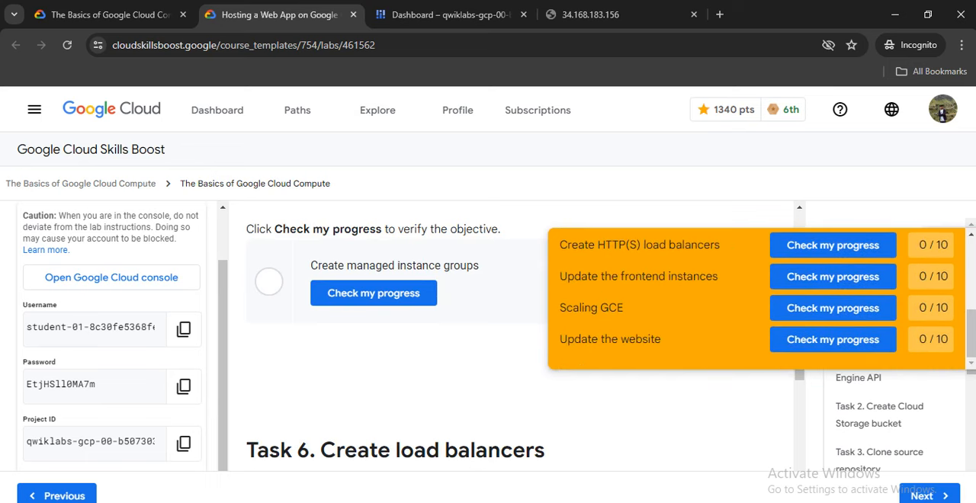
key("ctrl+Tab")
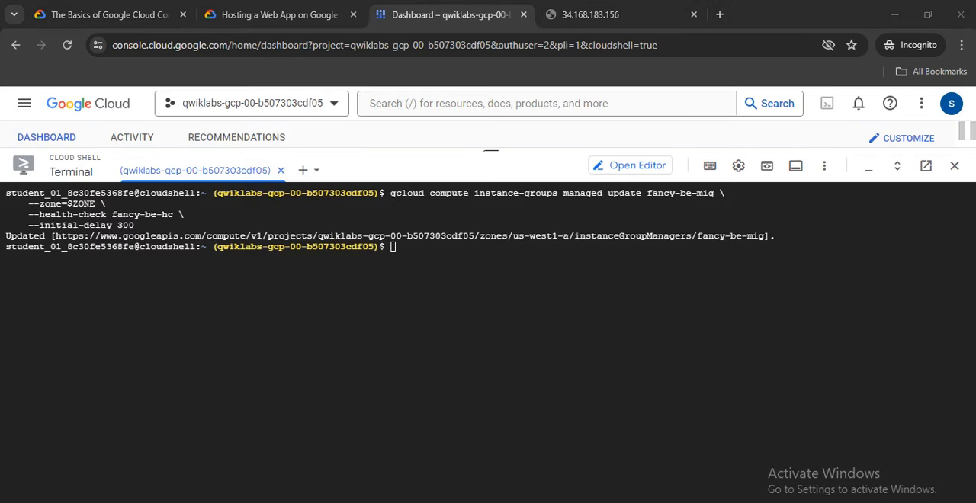
Verify the lab's "Create managed instance groups" objective with its progress check.
left_click(281, 14)
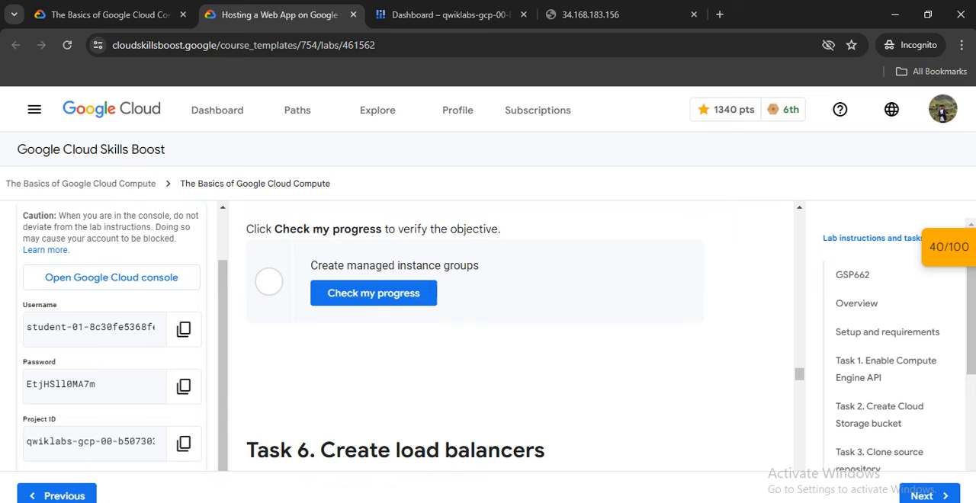
left_click(373, 293)
scroll(373, 293, "up", 1)
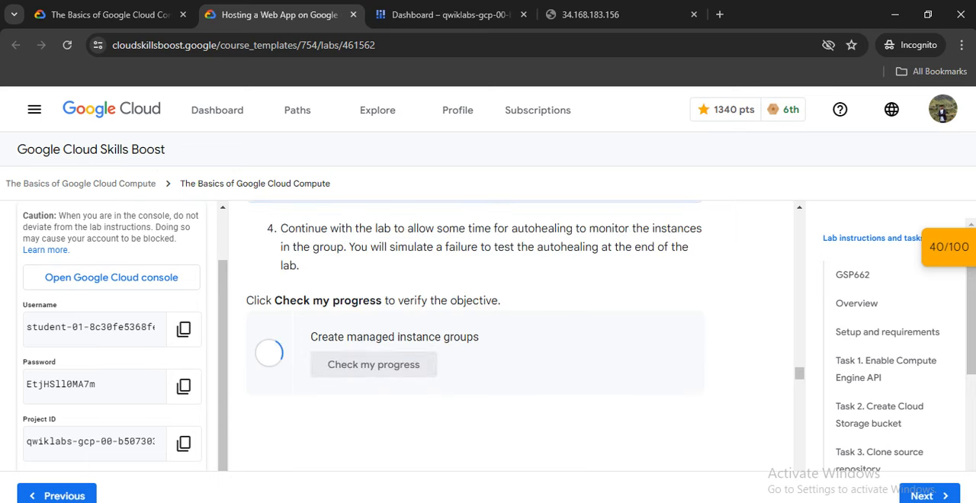
scroll(511, 335, "up", 1)
scroll(511, 335, "down", 7)
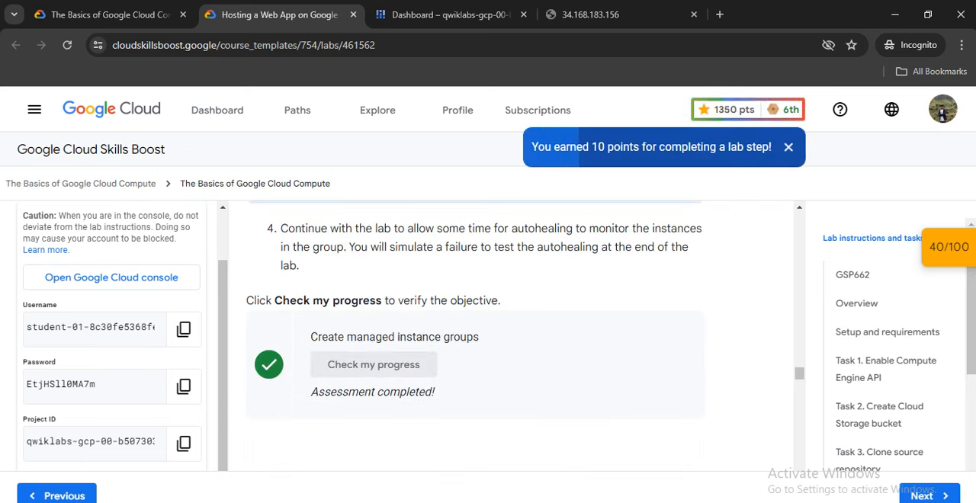
From the lab's Task 6, run the command creating HTTP health check fancy-fe-frontend-hc with request path / on port 8080.
scroll(510, 335, "down", 9)
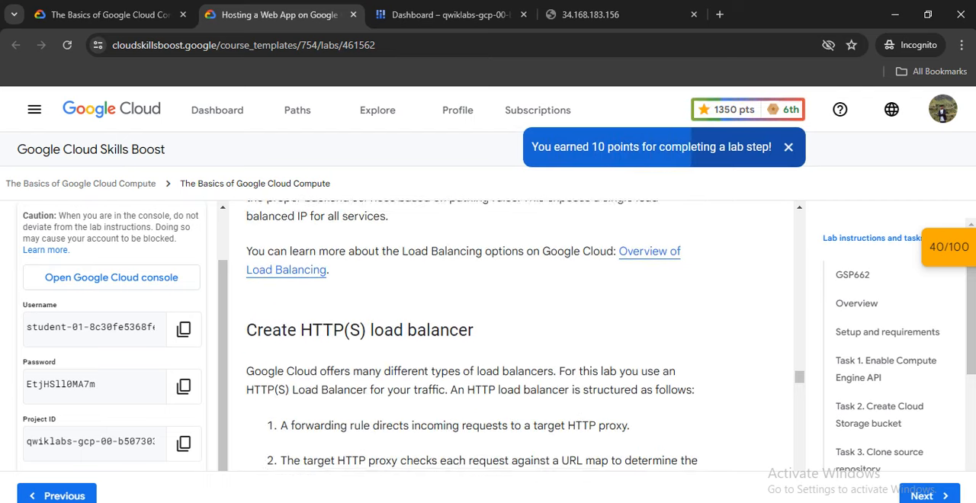
scroll(475, 335, "down", 2)
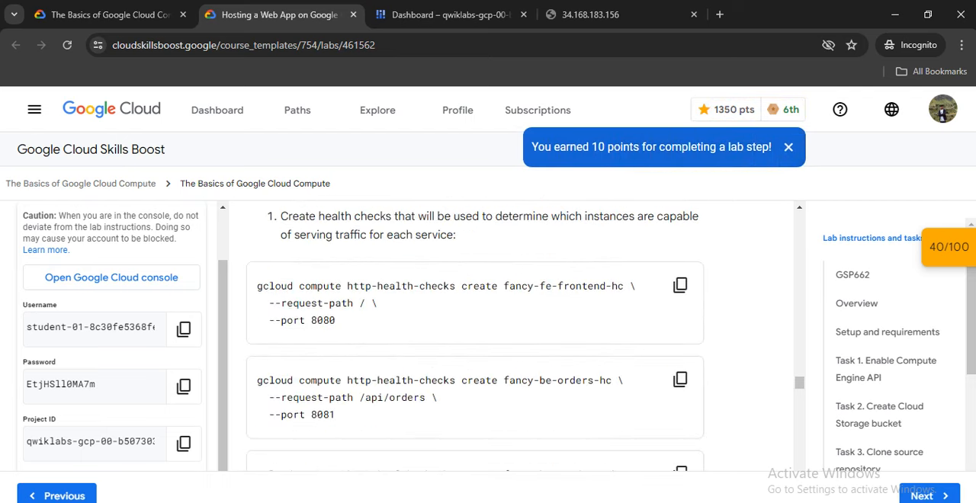
left_click(679, 284)
left_click(451, 15)
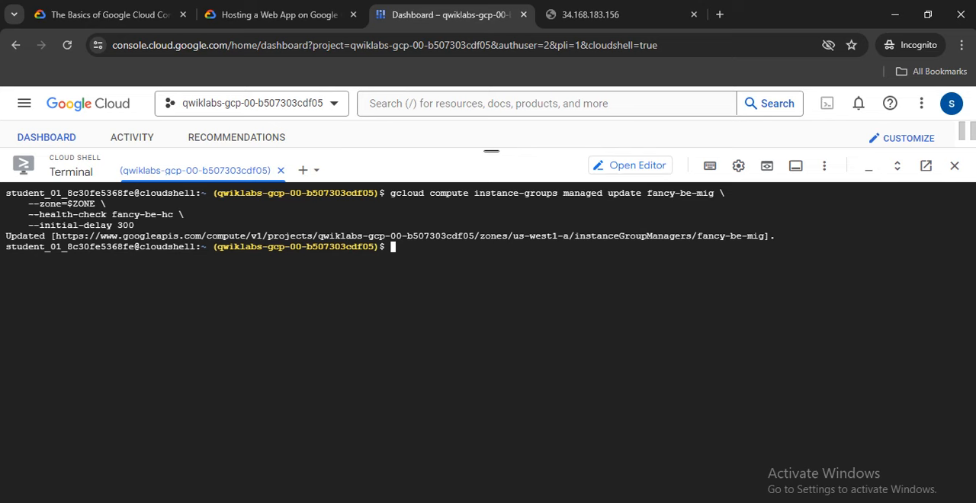
right_click(415, 272)
left_click(442, 165)
key("Return")
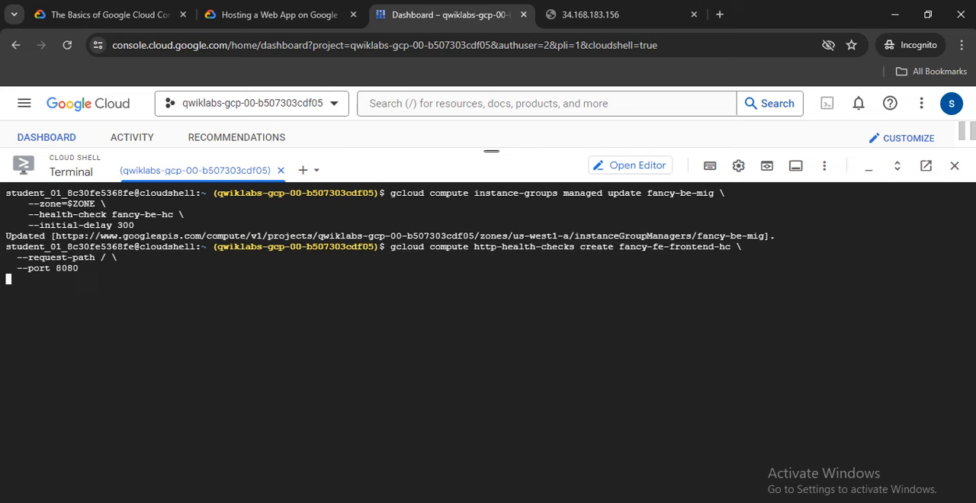
Create HTTP health check fancy-be-orders-hc with request path /api/orders on port 8081 using the lab's command.
key("ctrl+shift+Tab")
left_click(677, 379)
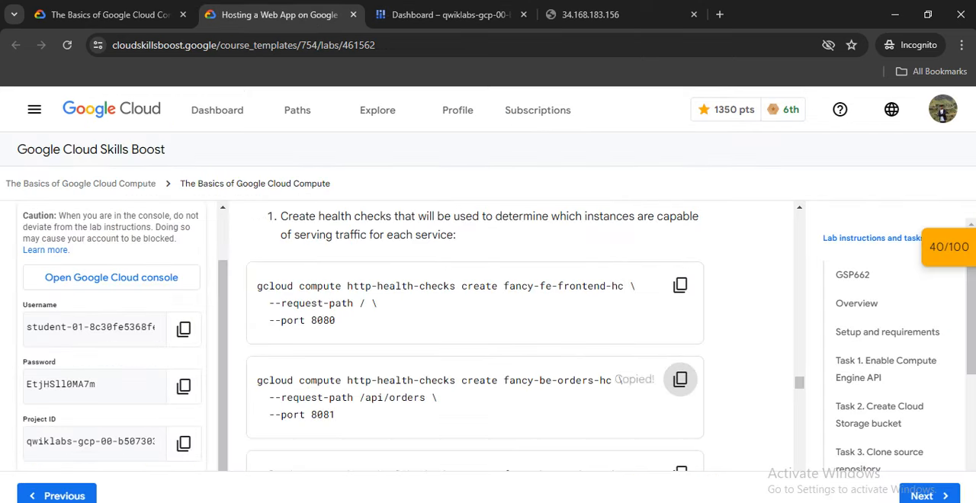
scroll(680, 333, "down", 1)
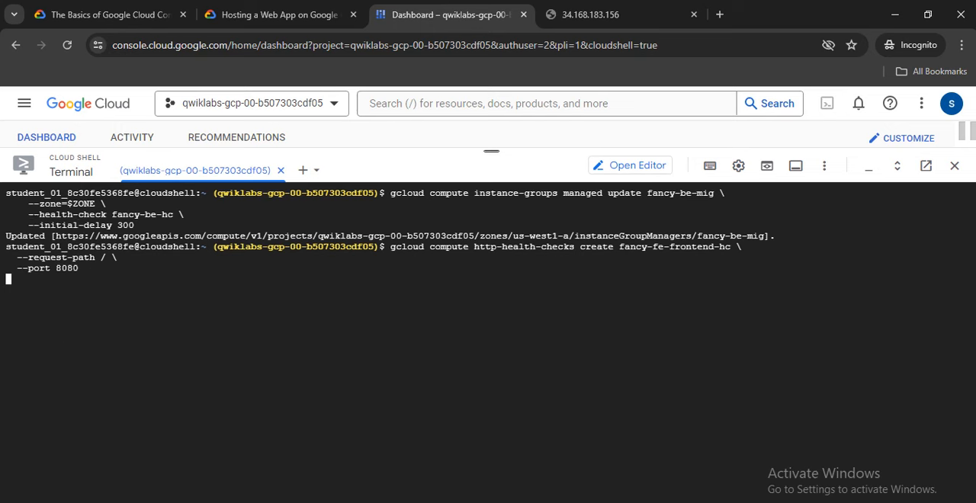
left_click(450, 15)
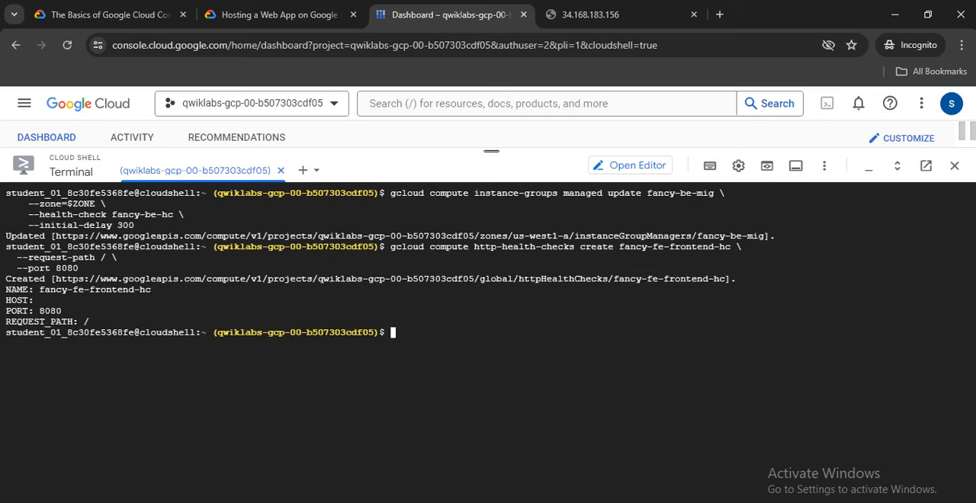
right_click(397, 333)
left_click(427, 176)
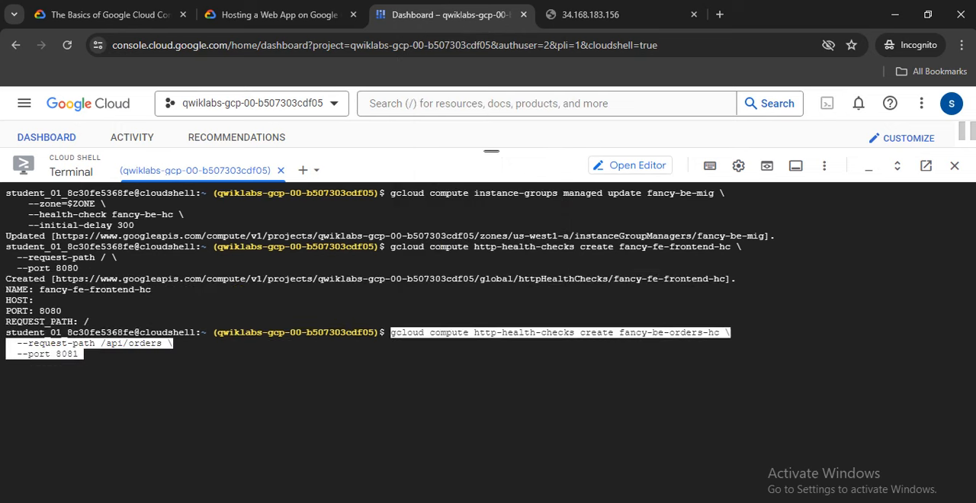
key("Return")
Create HTTP health check fancy-be-products-hc with request path /api/products on port 8082 using the lab's command.
left_click(279, 14)
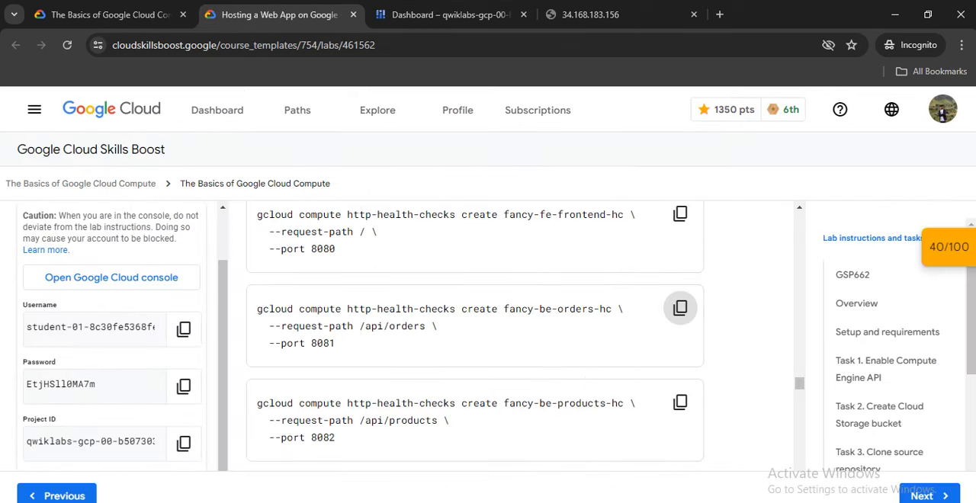
left_click(680, 402)
left_click(450, 14)
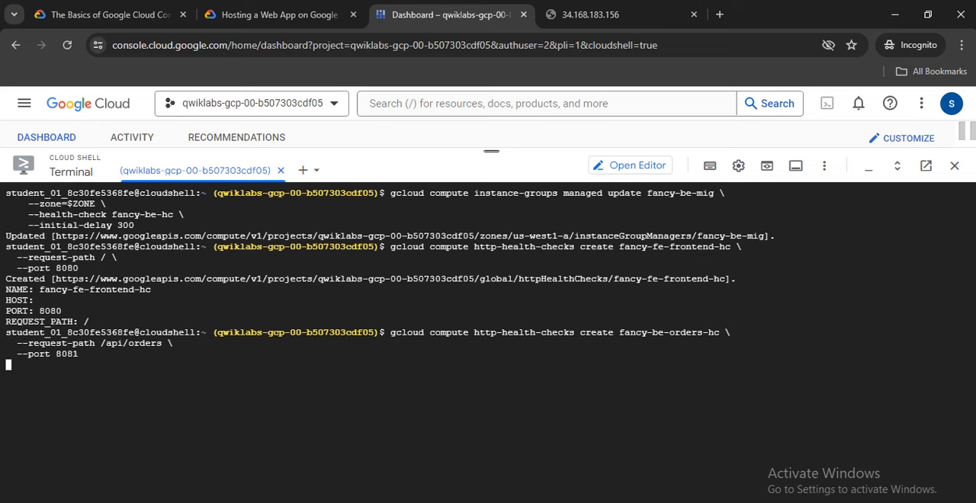
right_click(390, 407)
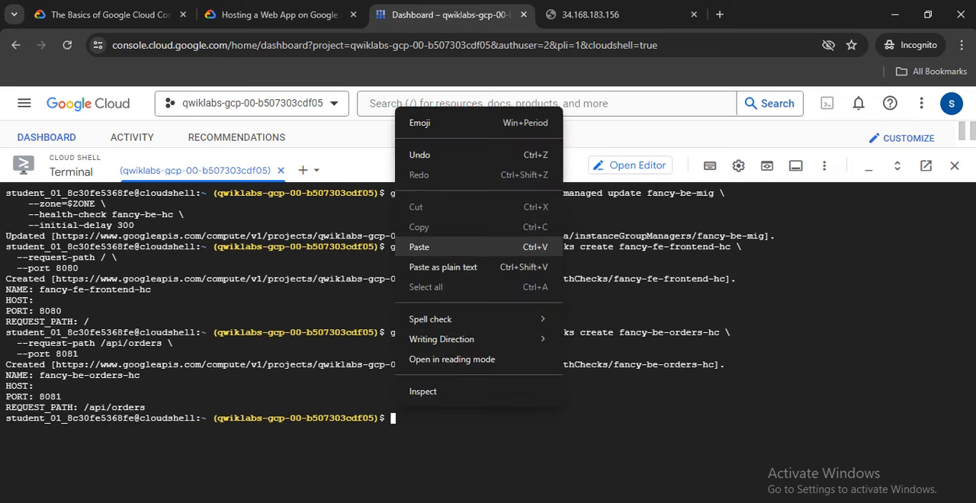
left_click(412, 246)
key("Return")
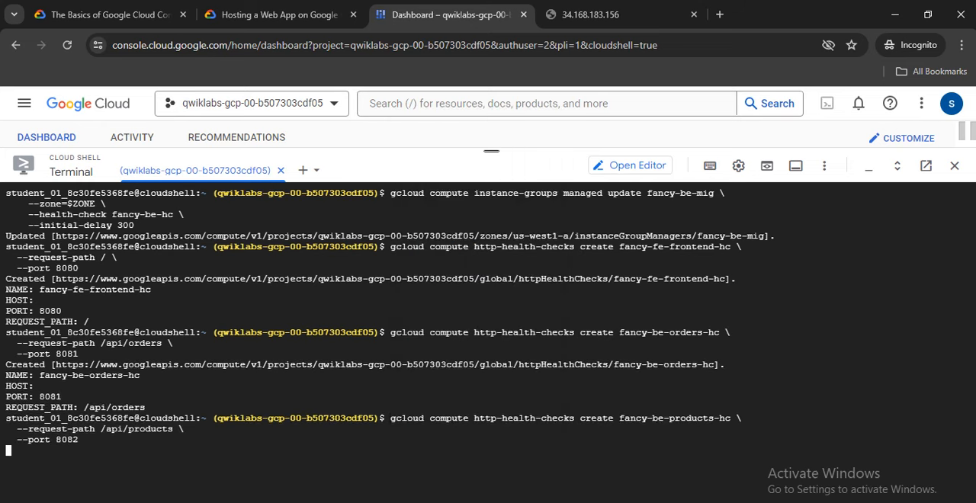
Clear the terminal and run the lab's command creating global backend service fancy-fe-frontend with health check fancy-fe-frontend-hc and port name frontend.
left_click(279, 15)
scroll(474, 336, "down", 3)
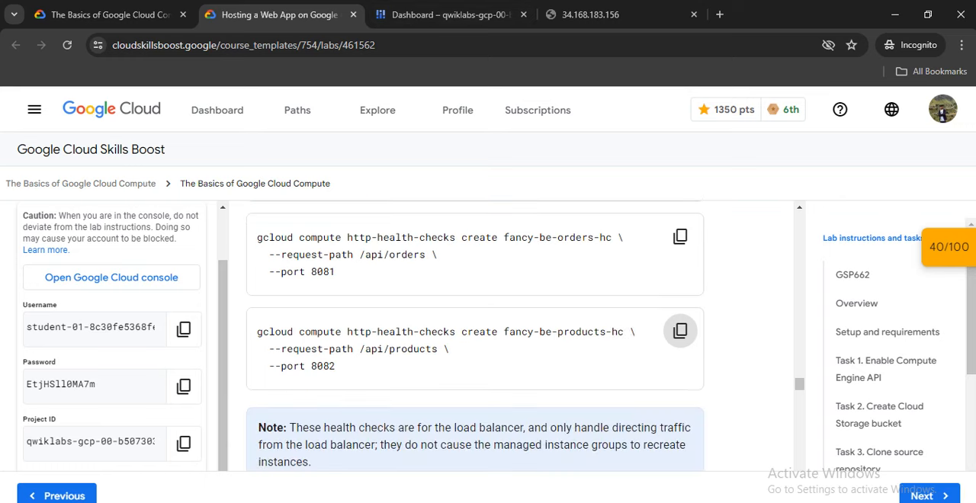
scroll(474, 336, "down", 2)
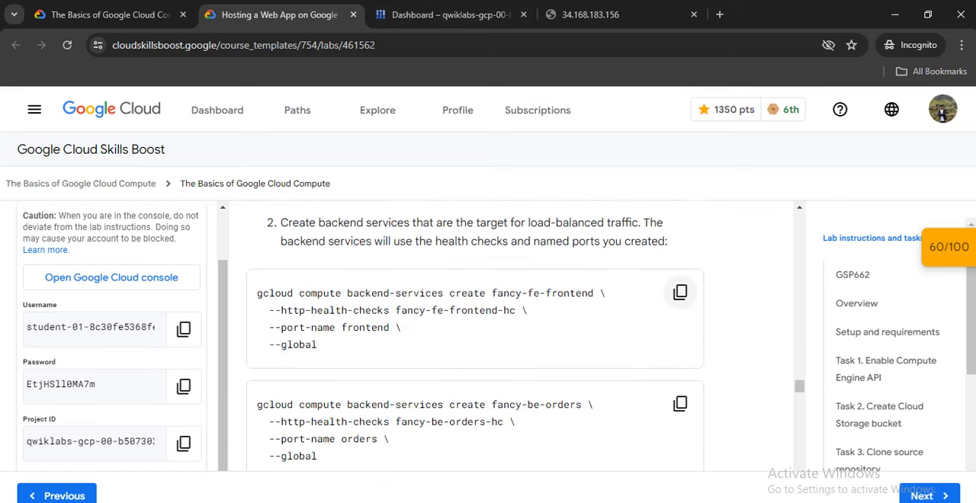
left_click(680, 292)
left_click(450, 15)
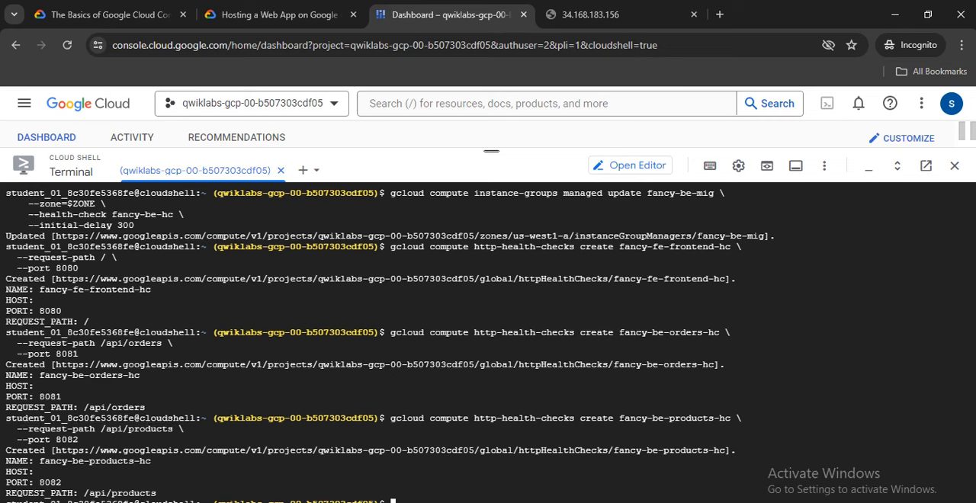
type("clear")
key("Return")
right_click(428, 329)
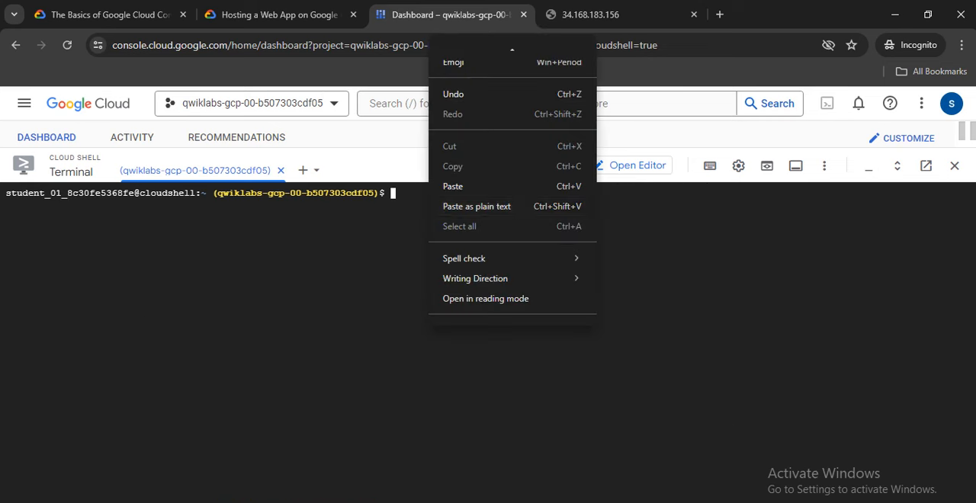
left_click(454, 186)
key("Return")
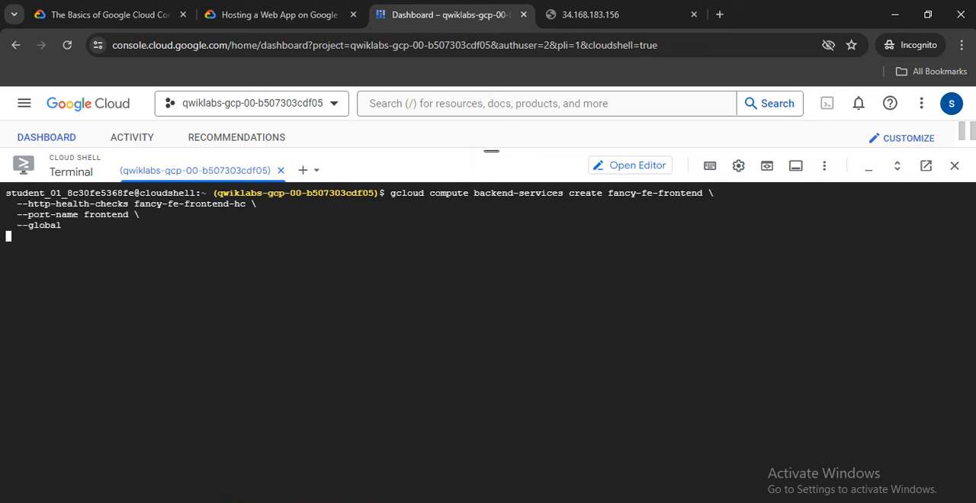
Close the 34.168.183.156 page and run the lab's command creating global backend service fancy-be-orders with health check fancy-be-orders-hc and port name orders.
left_click(279, 14)
scroll(679, 293, "down", 1)
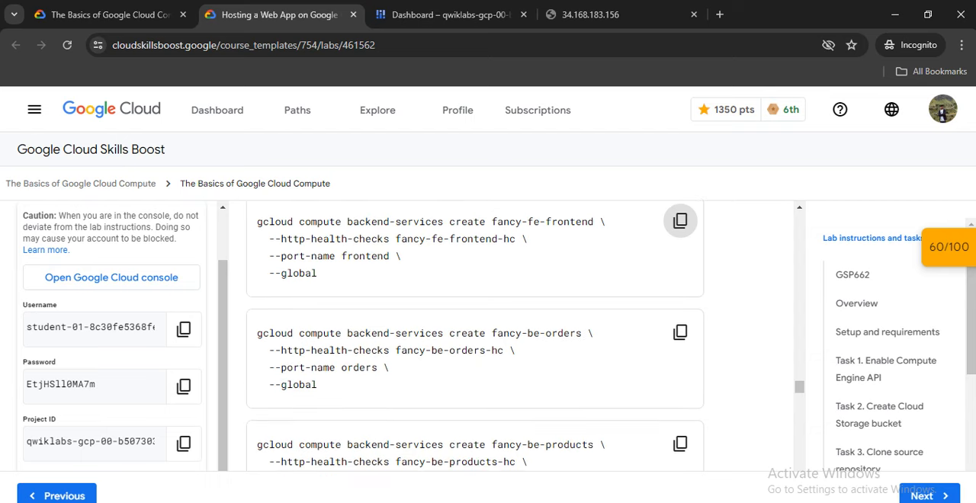
left_click(680, 332)
left_click(451, 15)
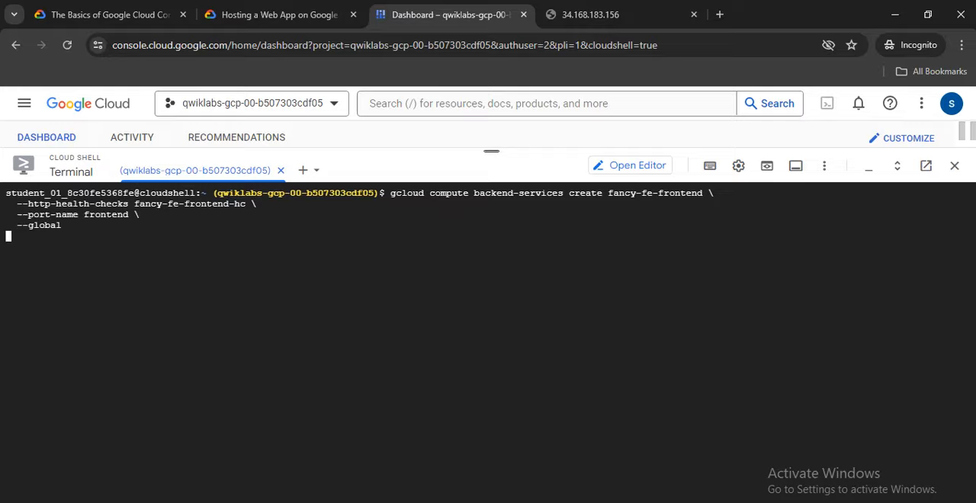
left_click(592, 14)
left_click(457, 14)
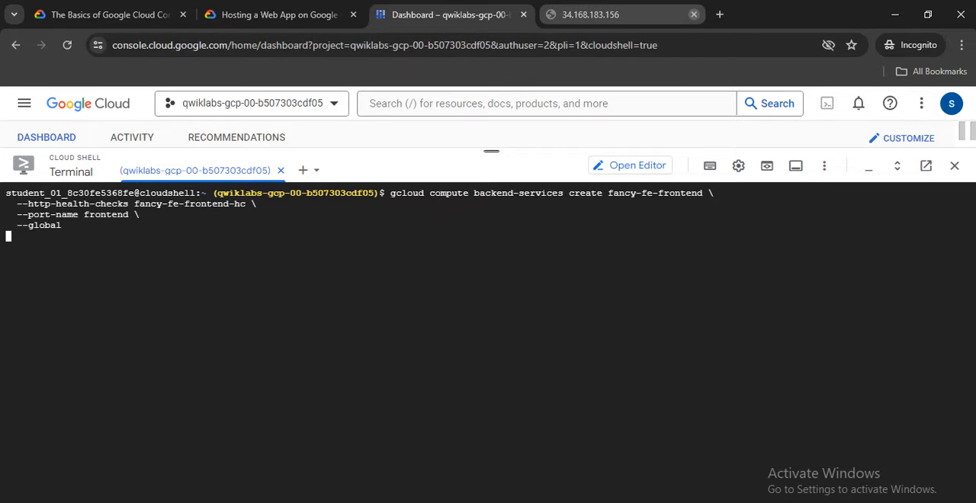
left_click(694, 14)
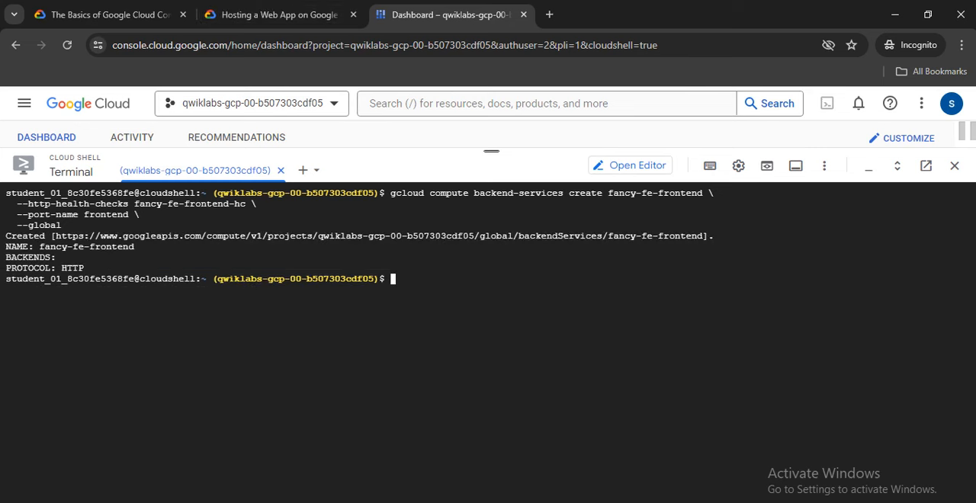
right_click(427, 190)
left_click(505, 186)
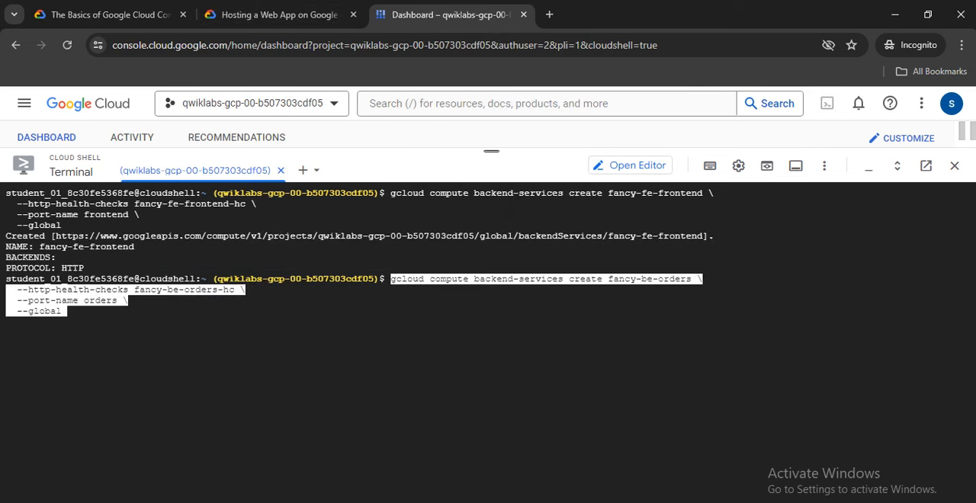
Create global backend service fancy-be-products with health check fancy-be-products-hc and port name products using the lab's command.
left_click(278, 14)
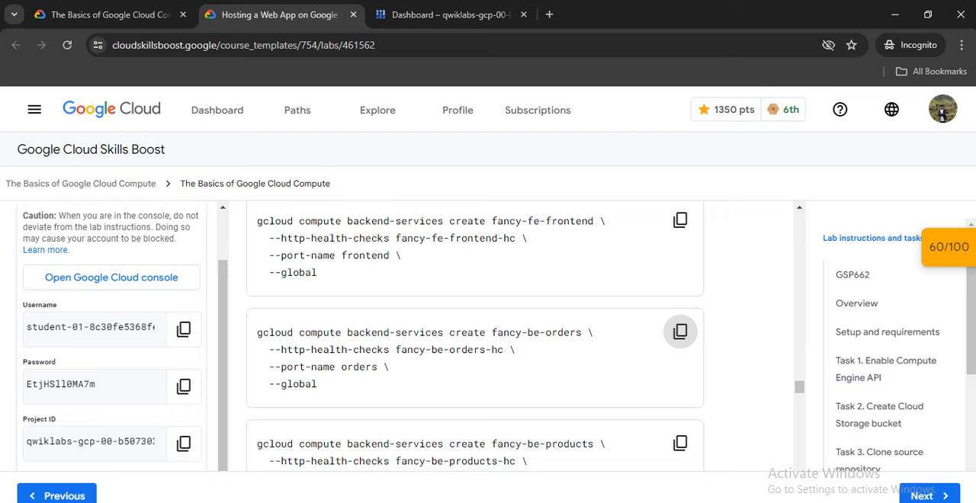
scroll(680, 332, "down", 1)
left_click(680, 310)
scroll(680, 305, "down", 1)
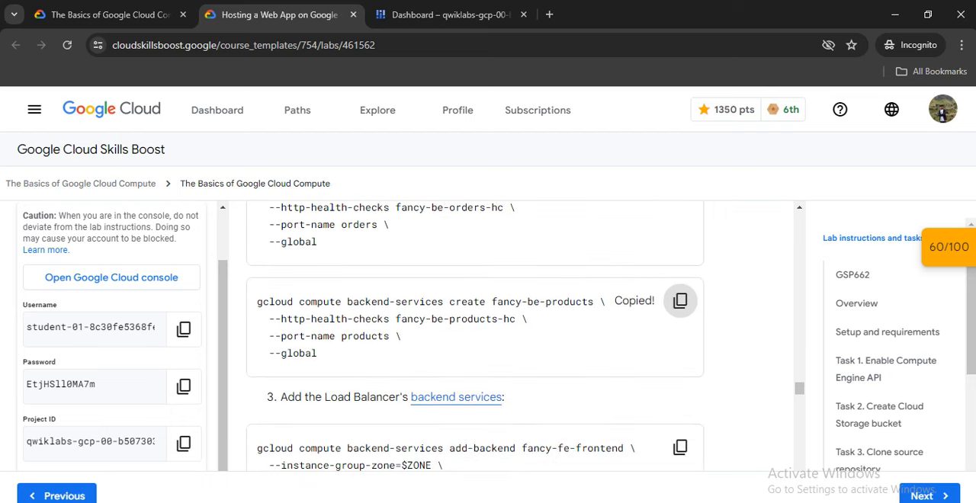
scroll(680, 305, "down", 1)
left_click(450, 15)
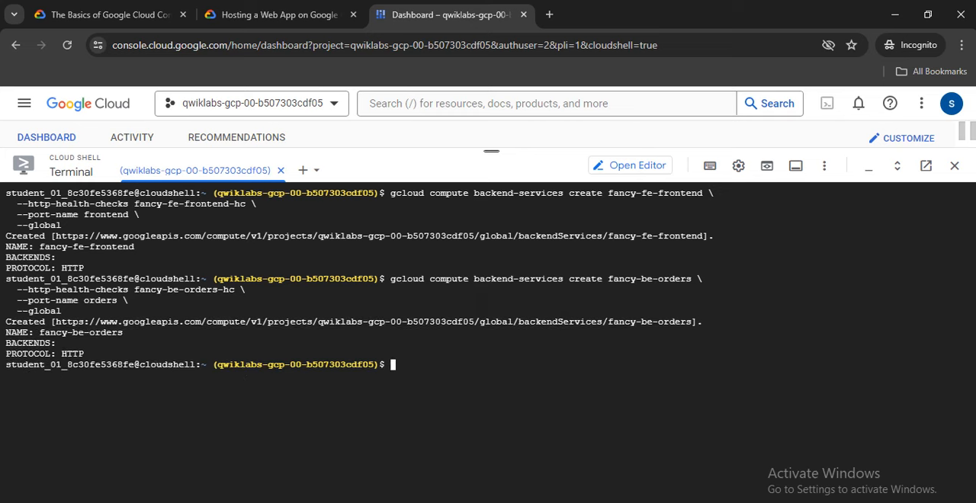
right_click(385, 363)
left_click(415, 199)
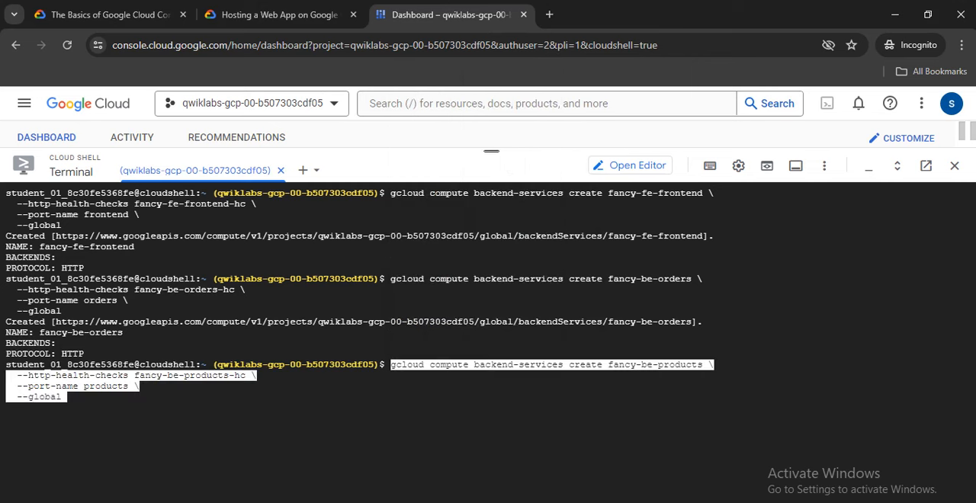
type("\\")
key("BackSpace")
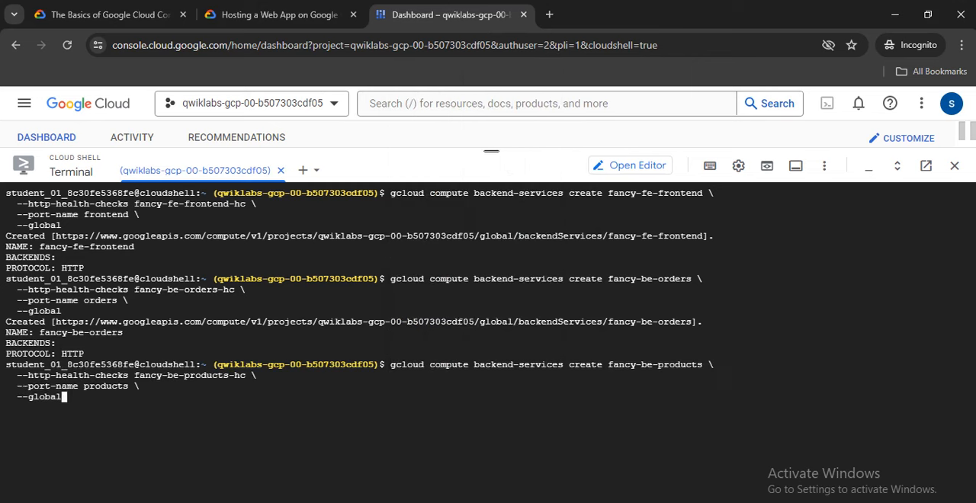
key("Return")
Run the lab's command adding instance group fancy-fe-mig in zone $ZONE as a backend of global service fancy-fe-frontend.
left_click(278, 14)
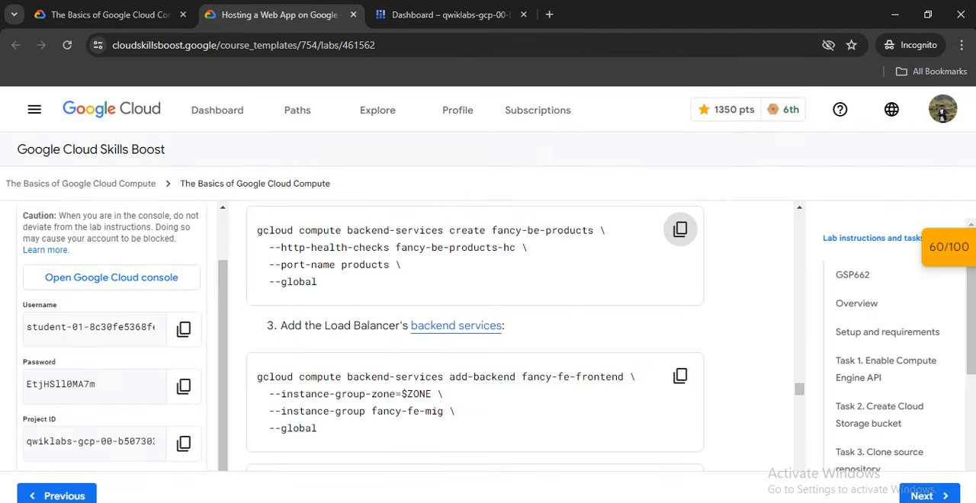
scroll(680, 229, "down", 2)
left_click(678, 229)
scroll(679, 229, "up", 2)
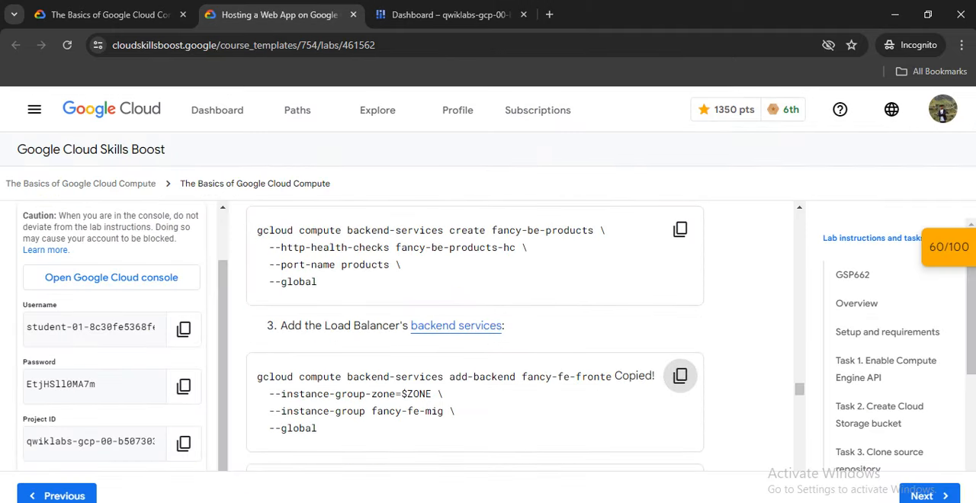
left_click(450, 14)
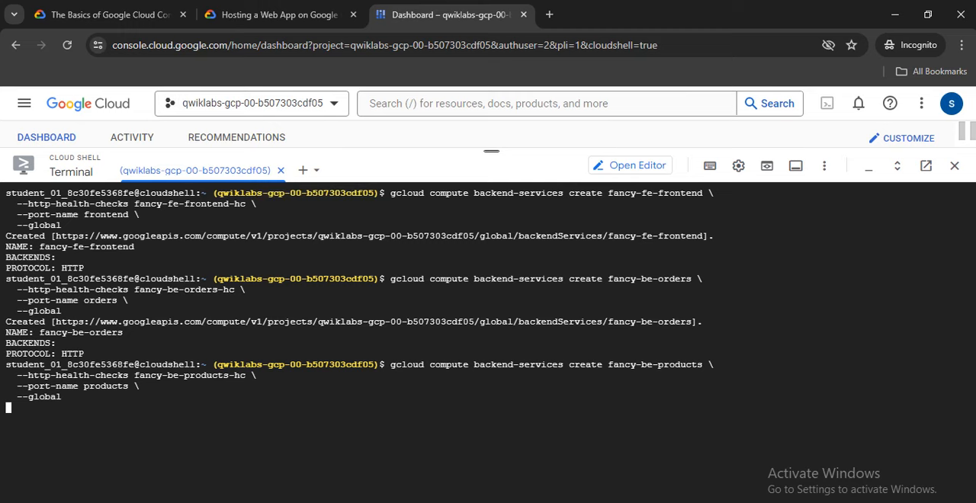
left_click(278, 15)
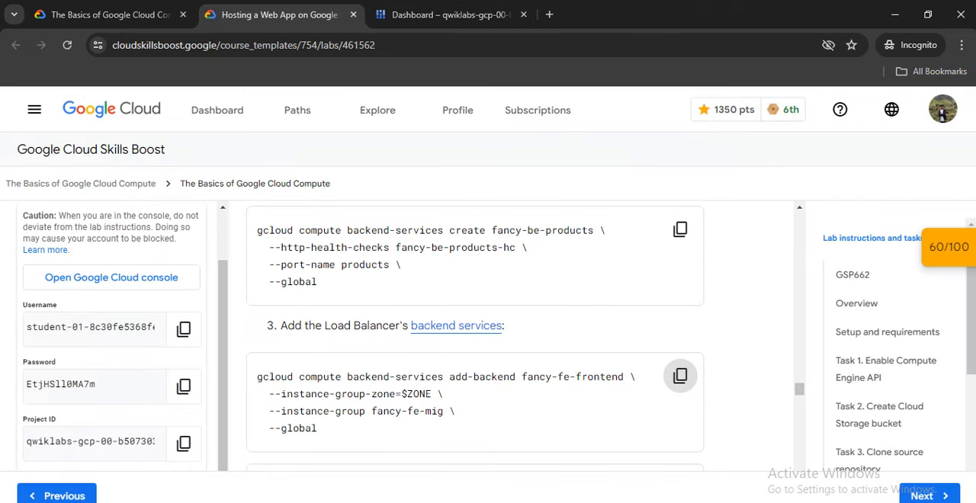
scroll(475, 335, "down", 5)
scroll(679, 305, "up", 4)
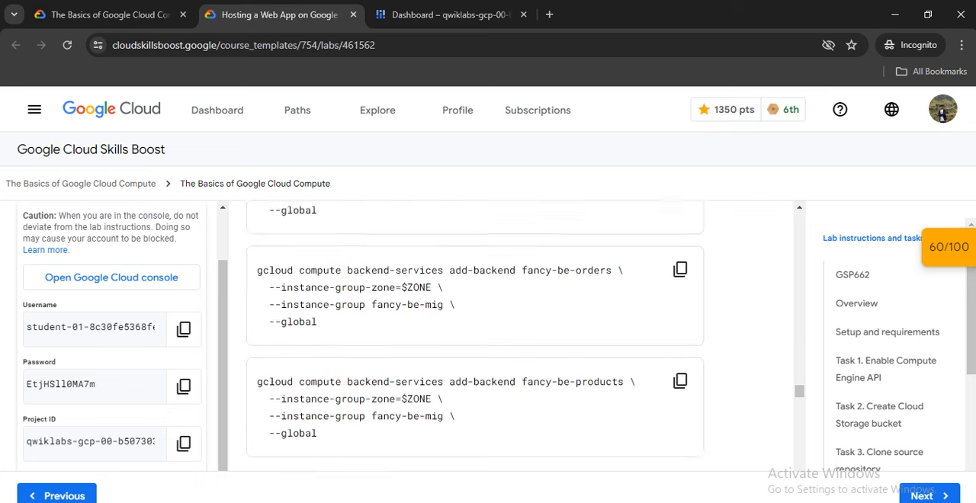
left_click(680, 305)
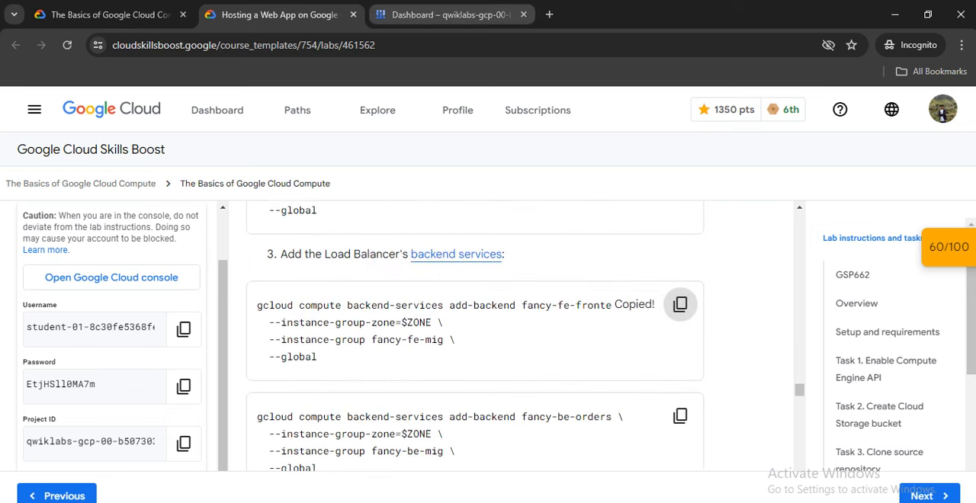
left_click(450, 14)
right_click(399, 140)
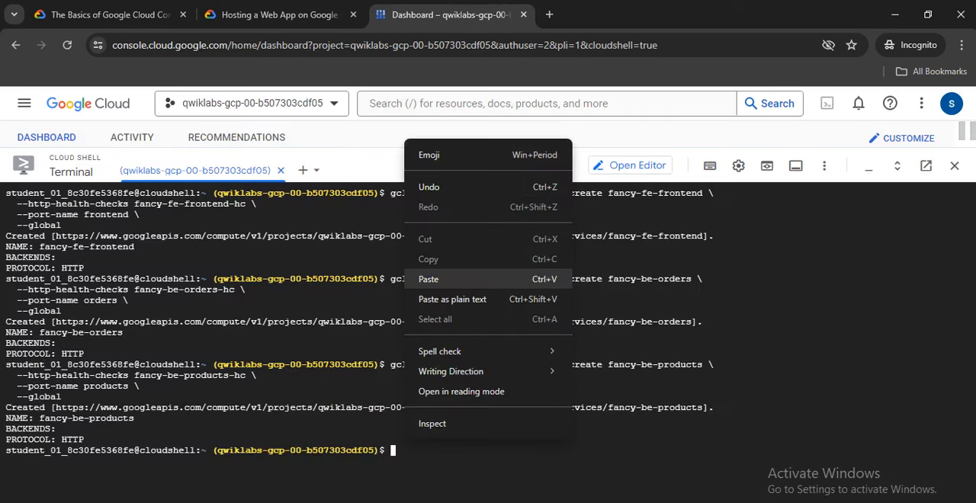
left_click(423, 278)
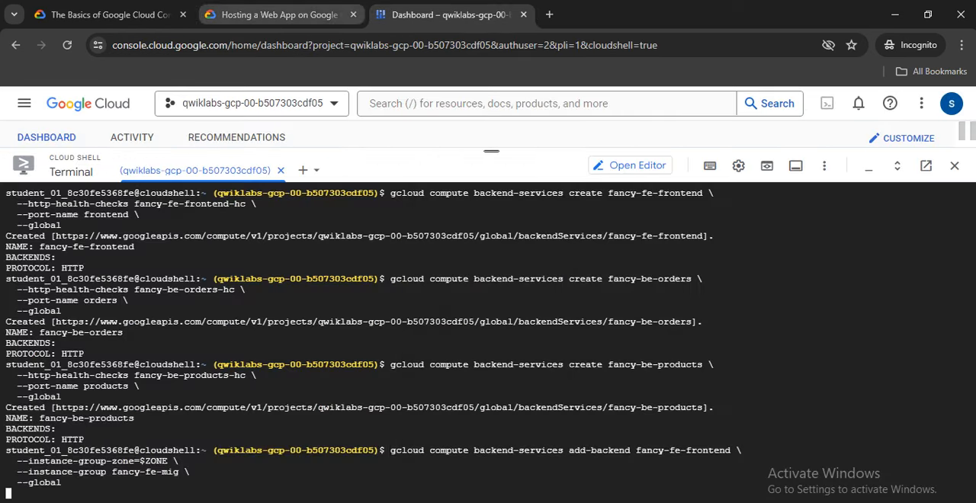
Clear the terminal and run the lab's command adding instance group fancy-be-mig in zone $ZONE as a backend of global service fancy-be-orders.
left_click(279, 14)
scroll(679, 305, "down", 1)
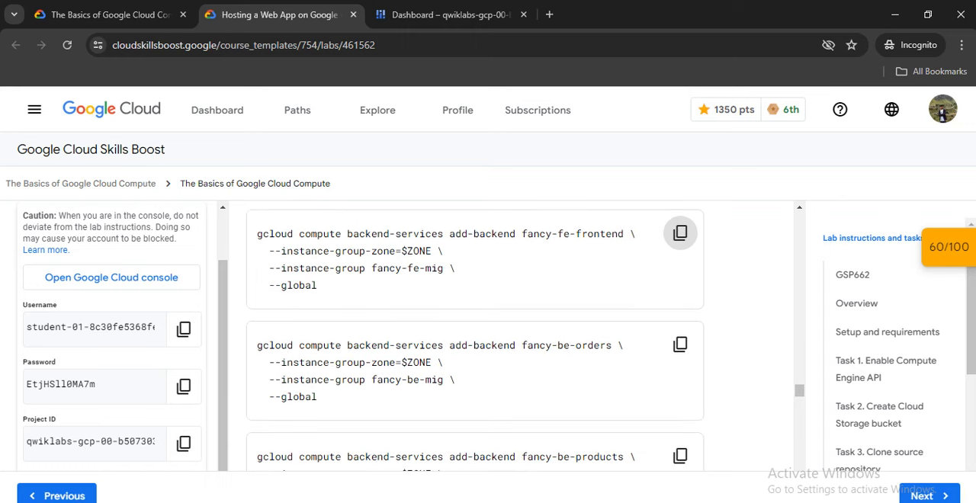
left_click(680, 345)
left_click(448, 14)
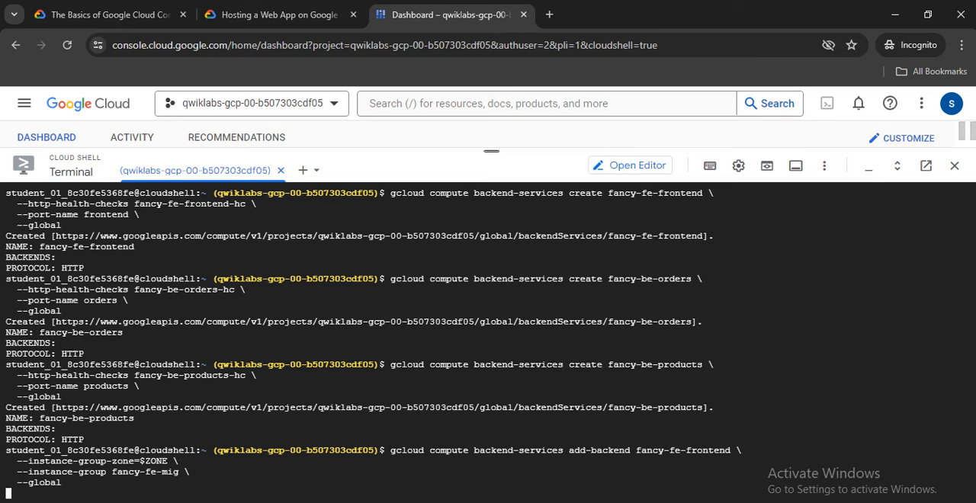
left_click(279, 14)
left_click(680, 345)
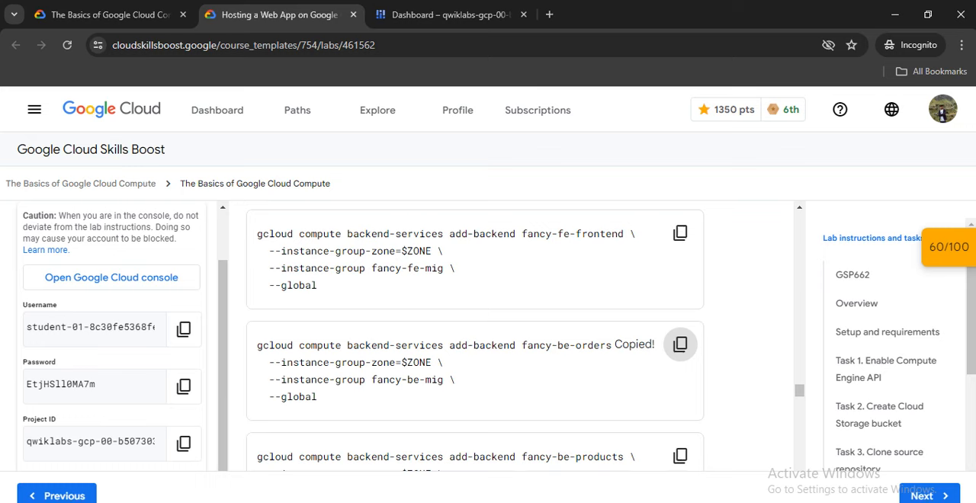
key("ctrl+Tab")
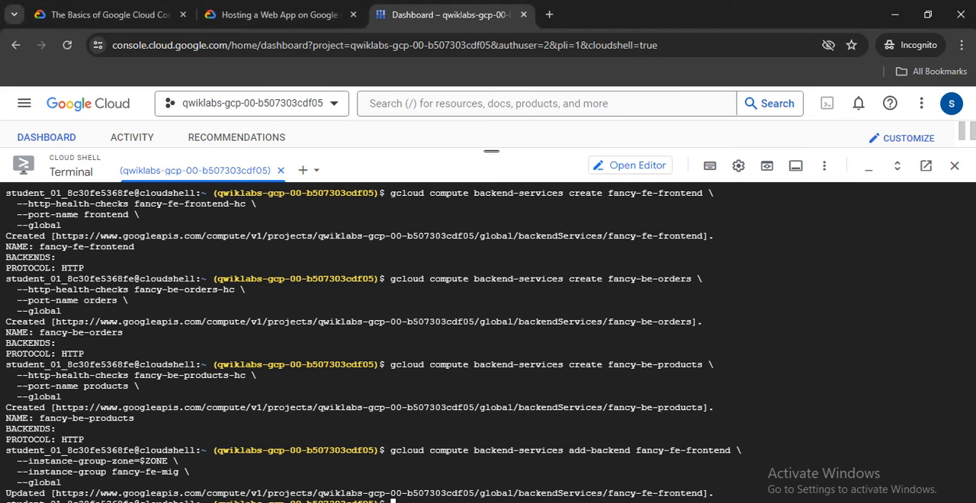
type("clear")
key("Return")
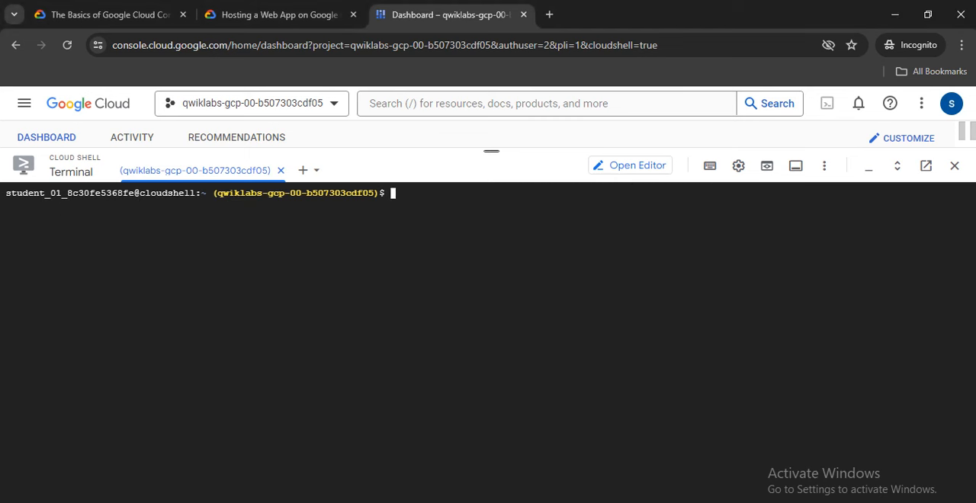
right_click(395, 192)
left_click(416, 215)
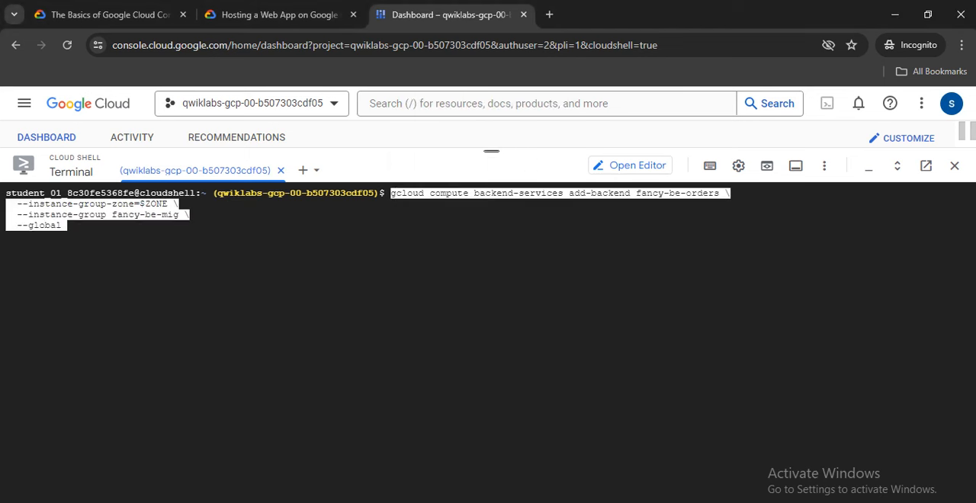
key("Return")
Add instance group fancy-be-mig in zone $ZONE as a backend of global service fancy-be-products using the lab's command.
left_click(278, 15)
left_click(680, 456)
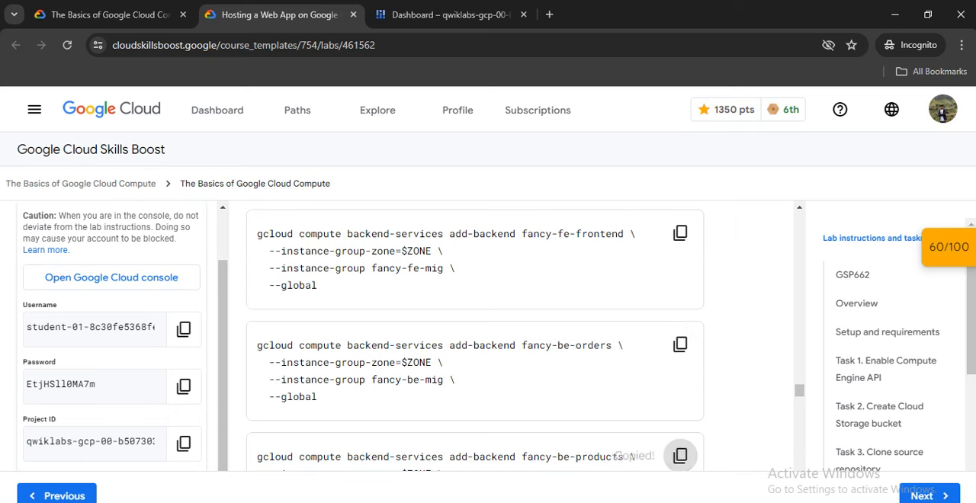
scroll(474, 335, "down", 3)
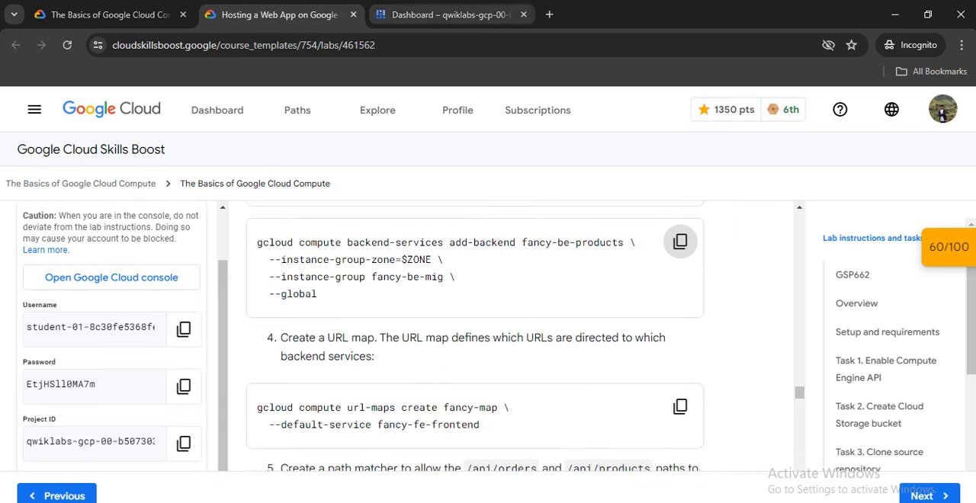
left_click(450, 14)
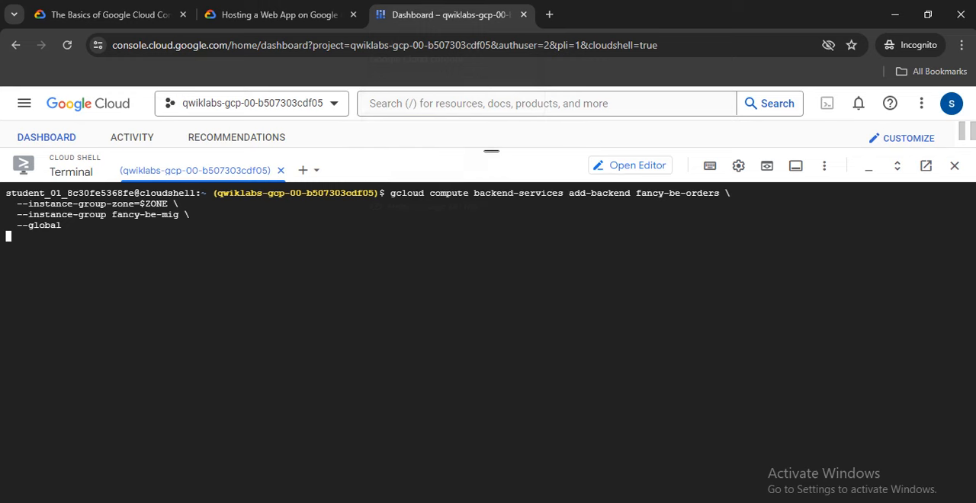
left_click(279, 14)
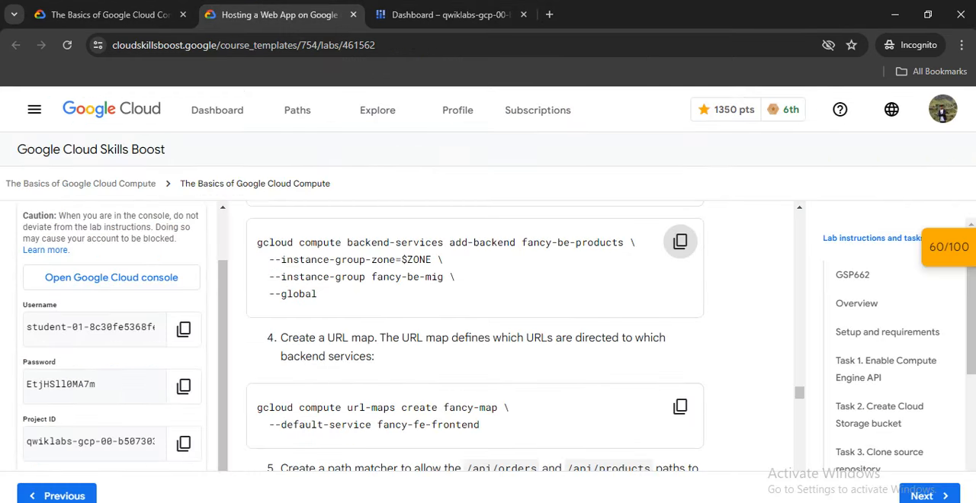
left_click(680, 242)
left_click(450, 14)
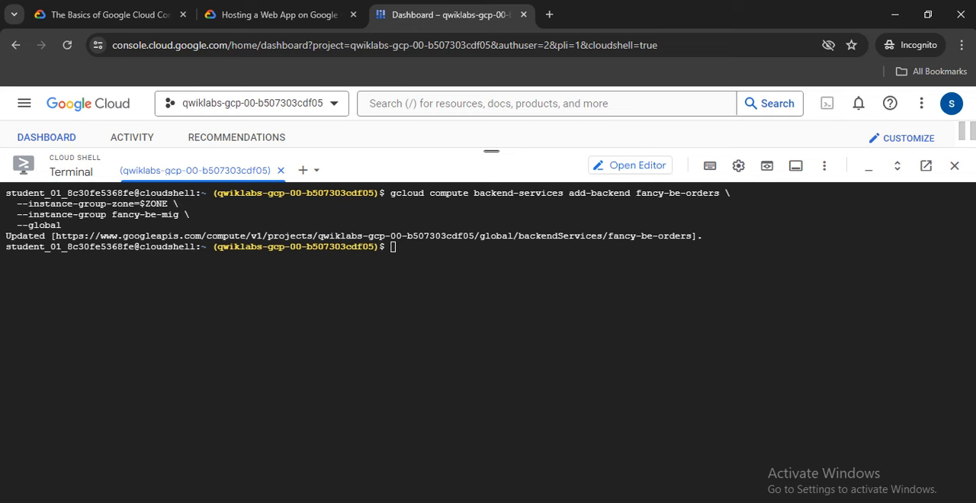
right_click(502, 273)
left_click(524, 167)
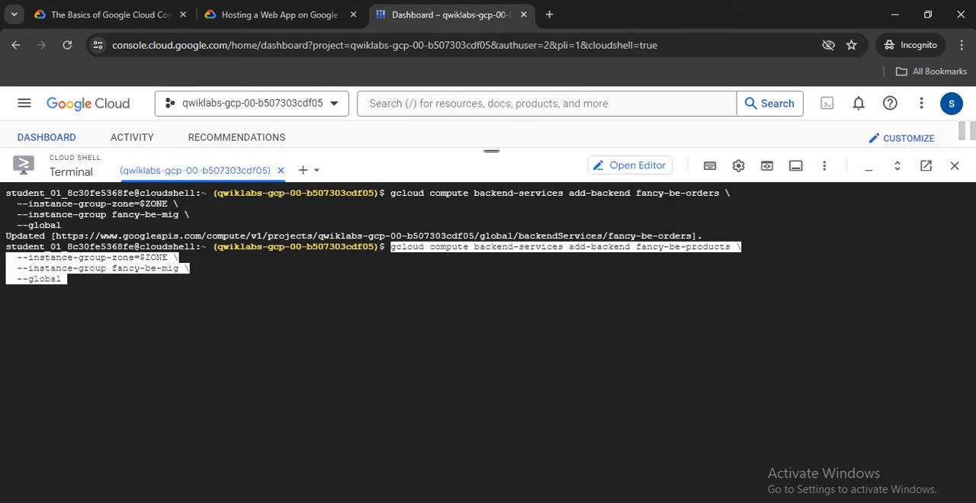
key("Return")
Run the lab's step 4 command creating URL map fancy-map with default service fancy-fe-frontend.
left_click(279, 14)
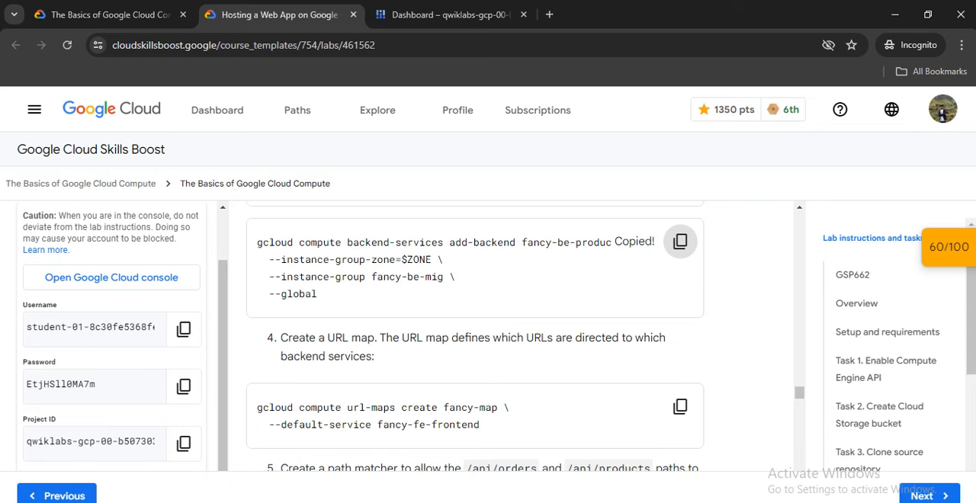
scroll(474, 335, "down", 1)
scroll(475, 335, "down", 2)
scroll(474, 335, "up", 2)
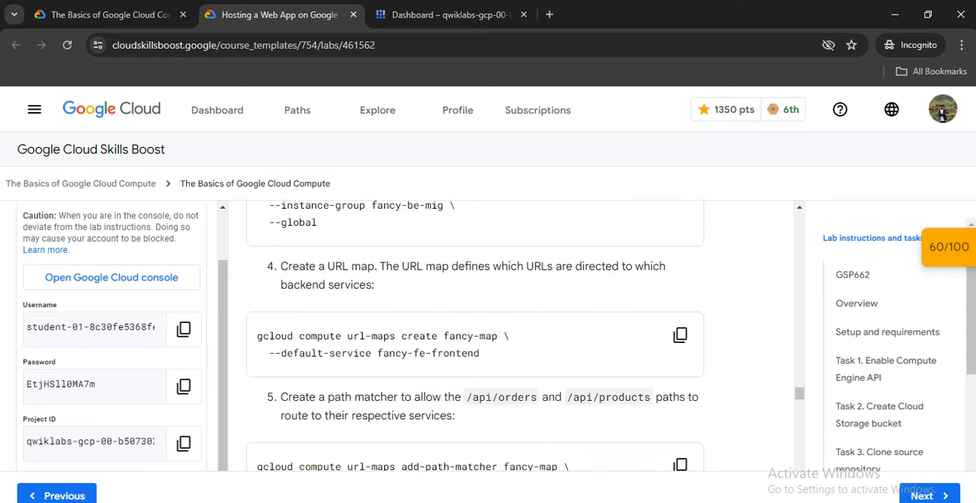
left_click(679, 335)
left_click(450, 15)
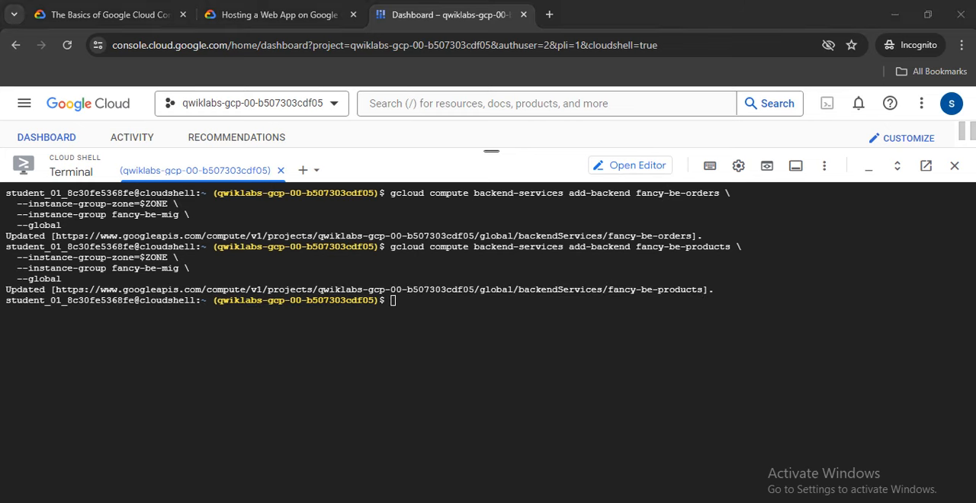
right_click(400, 346)
left_click(379, 337)
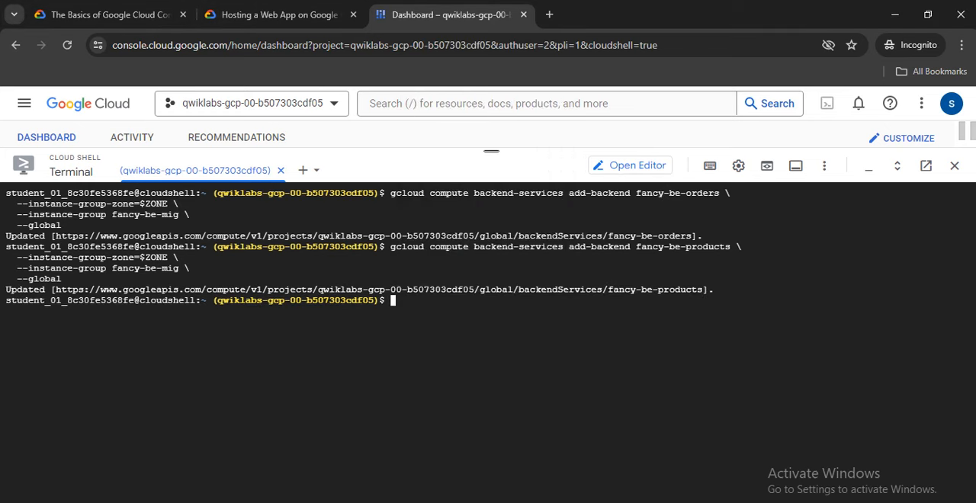
right_click(380, 337)
left_click(403, 175)
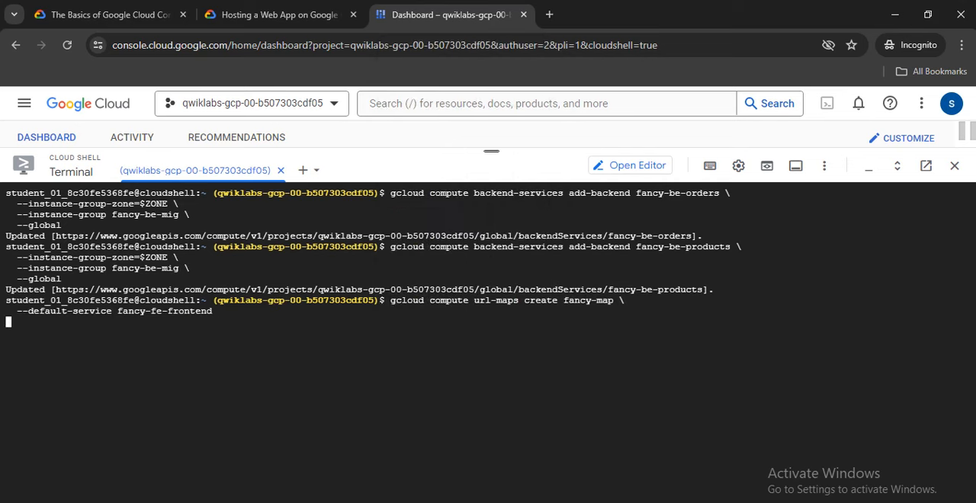
Run the lab's step 5 command adding path matcher orders to fancy-map, routing /api/orders to fancy-be-orders and /api/products to fancy-be-products.
left_click(274, 15)
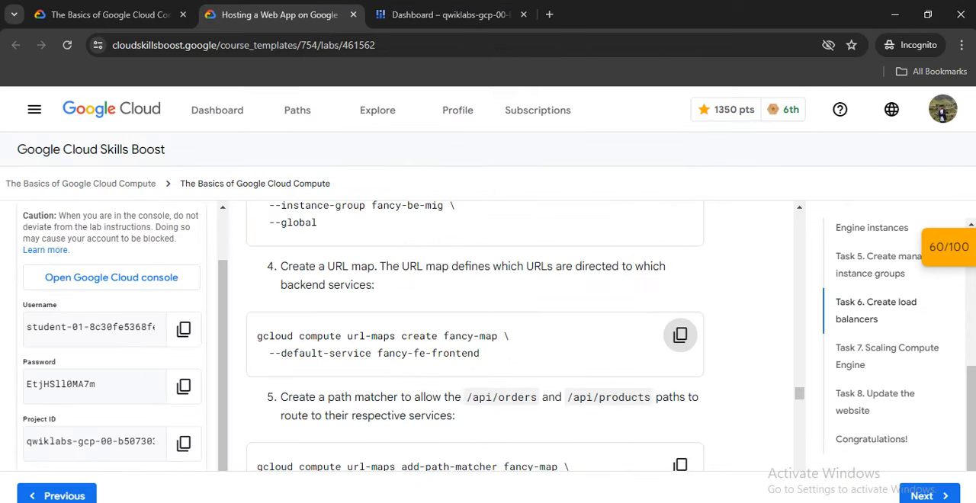
scroll(512, 336, "down", 1)
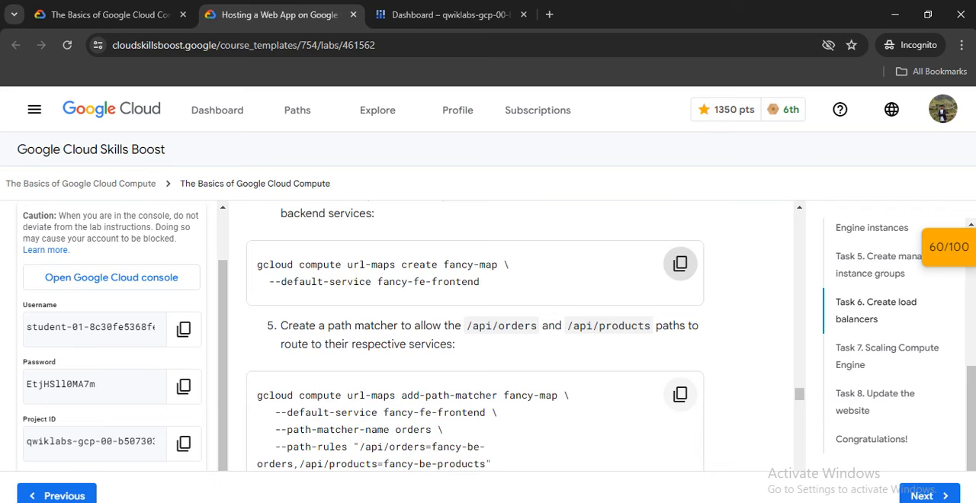
left_click(680, 394)
scroll(680, 394, "down", 1)
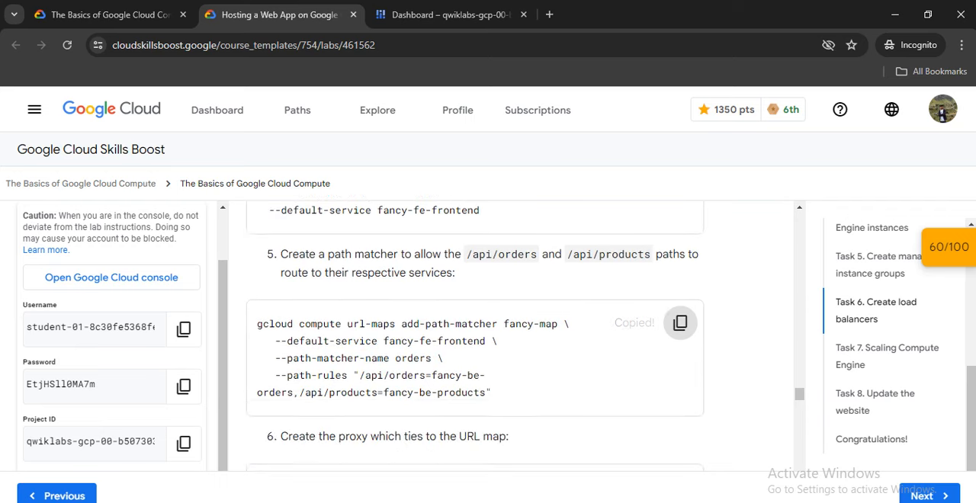
left_click(449, 14)
right_click(415, 361)
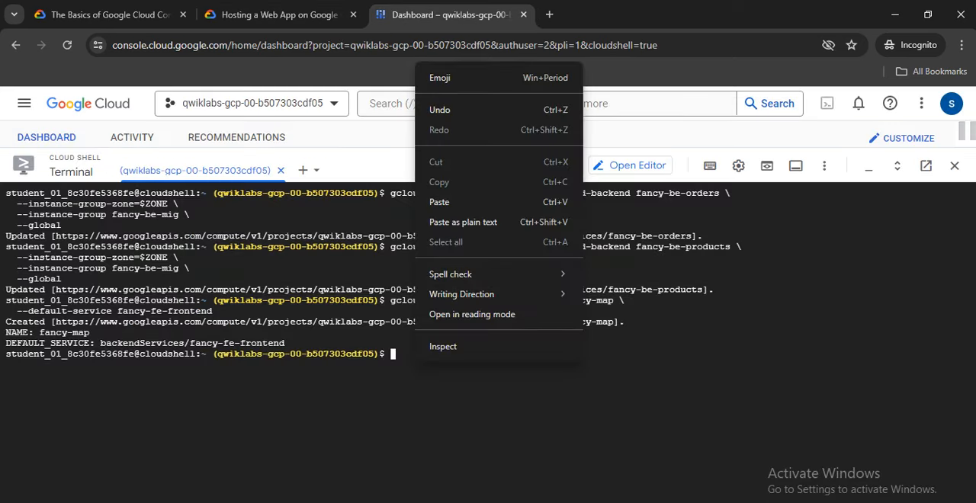
left_click(439, 202)
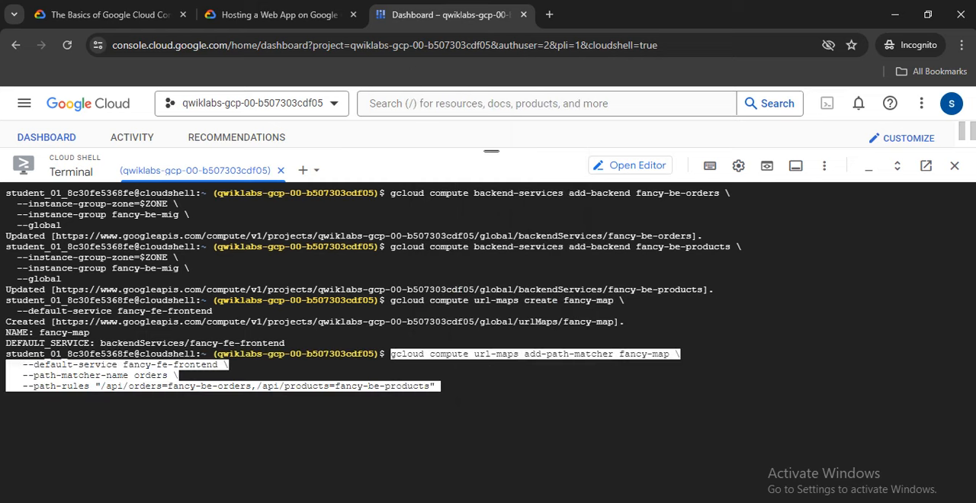
Run the lab's step 6 command creating target HTTP proxy fancy-proxy tied to URL map fancy-map.
left_click(279, 15)
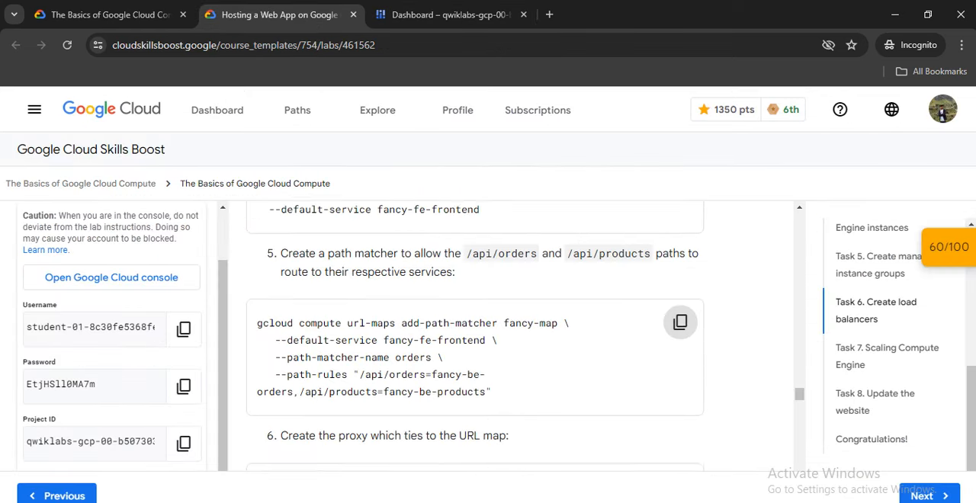
scroll(474, 336, "down", 3)
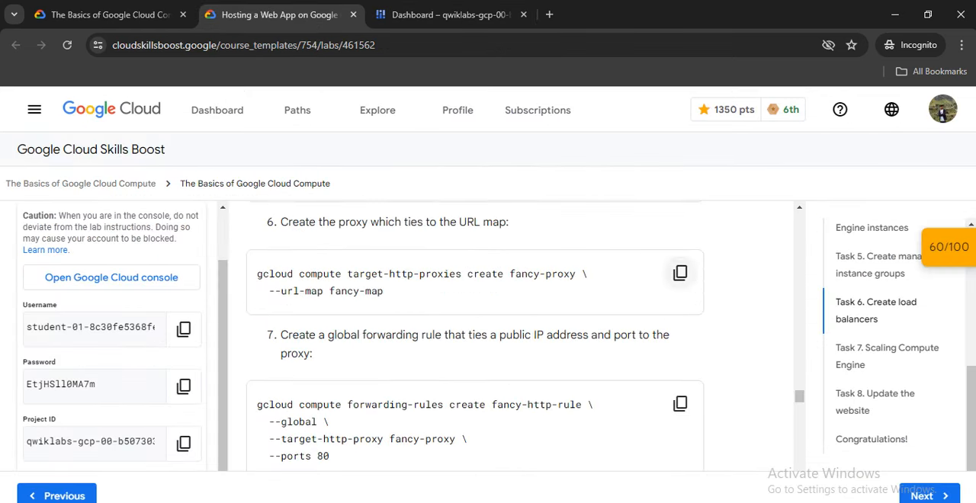
left_click(680, 273)
left_click(450, 15)
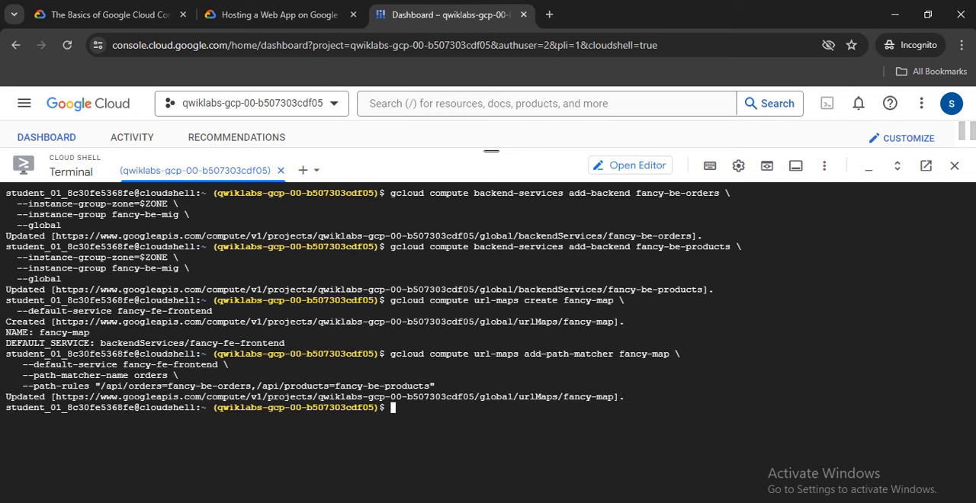
right_click(421, 403)
left_click(448, 187)
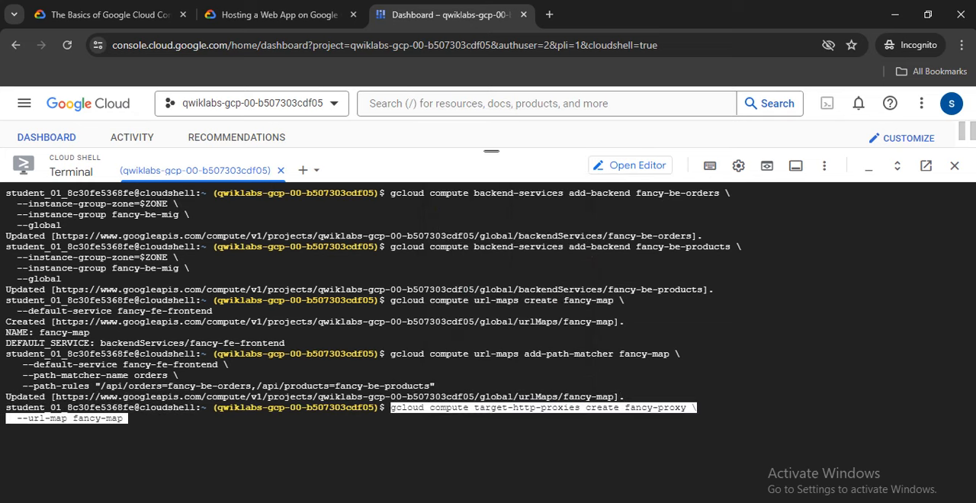
key("Return")
Run the lab's step 7 command creating global forwarding rule fancy-http-rule for target proxy fancy-proxy on port 80.
left_click(279, 15)
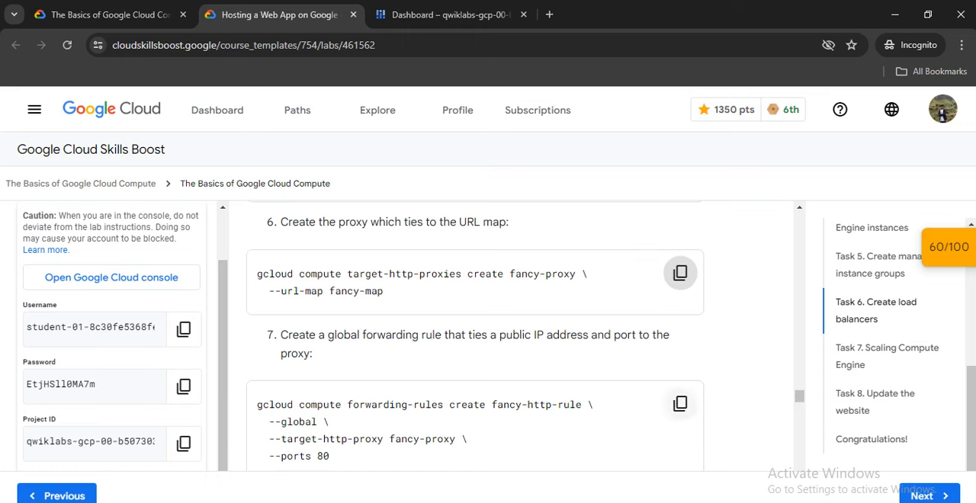
left_click(680, 403)
scroll(680, 343, "down", 2)
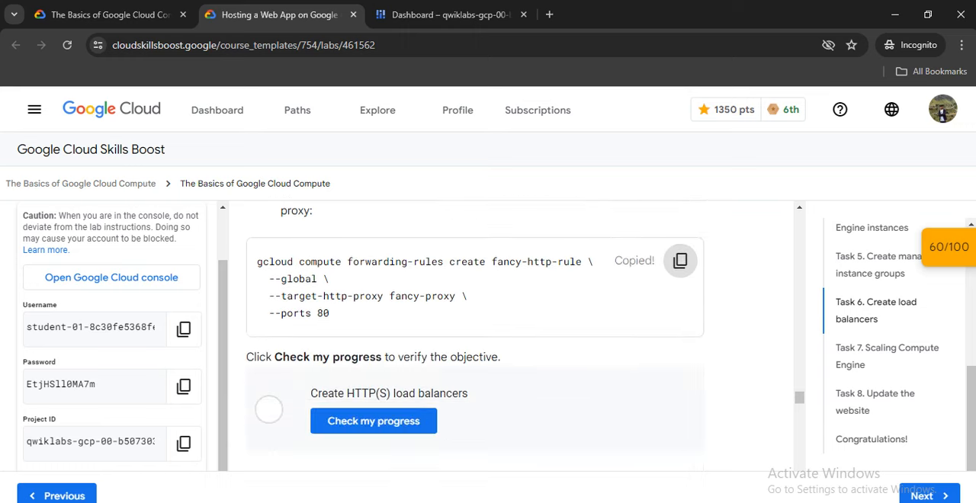
left_click(449, 14)
right_click(436, 454)
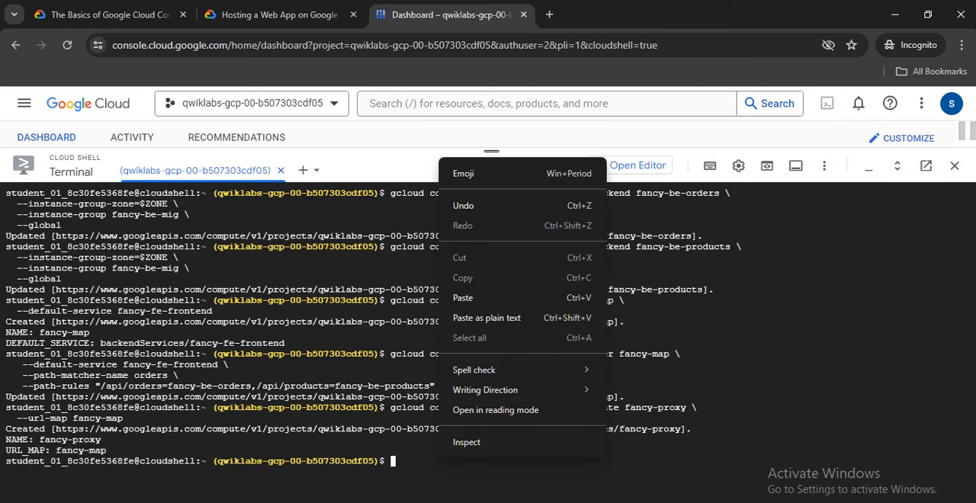
left_click(472, 298)
key("Return")
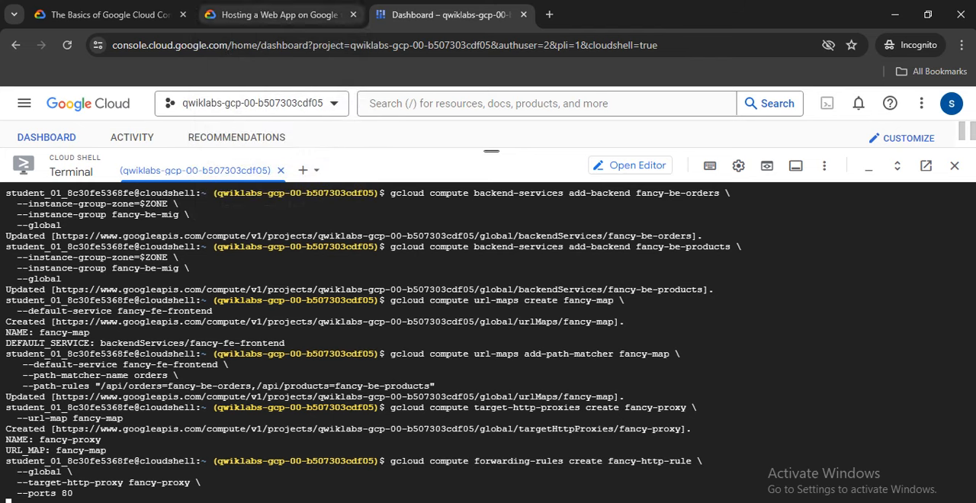
Check that the forwarding rule command has finished, and verify the lab's Create HTTP(S) load balancers objective.
left_click(279, 14)
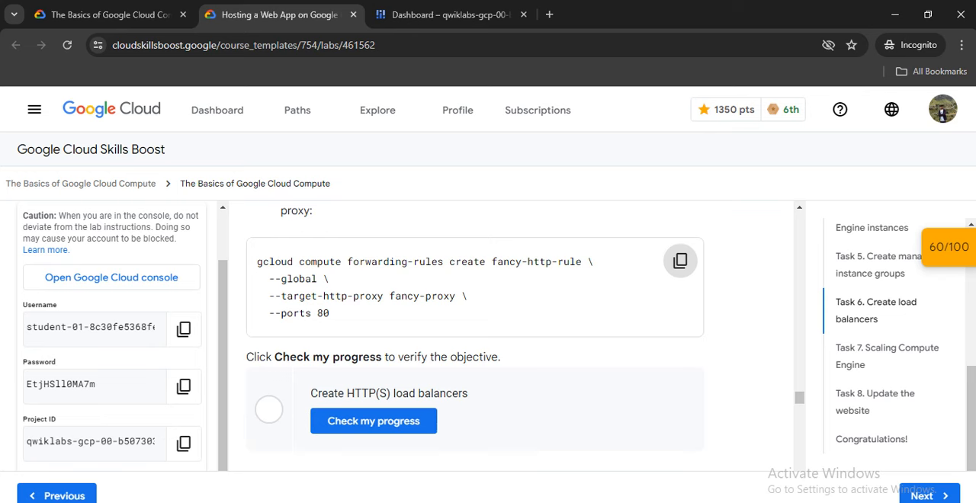
scroll(487, 336, "down", 1)
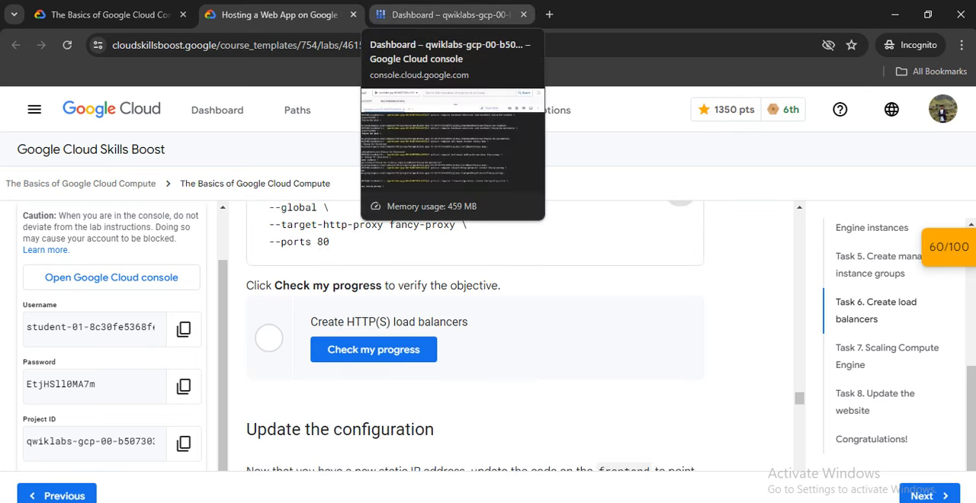
left_click(442, 15)
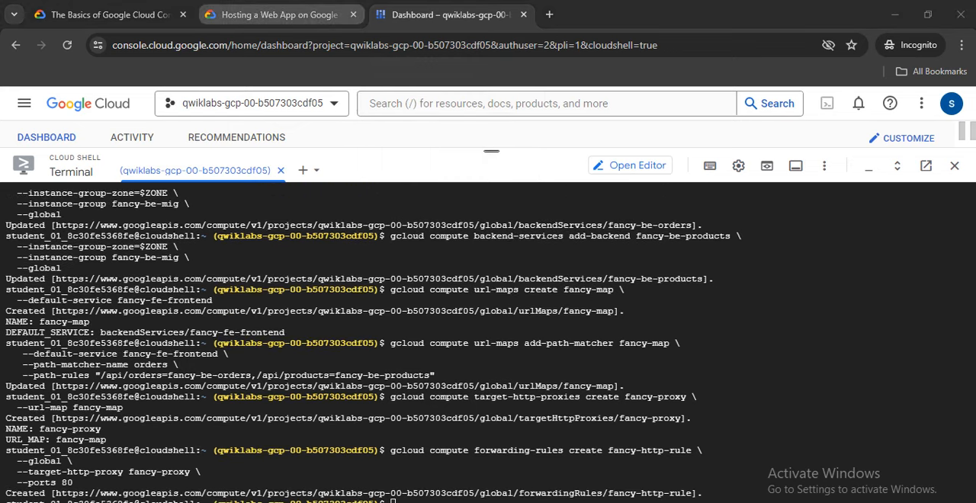
left_click(278, 14)
left_click(373, 349)
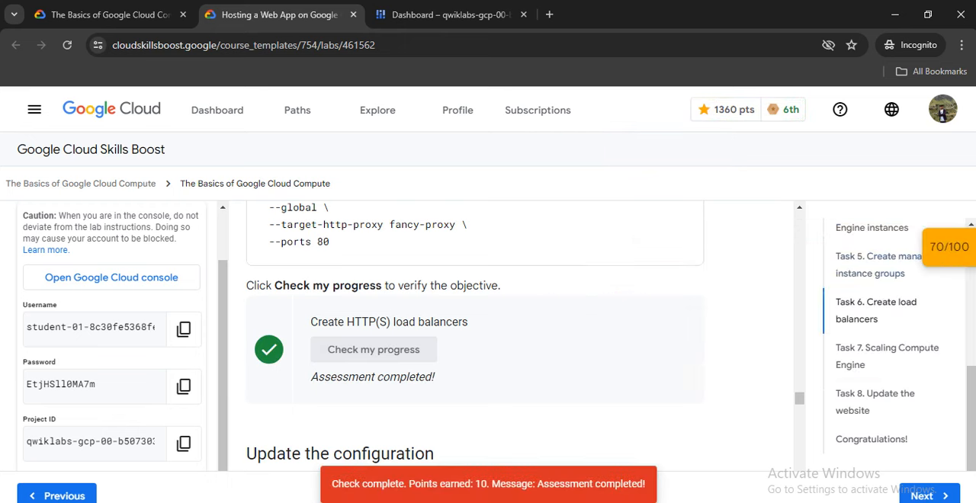
Read ahead through the lab's Update the configuration instructions, from the react-app folder change to the rolling restart command.
scroll(471, 335, "down", 3)
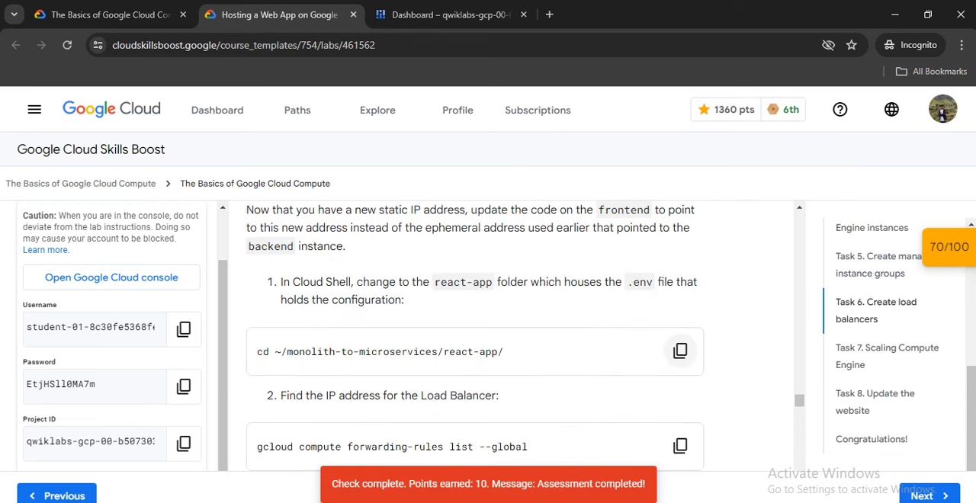
left_click(679, 350)
scroll(680, 351, "down", 1)
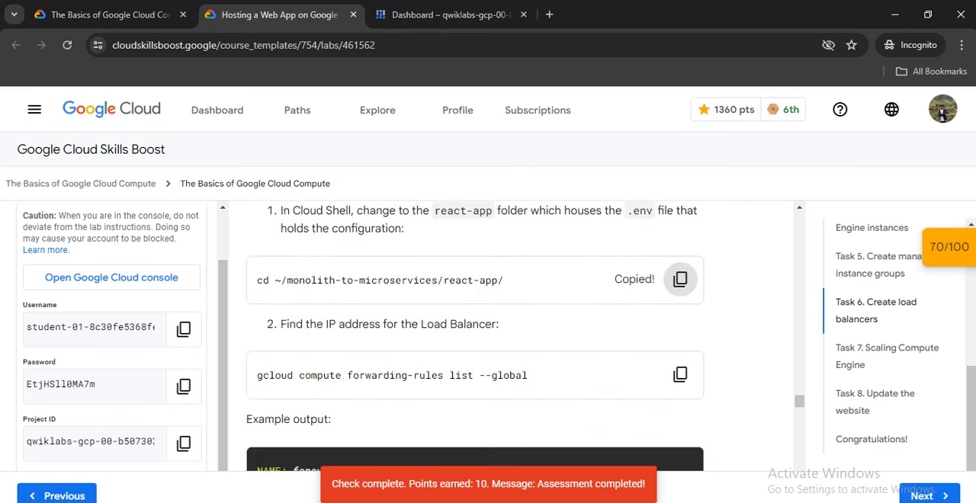
scroll(474, 335, "down", 6)
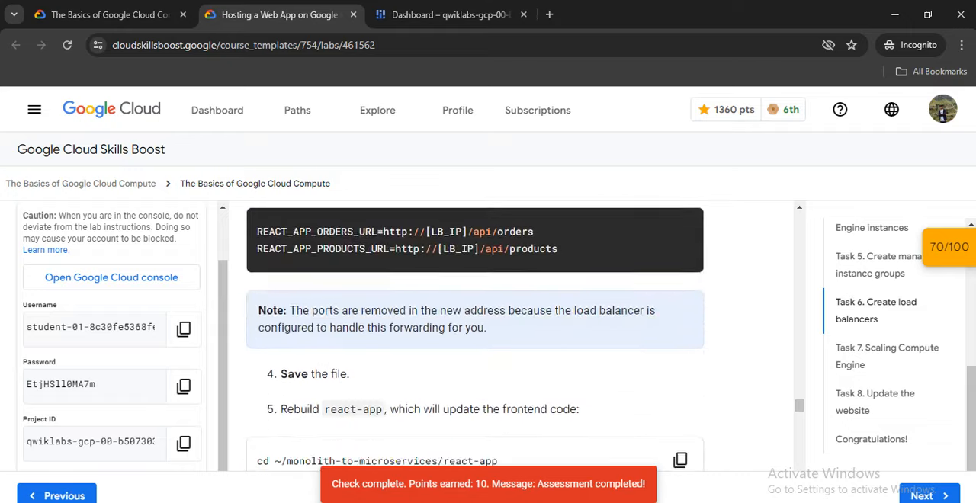
scroll(474, 335, "down", 10)
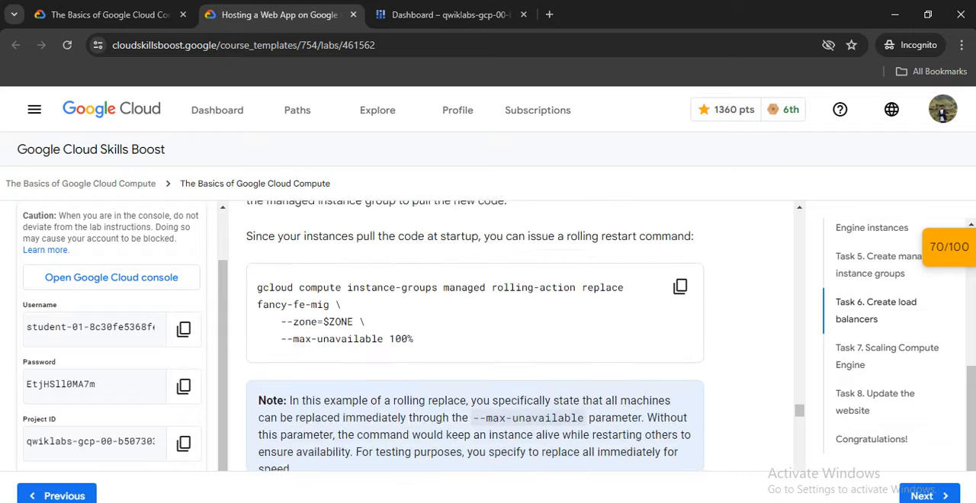
scroll(474, 335, "down", 5)
scroll(474, 335, "up", 15)
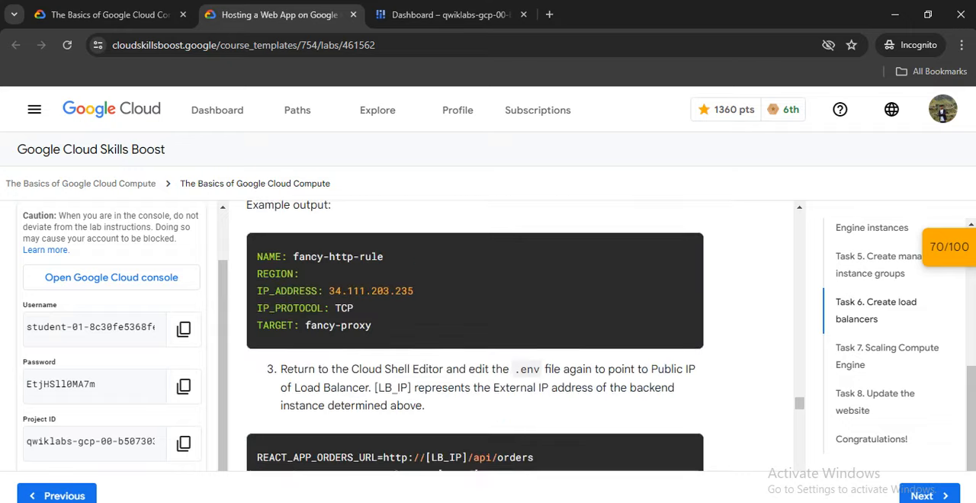
scroll(679, 351, "up", 4)
Clear the terminal and change to the ~/monolith-to-microservices/react-app/ folder using the lab's command.
left_click(679, 350)
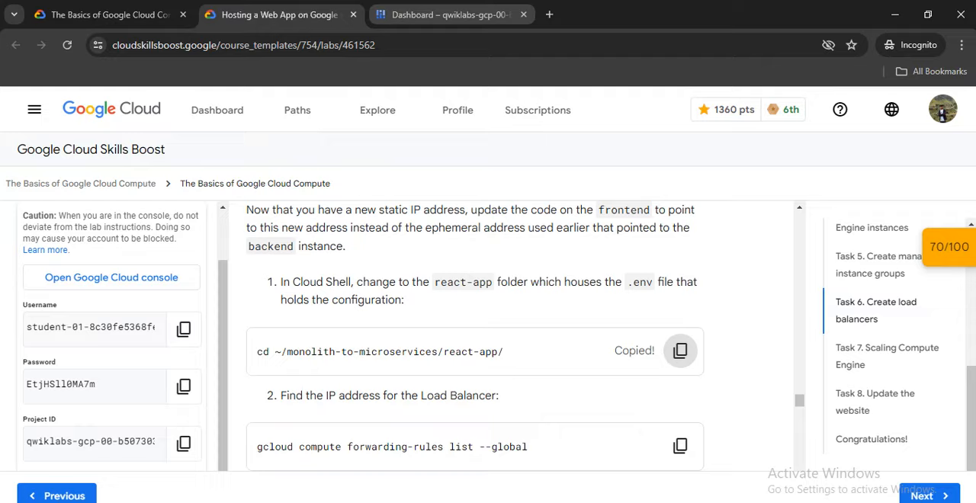
left_click(450, 15)
left_click(484, 387)
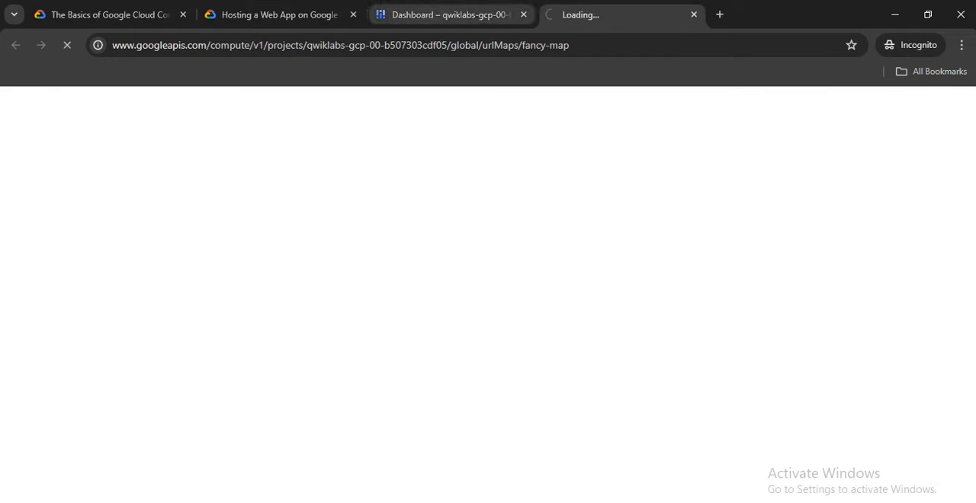
left_click(693, 13)
type("clear")
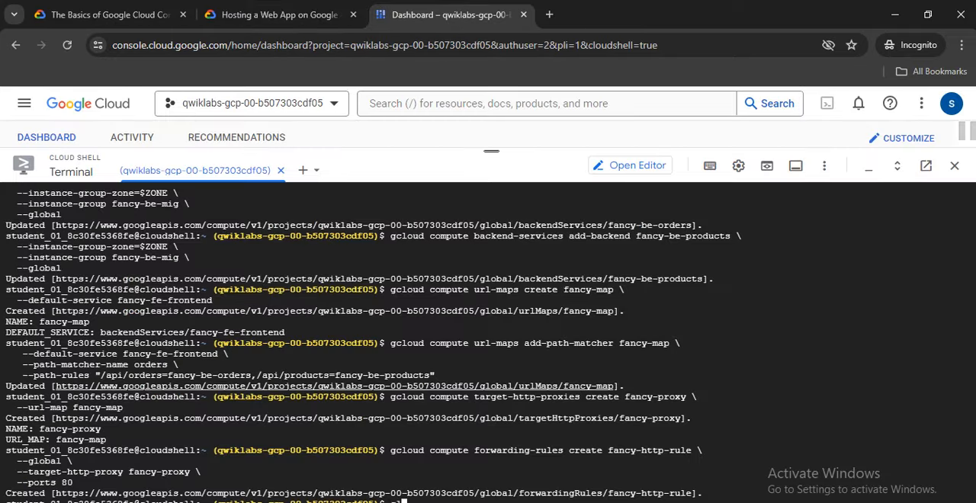
key("Return")
right_click(445, 207)
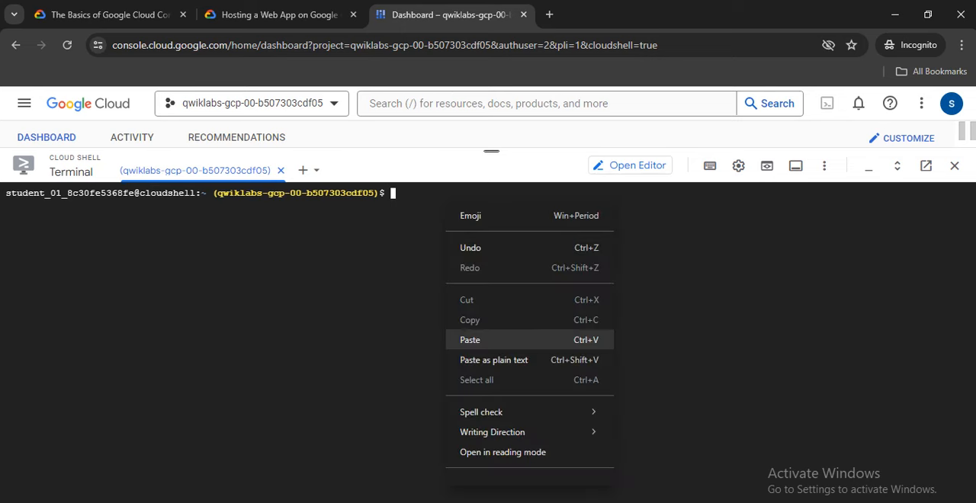
left_click(461, 339)
key("Return")
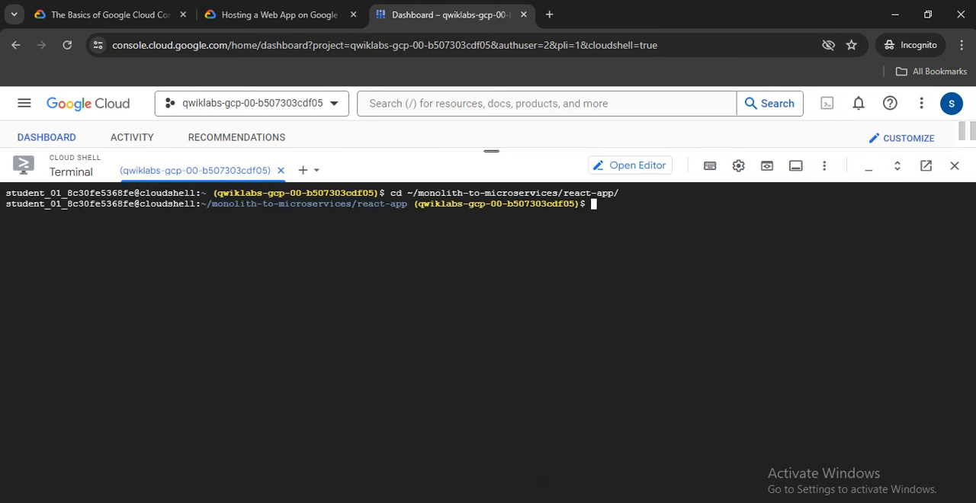
Run the lab's gcloud compute forwarding-rules list --global command to find the load balancer's IP address.
left_click(278, 14)
left_click(680, 446)
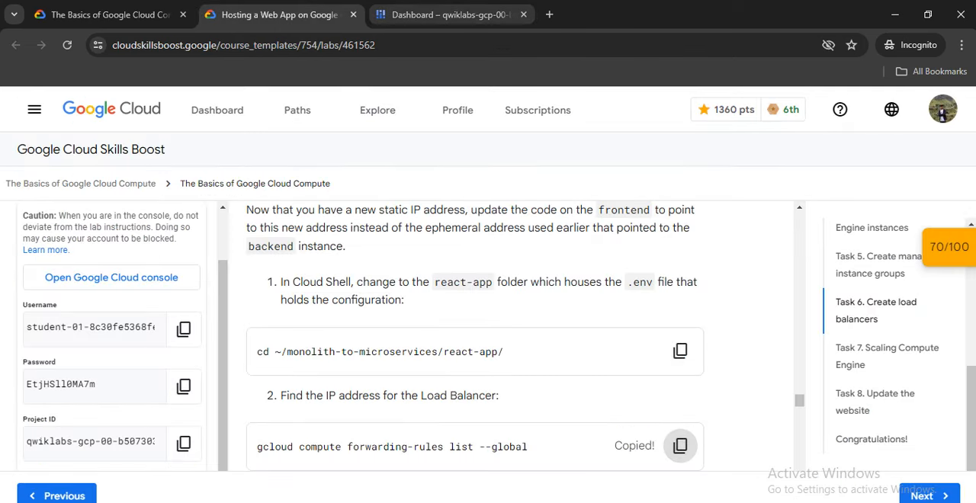
left_click(450, 14)
right_click(570, 184)
left_click(610, 378)
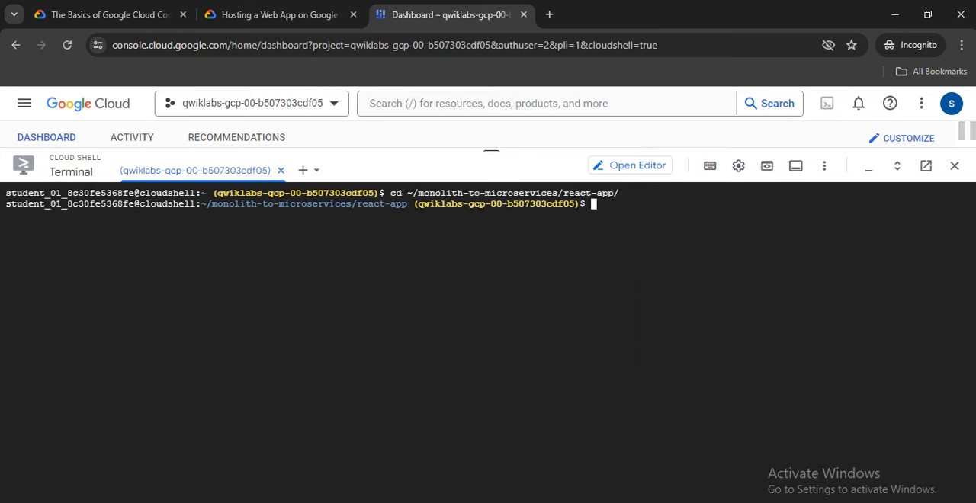
key("Return")
Review the lab's step 3 on editing .env and open react-app's .env file in the Cloud Shell Editor.
left_click(279, 15)
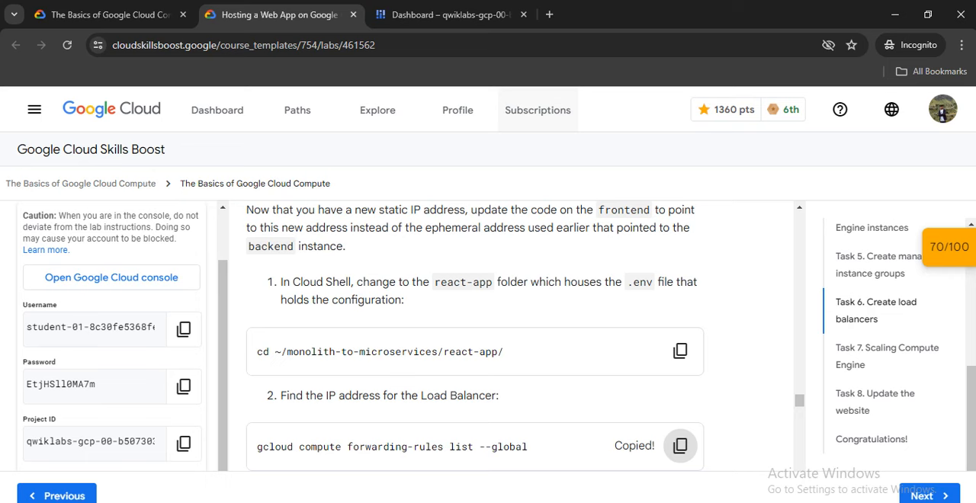
scroll(678, 444, "down", 4)
scroll(475, 335, "down", 2)
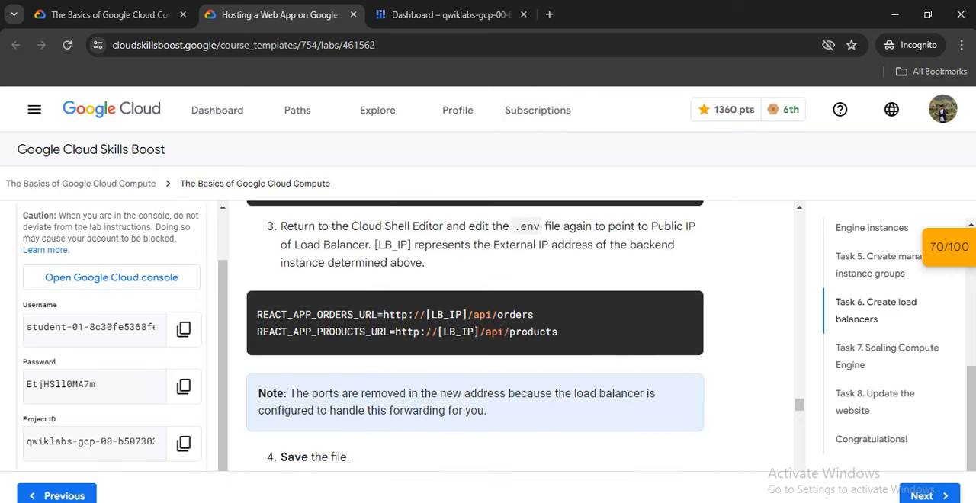
scroll(474, 335, "up", 1)
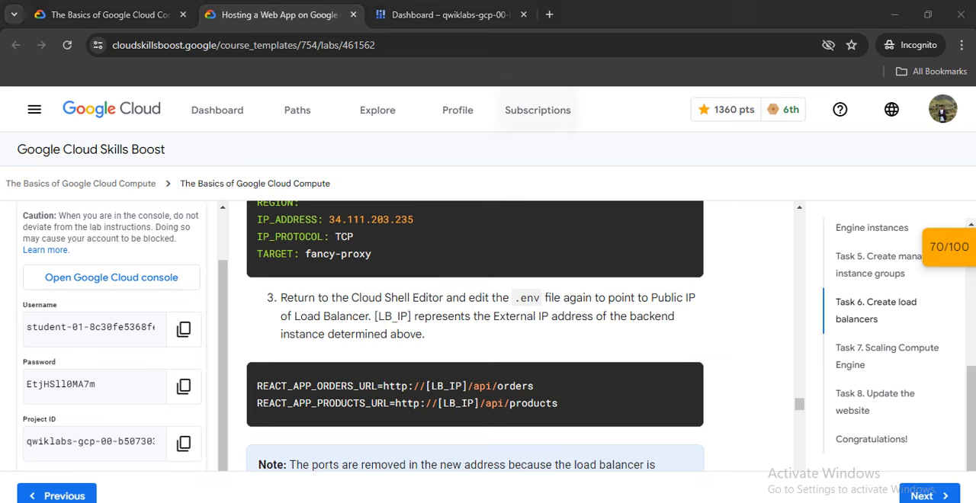
left_click(451, 15)
left_click(631, 166)
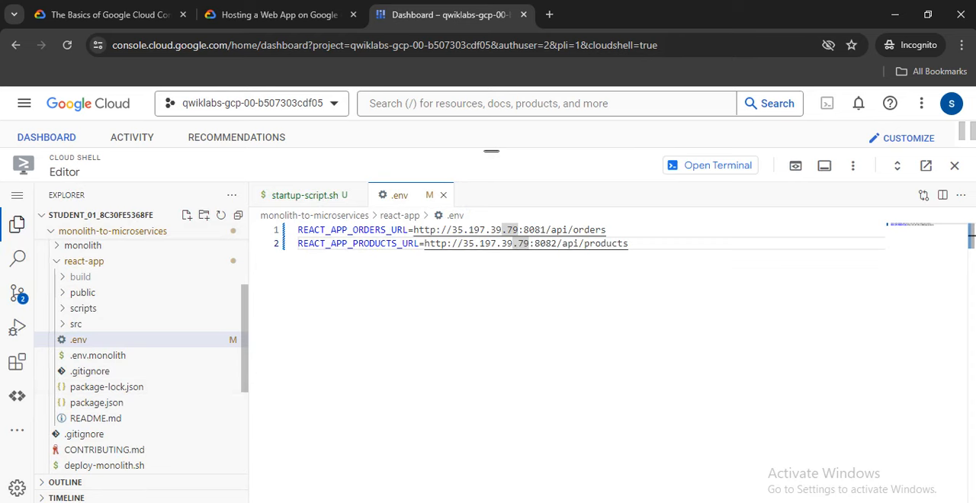
left_click(78, 340)
Replace the .env contents with the lab's REACT_APP_ORDERS_URL and REACT_APP_PRODUCTS_URL lines containing [LB_IP], without ports, and save the file.
left_click(279, 14)
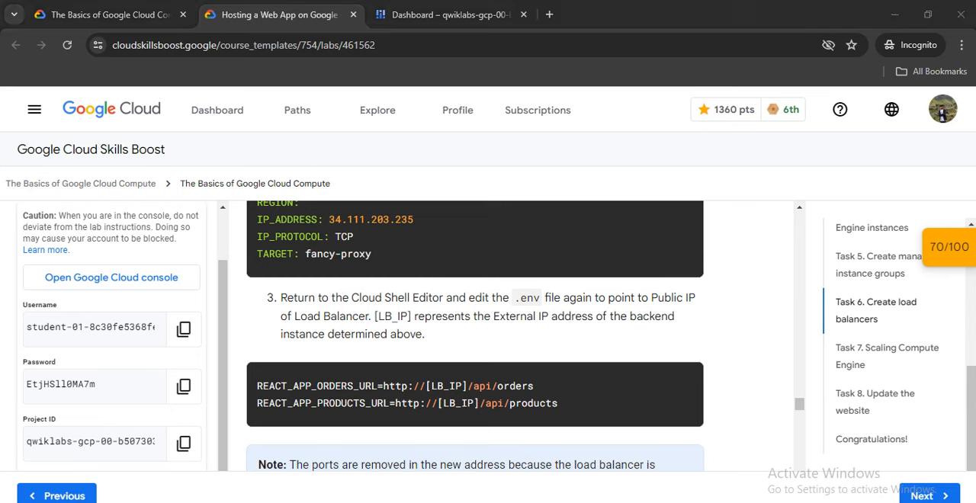
left_click_drag(558, 404, 256, 386)
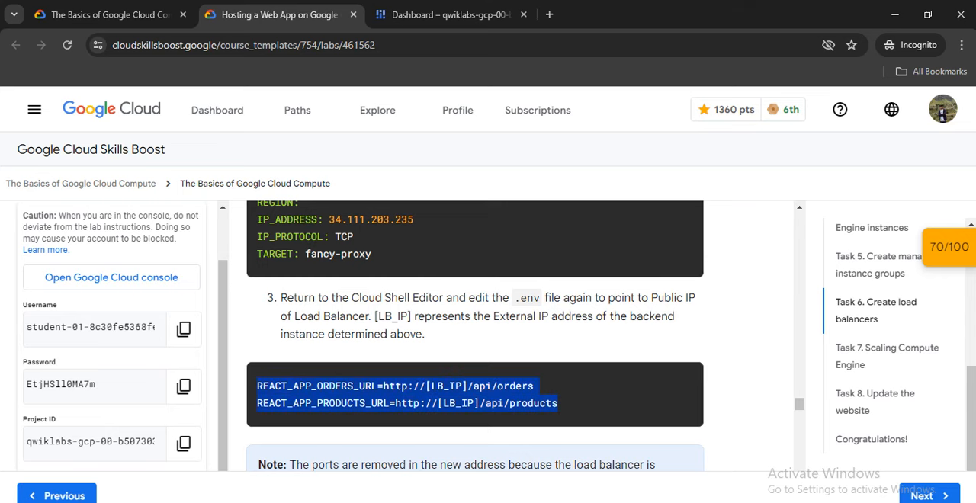
left_click(449, 15)
key("ctrl+a")
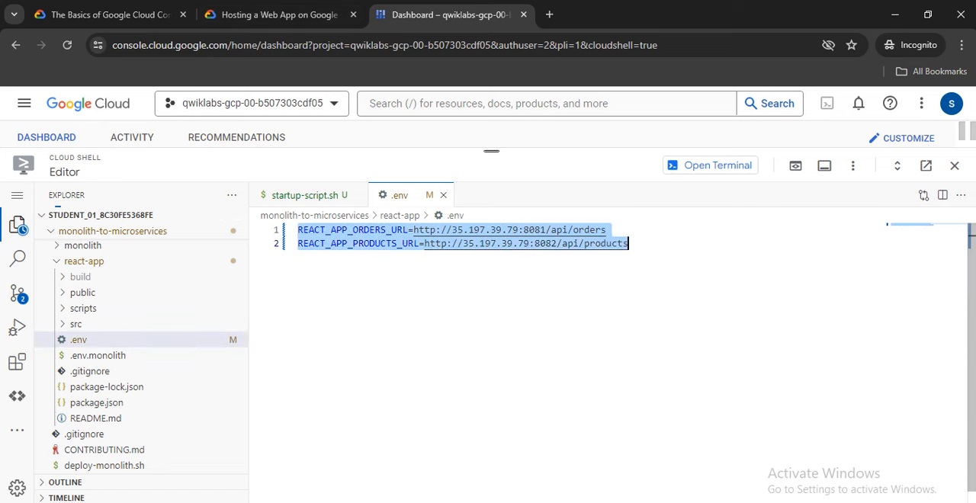
key("ctrl+v")
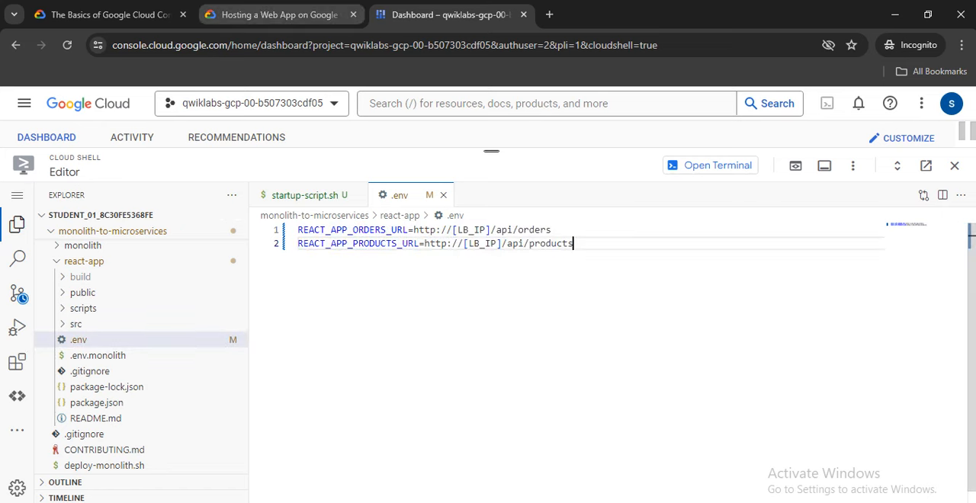
left_click(279, 15)
left_click(449, 14)
left_click(17, 195)
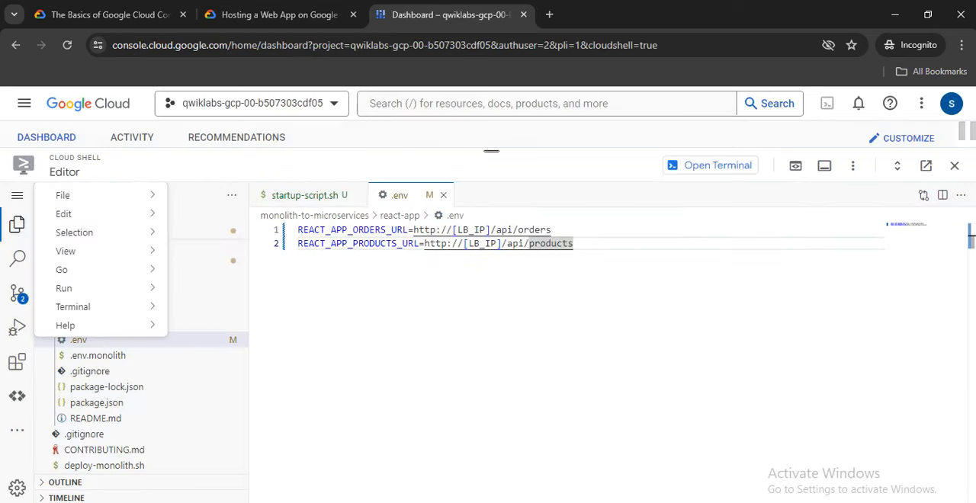
mouse_move(84, 196)
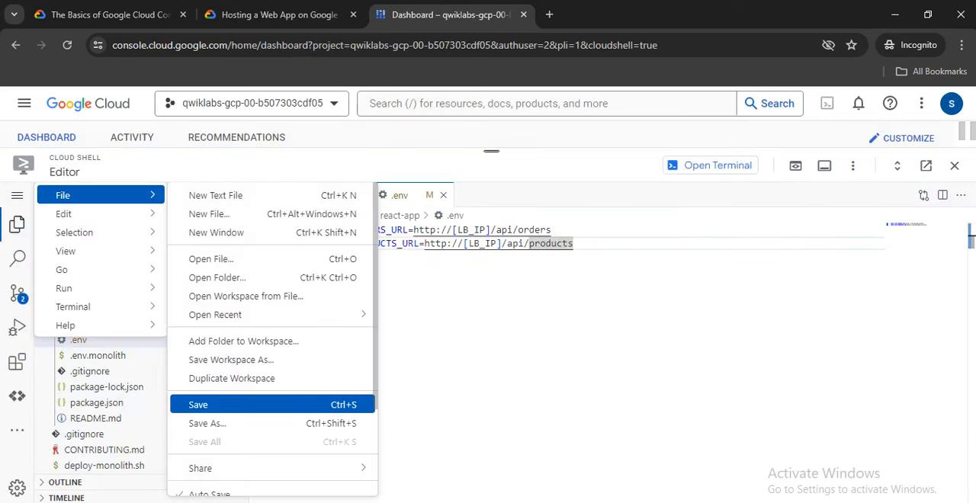
left_click(198, 405)
Rebuild react-app in the Cloud Shell terminal using the lab's cd ~/monolith-to-microservices/react-app and npm install && npm run-script build commands.
left_click(279, 14)
scroll(473, 335, "down", 2)
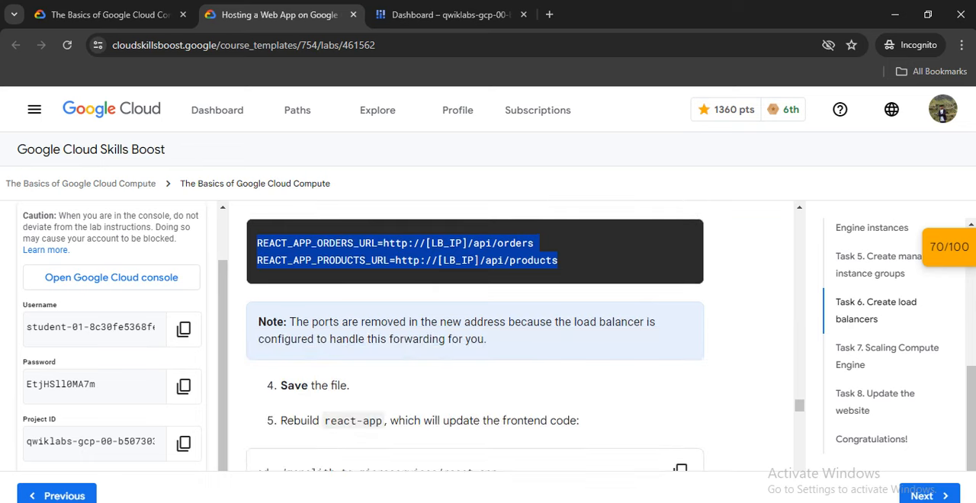
scroll(473, 335, "down", 1)
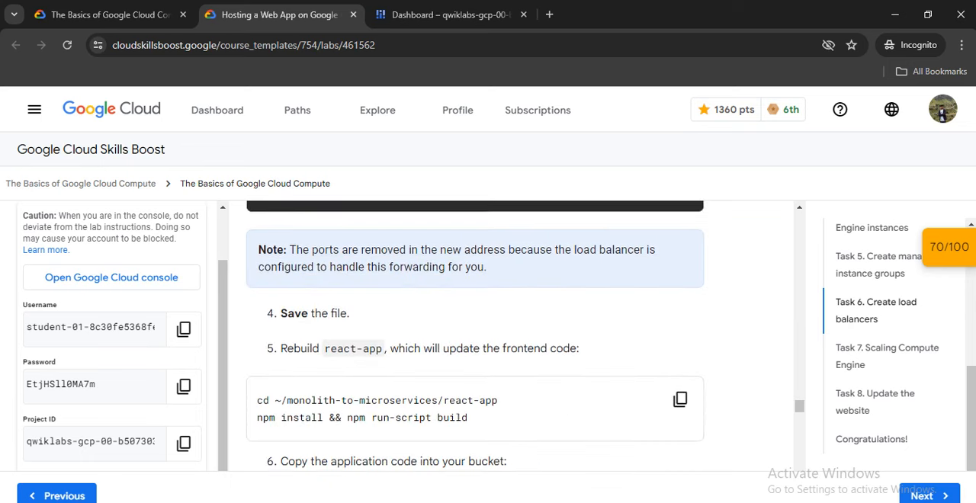
scroll(472, 335, "down", 1)
left_click(681, 329)
left_click(449, 14)
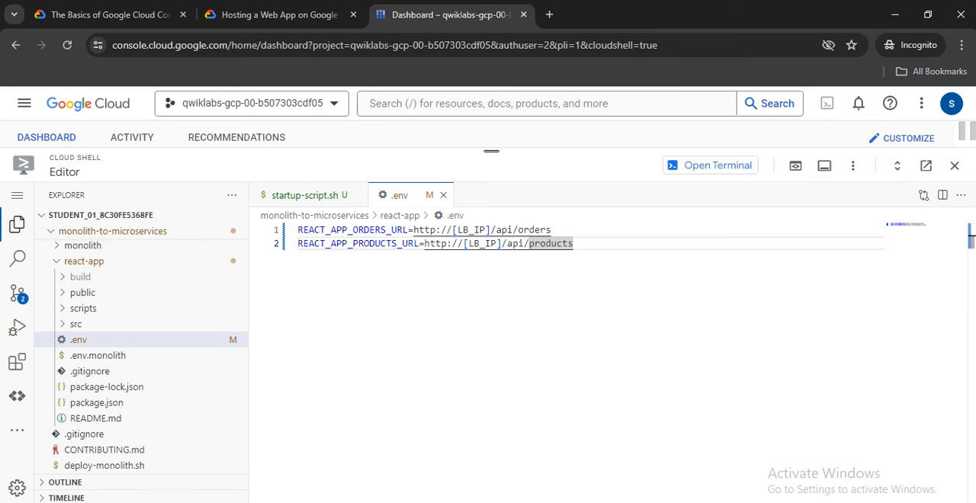
left_click(710, 166)
right_click(610, 195)
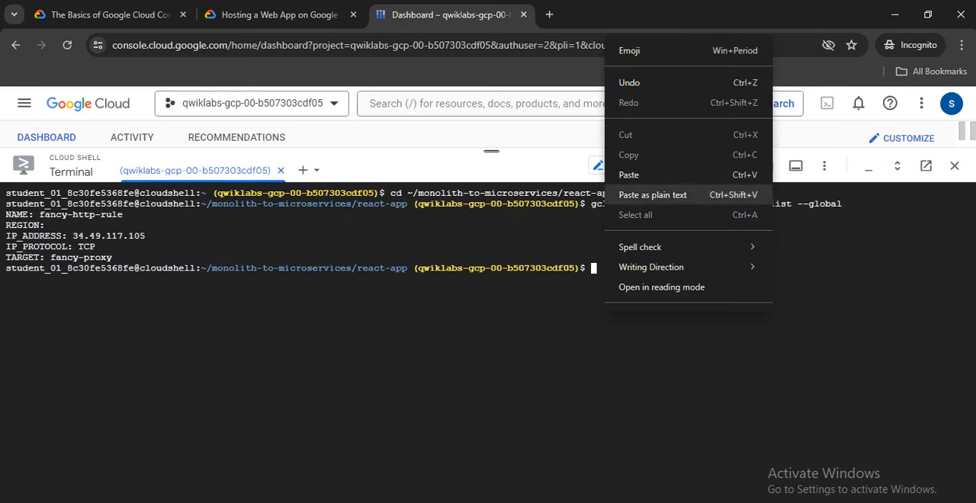
left_click(629, 174)
key("Return")
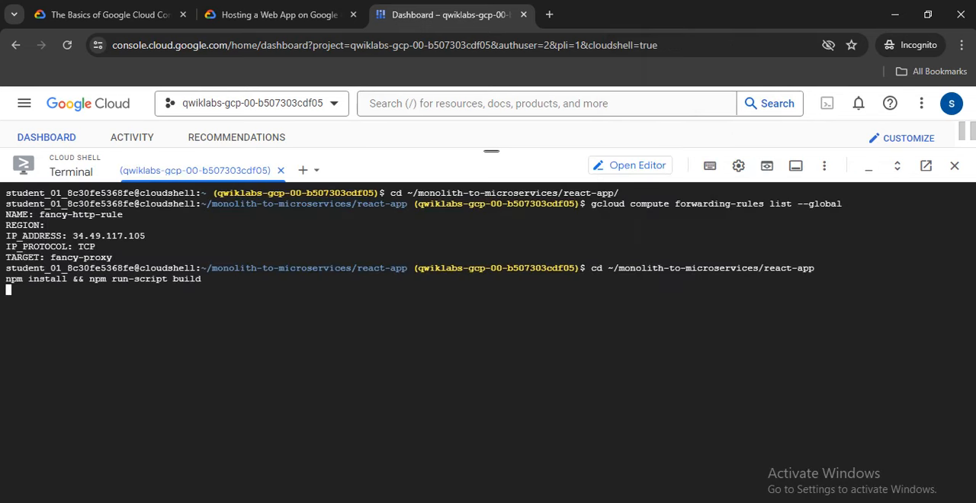
Locate the lab's step 6 commands for copying the application code into the bucket and clear the terminal.
left_click(278, 15)
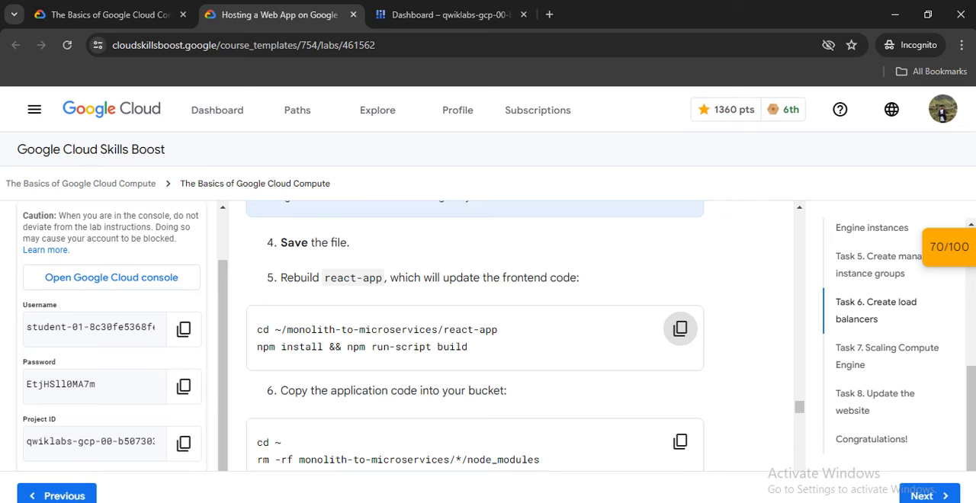
scroll(474, 335, "down", 1)
scroll(475, 335, "down", 1)
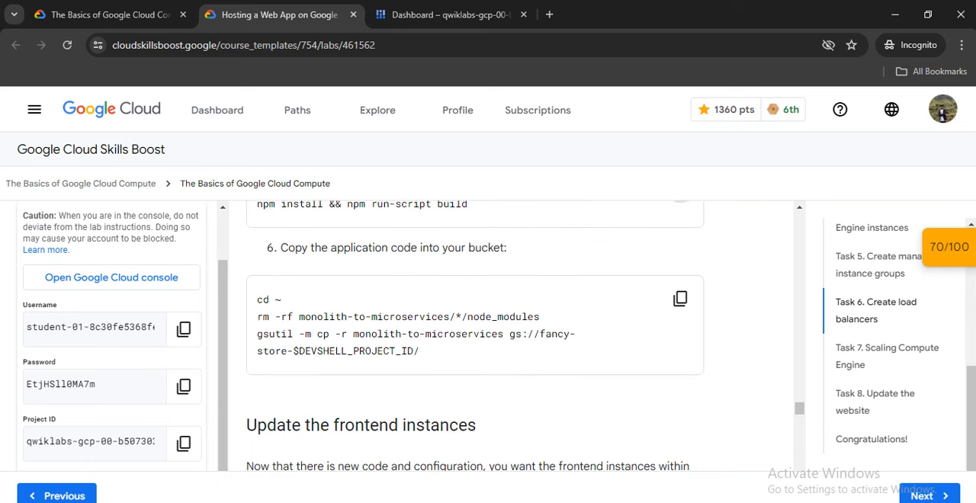
scroll(474, 336, "down", 2)
scroll(474, 335, "up", 1)
scroll(474, 335, "up", 2)
left_click(678, 300)
scroll(474, 335, "up", 1)
left_click(450, 15)
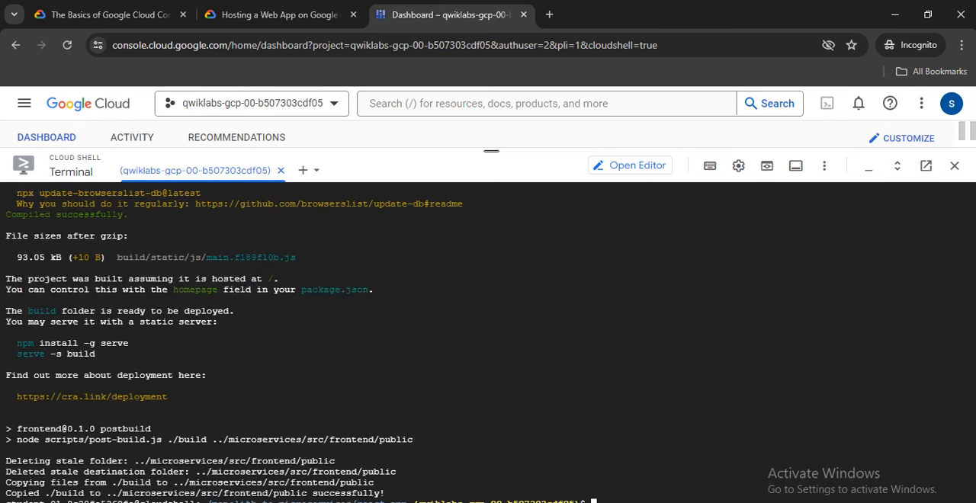
type("ar")
key("Return")
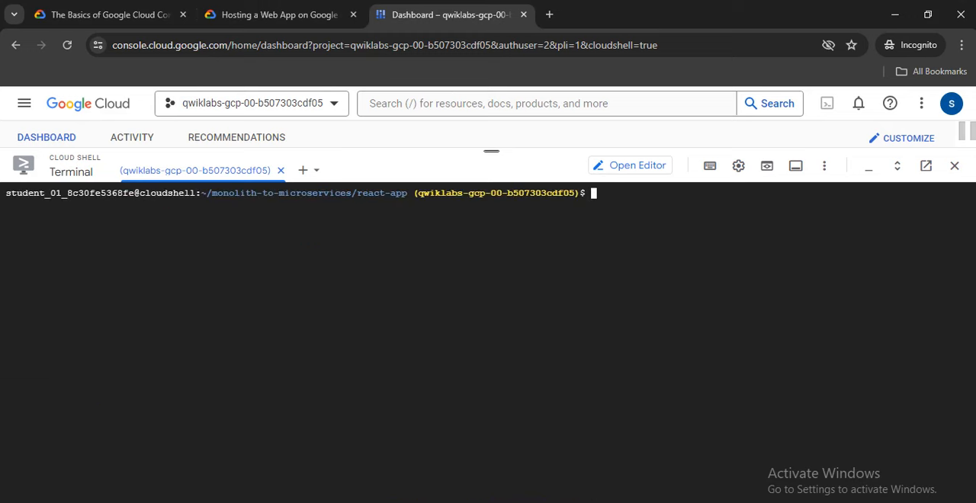
Run the lab's step 6 commands to remove the node_modules folders and copy monolith-to-microservices to gs://fancy-store-$DEVSHELL_PROJECT_ID/.
left_click(276, 14)
left_click(680, 369)
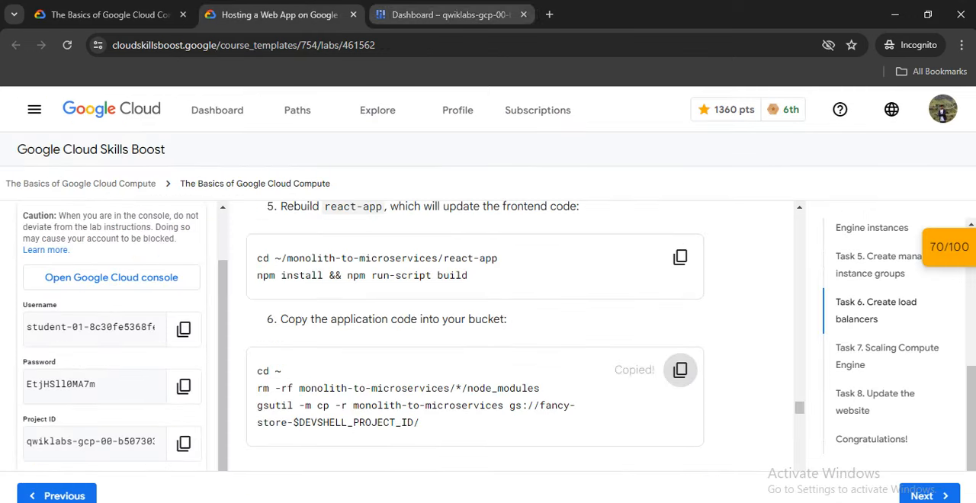
left_click(450, 14)
right_click(449, 193)
left_click(488, 178)
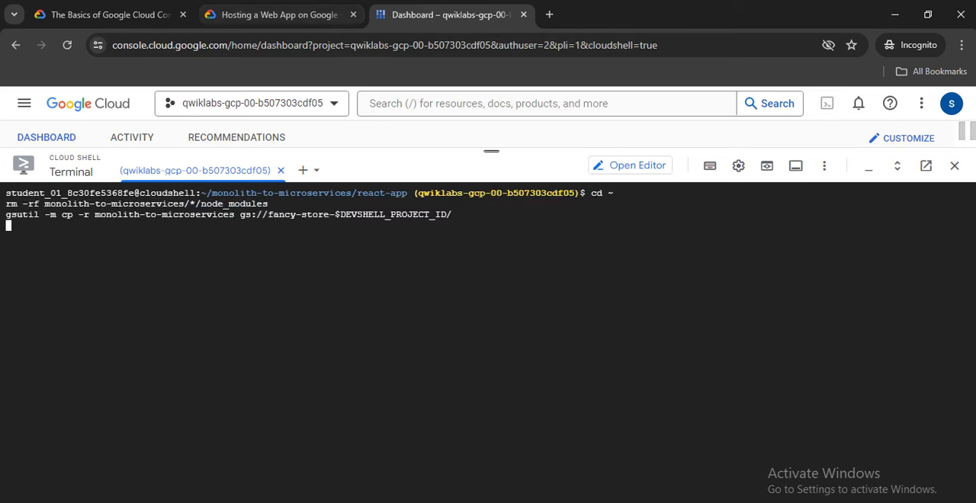
Clear the terminal and run the lab's rolling-action replace command for fancy-fe-mig with --zone=$ZONE and --max-unavailable 100%.
left_click(276, 15)
scroll(680, 370, "down", 4)
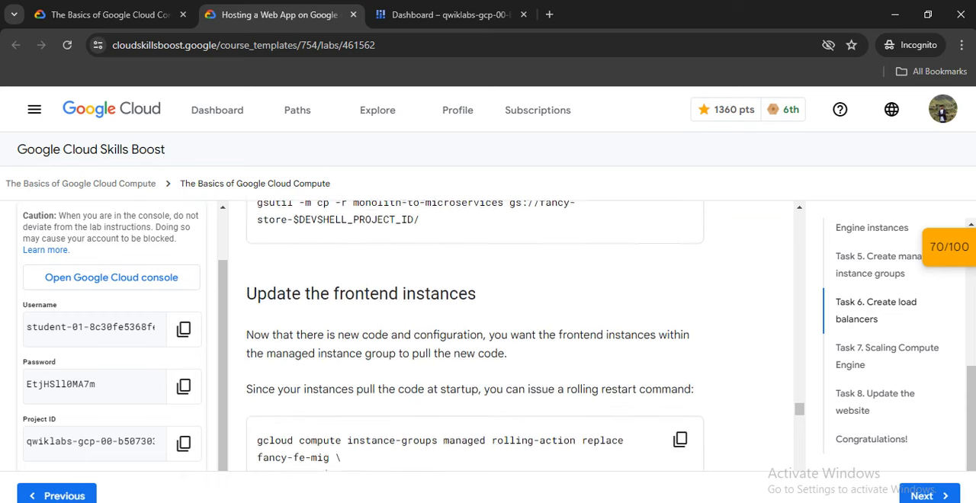
scroll(680, 305, "down", 2)
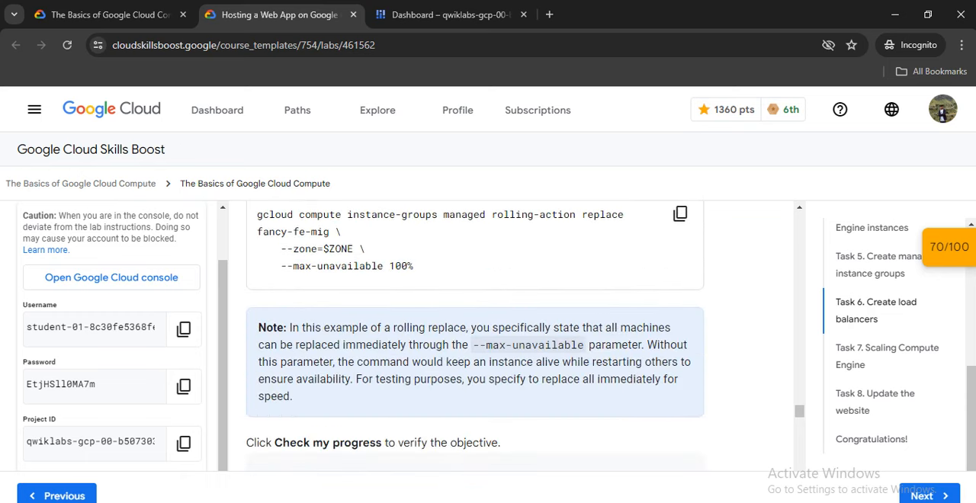
left_click(680, 213)
scroll(475, 336, "up", 2)
scroll(475, 336, "down", 3)
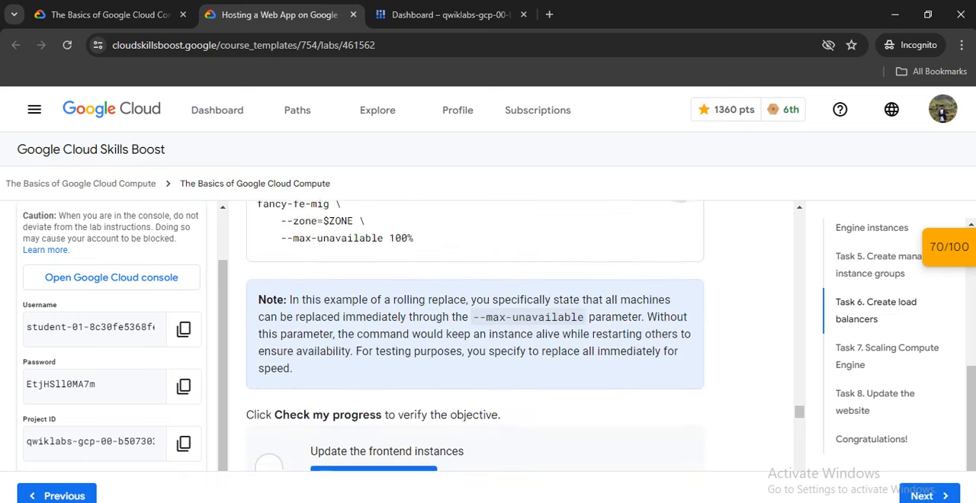
left_click(450, 14)
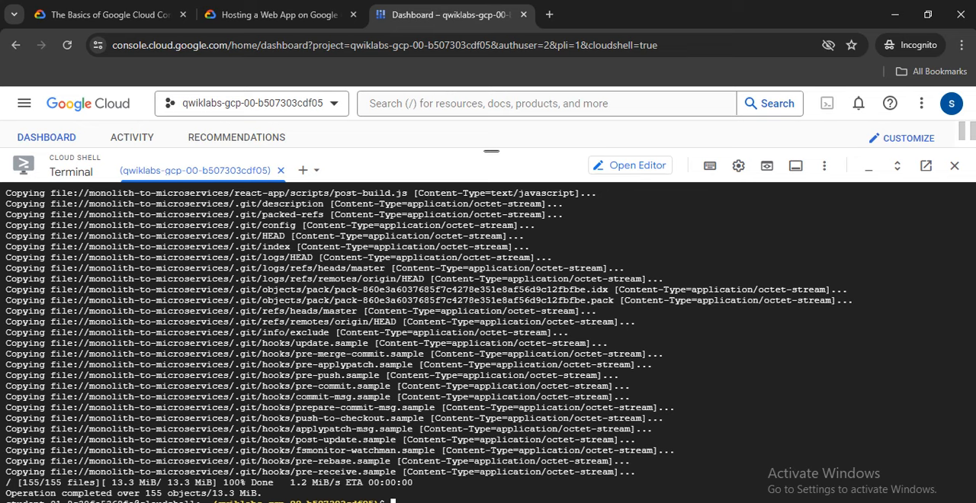
type("r")
key("Return")
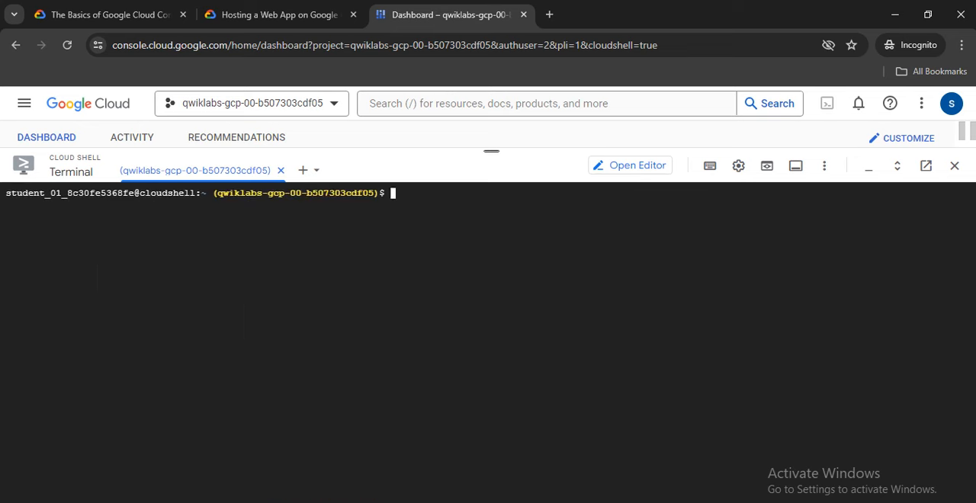
right_click(492, 152)
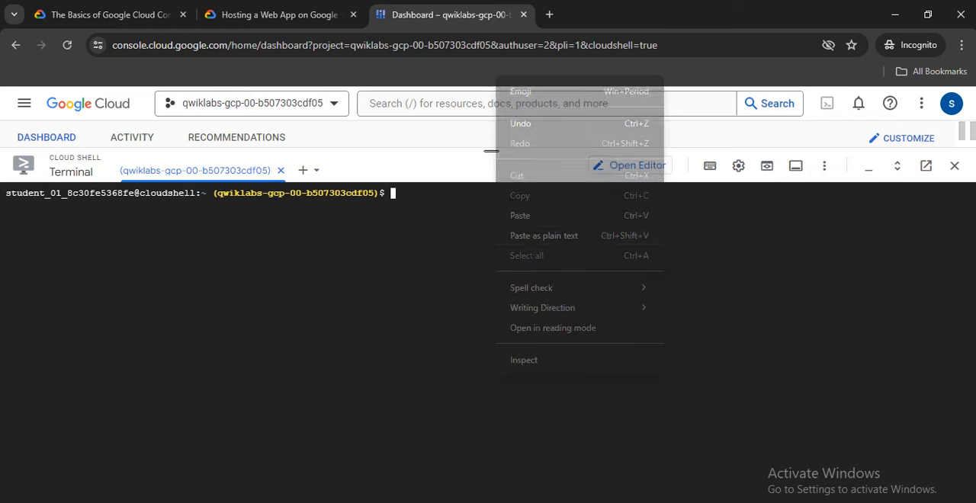
left_click(526, 215)
key("Return")
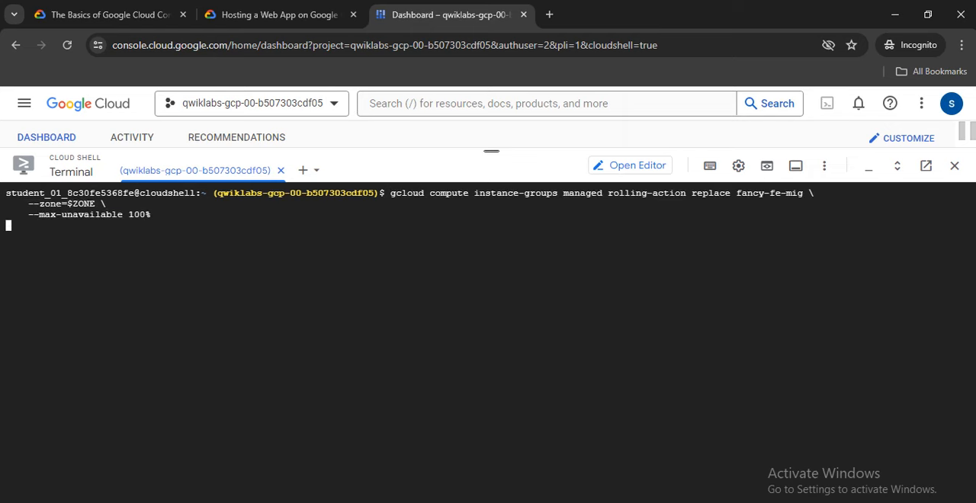
Check the lab progress for the Update the frontend instances objective.
left_click(274, 14)
left_click(450, 14)
left_click(274, 15)
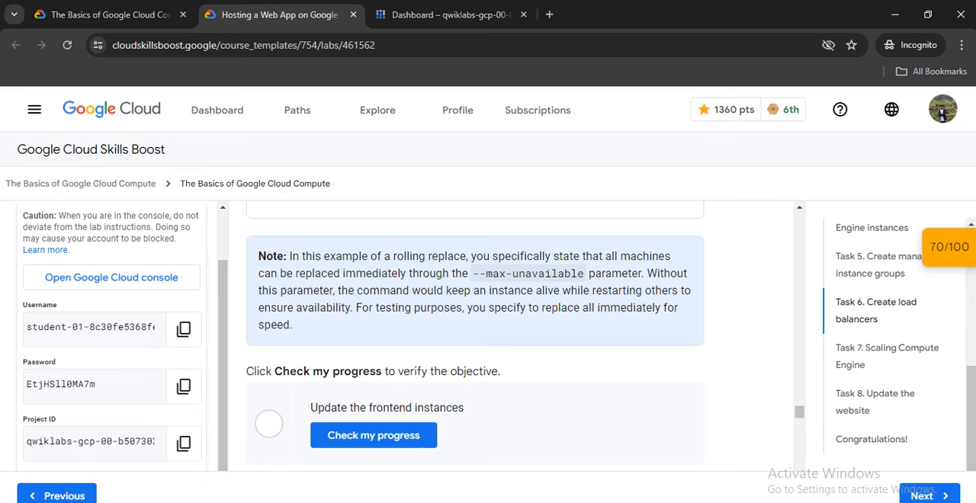
scroll(374, 364, "down", 1)
left_click(374, 364)
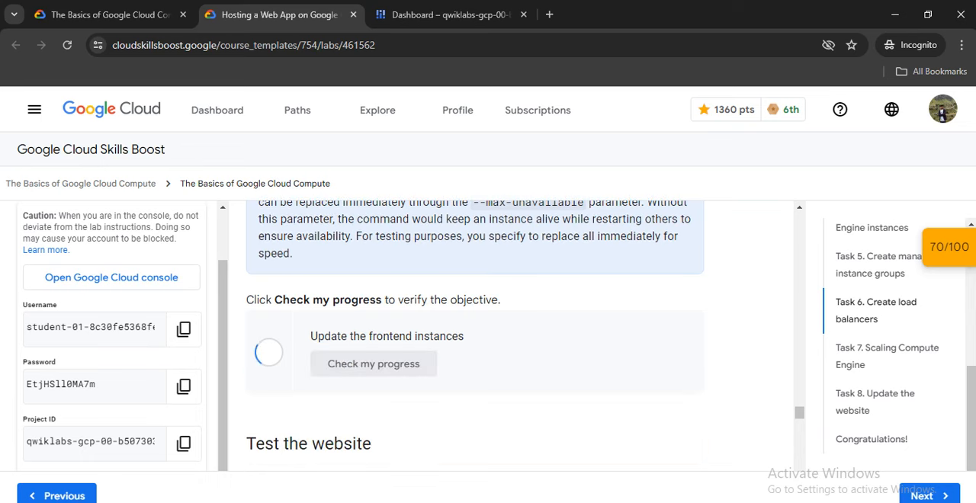
Clear the terminal and run Task 7's set-autoscaling command for fancy-fe-mig with --max-num-replicas 2 and --target-load-balancing-utilization 0.60.
scroll(474, 335, "down", 10)
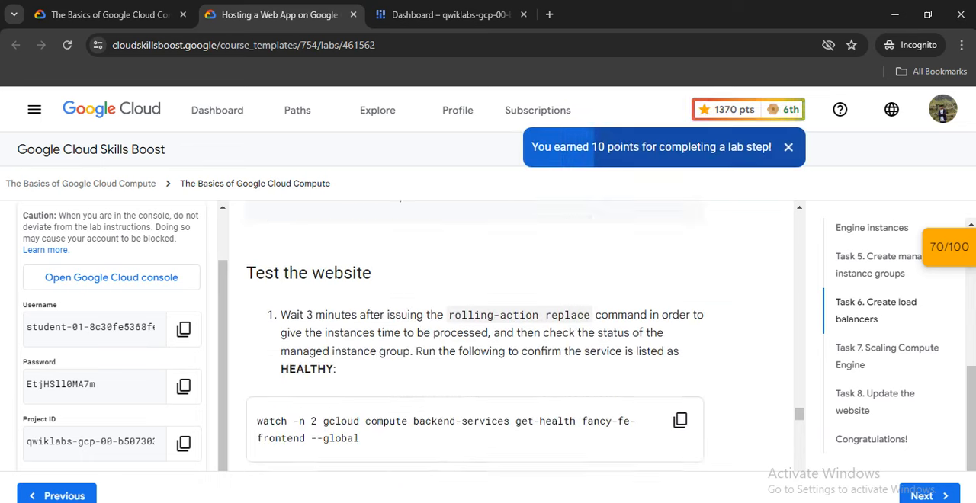
scroll(474, 336, "down", 10)
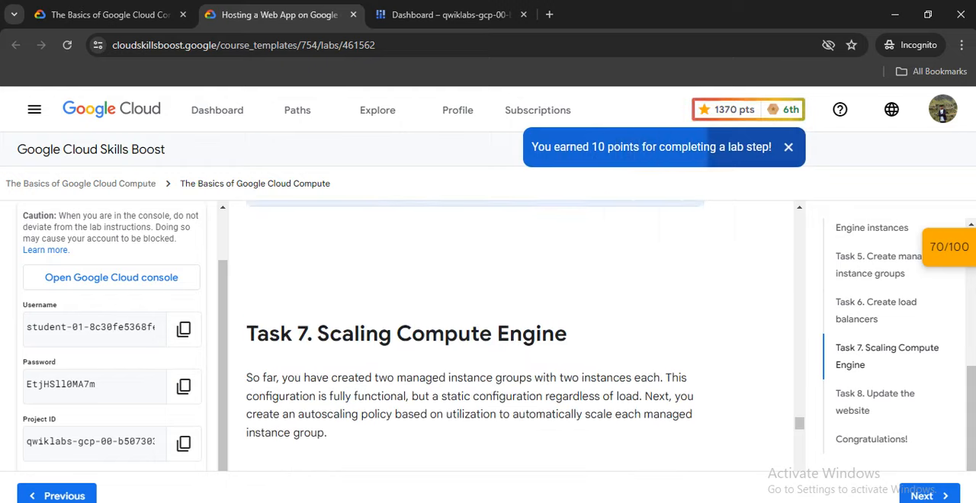
scroll(474, 335, "up", 1)
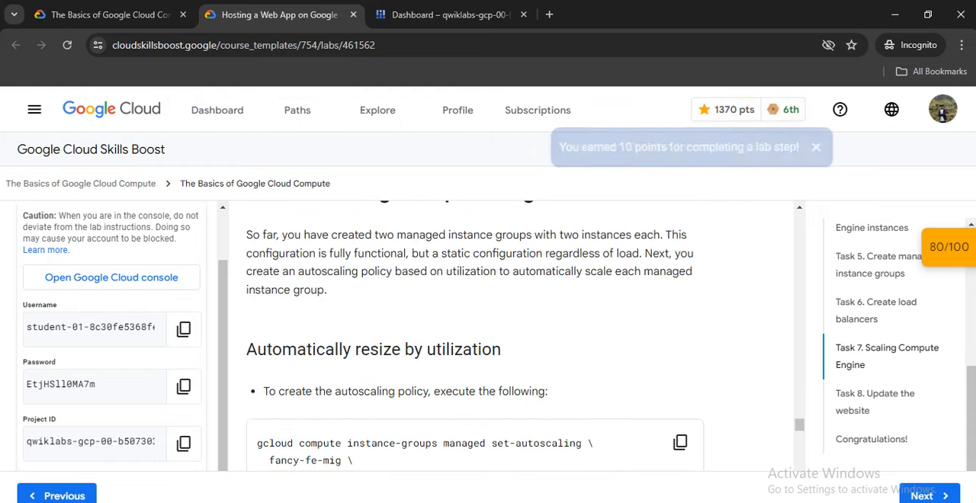
scroll(474, 335, "down", 1)
left_click(680, 371)
left_click(449, 14)
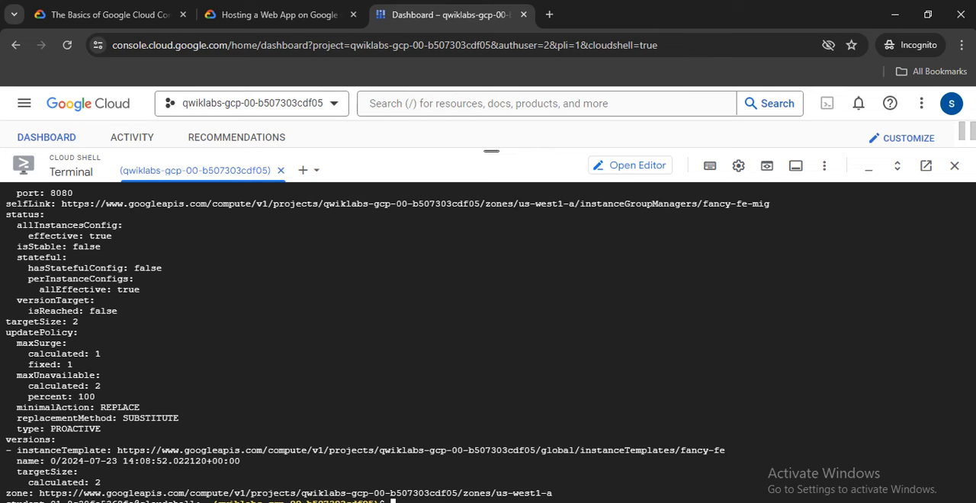
type("clear")
key("Return")
right_click(414, 402)
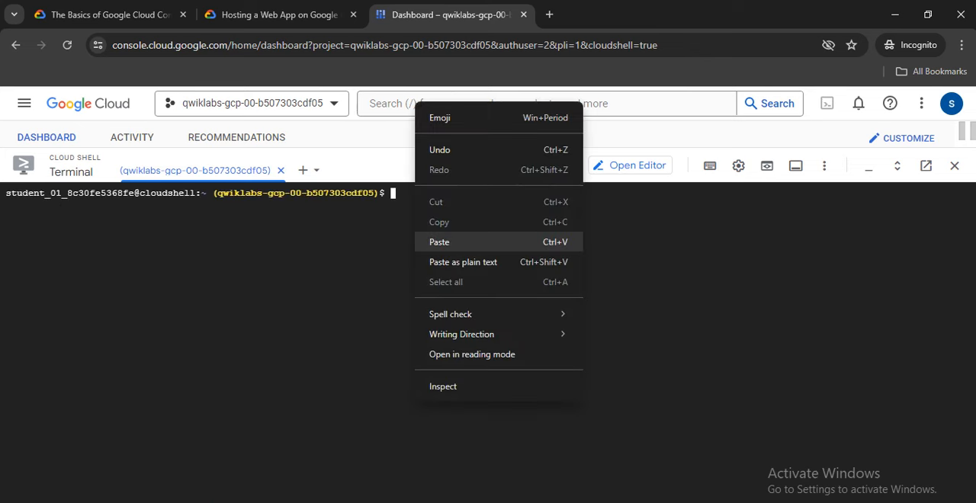
left_click(438, 179)
key("Return")
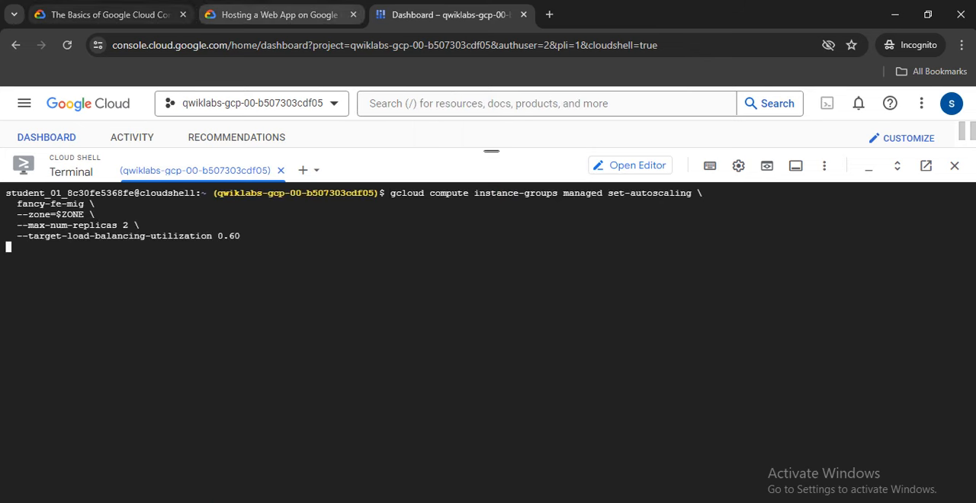
Run Task 7's set-autoscaling command for fancy-be-mig with --zone=$ZONE, --max-num-replicas 2 and --target-load-balancing-utilization 0.60.
left_click(278, 15)
scroll(680, 227, "down", 2)
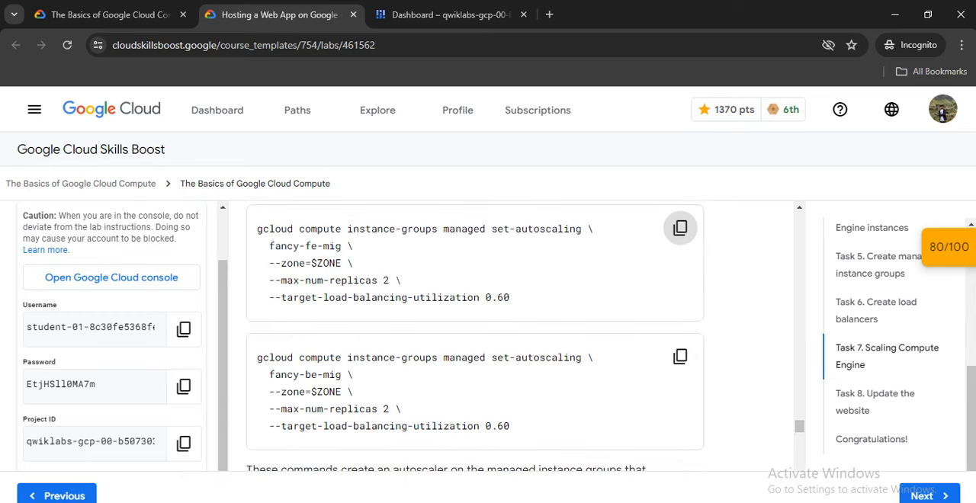
left_click(680, 357)
scroll(680, 357, "down", 1)
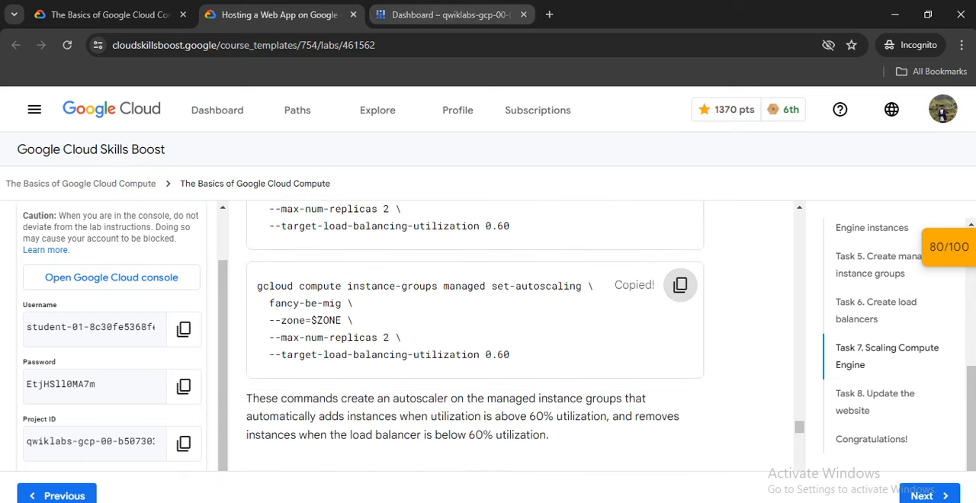
scroll(474, 328, "down", 3)
scroll(474, 327, "up", 3)
scroll(474, 328, "down", 2)
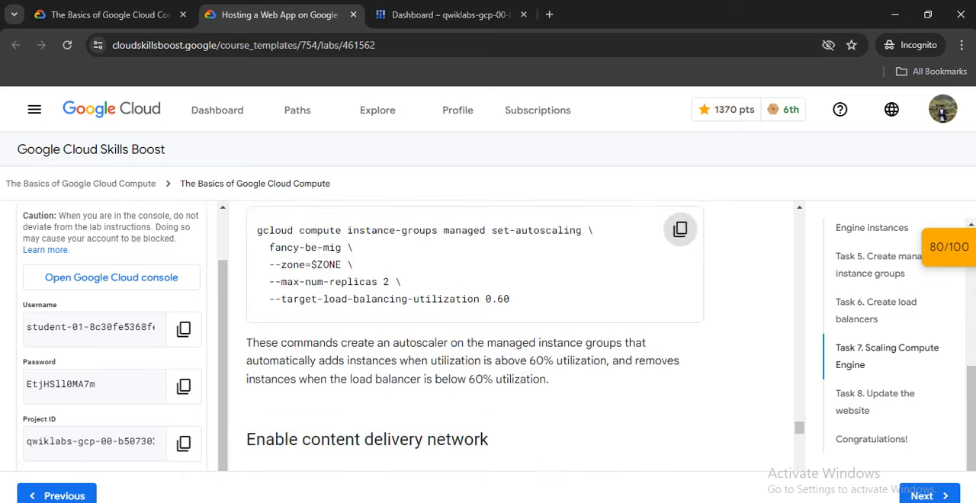
scroll(474, 327, "down", 3)
scroll(474, 328, "up", 4)
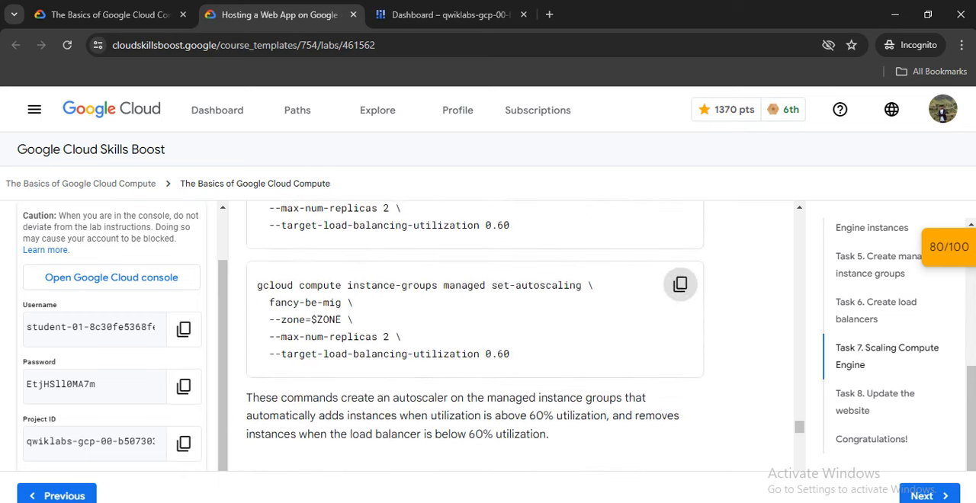
left_click(680, 284)
left_click(451, 15)
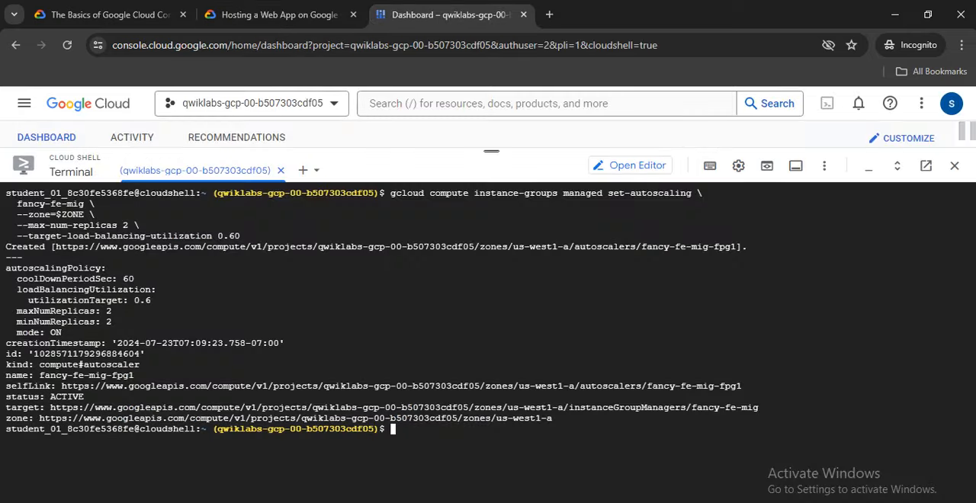
right_click(480, 420)
left_click(519, 276)
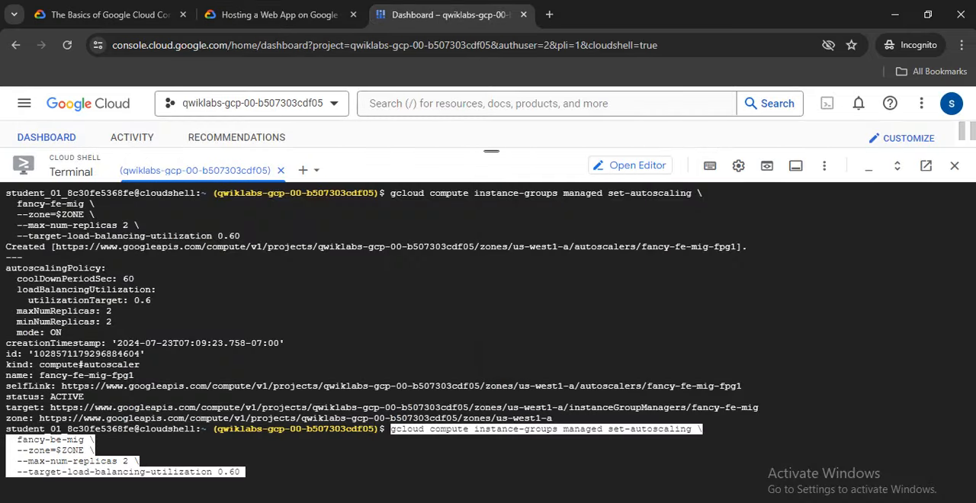
key("Return")
Clear the terminal and run the lab's backend-services update command for fancy-fe-frontend with --enable-cdn --global.
left_click(279, 15)
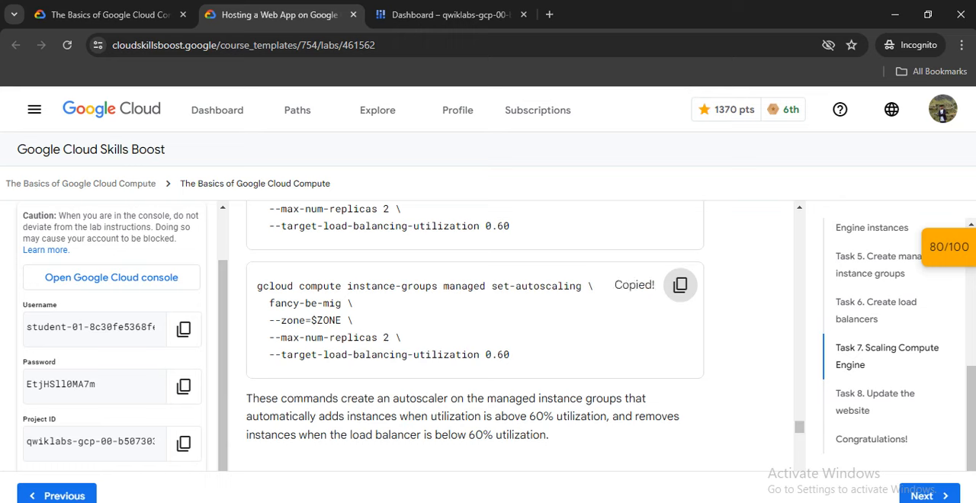
scroll(474, 335, "down", 2)
scroll(474, 336, "down", 2)
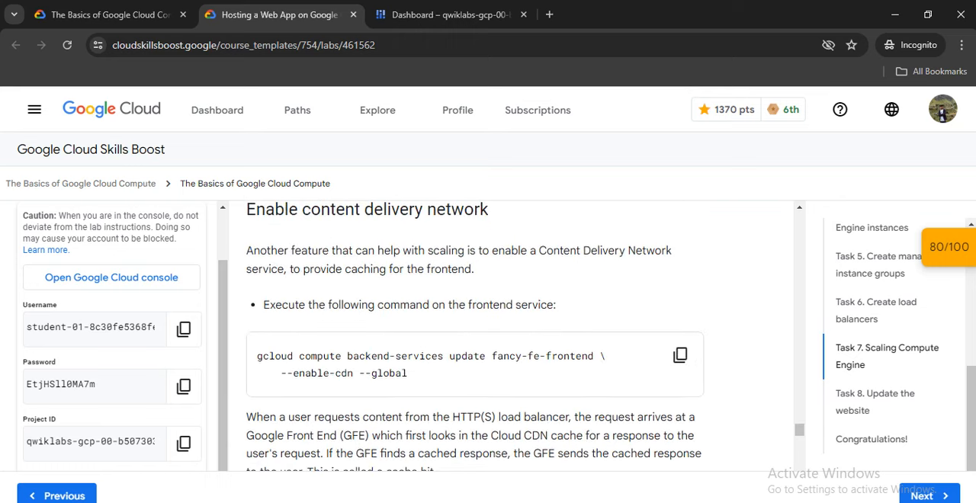
scroll(474, 335, "down", 1)
left_click(679, 283)
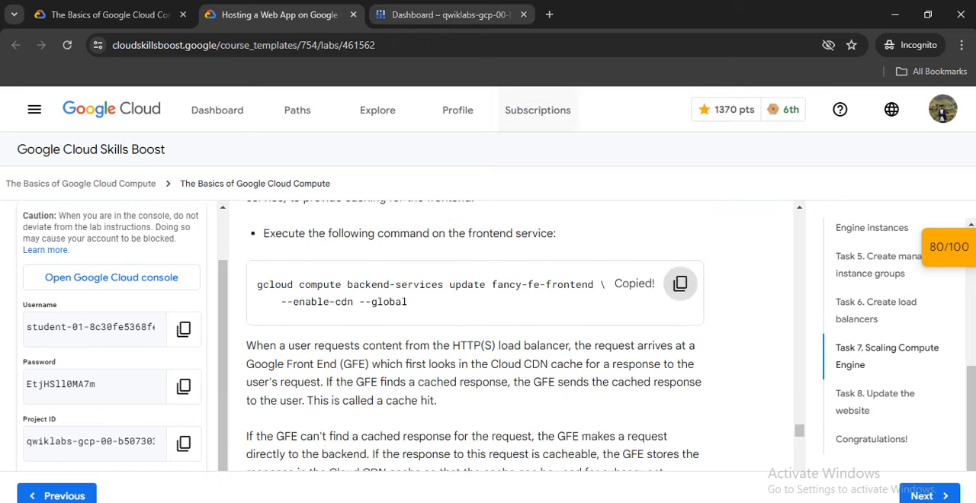
left_click(450, 15)
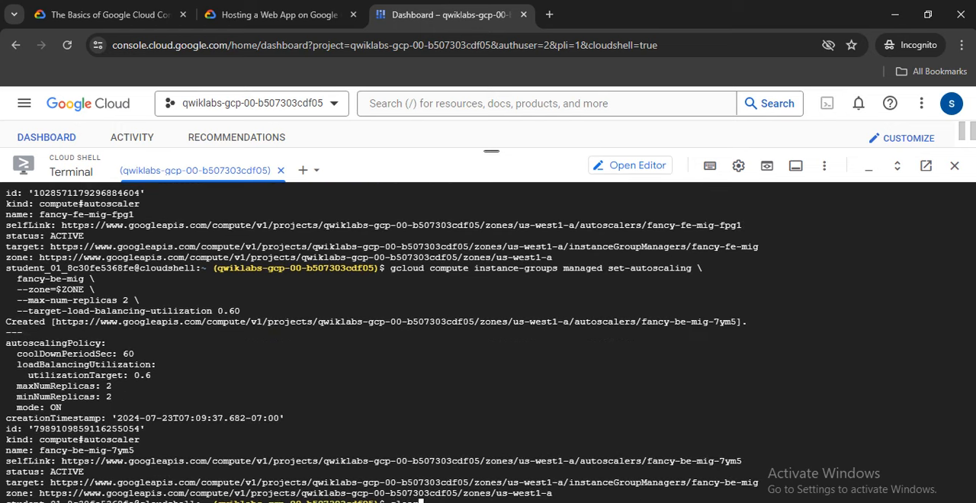
key("Return")
right_click(424, 414)
left_click(458, 259)
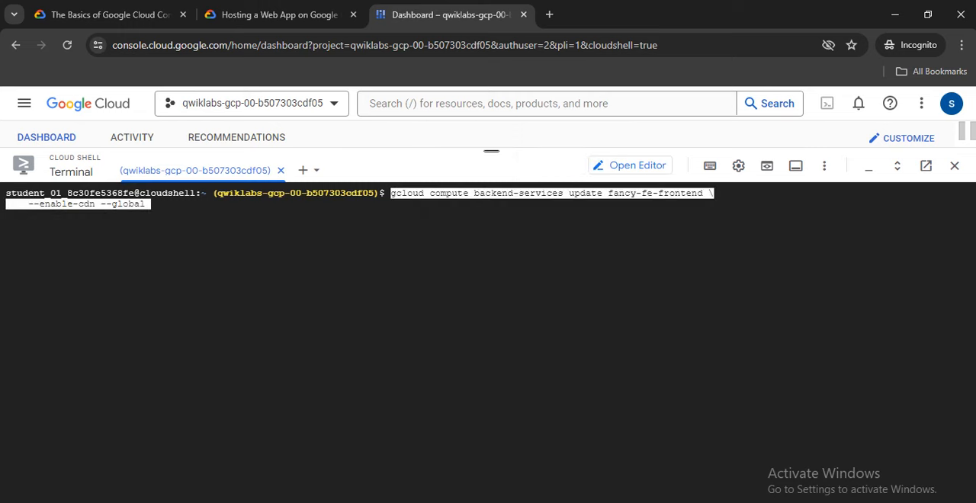
key("Return")
Check the lab progress for the Scaling Compute Engine objective once the CDN command has been submitted.
left_click(278, 14)
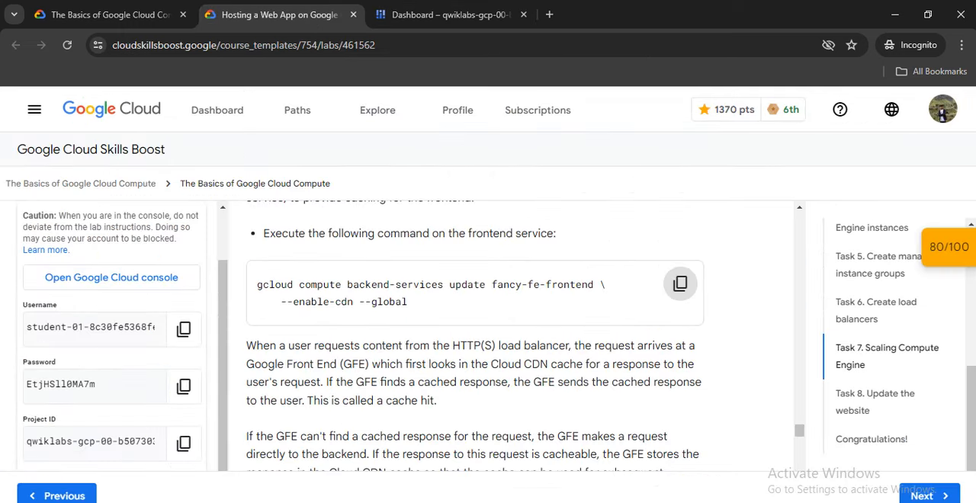
scroll(487, 327, "down", 2)
scroll(488, 327, "down", 1)
left_click(450, 14)
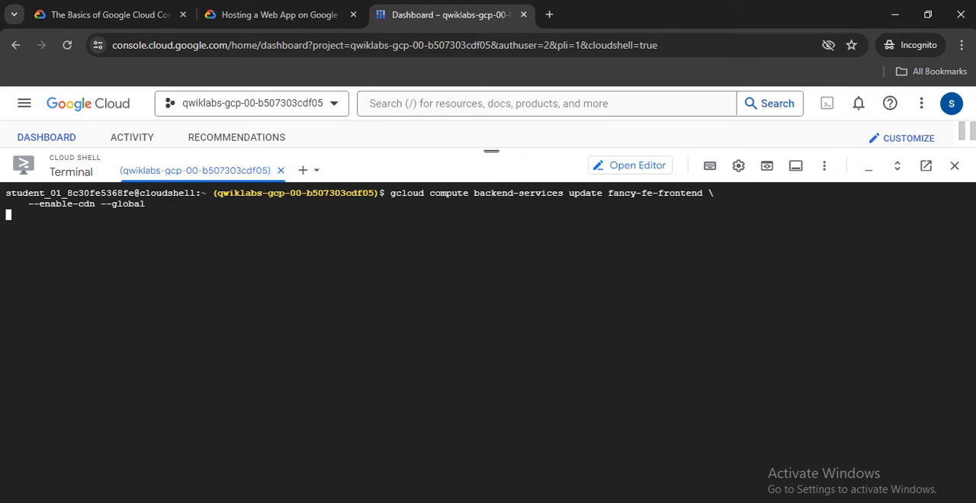
left_click(278, 14)
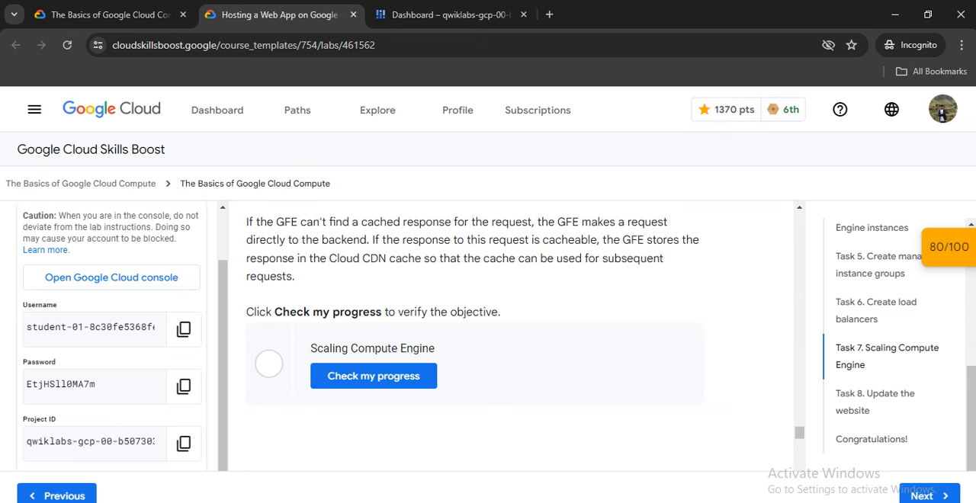
left_click(374, 375)
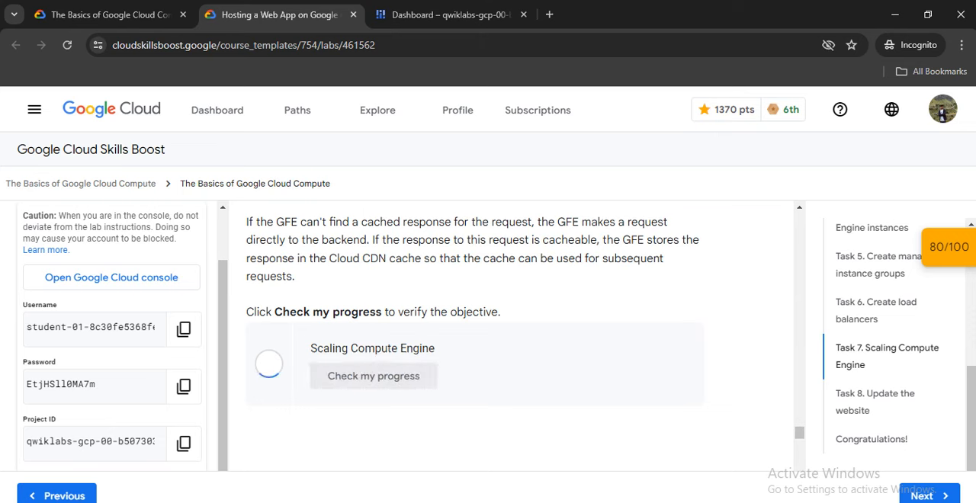
Look through the Task 8 instructions for updating the instance template, changing the website and replacing the instances.
scroll(373, 375, "down", 1)
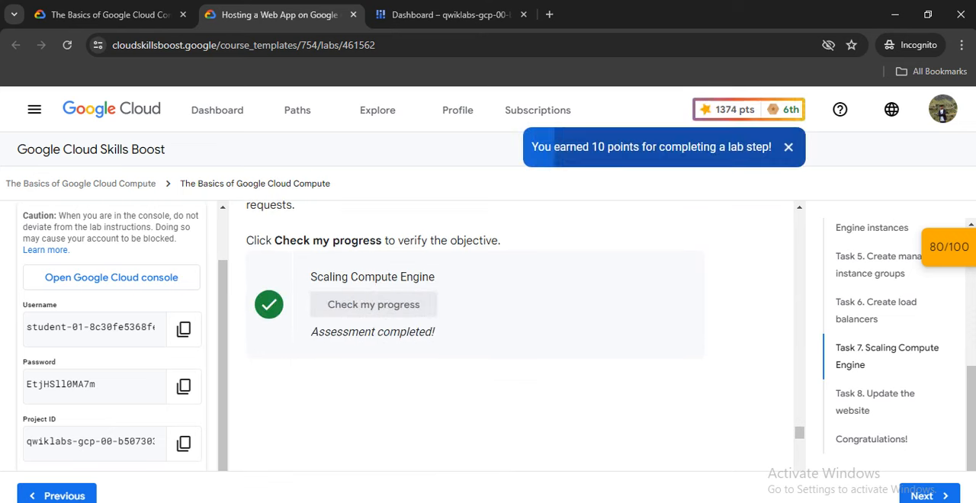
scroll(503, 335, "down", 2)
scroll(503, 335, "down", 10)
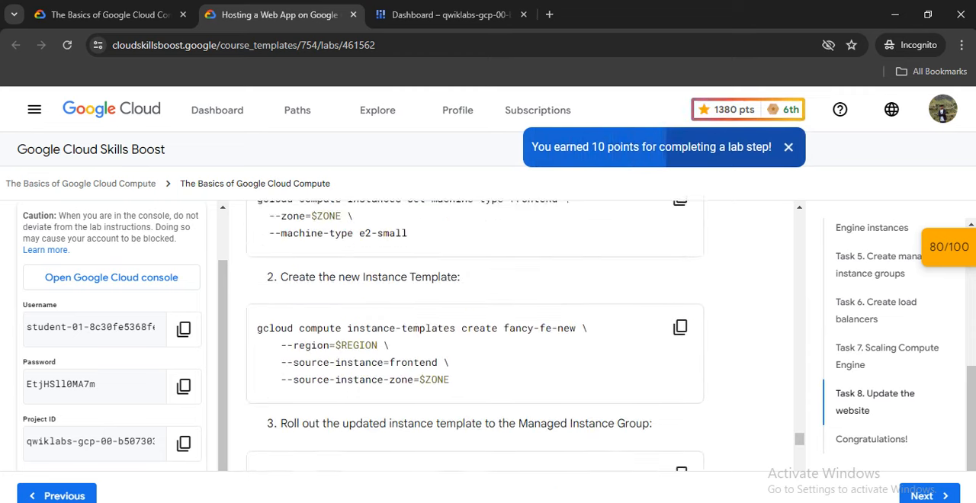
scroll(474, 335, "down", 15)
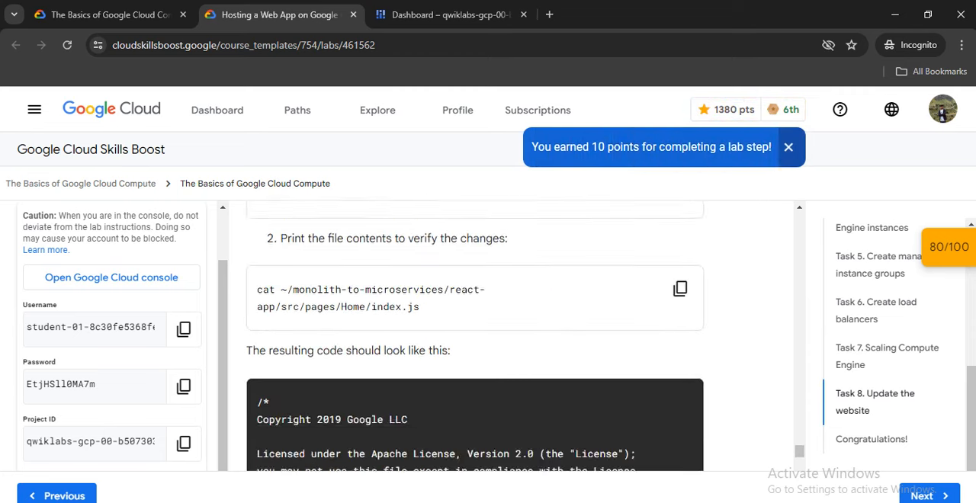
scroll(474, 336, "down", 15)
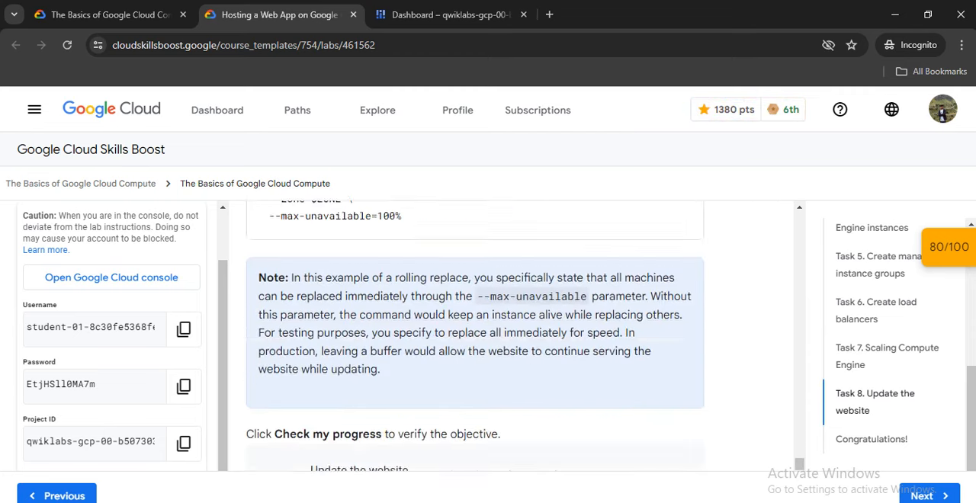
scroll(474, 336, "up", 15)
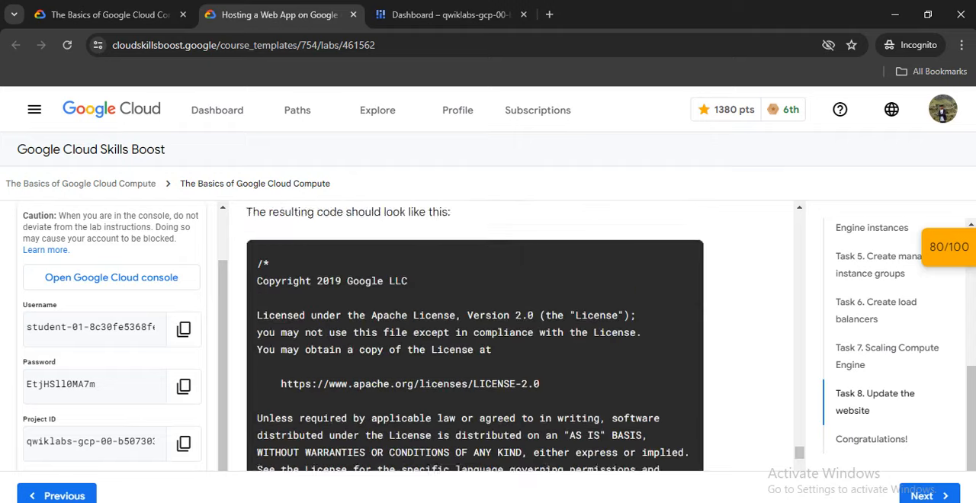
scroll(474, 336, "up", 15)
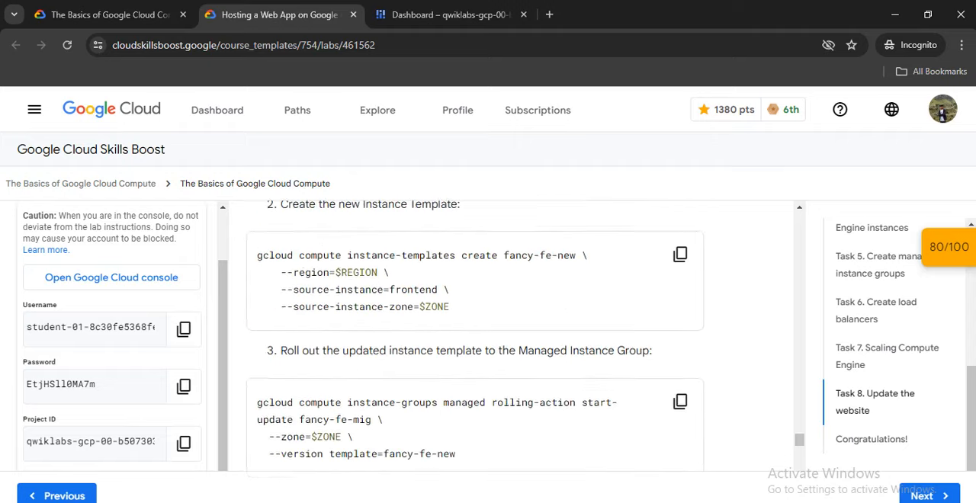
scroll(474, 336, "up", 7)
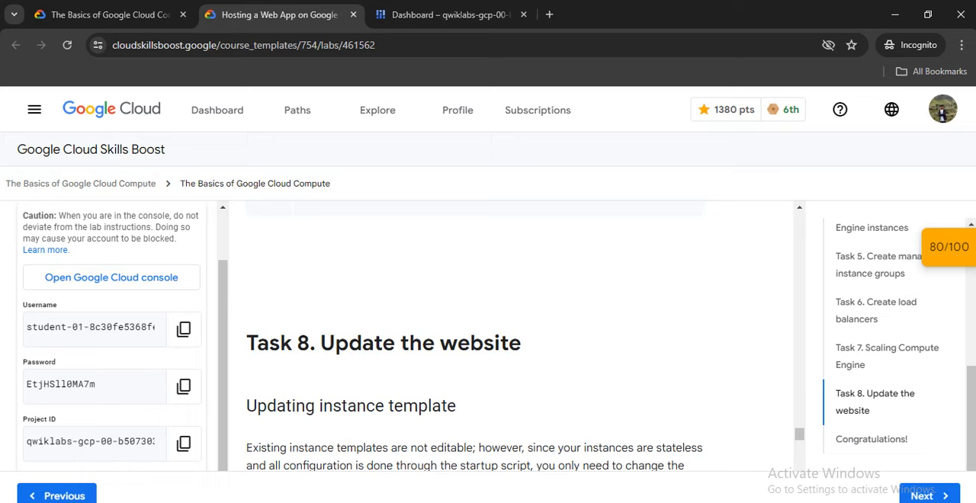
Run Task 8's set-machine-type command for the frontend instance with --zone=$ZONE and --machine-type e2-small.
scroll(474, 335, "down", 3)
scroll(680, 339, "down", 5)
scroll(679, 340, "up", 2)
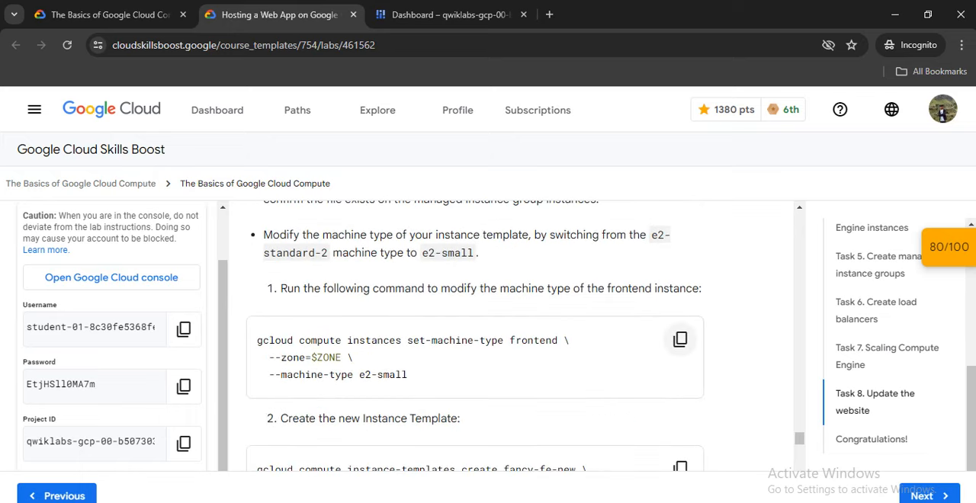
key("ctrl+Tab")
right_click(434, 205)
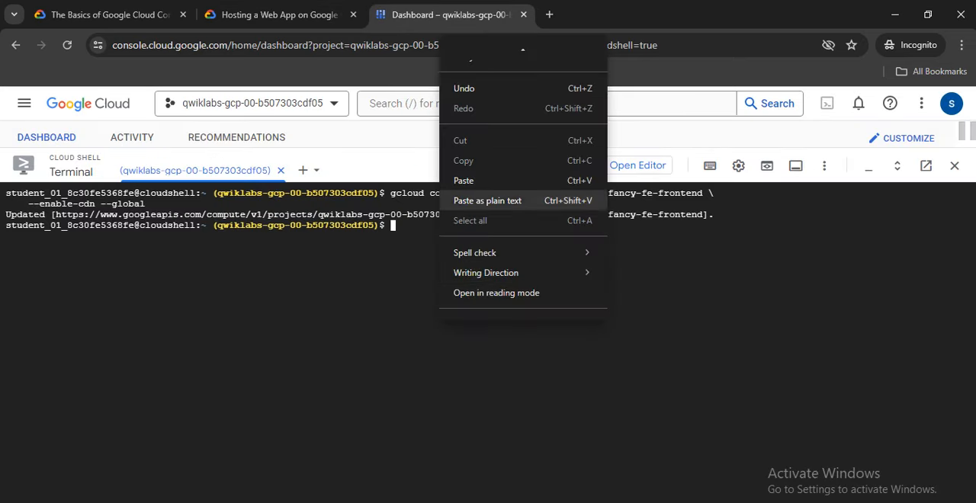
left_click(495, 196)
key("Return")
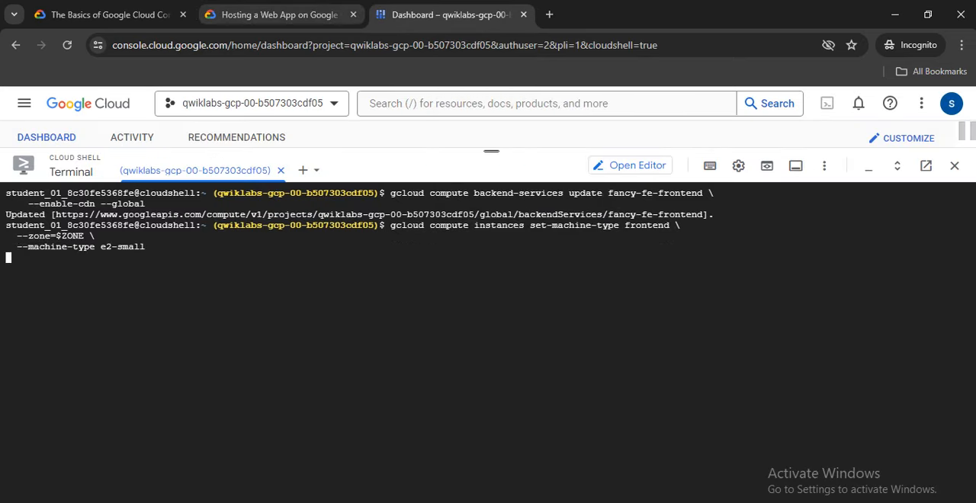
Run the lab's command to create instance template fancy-fe-new with --region=$REGION, --source-instance=frontend and --source-instance-zone=$ZONE.
left_click(274, 14)
scroll(680, 287, "down", 2)
scroll(679, 287, "down", 2)
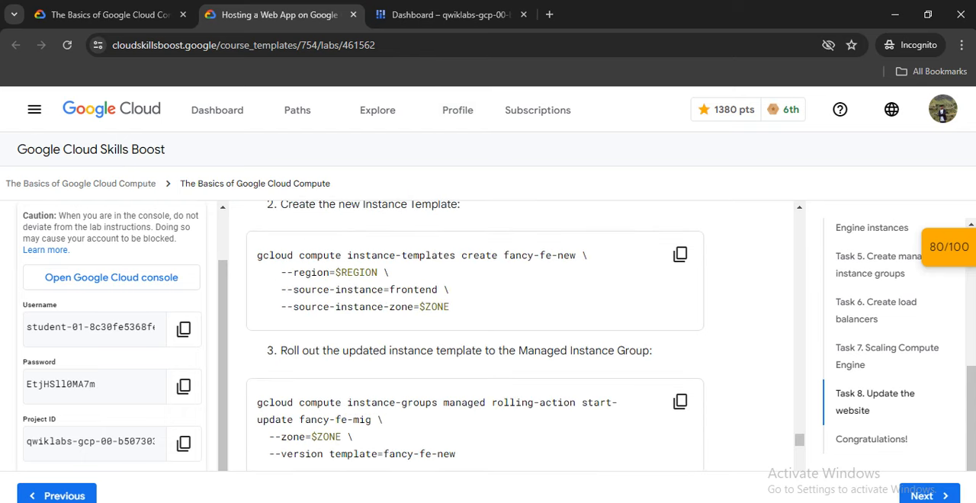
left_click(680, 254)
left_click(450, 15)
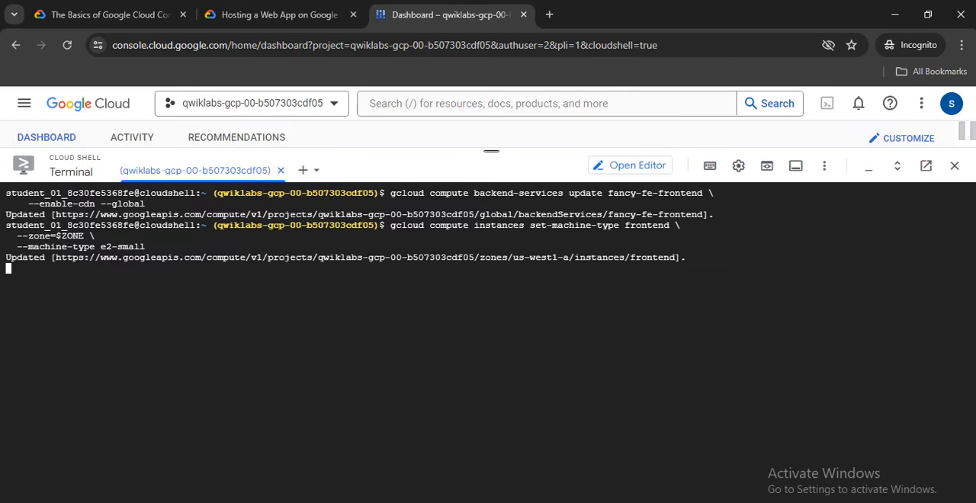
right_click(409, 302)
left_click(435, 174)
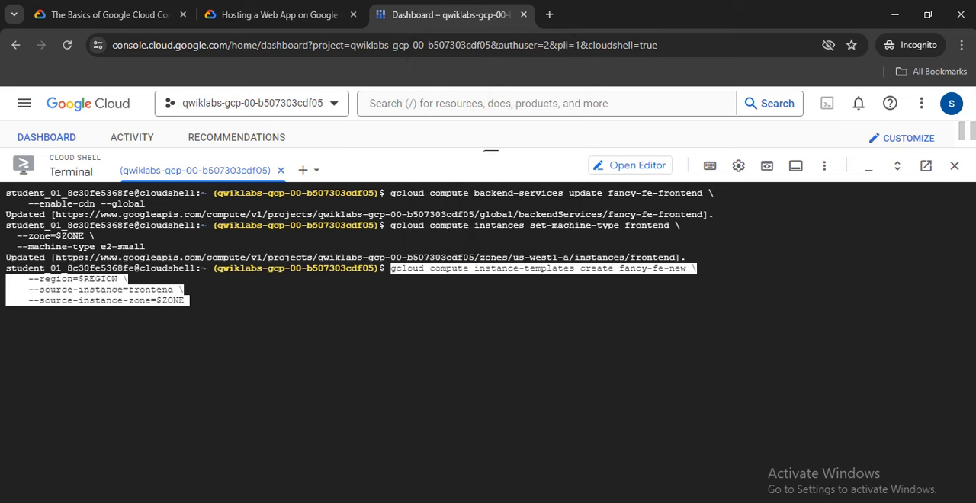
key("Return")
Run the lab's rolling-action start-update command for fancy-fe-mig with --zone=$ZONE and --version template=fancy-fe-new.
left_click(279, 14)
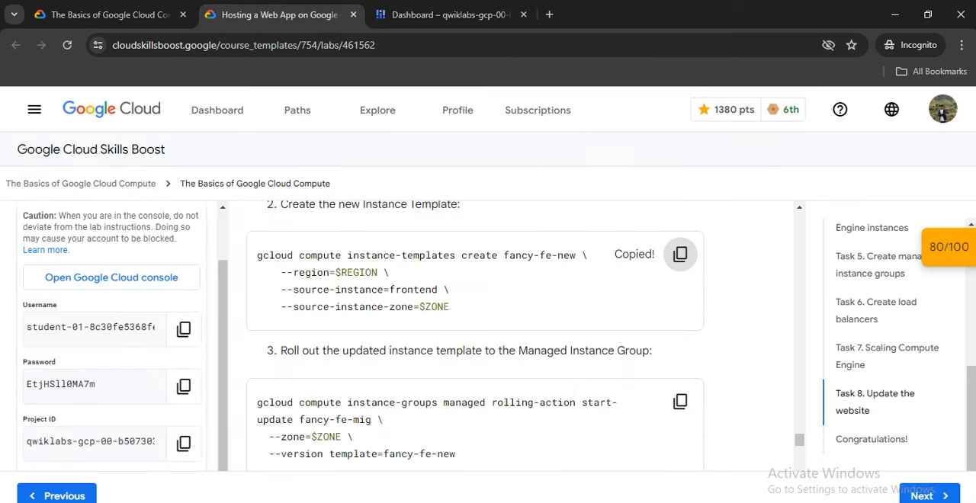
scroll(474, 335, "down", 3)
left_click(679, 329)
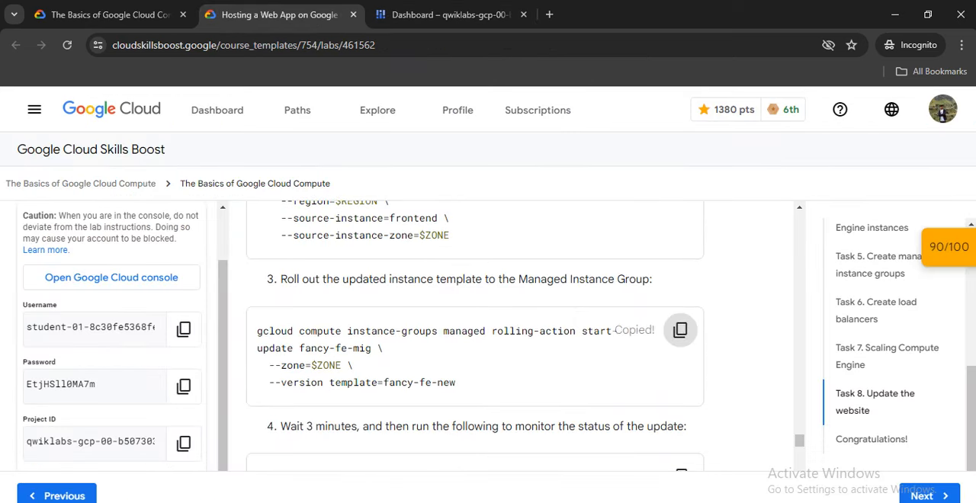
left_click(448, 15)
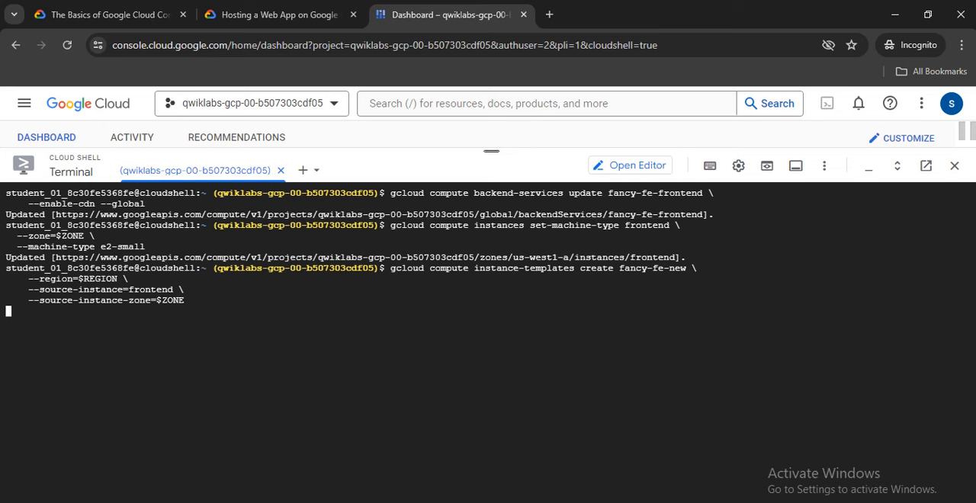
right_click(444, 374)
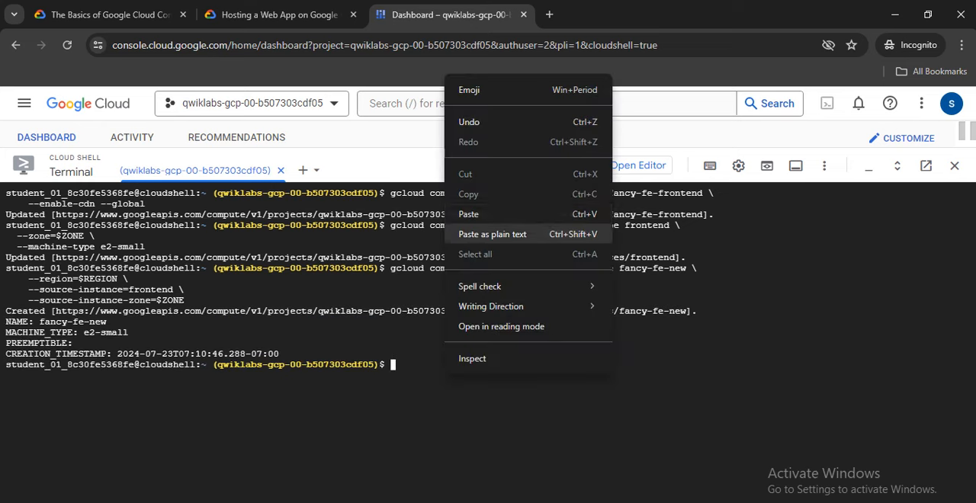
left_click(474, 214)
key("Return")
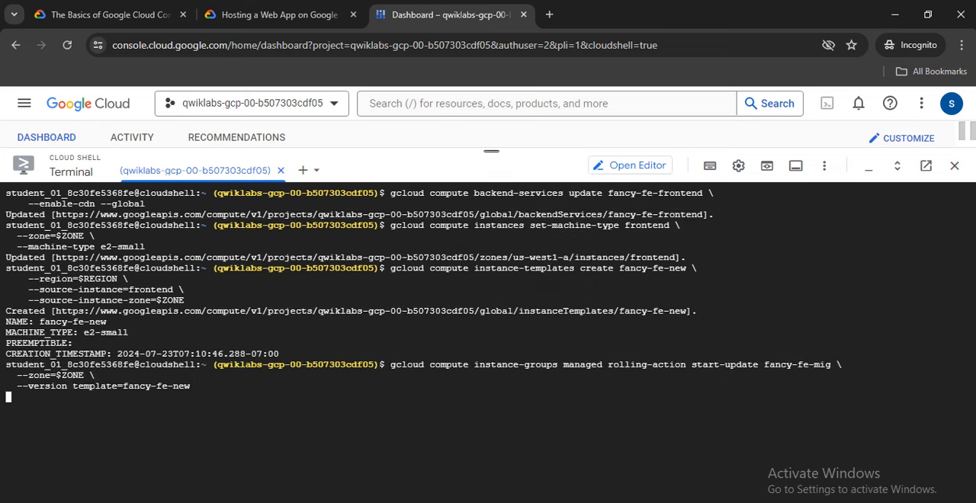
Clear the Cloud Shell terminal and run the lab's watch -n 2 command listing the fancy-fe-mig instances with --zone=$ZONE.
left_click(279, 14)
scroll(474, 335, "down", 2)
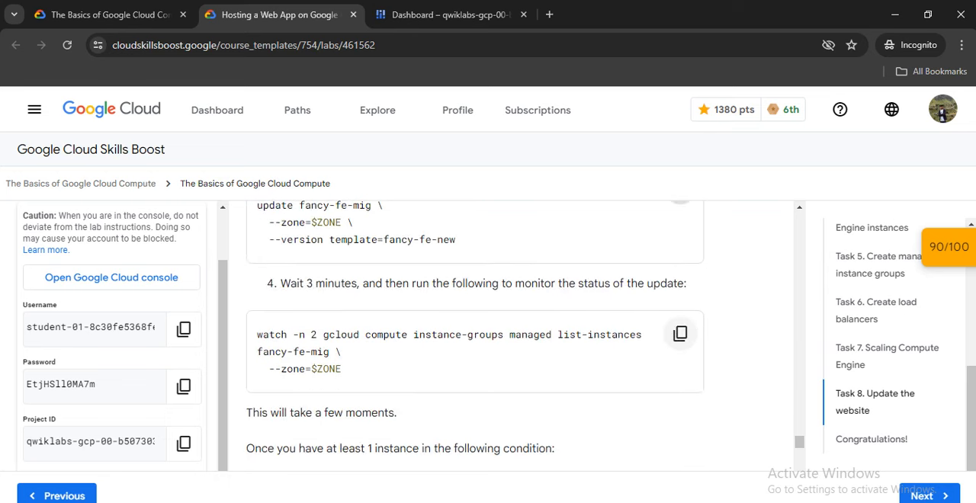
left_click(679, 334)
scroll(679, 334, "down", 2)
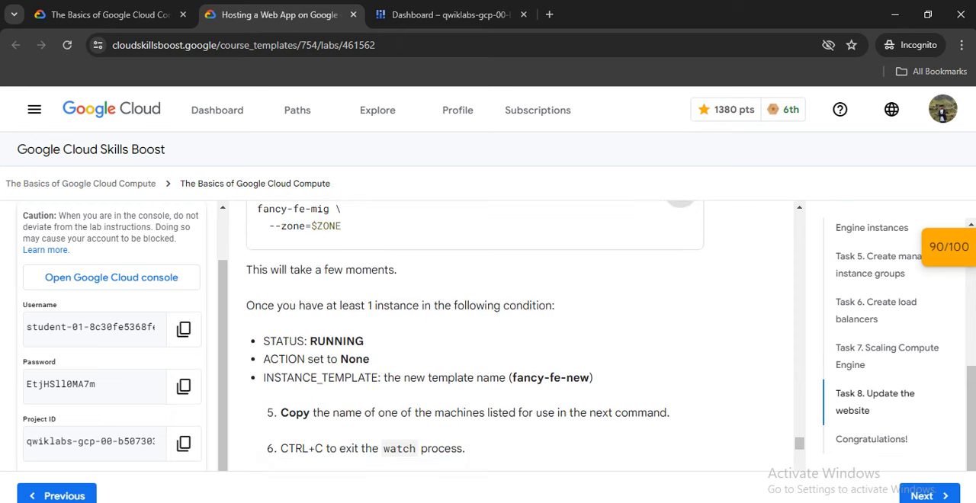
scroll(475, 336, "down", 1)
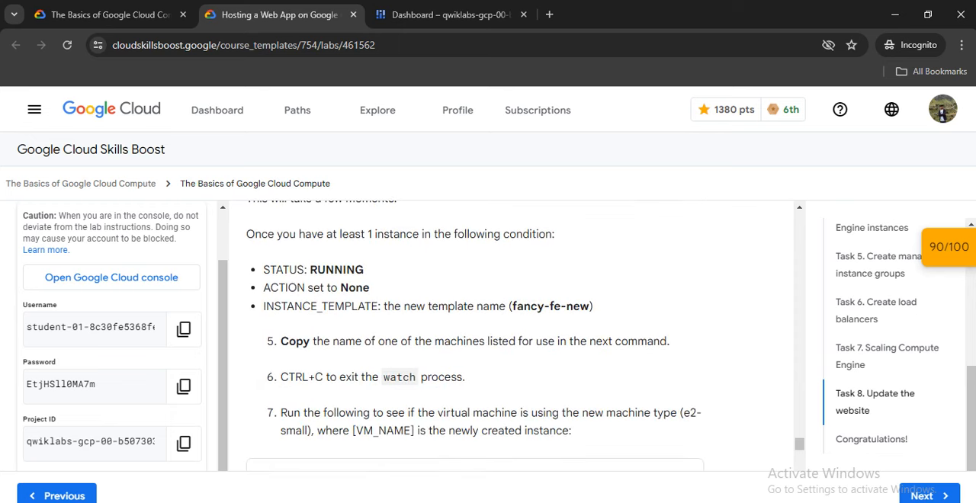
left_click(450, 15)
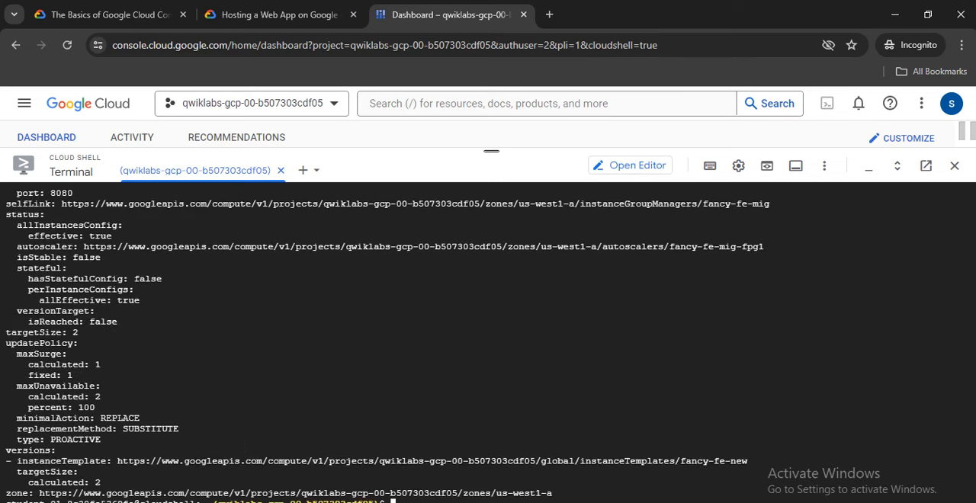
type("clear")
key("Return")
right_click(394, 235)
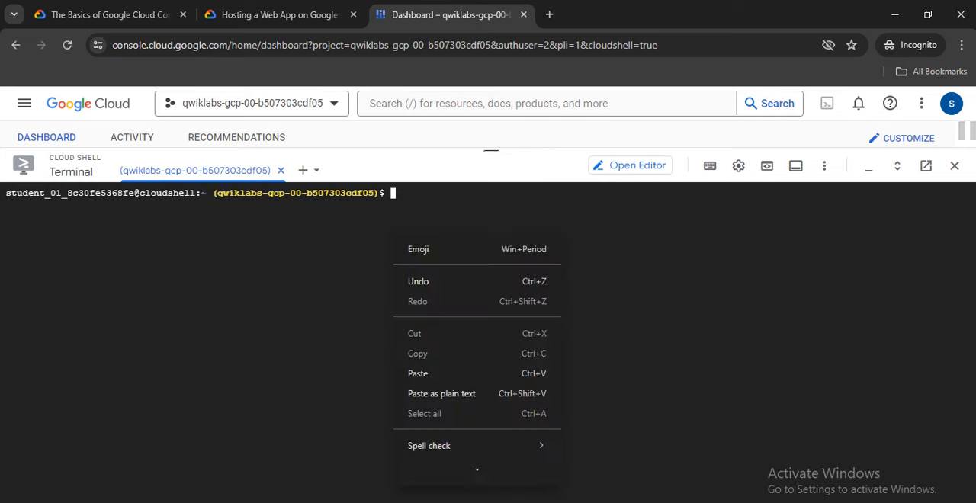
left_click(427, 373)
key("Return")
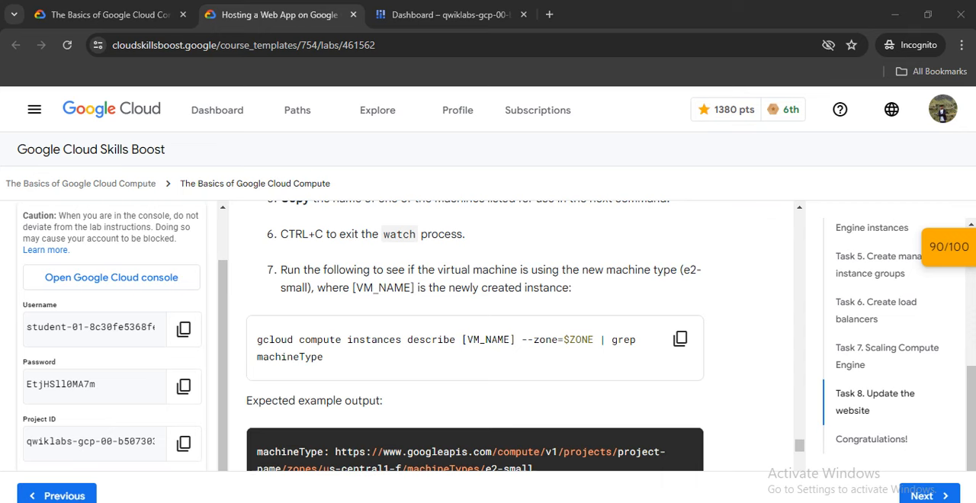
Copy the lab's instance describe command, stop the fancy-fe-mig watch in Cloud Shell and run the watch again.
left_click(680, 339)
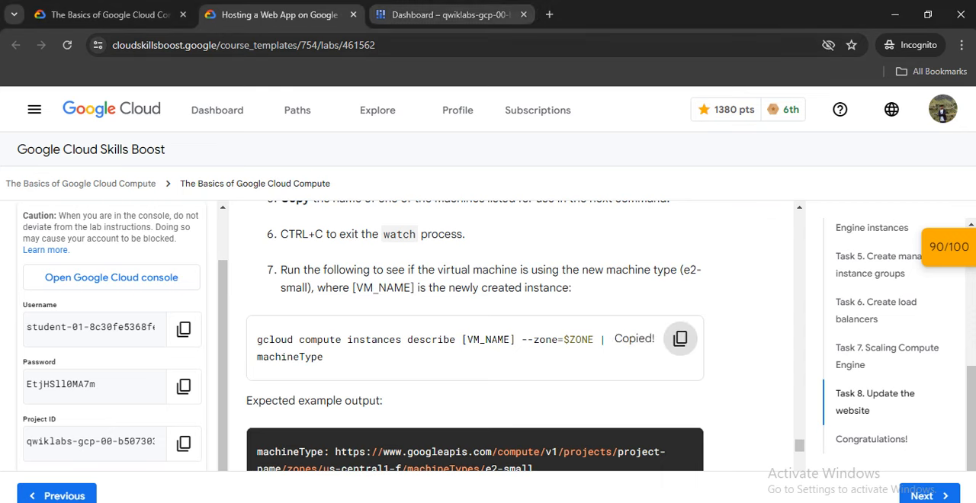
left_click(445, 15)
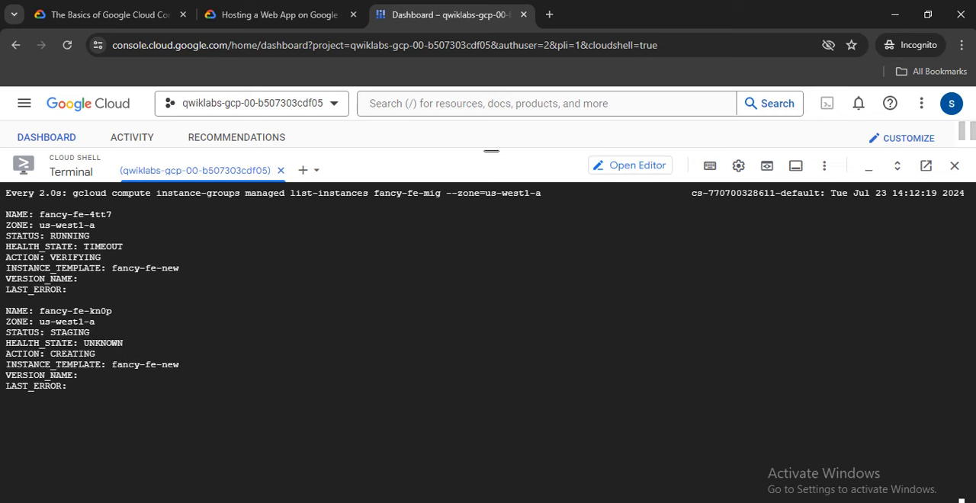
key("ctrl+c")
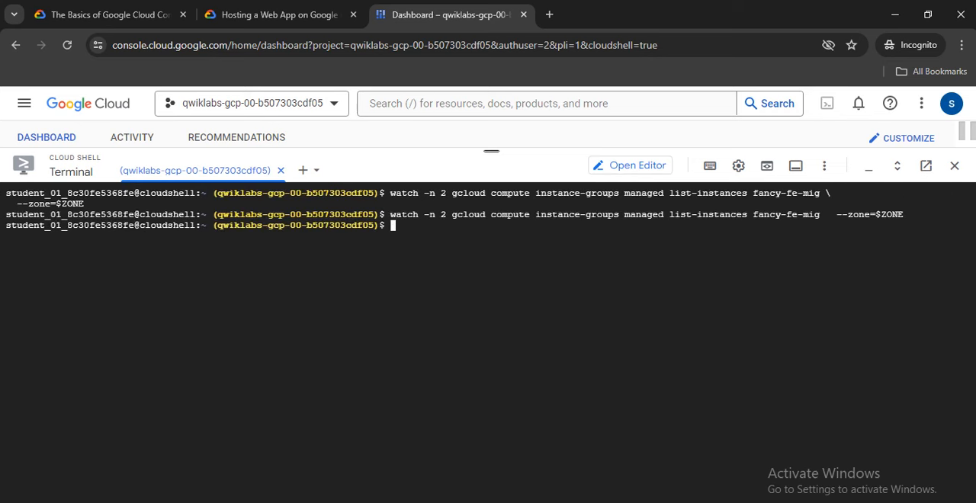
key("Up")
key("Return")
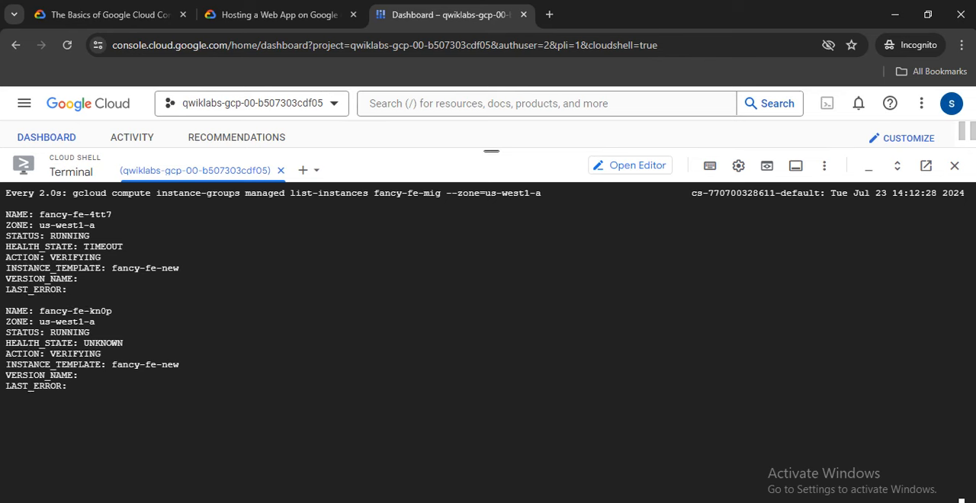
Copy the instance name fancy-fe-4tt7 from the watch output into the Notepad note and stop the watch process.
left_click_drag(40, 215, 112, 215)
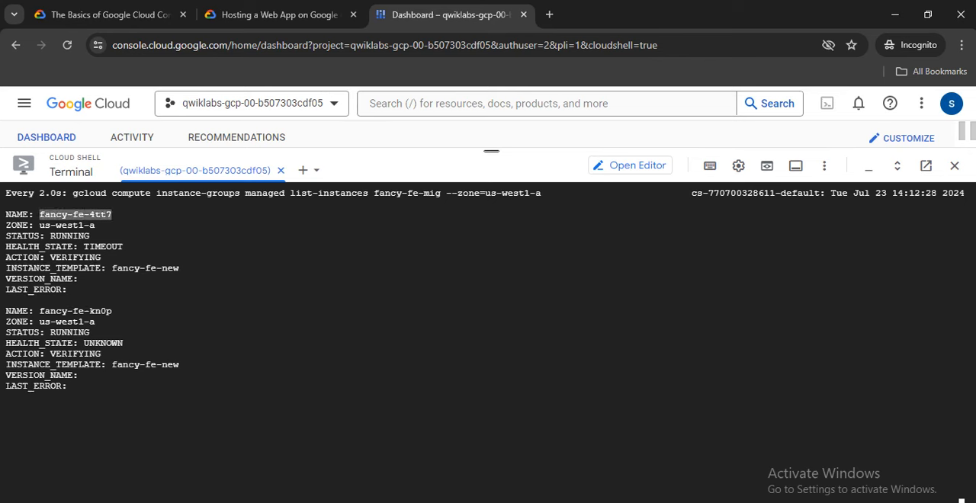
right_click(111, 221)
left_click(135, 285)
key("alt+Tab")
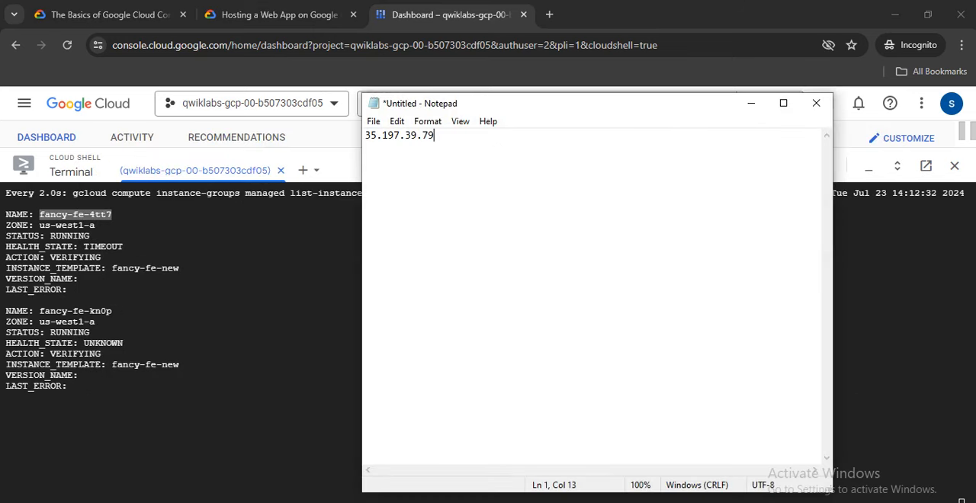
key("ctrl+v")
key("alt+Tab")
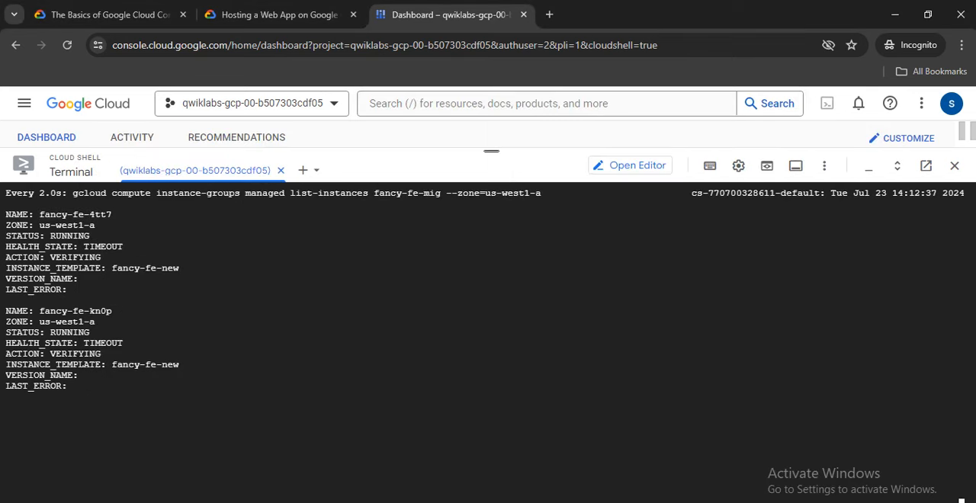
key("ctrl+c")
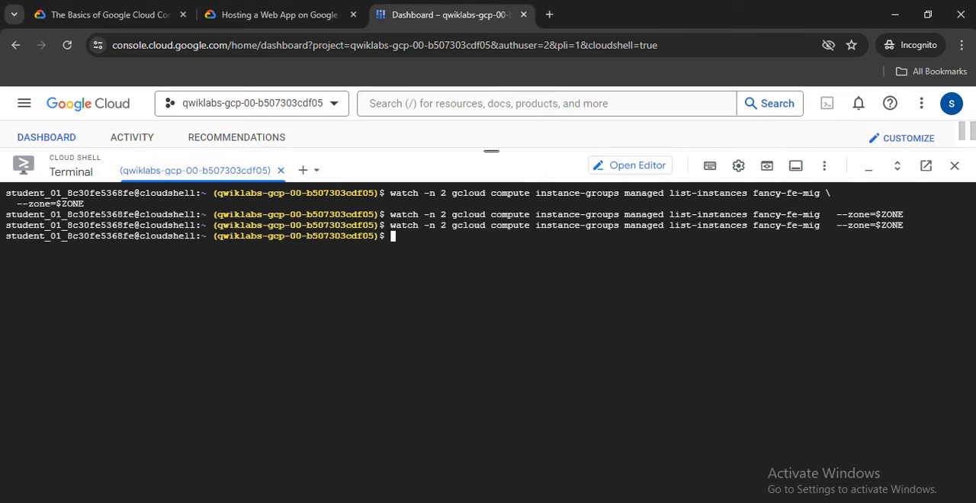
Add the lab's gcloud compute instances describe command to the Notepad note, replacing [VM_NAME] with fancy-fe-4tt7.
left_click(279, 15)
key("alt+Tab")
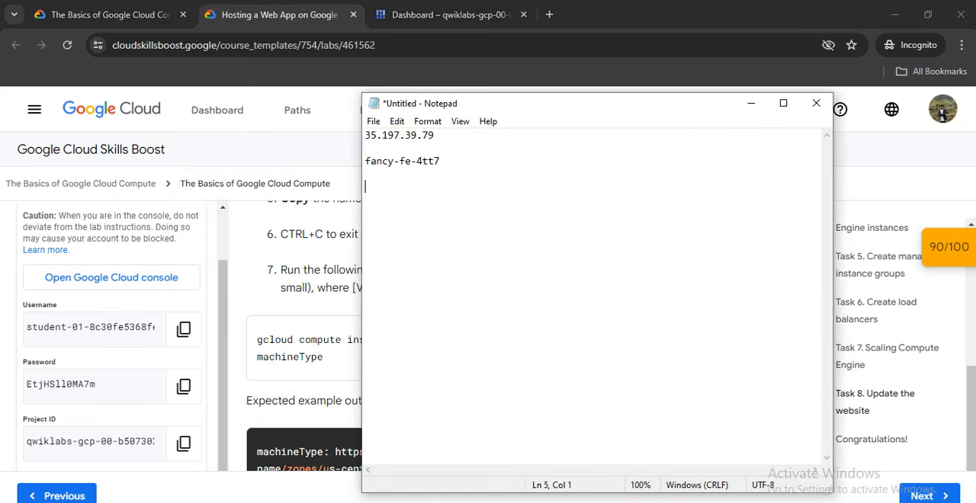
key("ctrl+v")
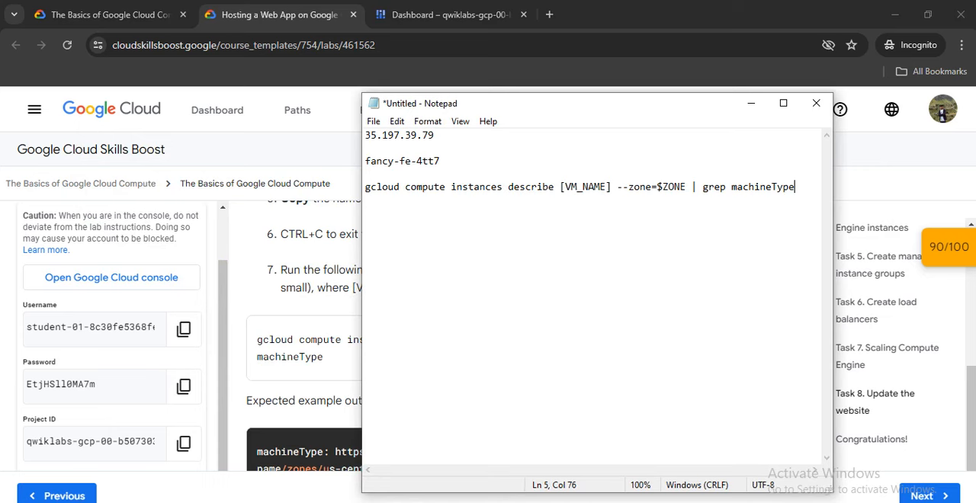
double_click(402, 161)
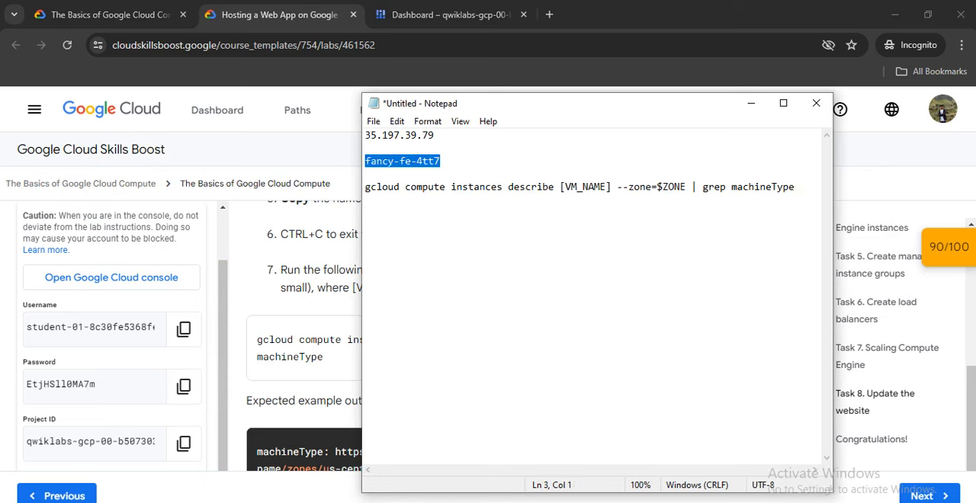
left_click_drag(611, 187, 560, 187)
key("ctrl+v")
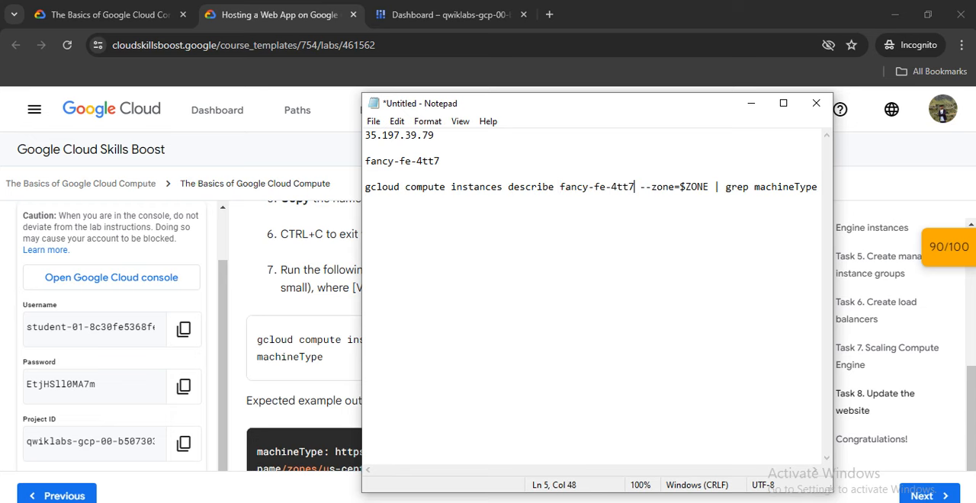
Run the edited describe command for fancy-fe-4tt7 in Cloud Shell, filtering its output with grep machineType.
left_click_drag(364, 186, 818, 187)
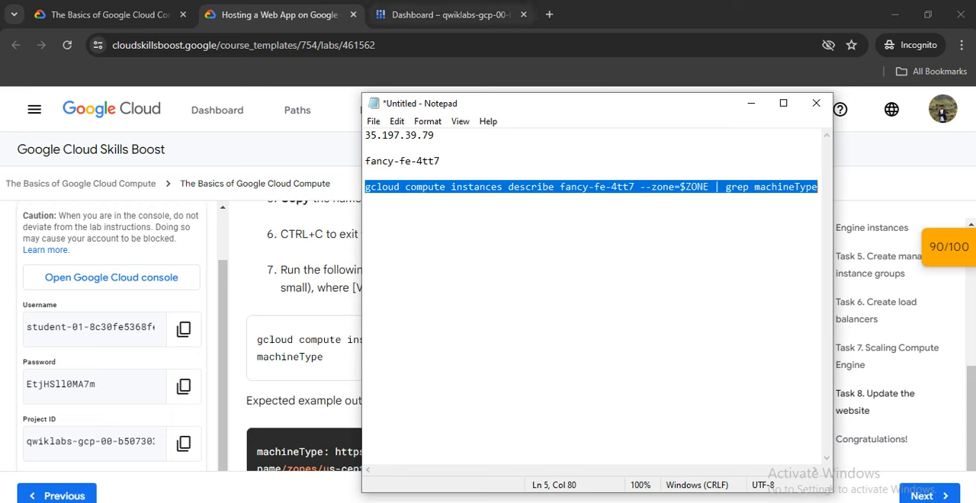
left_click(451, 14)
right_click(441, 325)
left_click(488, 184)
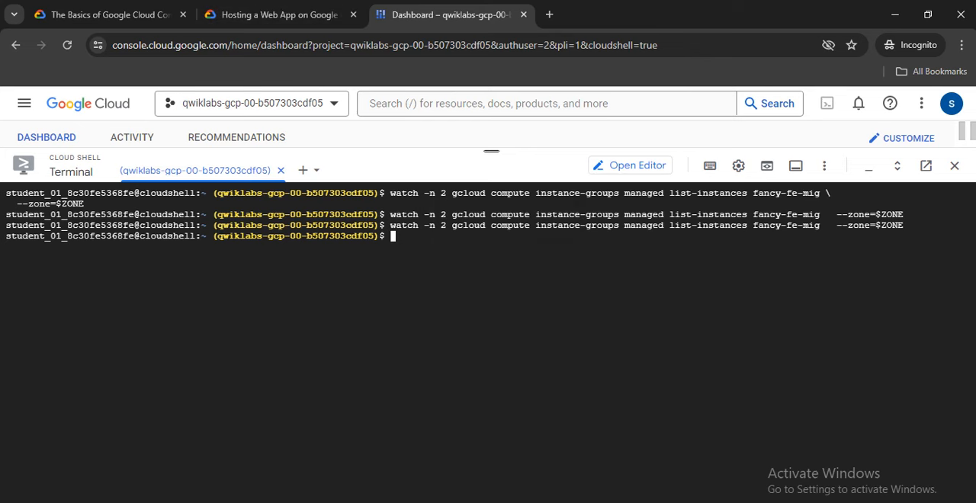
key("Return")
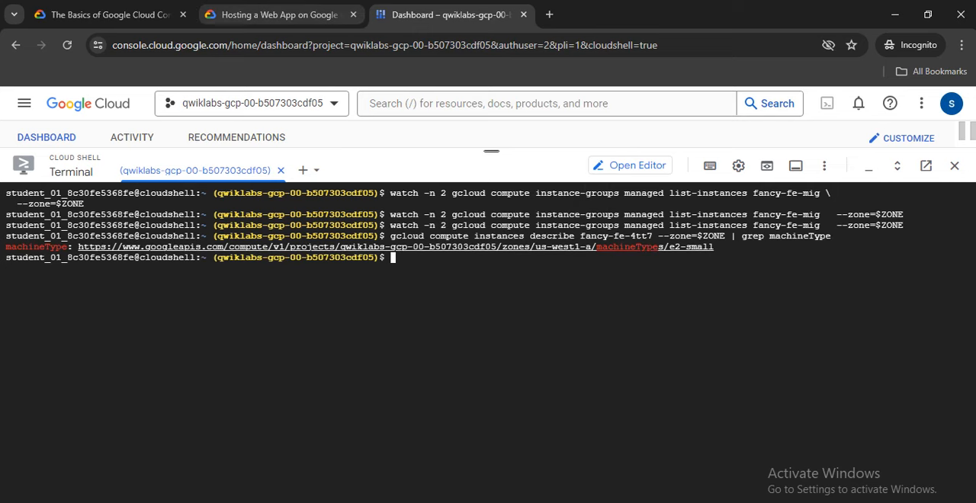
Run the lab's commands to enter ~/monolith-to-microservices/react-app/src/pages/Home and move index.js.new to index.js.
left_click(278, 14)
scroll(474, 336, "down", 1)
scroll(474, 335, "down", 2)
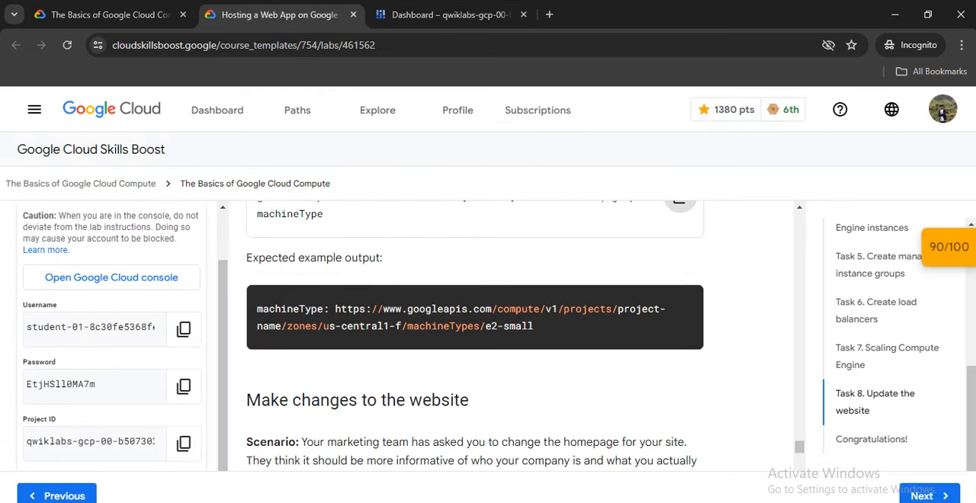
left_click(450, 15)
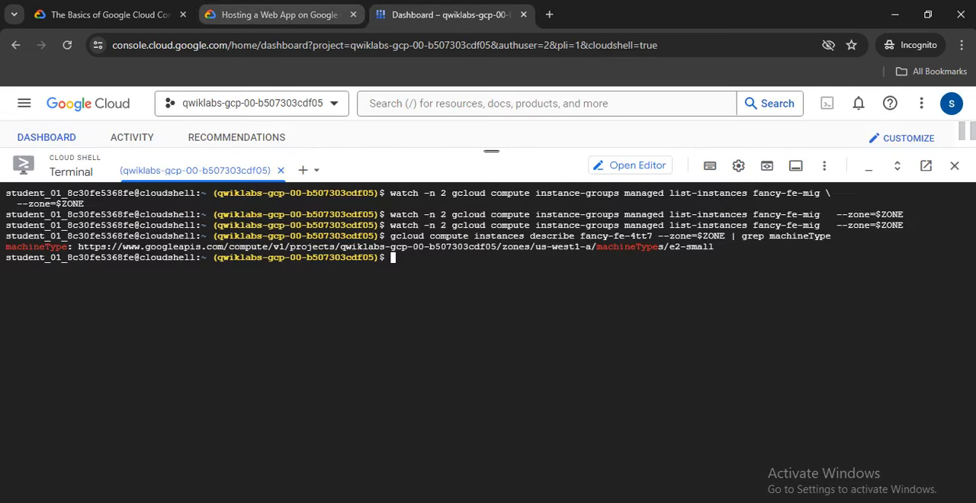
left_click(277, 14)
scroll(474, 335, "down", 2)
scroll(474, 335, "down", 3)
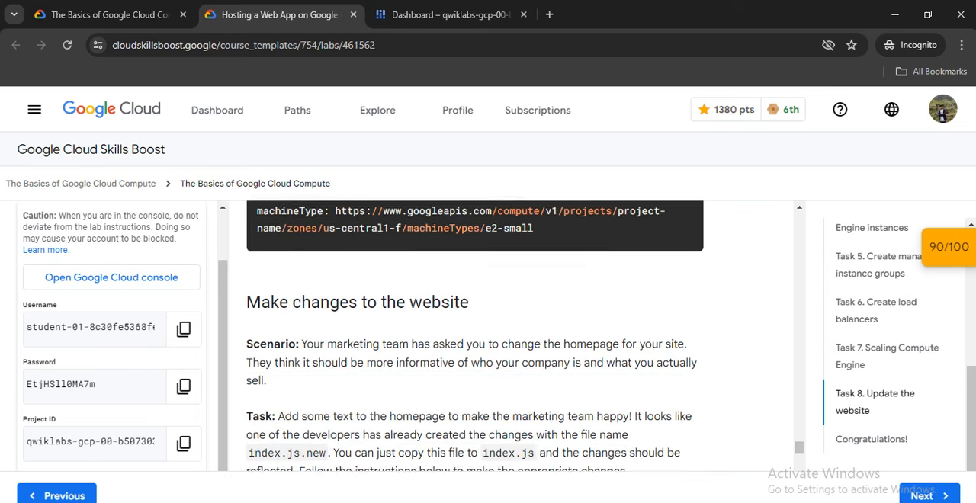
scroll(474, 335, "down", 2)
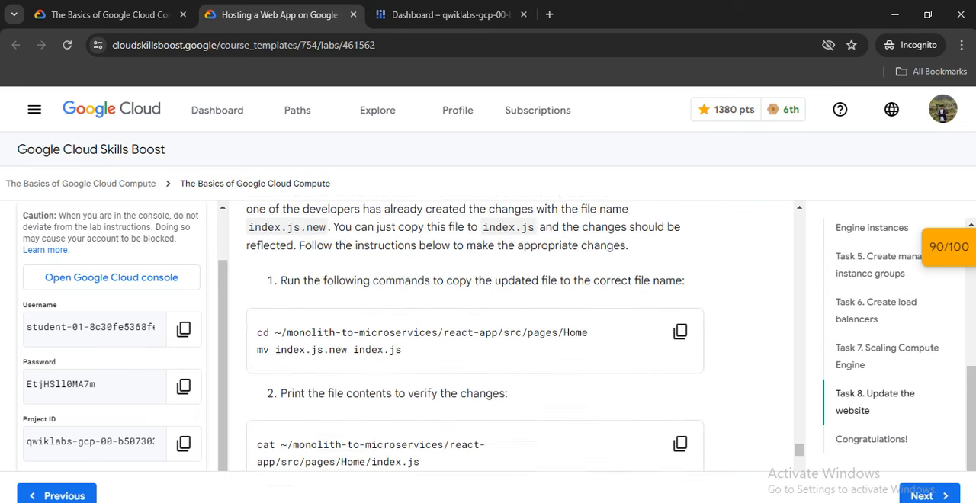
scroll(474, 336, "up", 1)
left_click(679, 298)
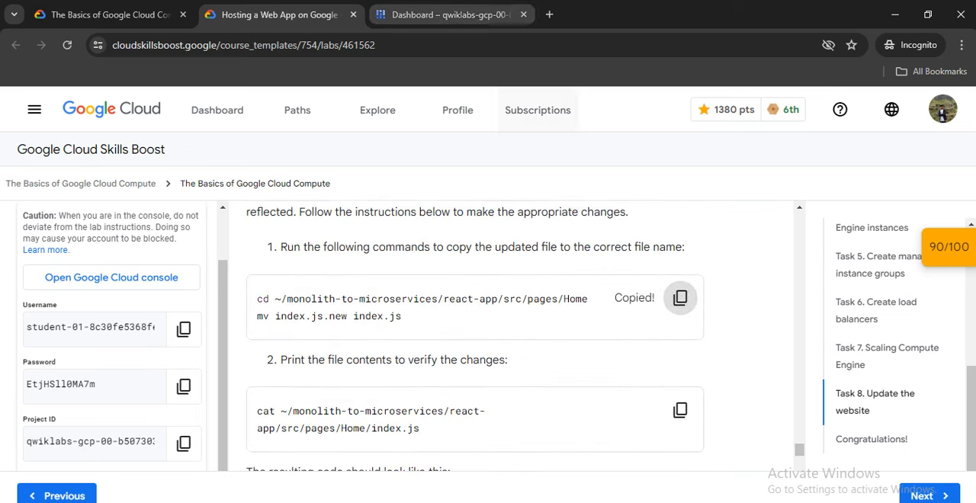
left_click(449, 15)
right_click(450, 248)
left_click(461, 183)
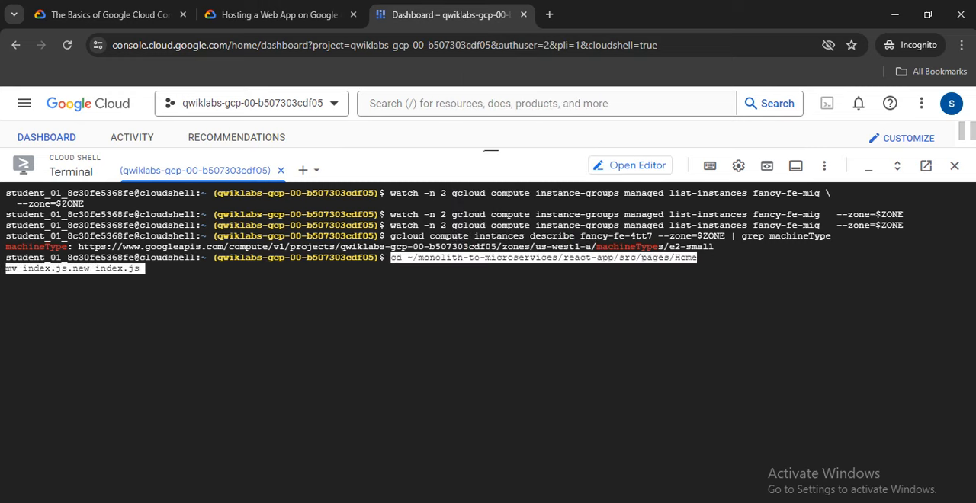
key("Return")
Print ~/monolith-to-microservices/react-app/src/pages/Home/index.js in Cloud Shell with the lab's cat command.
left_click(279, 14)
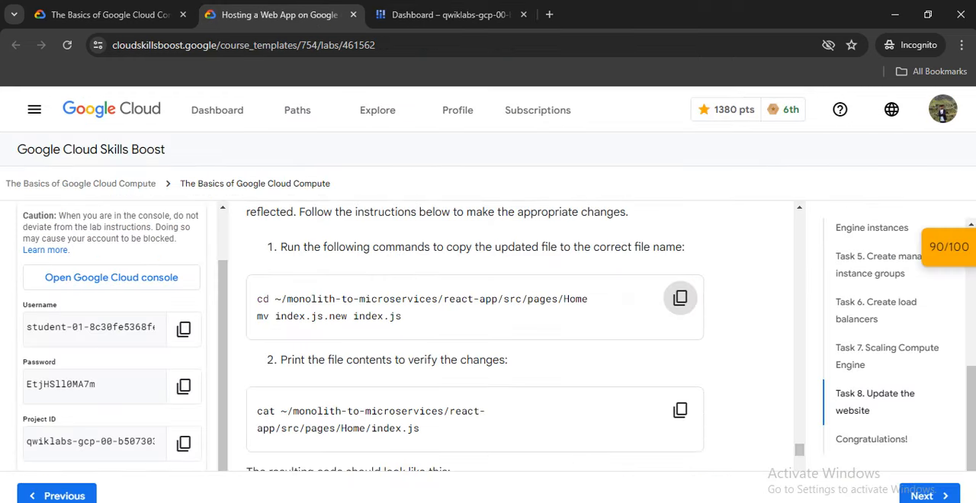
left_click(679, 410)
left_click(450, 15)
right_click(449, 248)
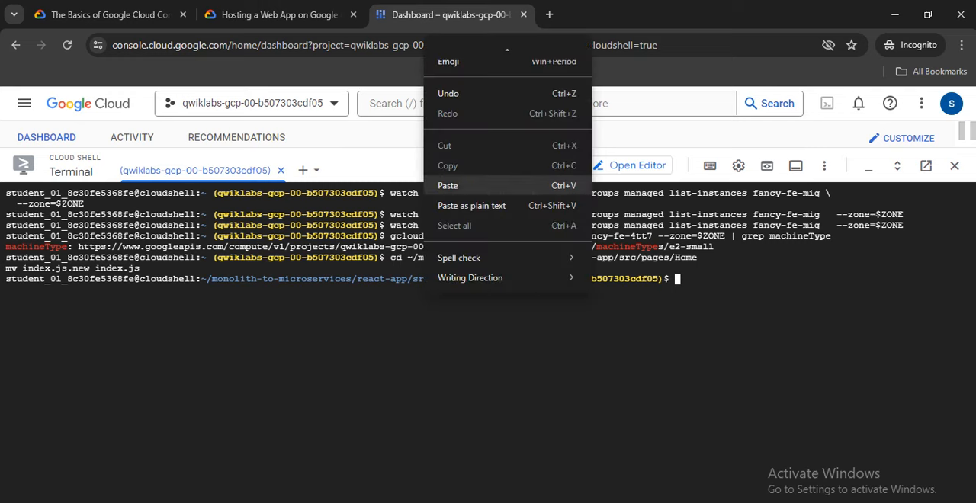
left_click(450, 185)
key("Return")
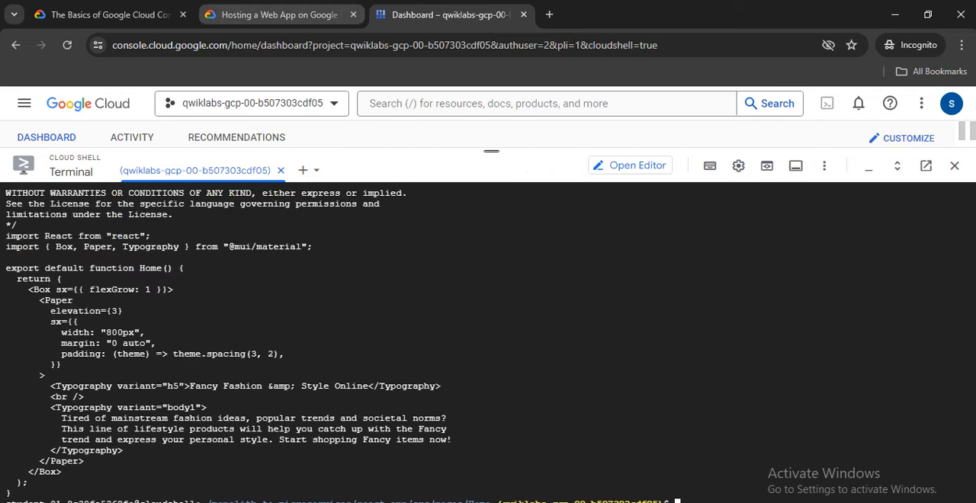
Review the lab's React build instructions in Task 8 and clear the Cloud Shell terminal.
left_click(279, 14)
scroll(473, 343, "down", 2)
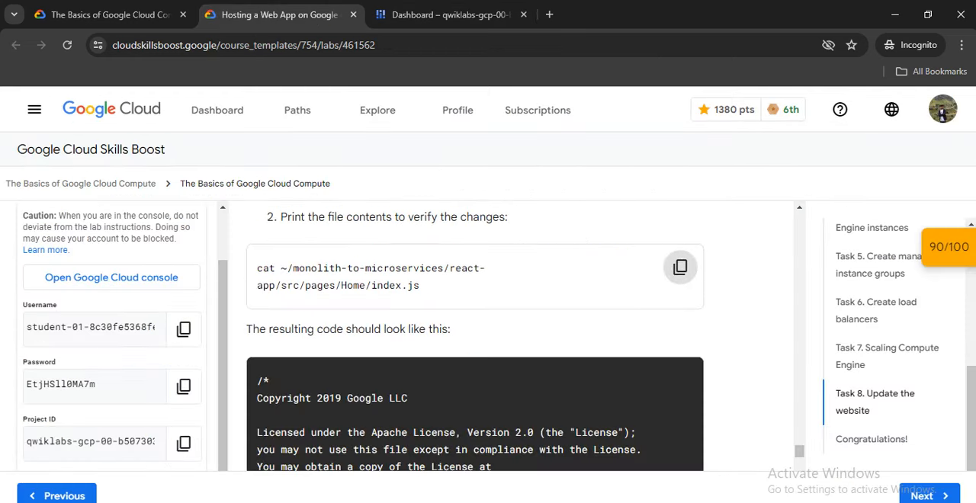
scroll(475, 335, "down", 10)
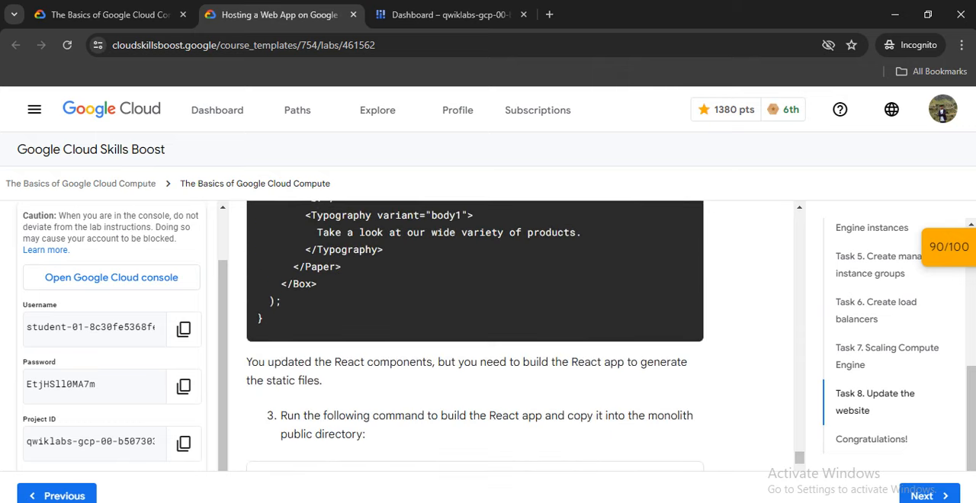
scroll(475, 335, "down", 2)
scroll(475, 336, "up", 1)
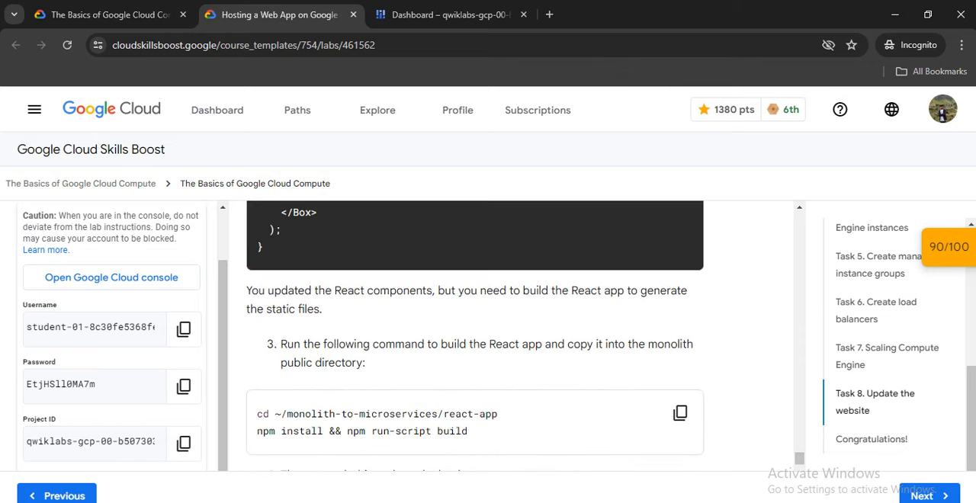
key("ctrl+Tab")
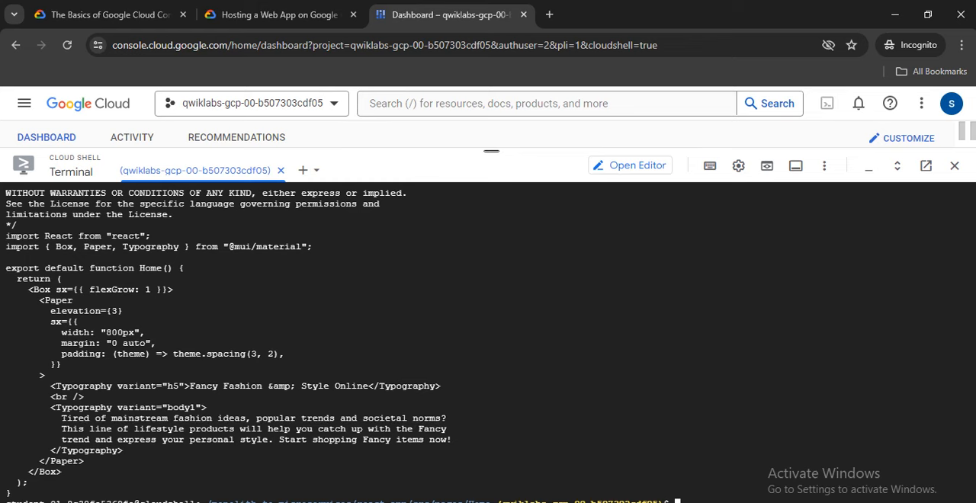
type("clear")
key("Return")
key("ctrl+shift+Tab")
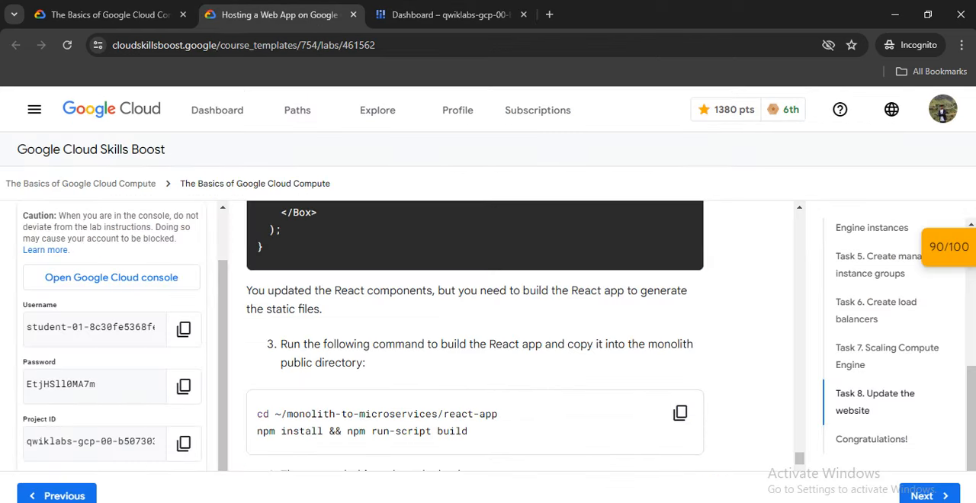
Run the lab's commands to enter ~/monolith-to-microservices/react-app and execute npm install && npm run-script build.
scroll(475, 336, "down", 3)
left_click(680, 270)
key("ctrl+Tab")
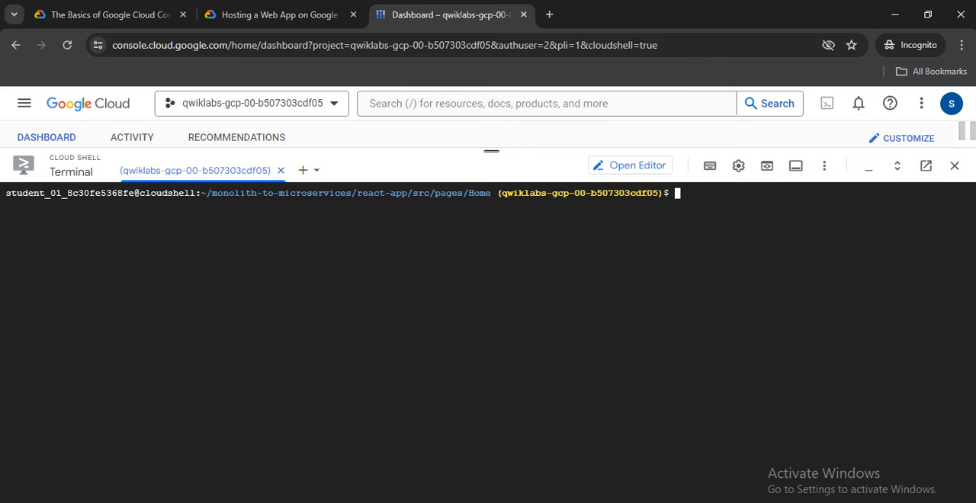
right_click(521, 306)
left_click(569, 194)
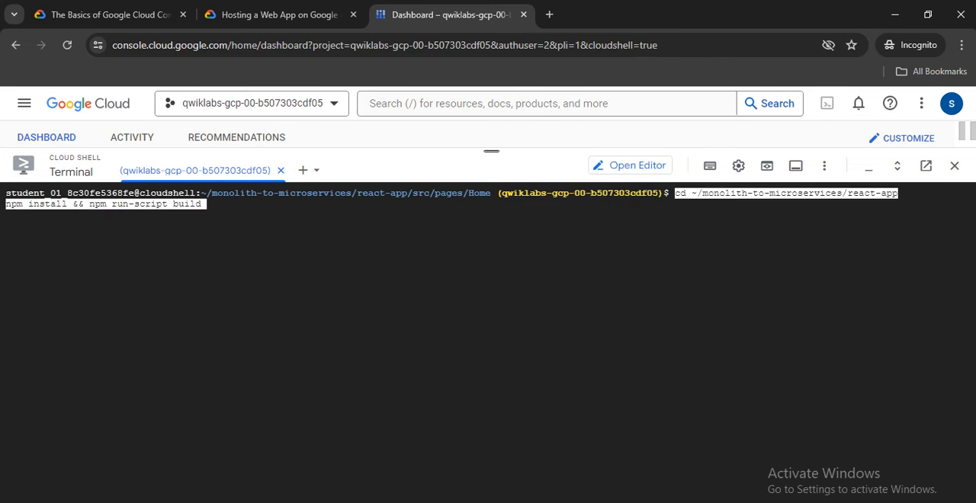
key("Return")
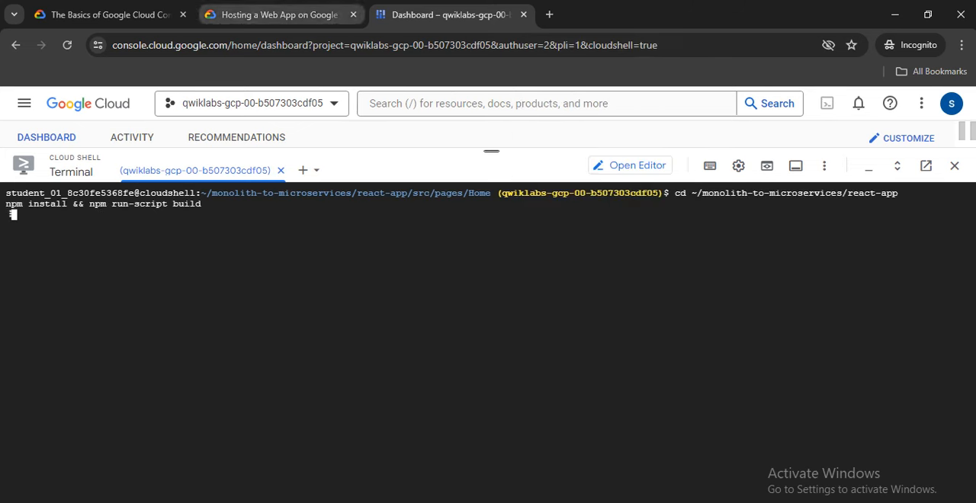
Read the lab's instructions for re-pushing the code and clear the build output from Cloud Shell.
key("ctrl+shift+Tab")
scroll(475, 330, "down", 3)
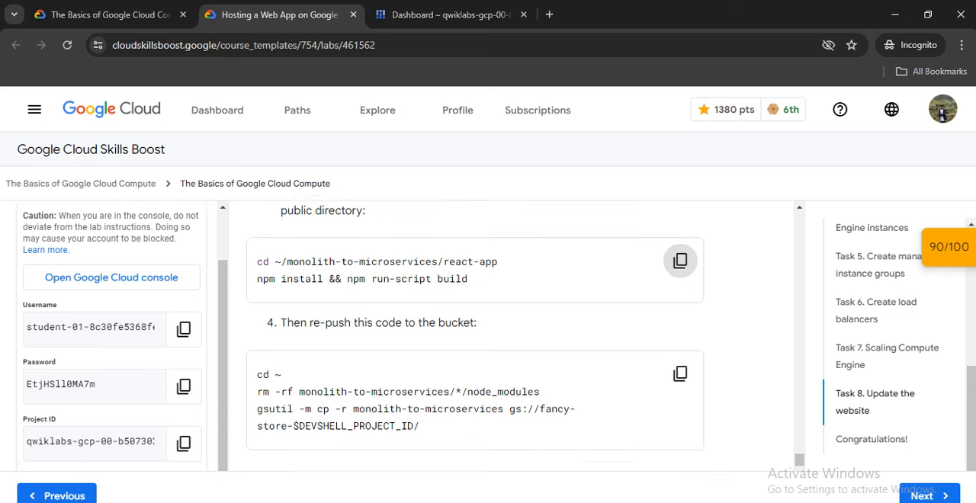
scroll(475, 330, "up", 3)
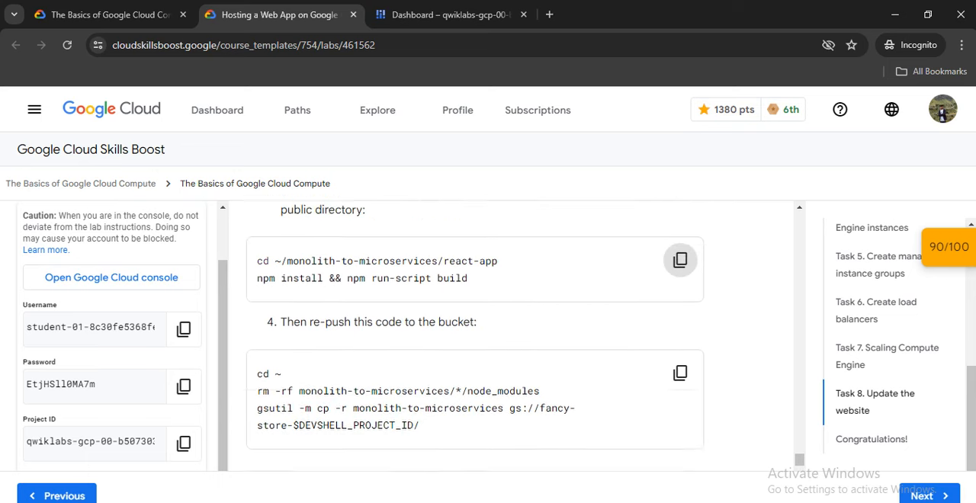
scroll(475, 330, "down", 1)
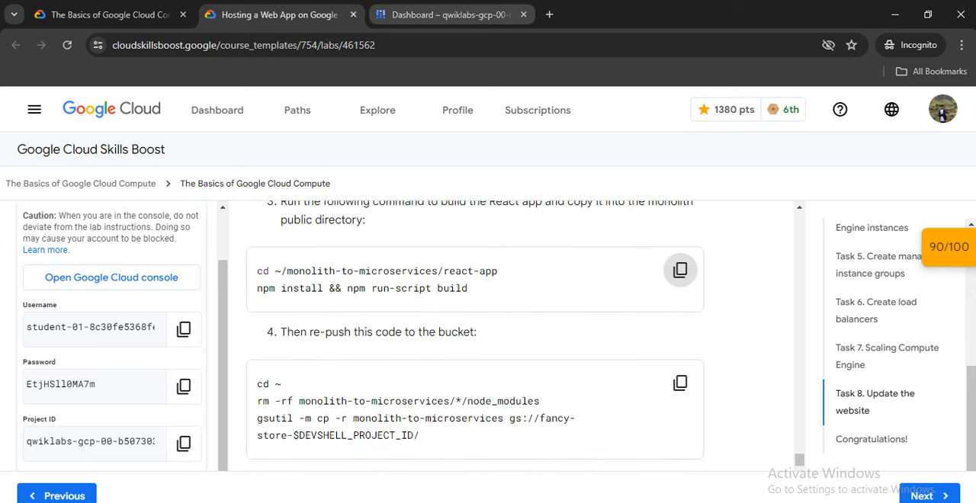
key("ctrl+Tab")
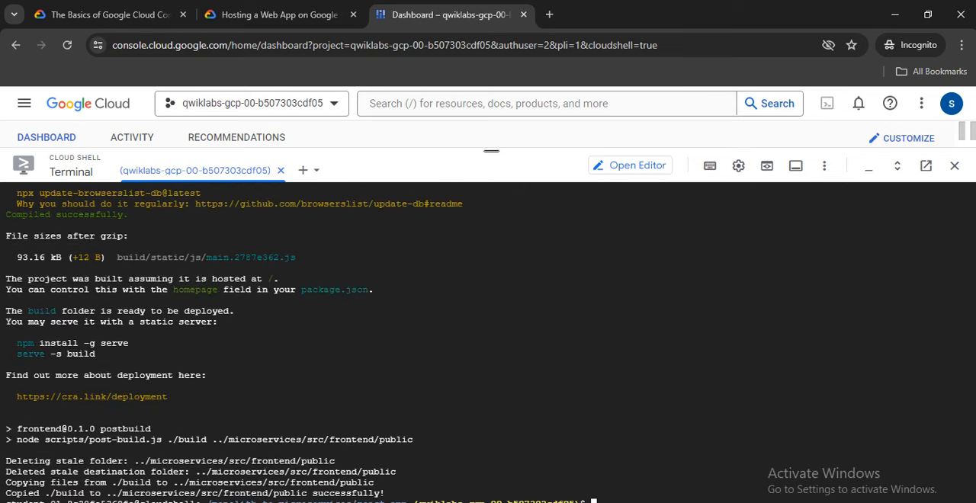
type("clear")
key("Return")
Run the lab's commands to remove node_modules and copy monolith-to-microservices to gs://fancy-store-$DEVSHELL_PROJECT_ID/ with gsutil.
left_click(279, 14)
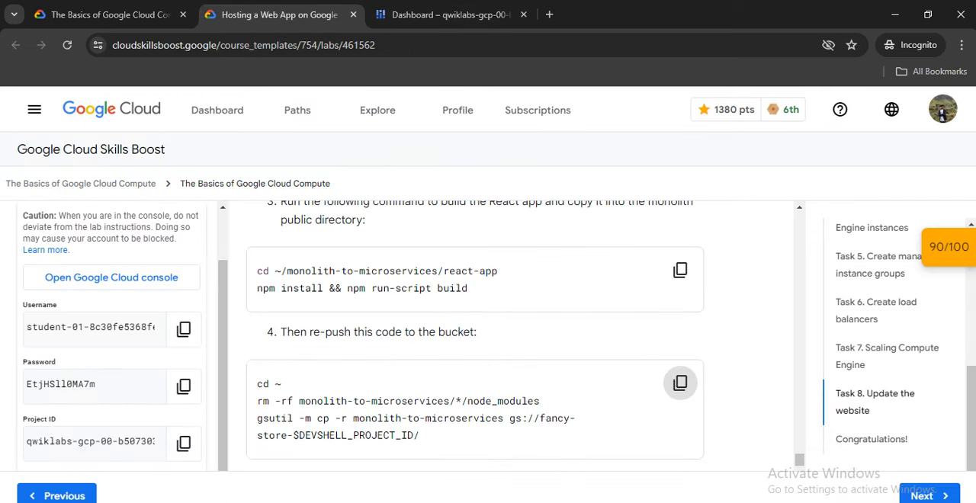
left_click(679, 383)
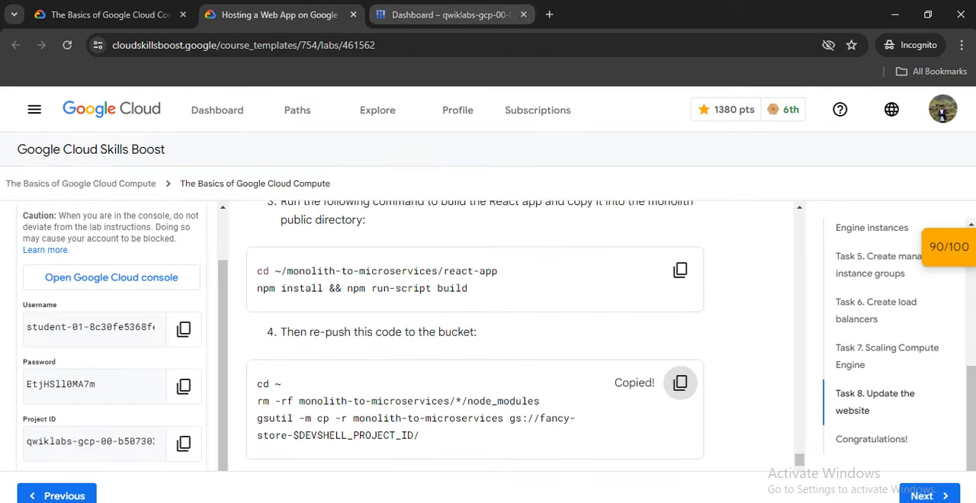
left_click(450, 15)
right_click(468, 228)
left_click(490, 145)
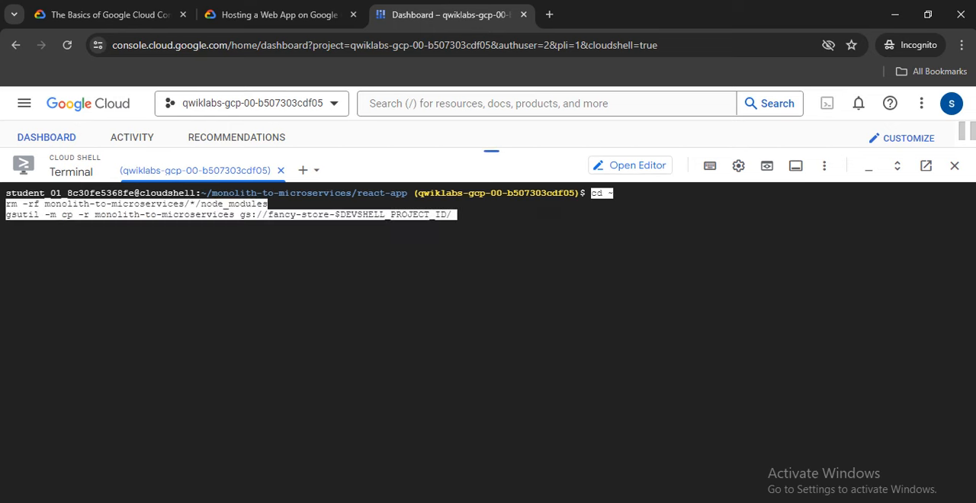
Copy the lab's gcloud rolling-action replace command for fancy-fe-mig from the rolling replacements section.
left_click(279, 15)
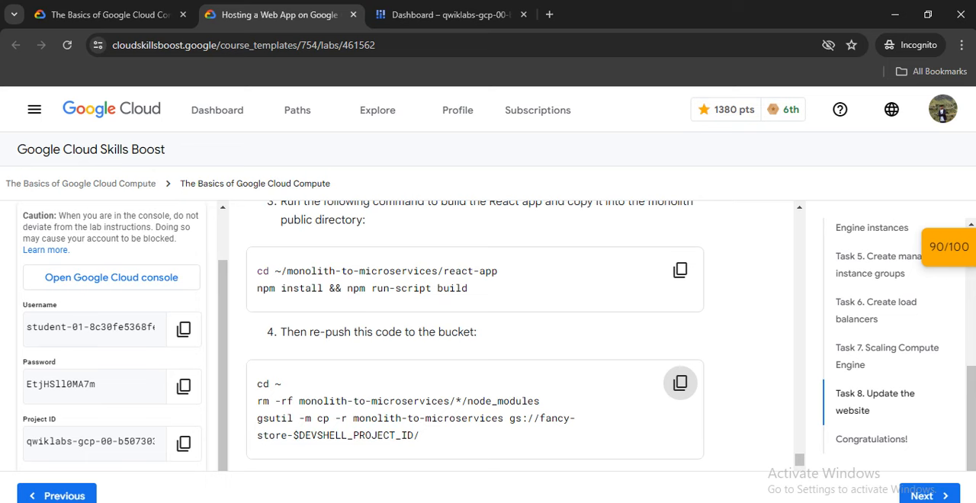
scroll(474, 330, "down", 5)
scroll(474, 335, "down", 1)
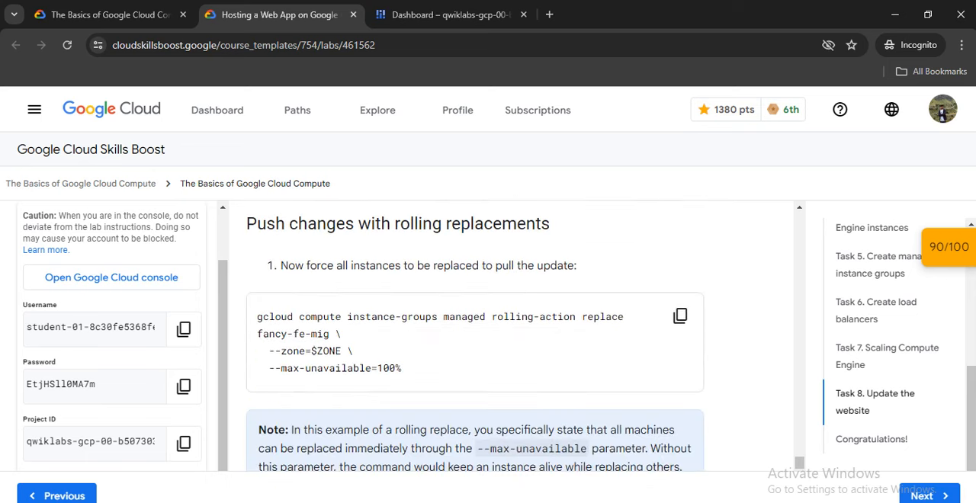
left_click(679, 315)
scroll(680, 315, "down", 1)
scroll(680, 305, "down", 3)
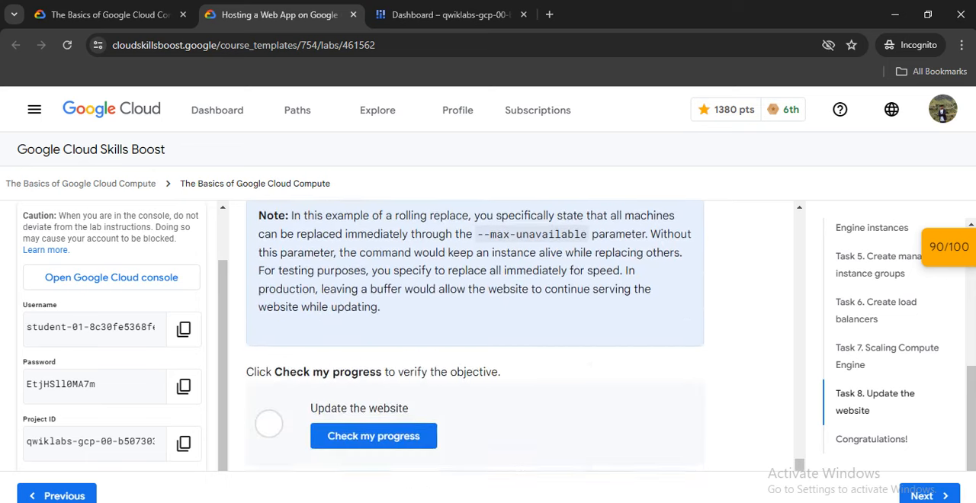
scroll(680, 305, "up", 3)
Check the bucket upload in Cloud Shell and clear the terminal once the copy is done.
left_click(448, 14)
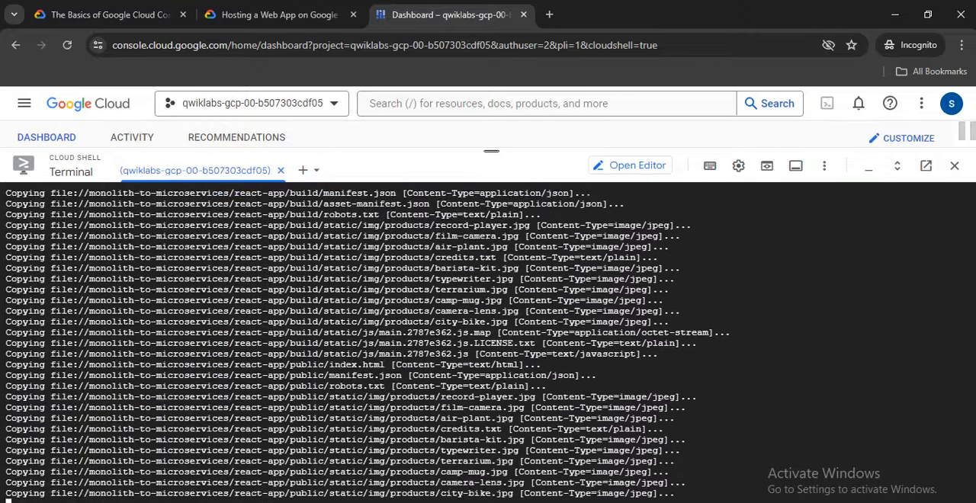
left_click(278, 15)
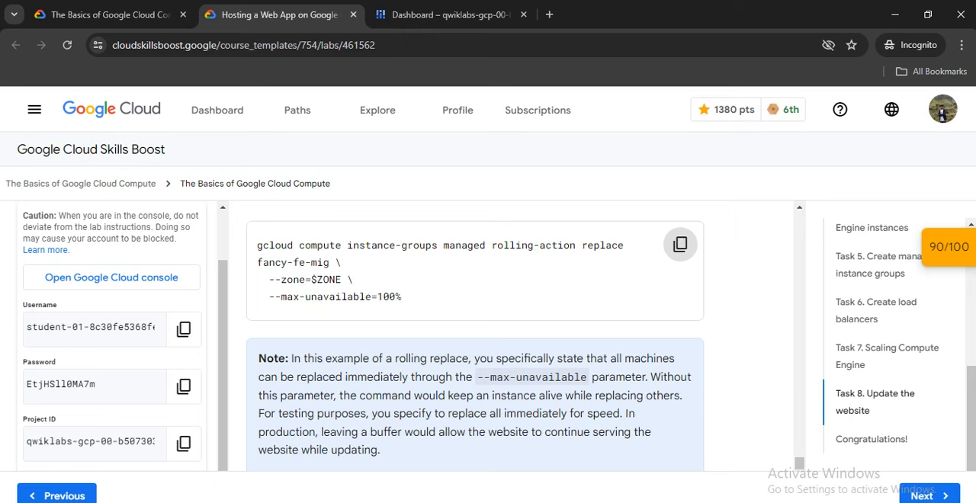
scroll(475, 341, "up", 1)
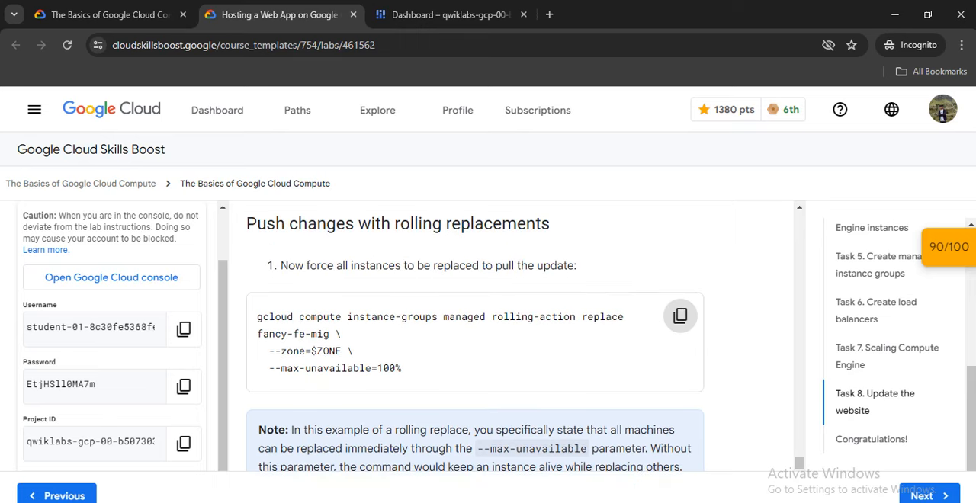
left_click(450, 15)
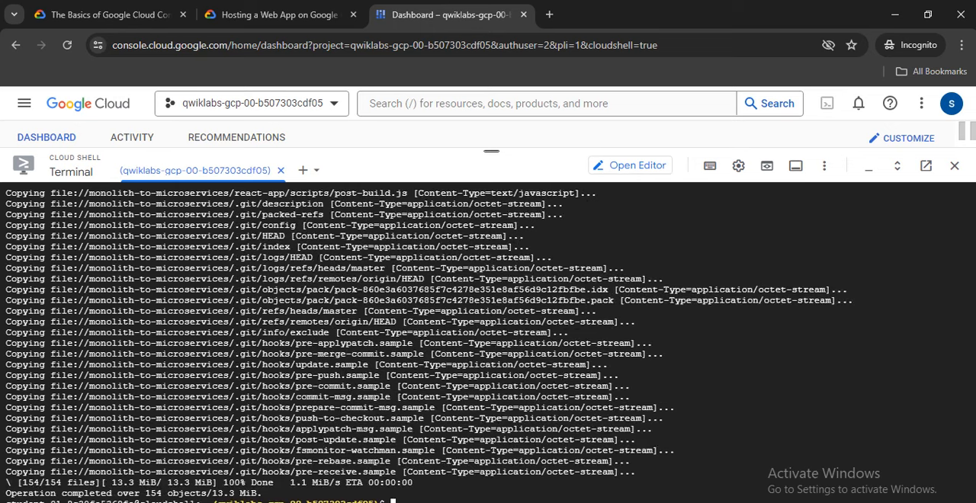
type("clear")
key("Return")
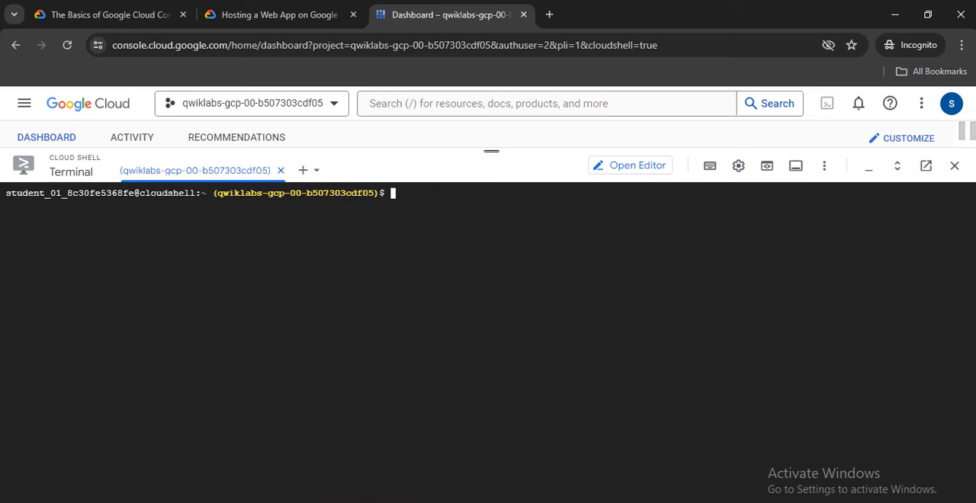
Run the copied rolling-action replace command on fancy-fe-mig with --zone=$ZONE and --max-unavailable=100%.
right_click(397, 193)
left_click(424, 113)
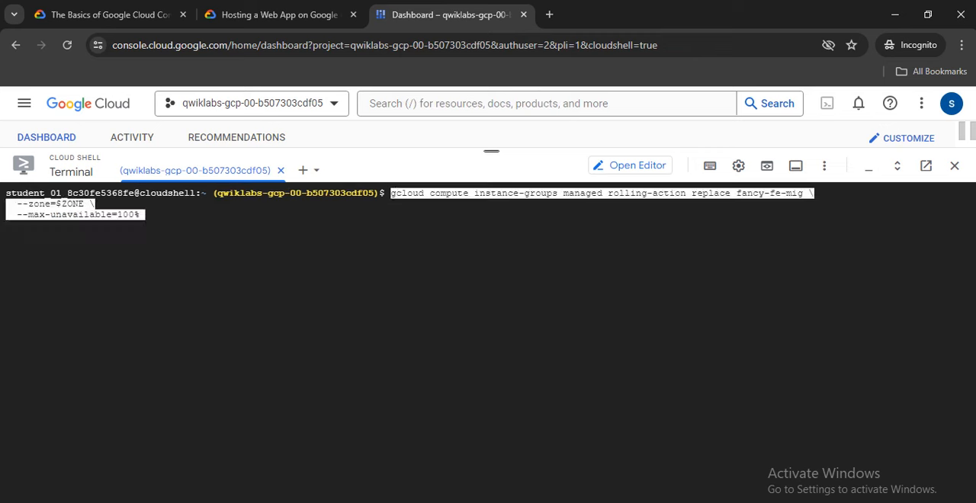
key("Return")
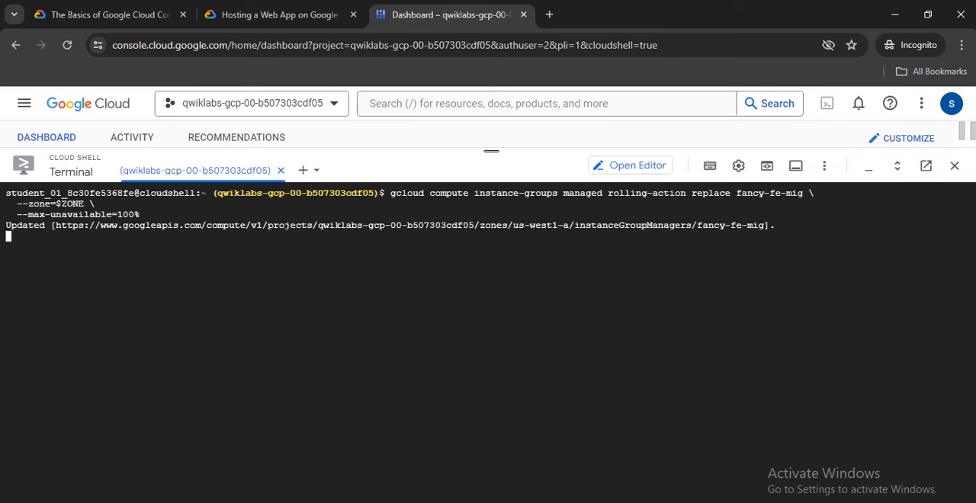
Check the lab progress for the "Update the website" objective.
left_click(279, 15)
scroll(474, 335, "down", 3)
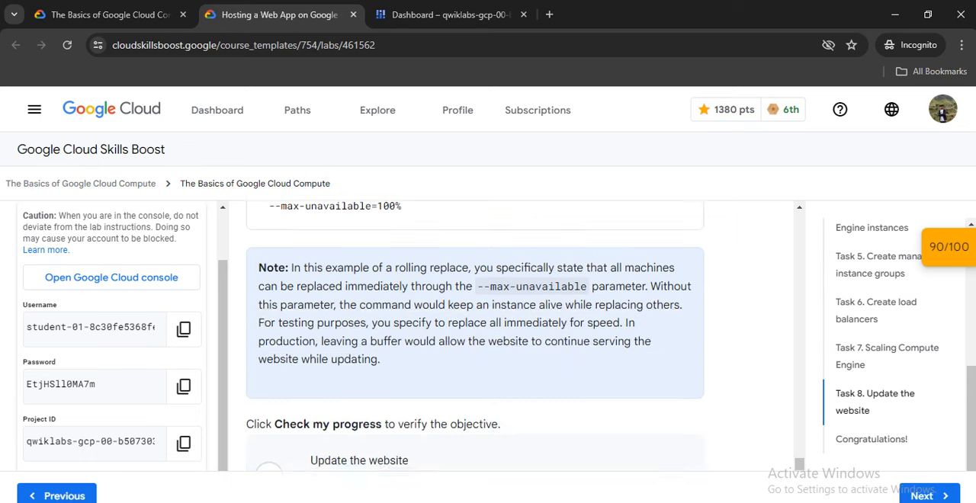
left_click(374, 436)
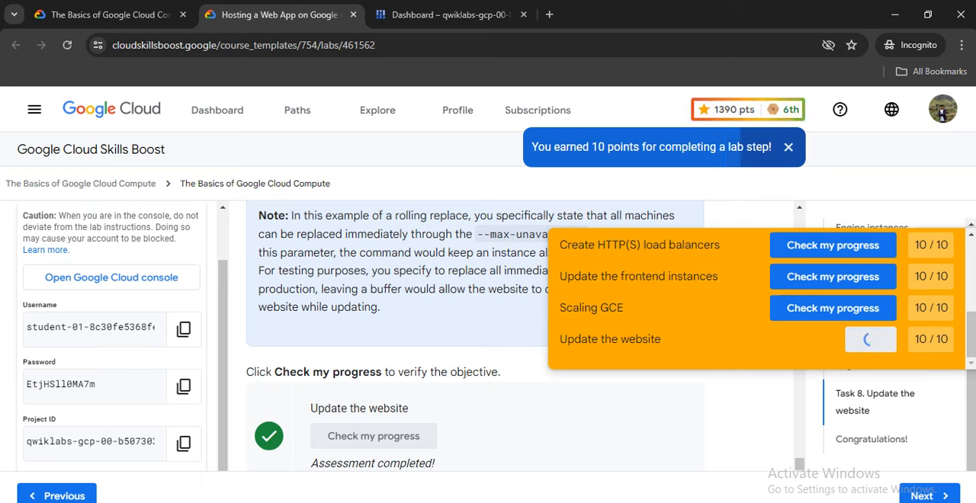
scroll(474, 335, "down", 3)
scroll(474, 335, "up", 5)
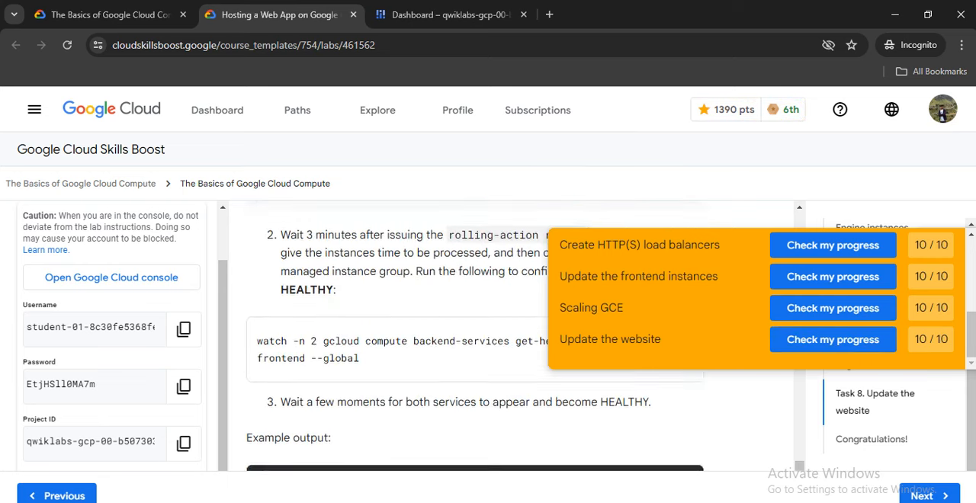
Reload The Basics of Google Cloud Compute course overview and examine the completion status of its labs.
left_click(110, 14)
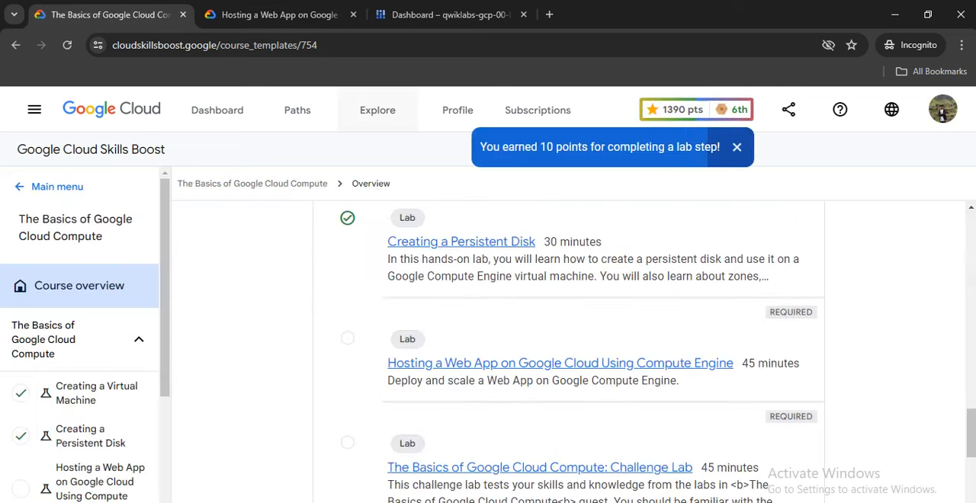
left_click(412, 45)
key("Return")
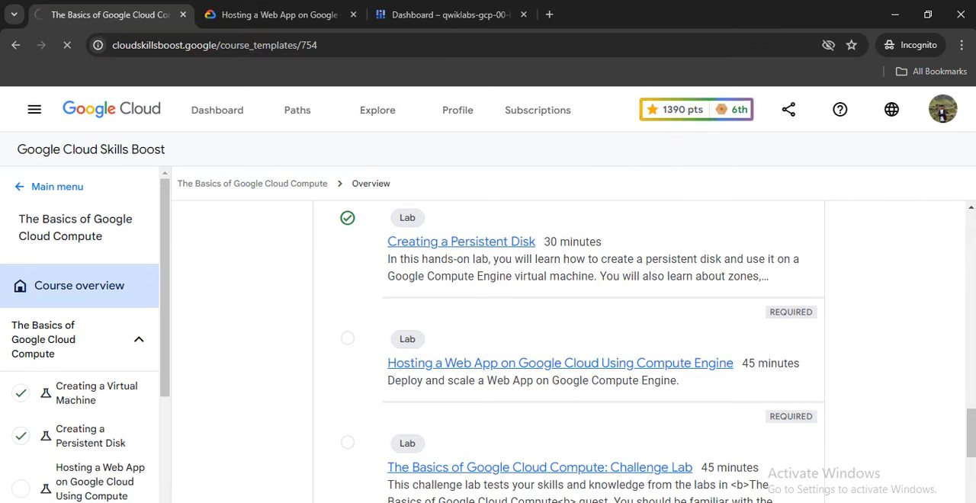
scroll(568, 335, "down", 1)
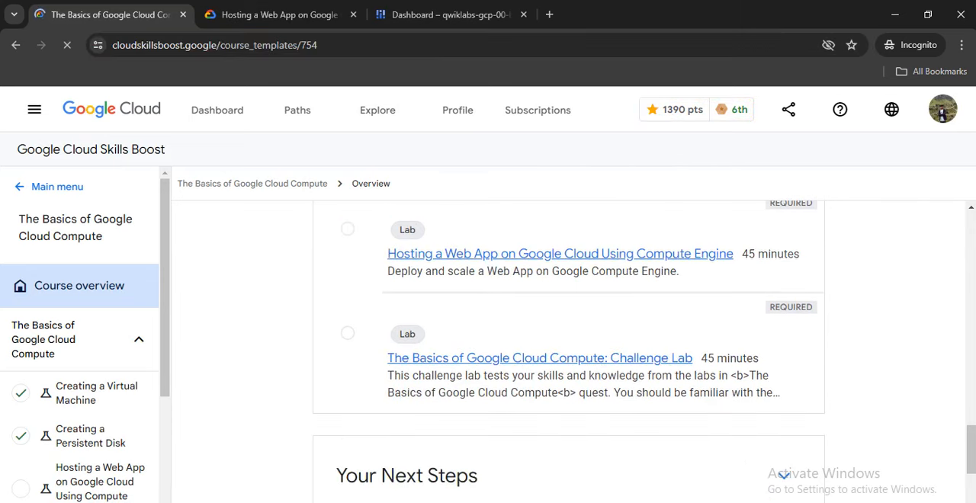
scroll(568, 351, "down", 10)
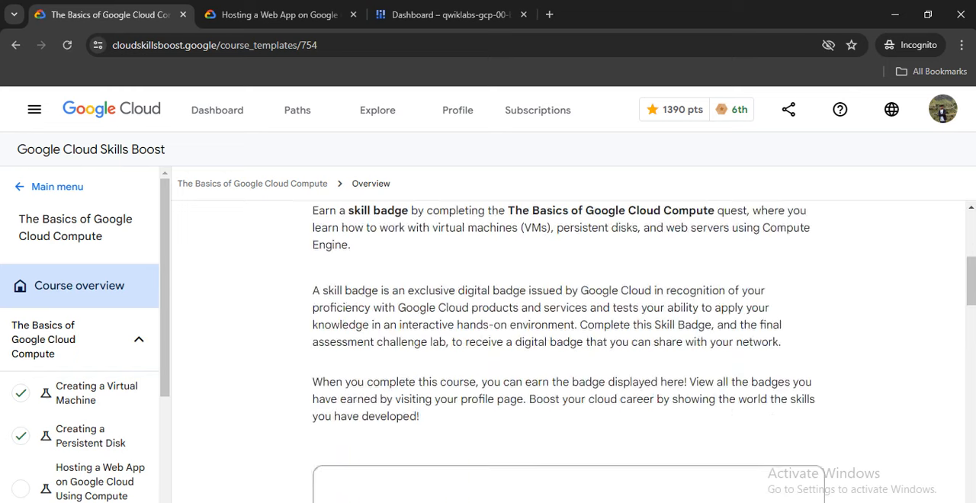
scroll(568, 351, "down", 4)
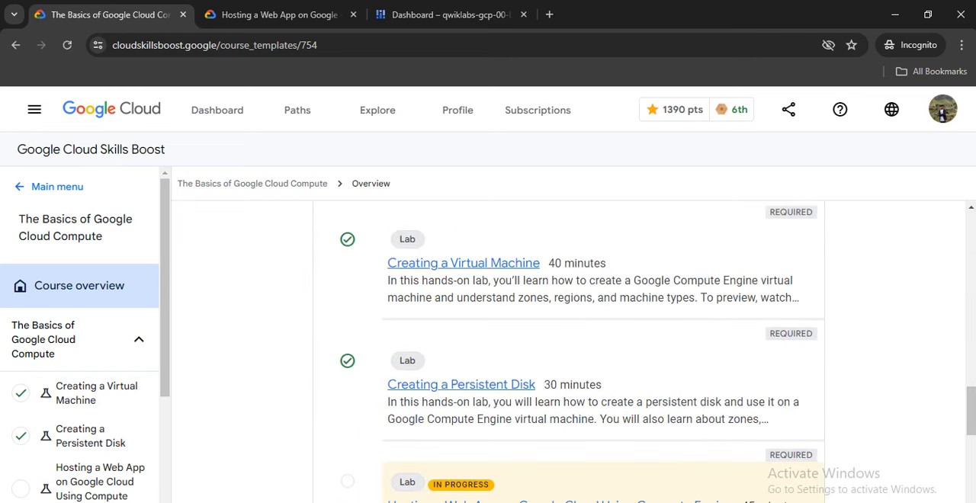
End the Hosting a Web App lab and dismiss the satisfaction survey without submitting it.
key("ctrl+Tab")
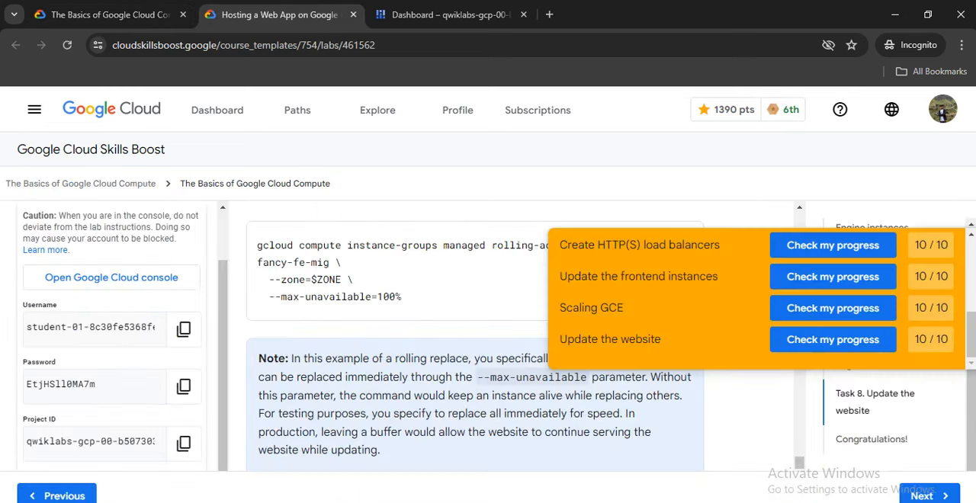
scroll(112, 305, "up", 1)
left_click(59, 237)
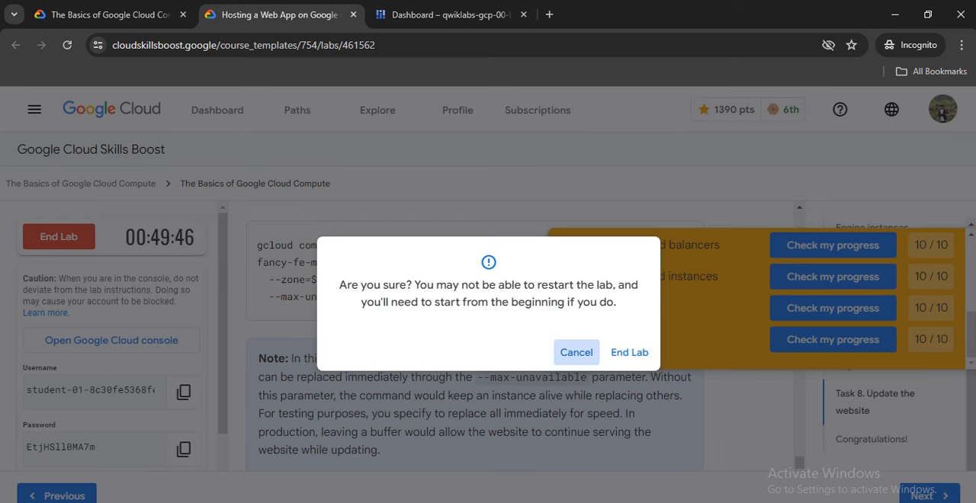
left_click(628, 352)
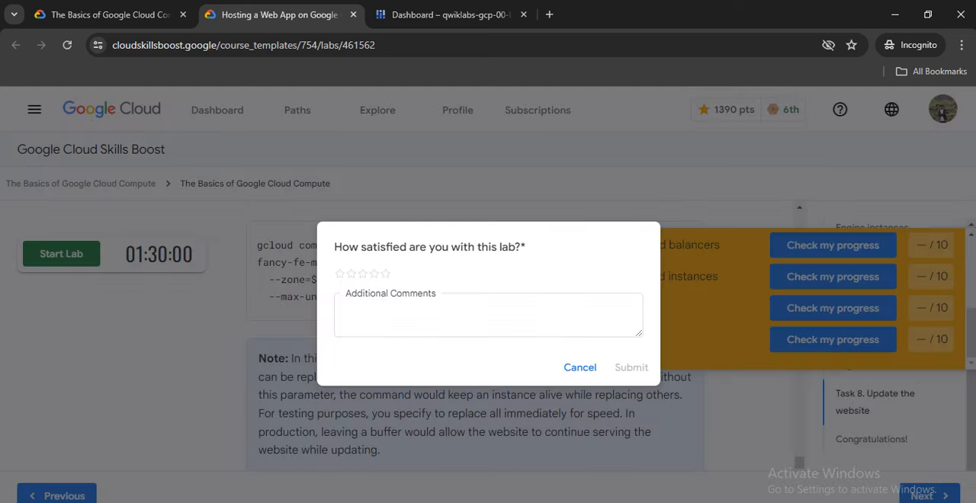
left_click(579, 367)
Reload the course overview after ending the lab and examine the course progress and lab list again.
key("ctrl+shift+Tab")
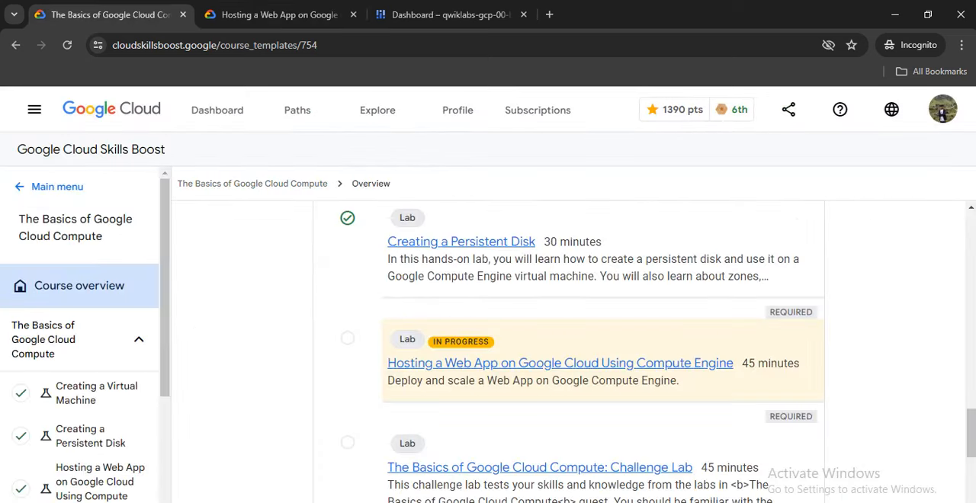
left_click(327, 45)
key("Return")
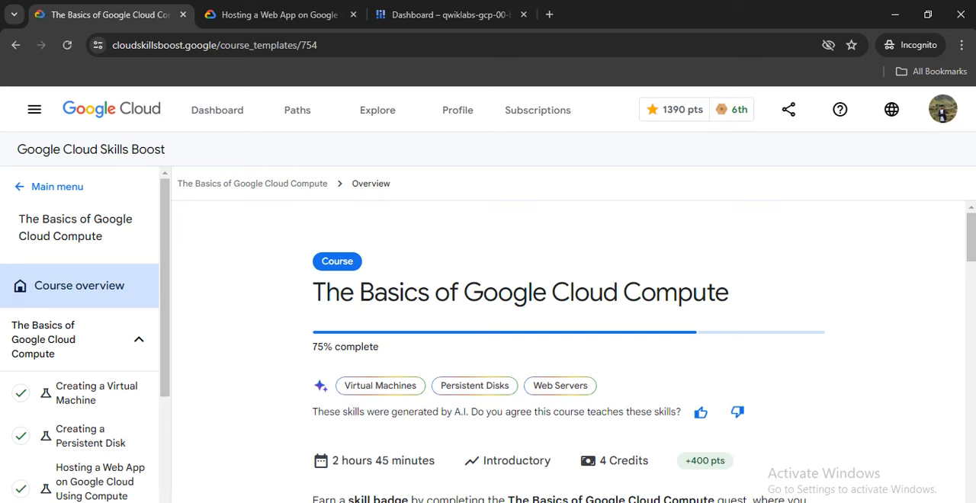
scroll(567, 350, "down", 10)
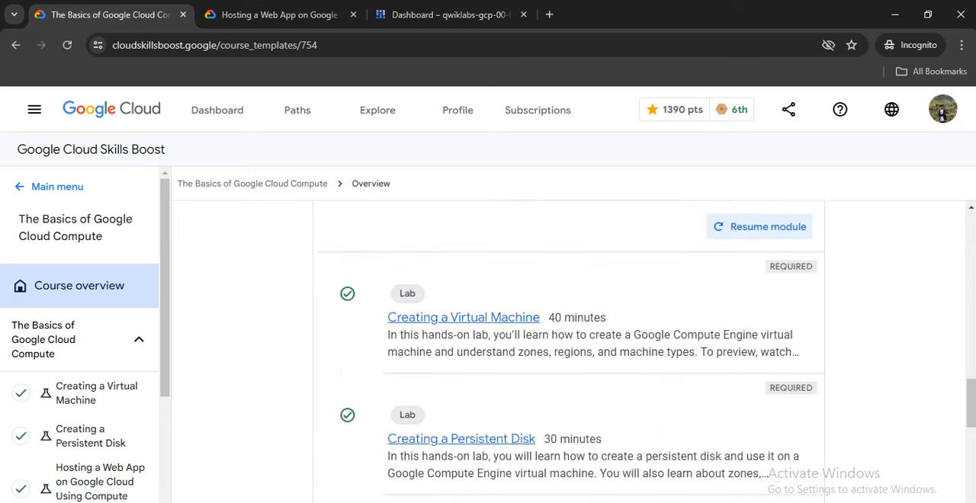